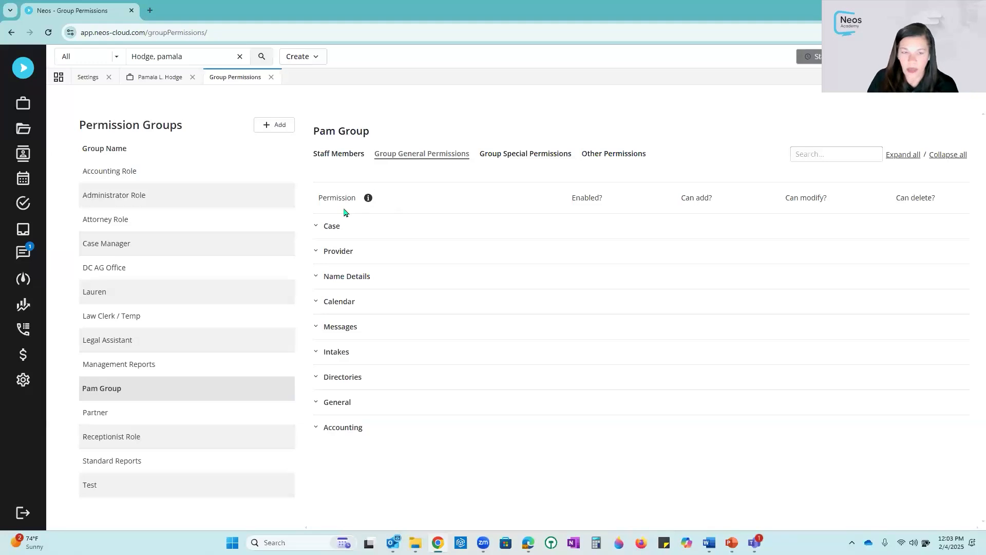
- Enable the Documents Tab permission for Pam Group with add and modify rights under the Case category
left_click(315, 226)
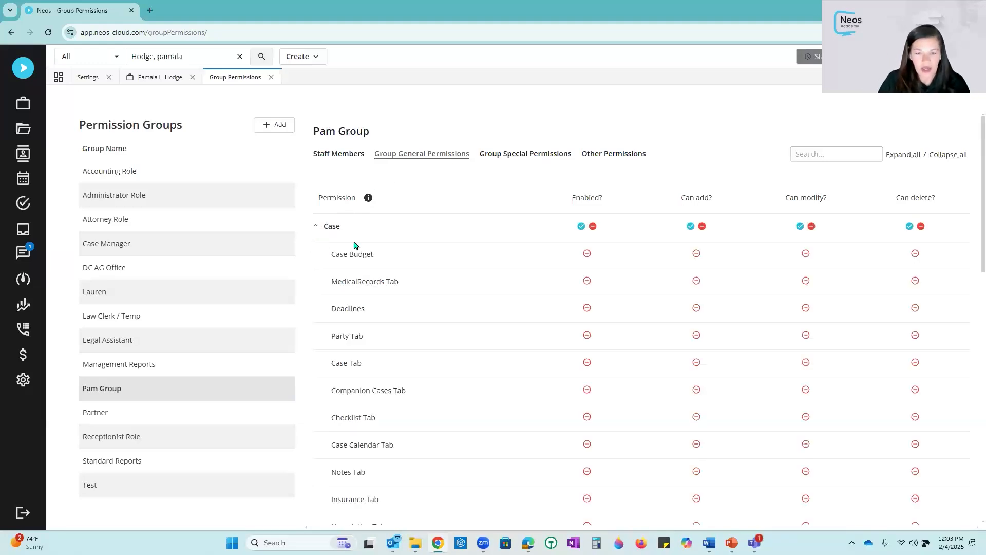
scroll(377, 317, "down", 2)
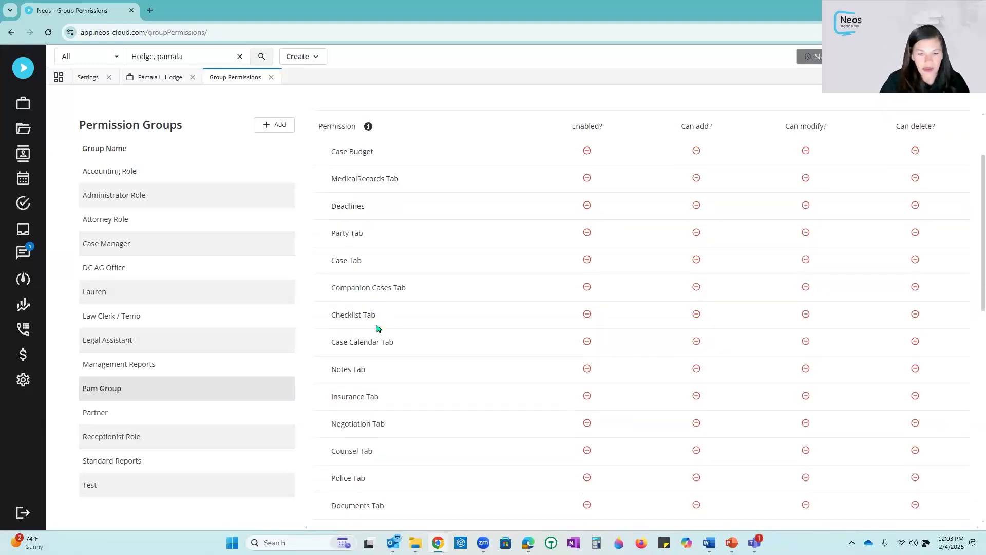
scroll(374, 326, "down", 1)
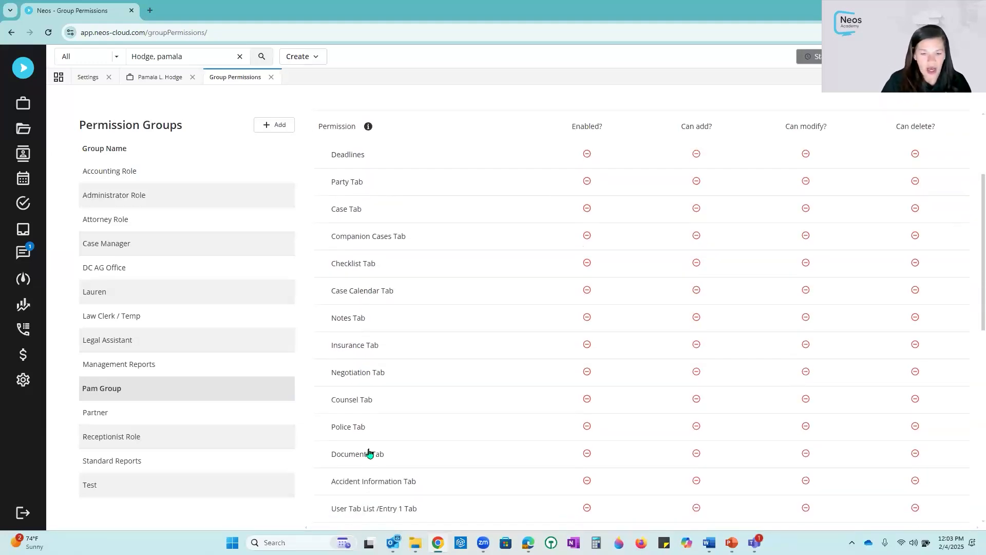
left_click(588, 455)
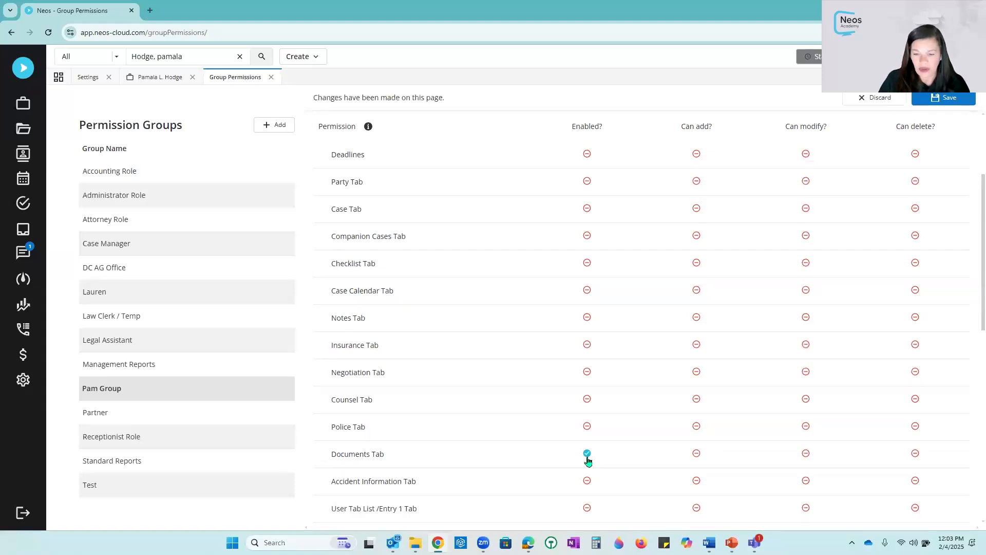
scroll(588, 460, "down", 4)
left_click(698, 402)
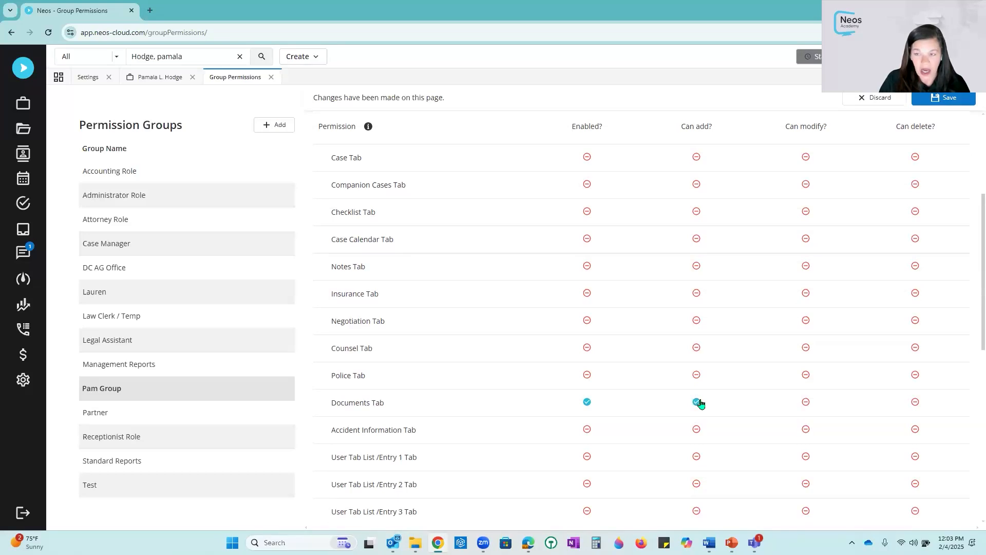
left_click(806, 402)
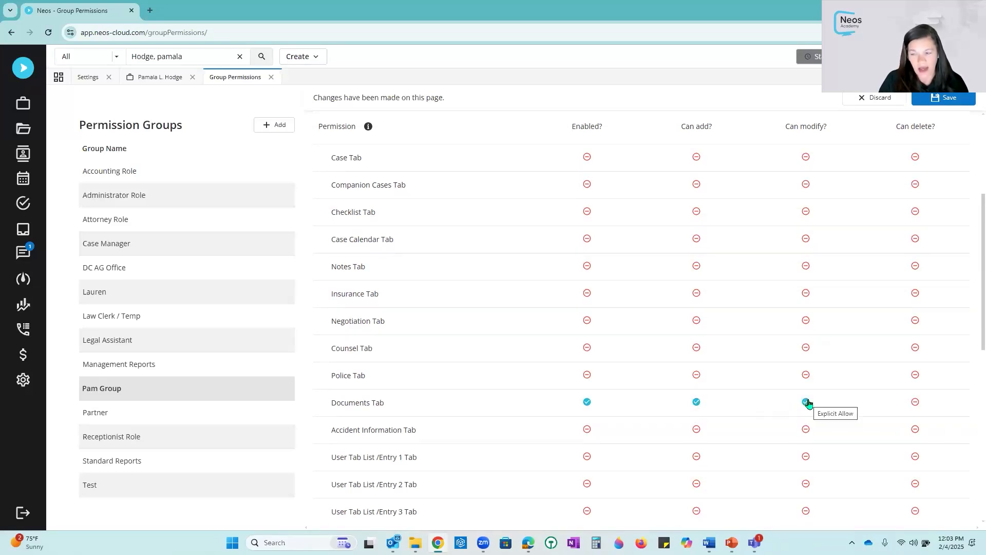
- Set the Documents Tab delete permission to explicitly deny and save the group permissions
left_click(916, 402)
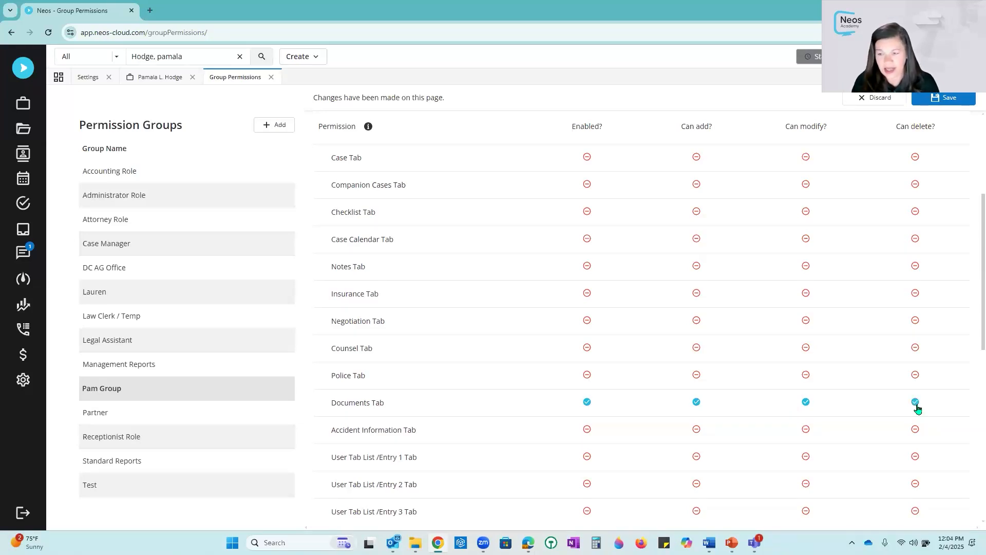
left_click(916, 402)
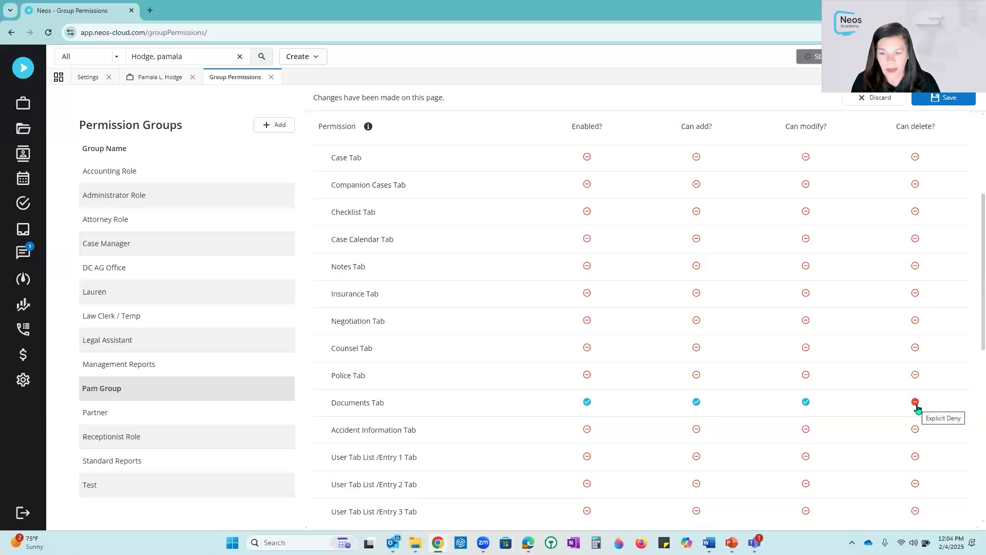
left_click(938, 98)
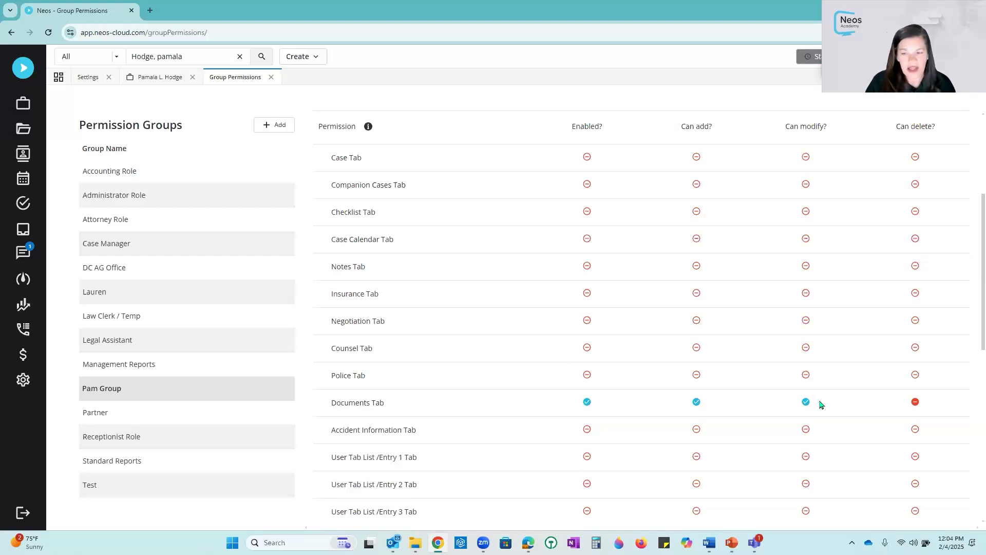
- Search Pam Group's special permissions for doc
scroll(820, 404, "up", 1)
scroll(820, 405, "up", 3)
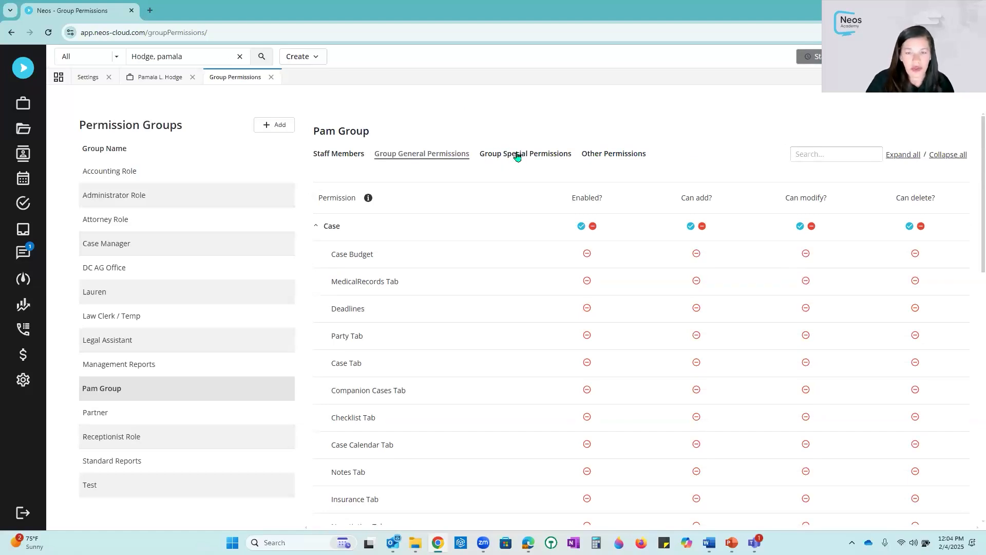
left_click(517, 158)
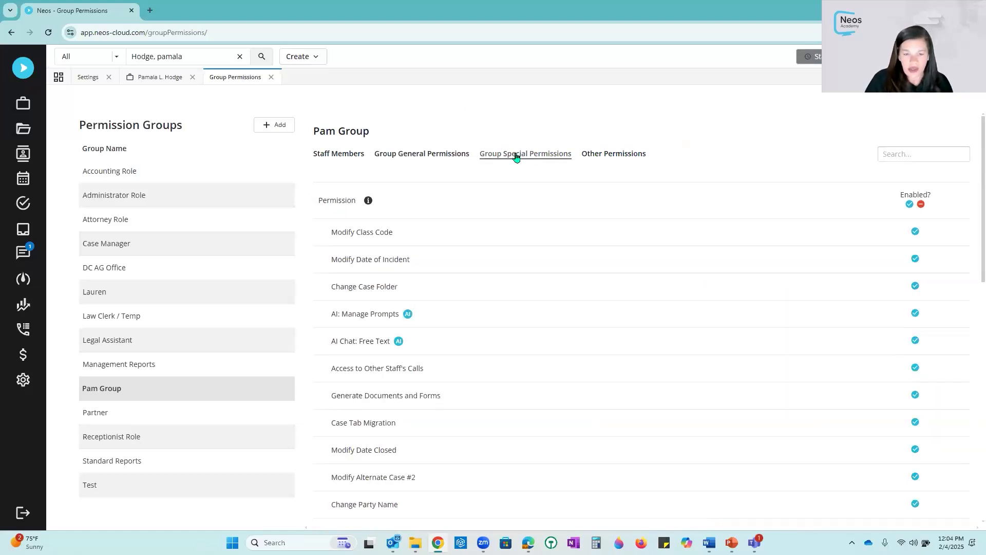
left_click(930, 156)
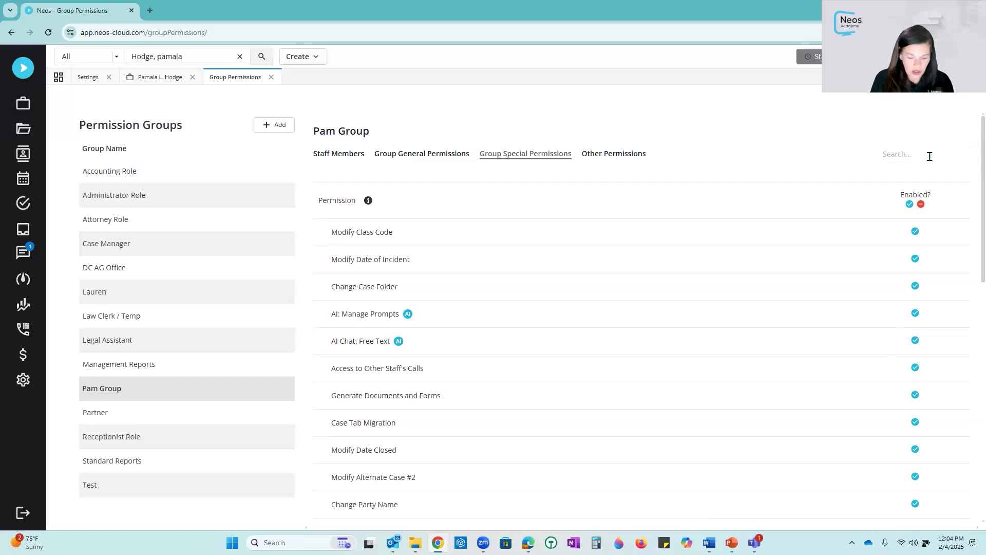
type("doc")
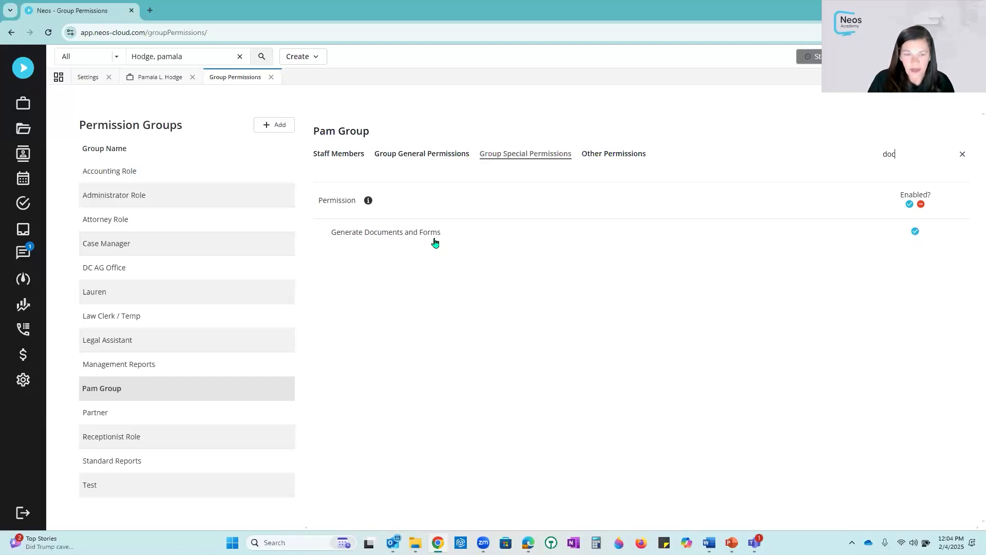
- Search the special permissions for case instead
key("BackSpace")
key("BackSpace")
key("BackSpace")
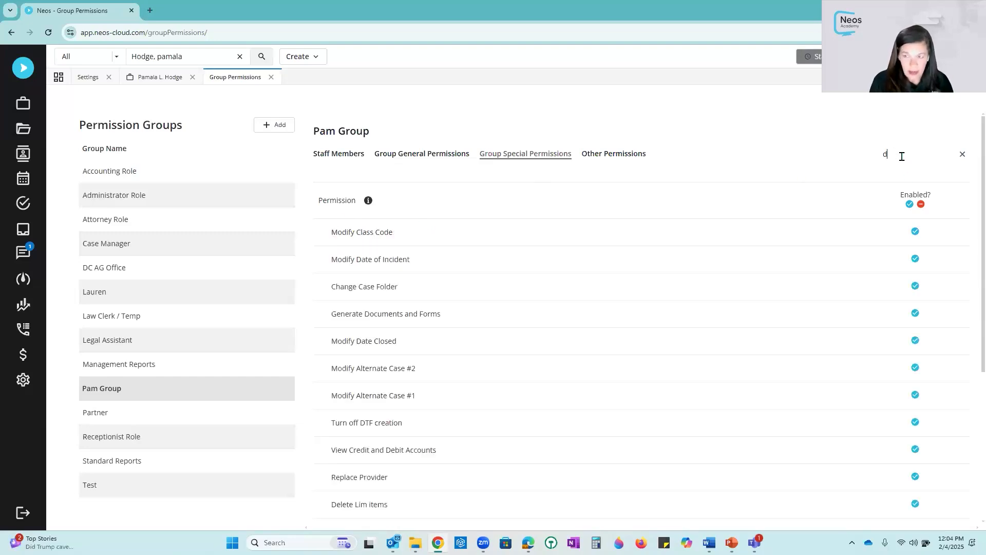
type("case")
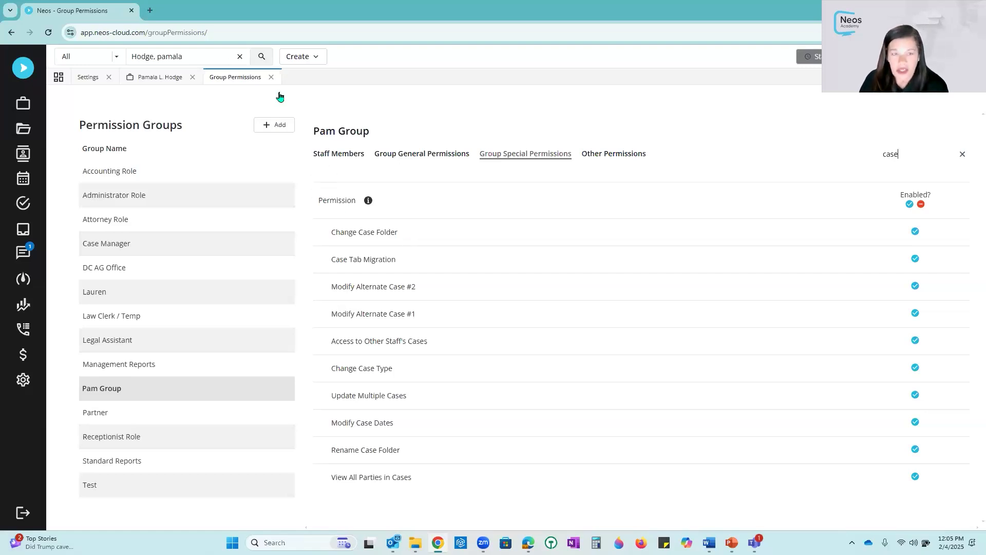
- Close the Group Permissions tab, return to the case's documents, and open the case folder in SharePoint
left_click(271, 77)
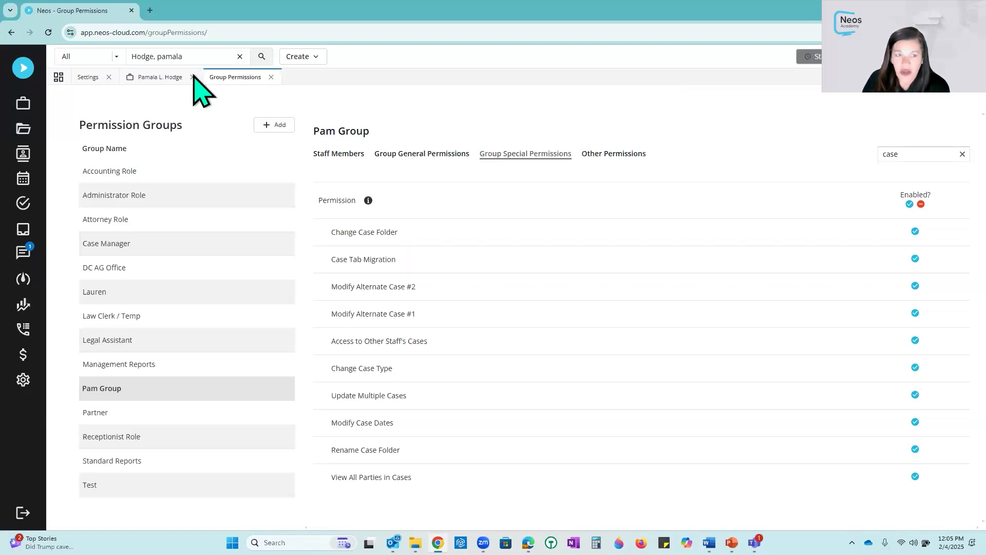
left_click(174, 80)
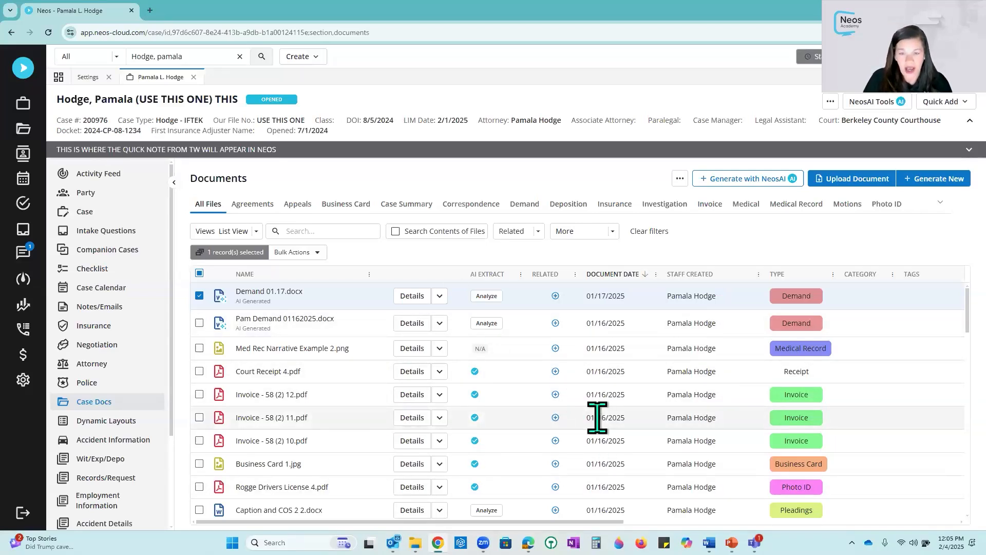
left_click(680, 179)
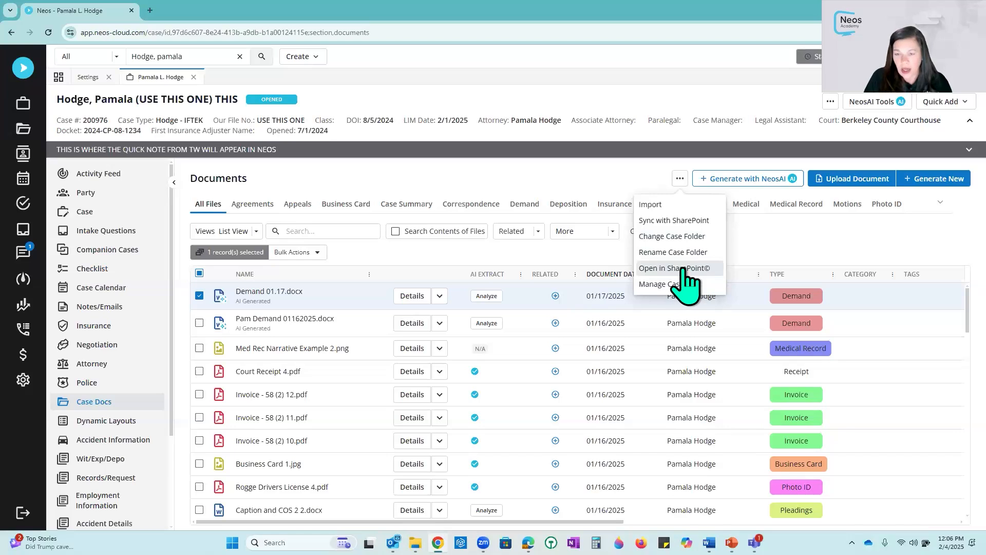
left_click(684, 269)
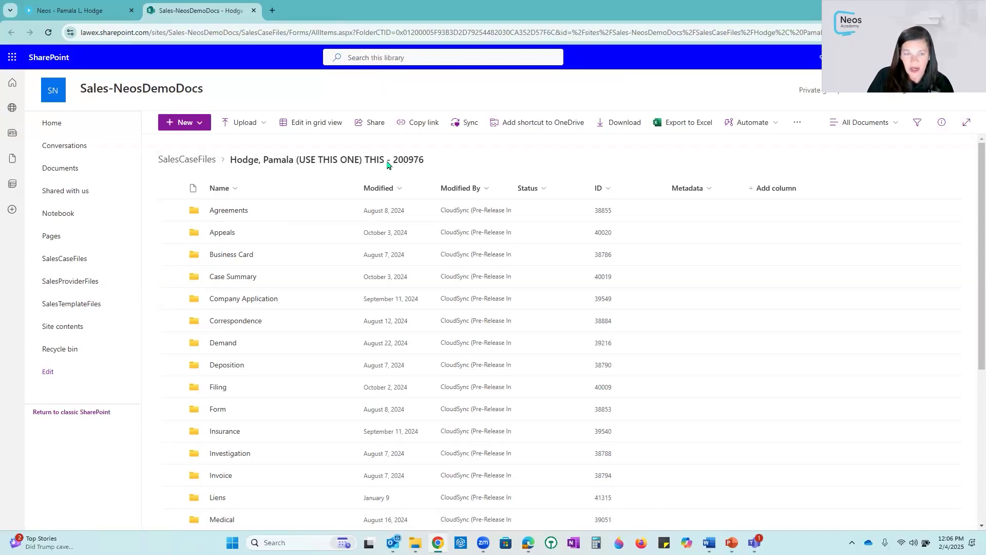
- Switch back to the case's documents and reopen the documents actions menu
left_click(98, 11)
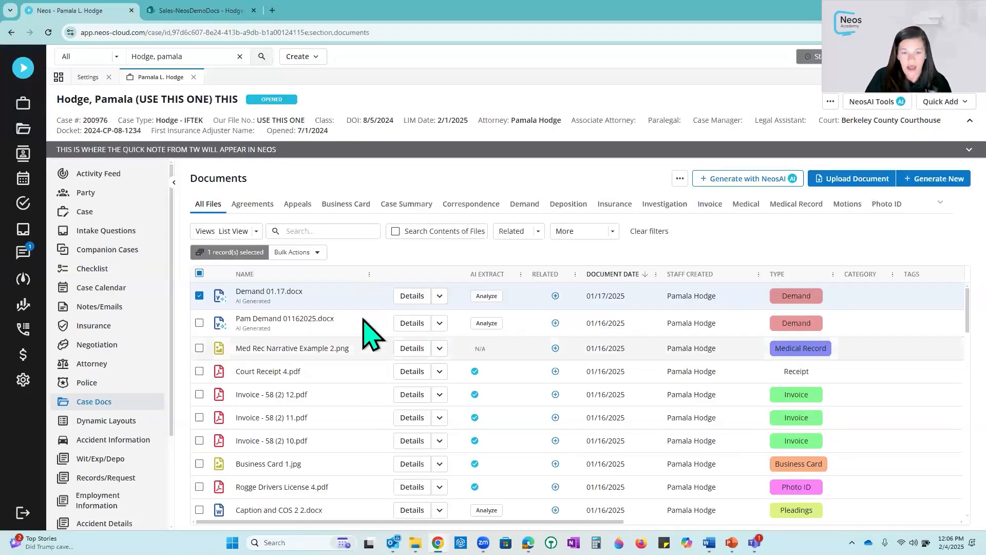
left_click(681, 178)
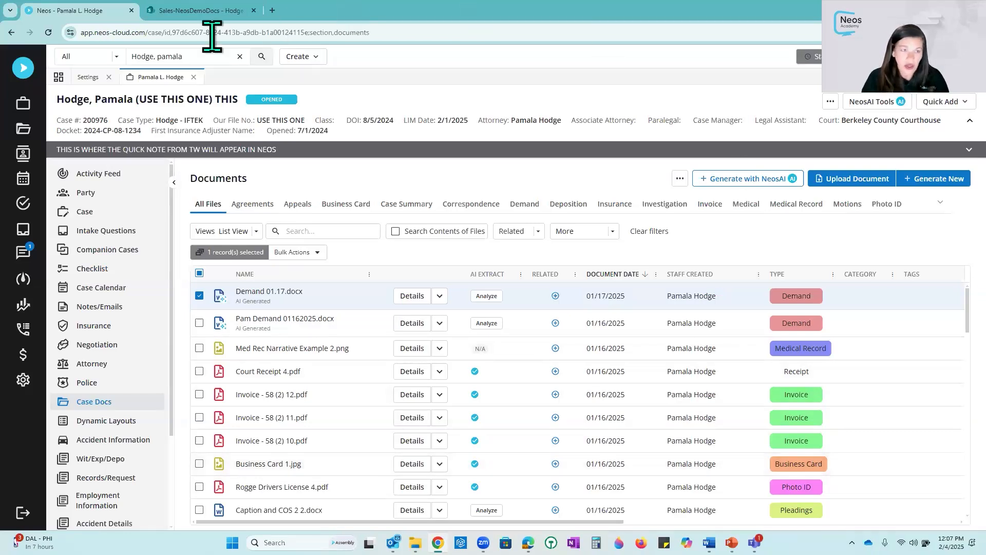
- Open the Agreements document type from the Document Types settings
left_click(86, 77)
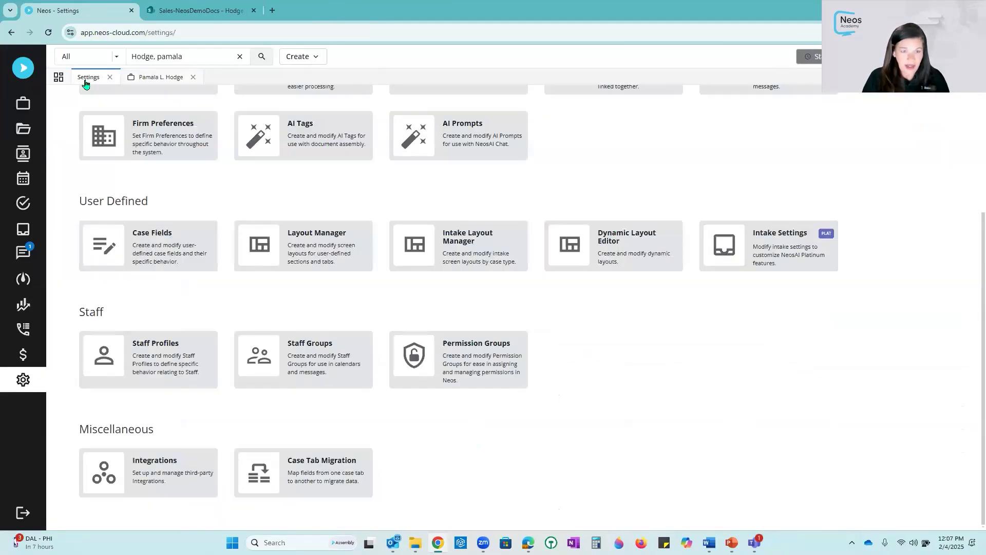
scroll(309, 257, "up", 3)
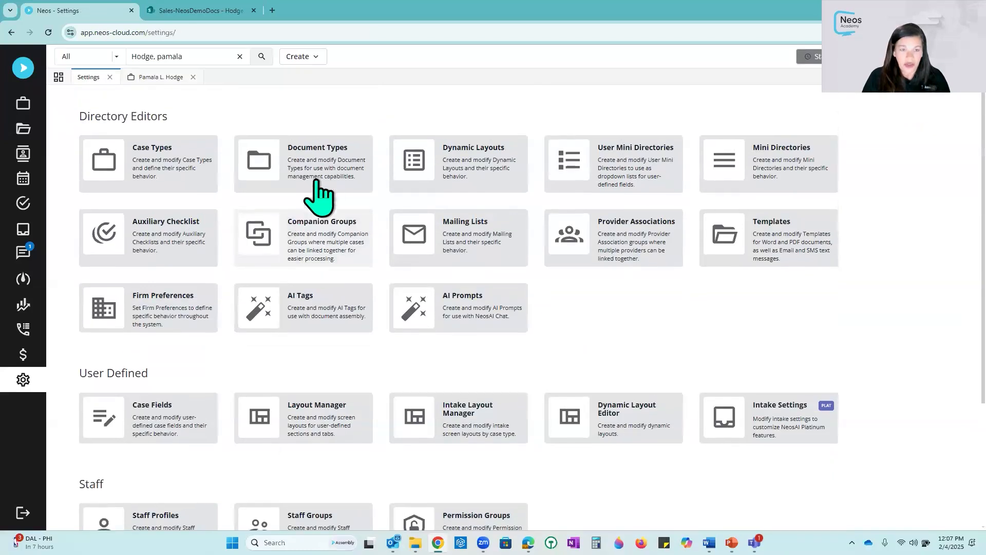
left_click(316, 164)
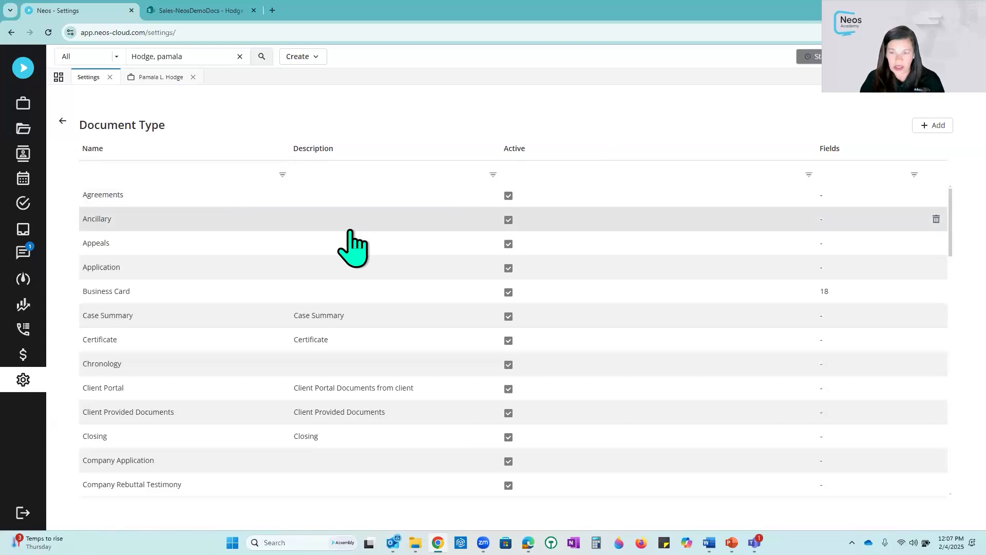
left_click(206, 195)
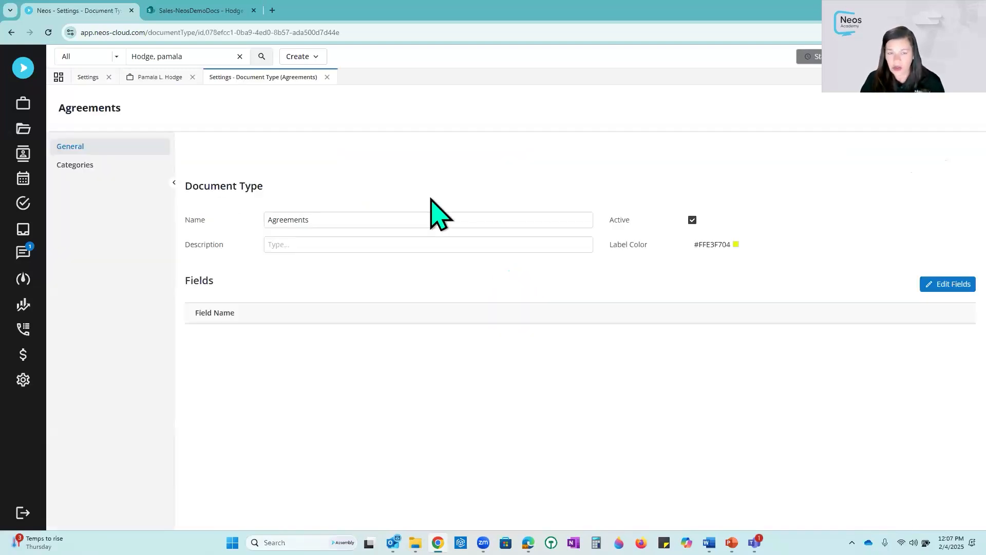
- Inspect the Agreements label color picker, name and field list without changing them
left_click(741, 247)
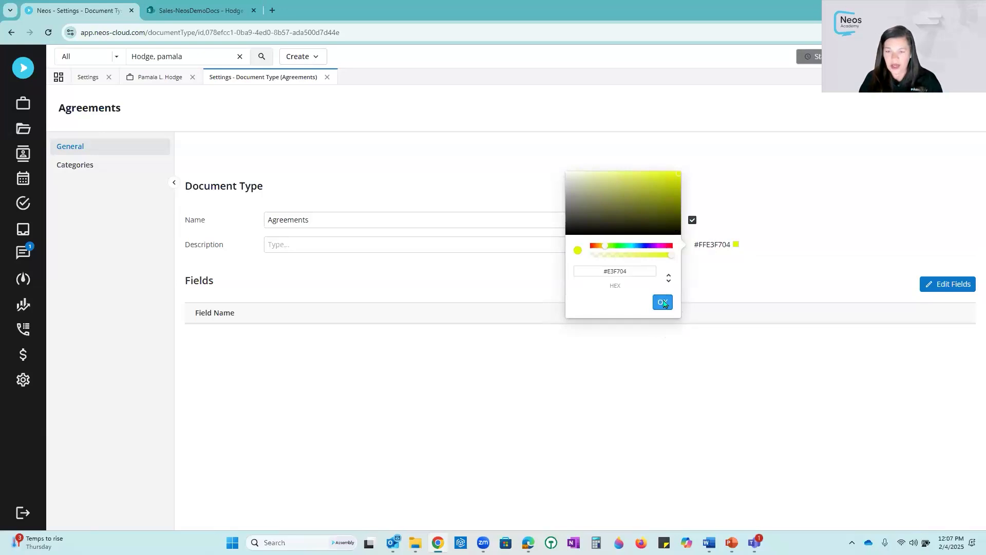
left_click(663, 302)
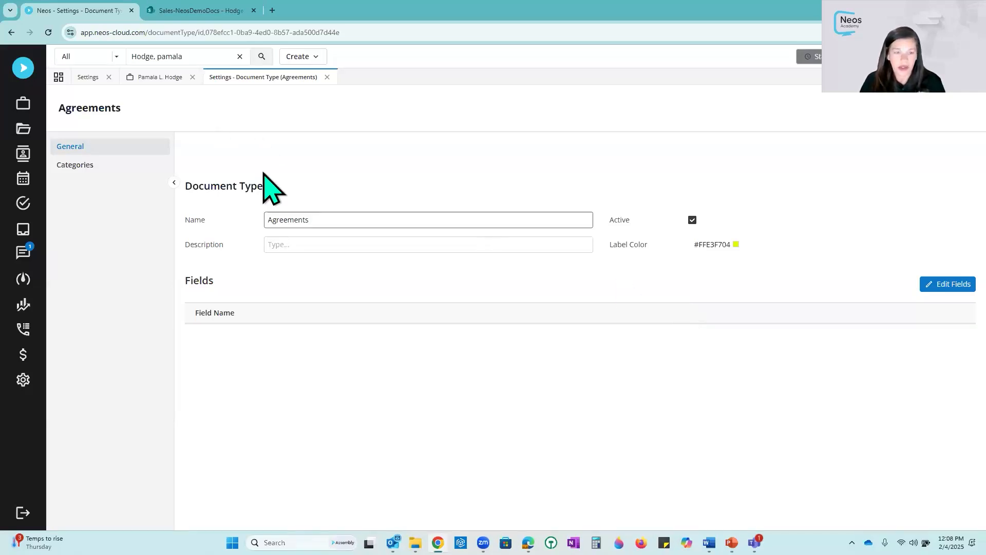
left_click_drag(324, 219, 260, 218)
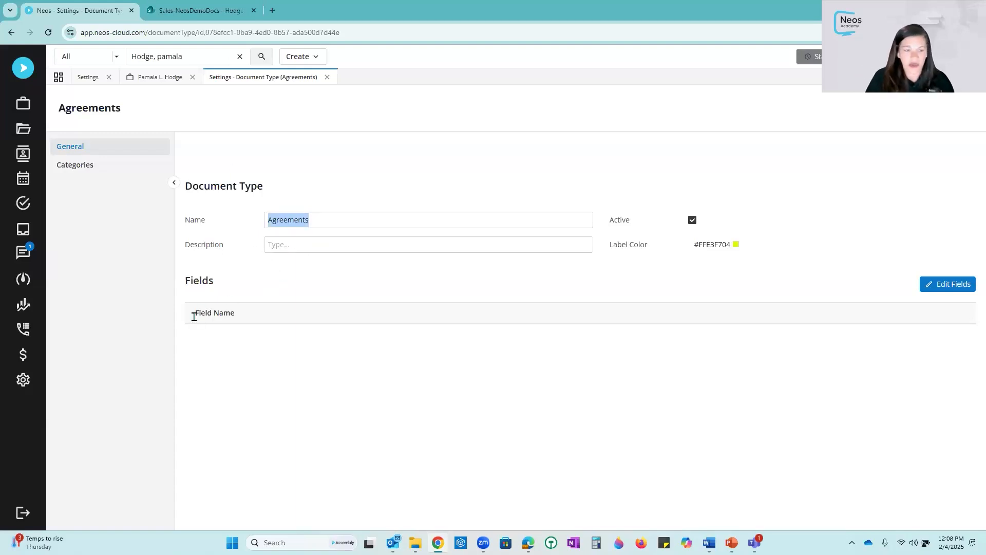
left_click_drag(195, 319, 238, 330)
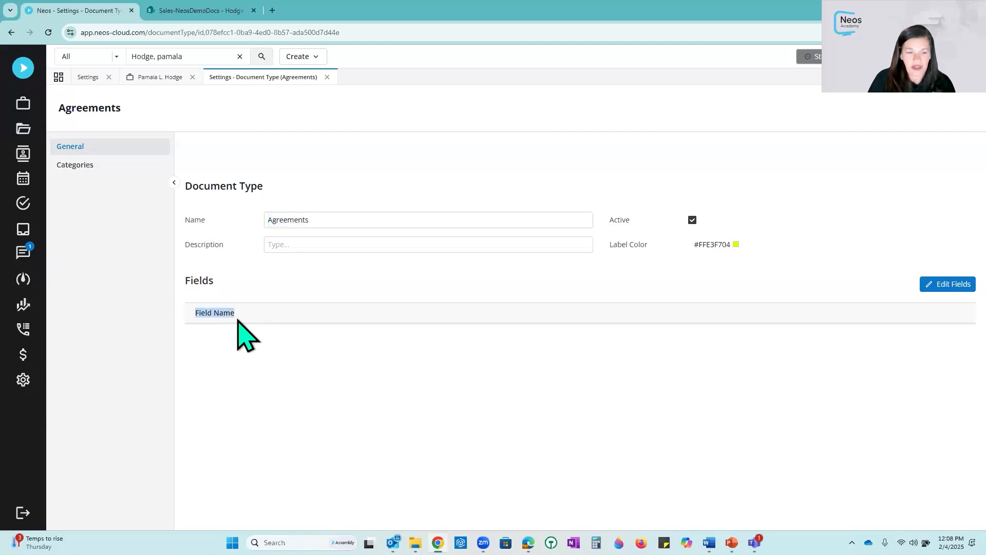
- Add the Correspondence field set to the Agreements document type, save it, and return to the case tab
left_click(934, 286)
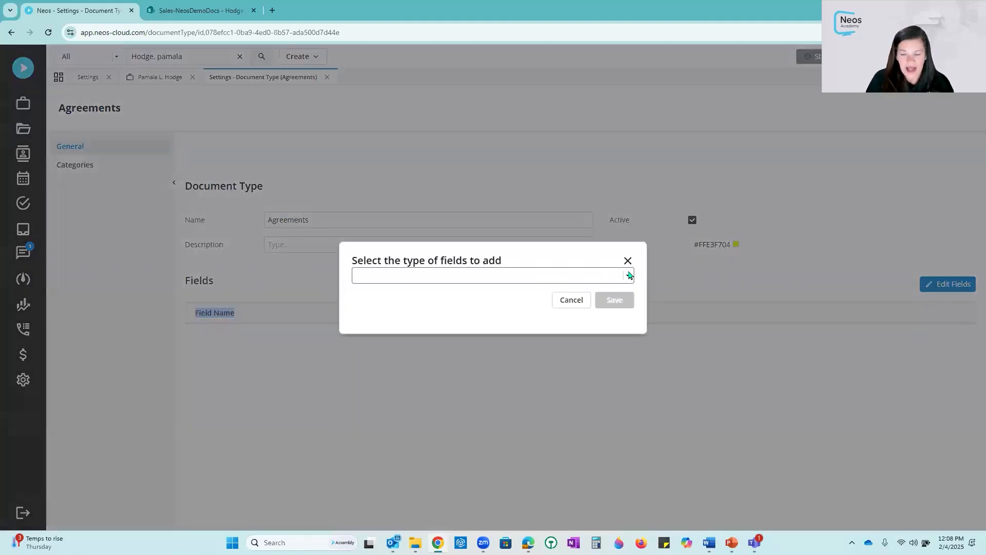
left_click(628, 275)
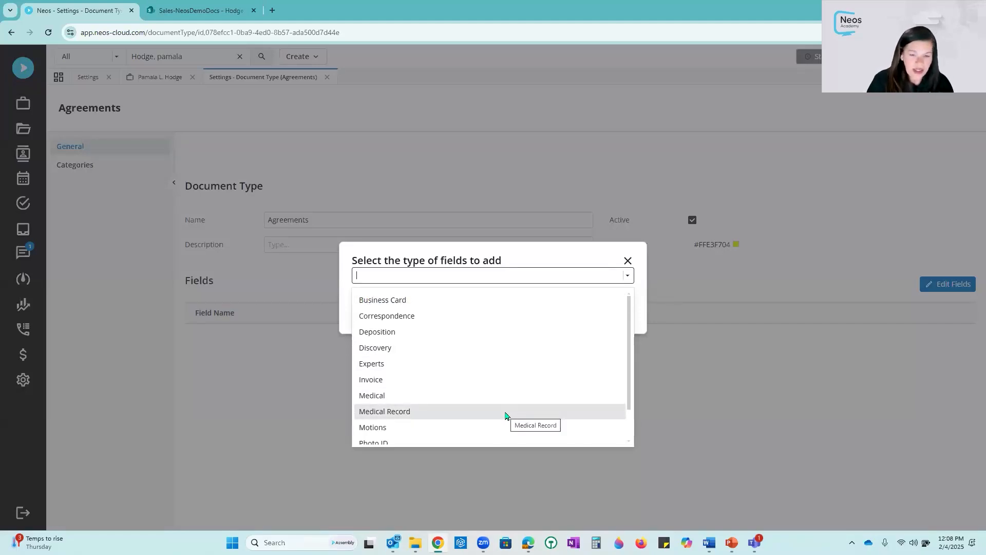
left_click(397, 316)
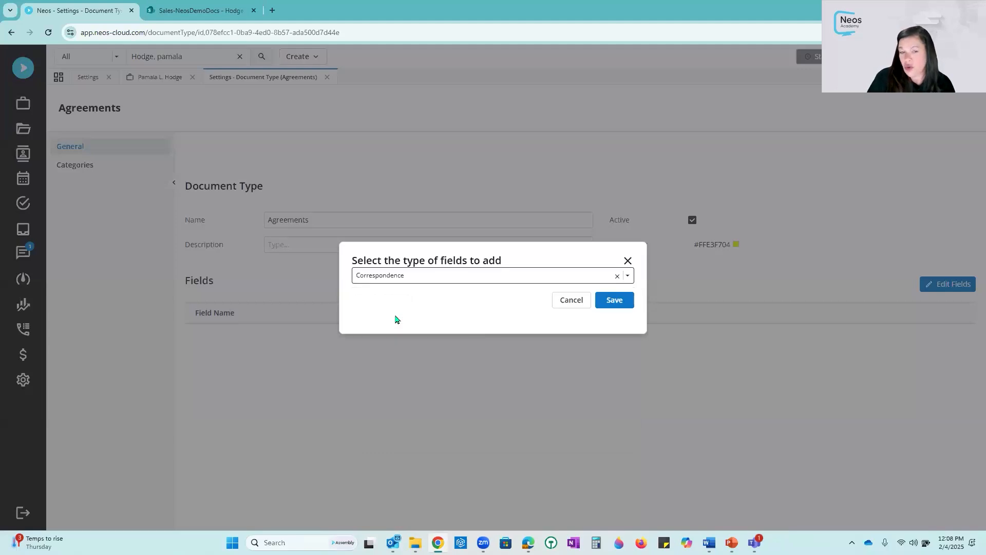
left_click(615, 300)
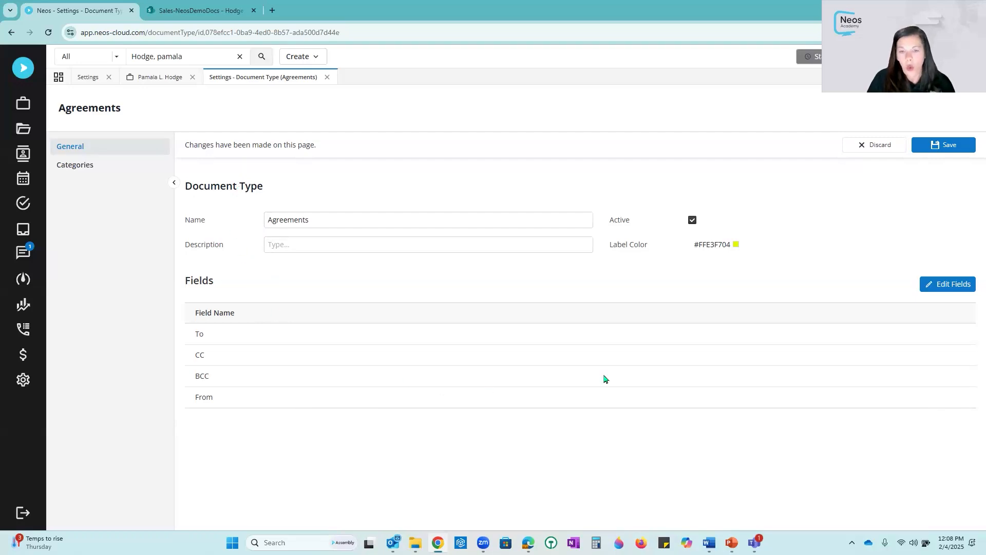
left_click(946, 144)
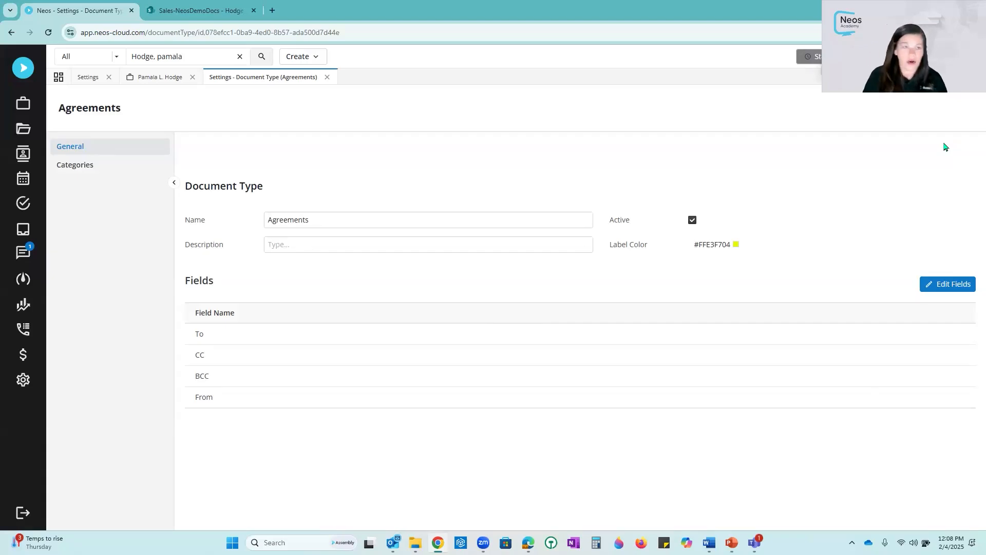
left_click(158, 77)
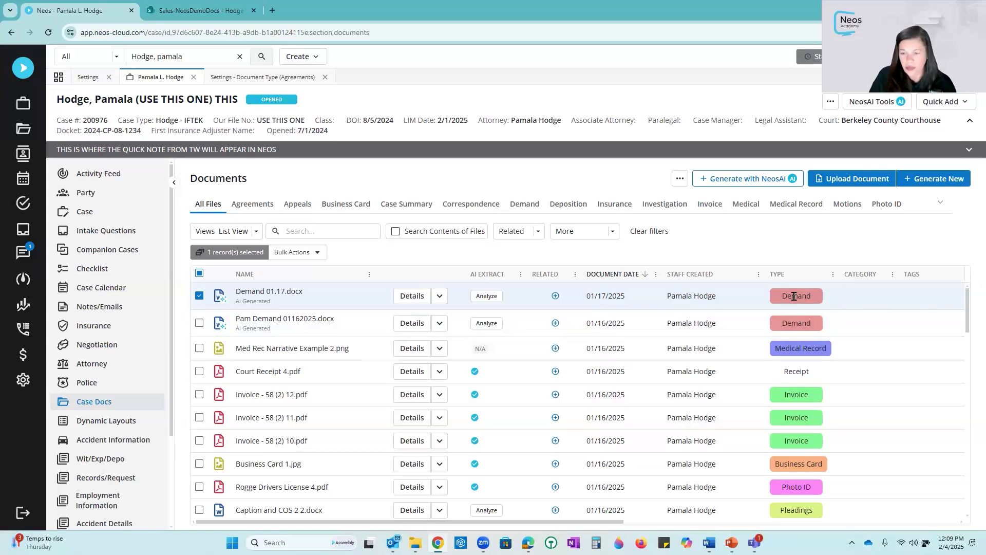
- Close the Agreements document type tab and open the Demand document type from the Document Types settings list
left_click(288, 77)
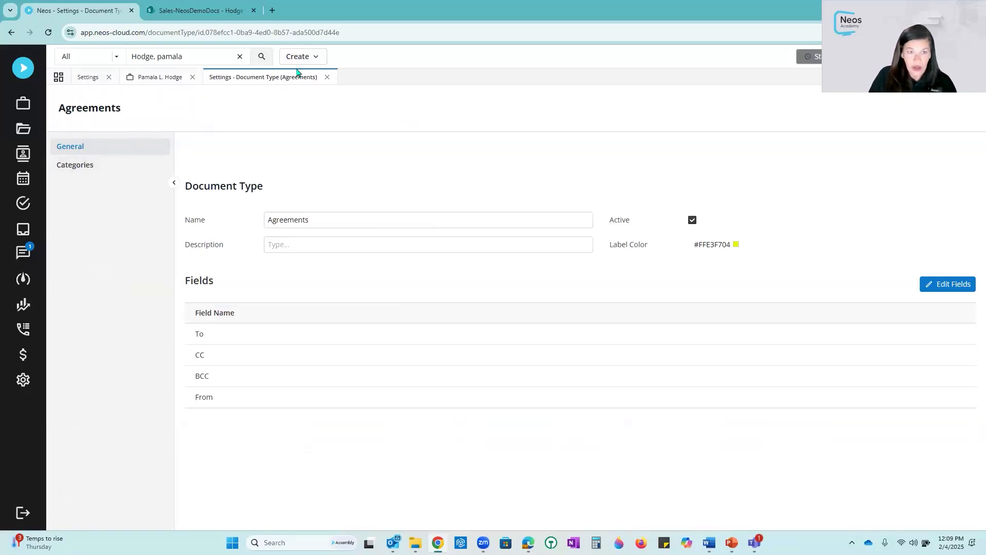
left_click(328, 77)
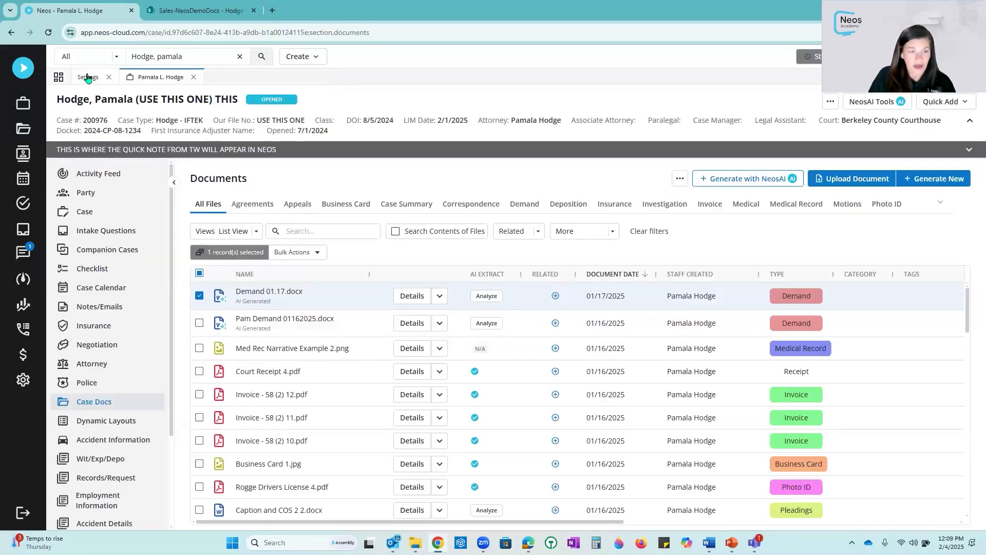
left_click(87, 77)
scroll(189, 291, "down", 3)
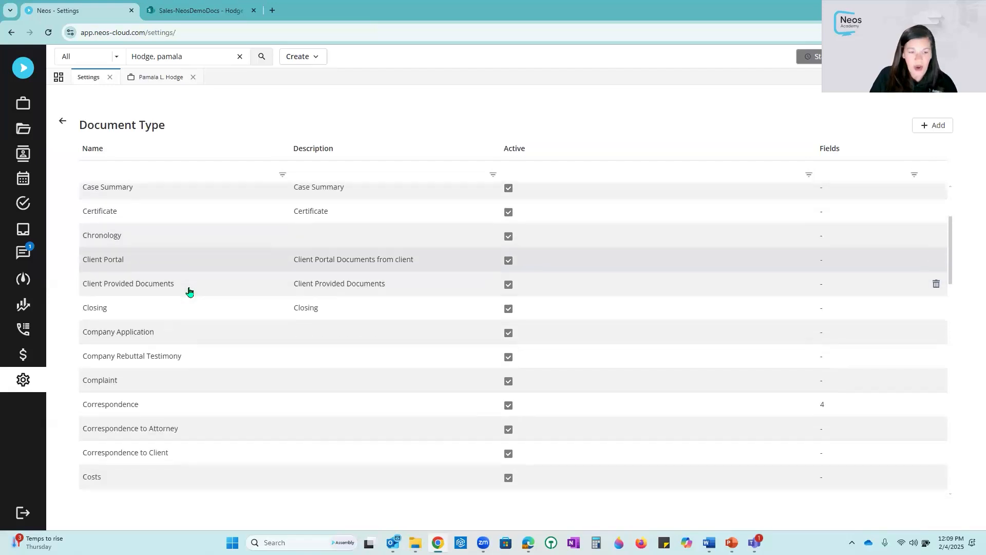
scroll(190, 292, "down", 5)
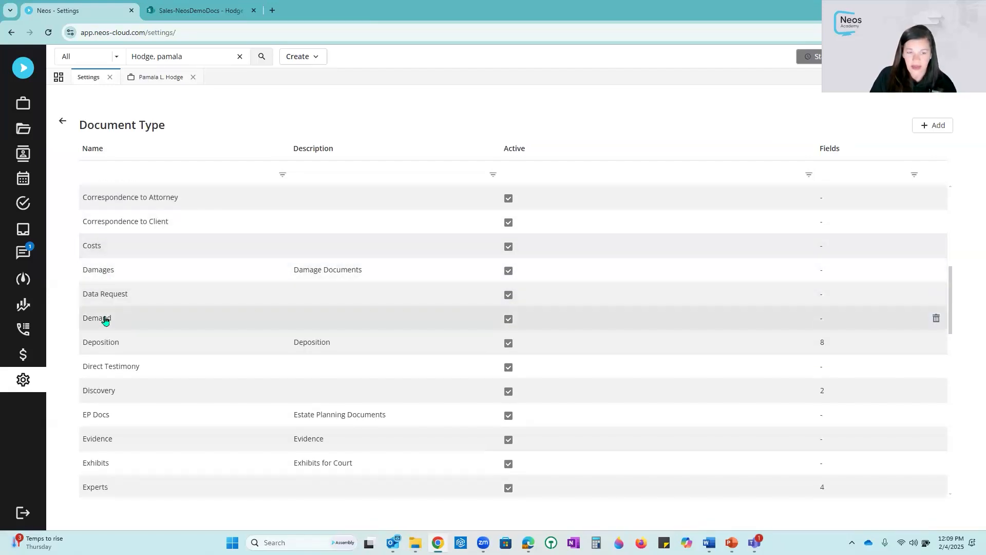
left_click(105, 319)
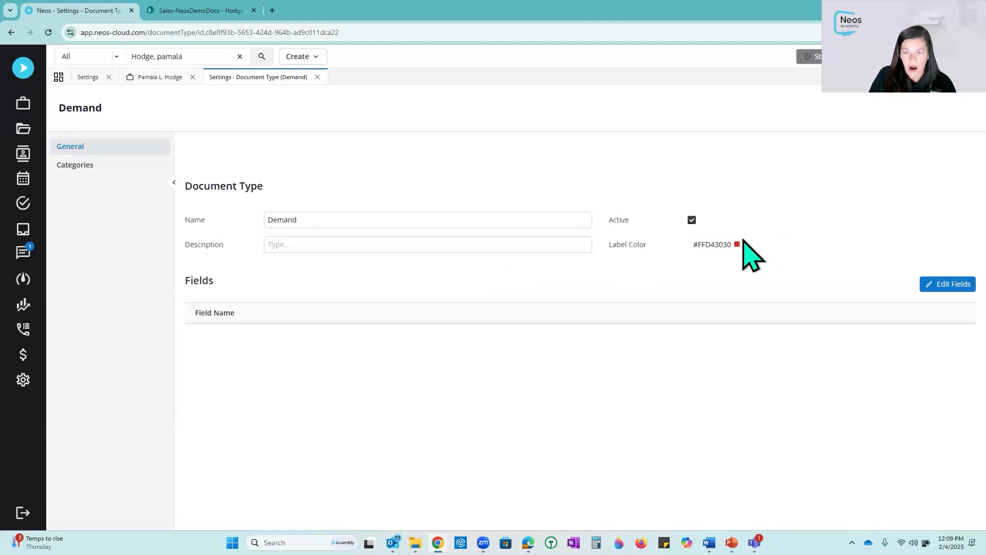
- Associate the Amended category with the Demand document type and save the change
left_click(75, 165)
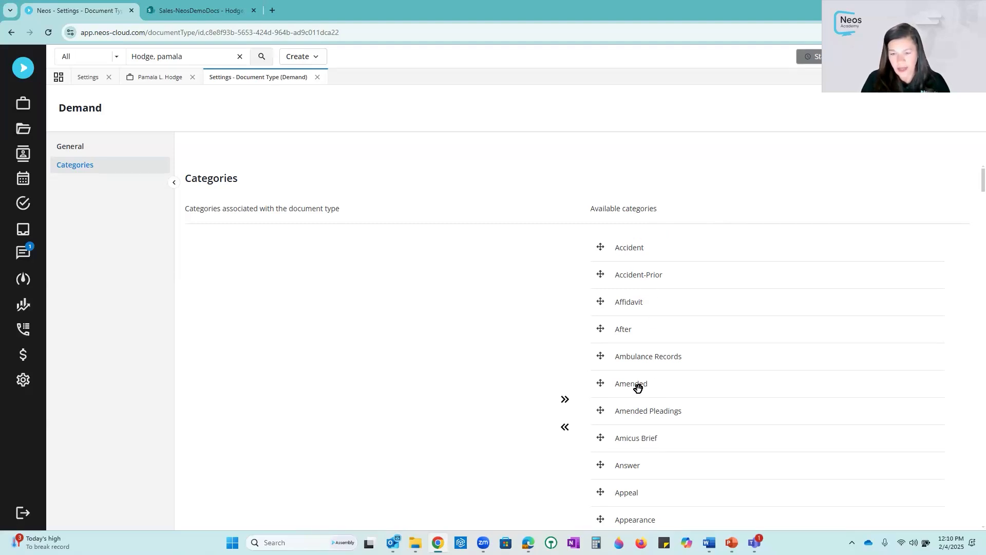
left_click_drag(638, 388, 223, 242)
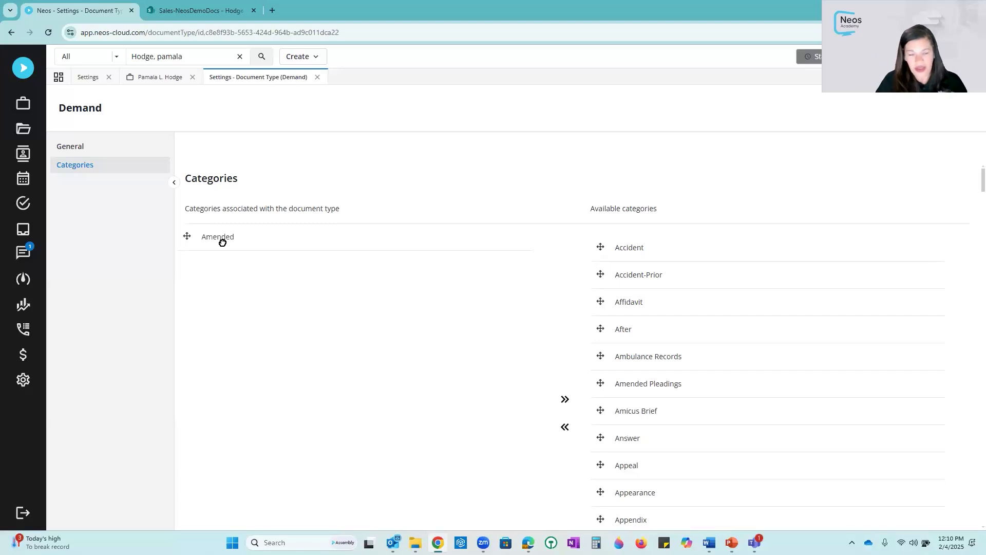
left_click_drag(222, 244, 222, 243)
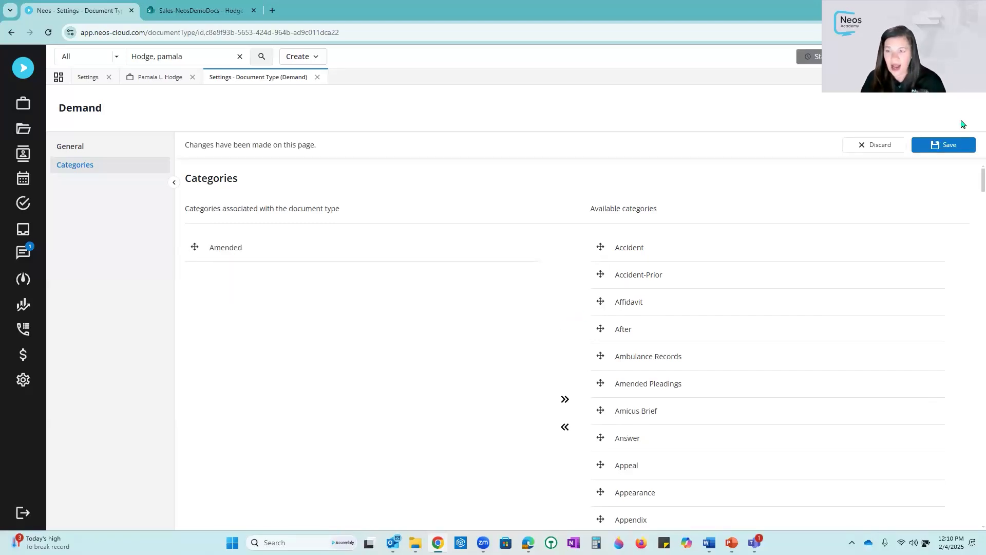
left_click(949, 145)
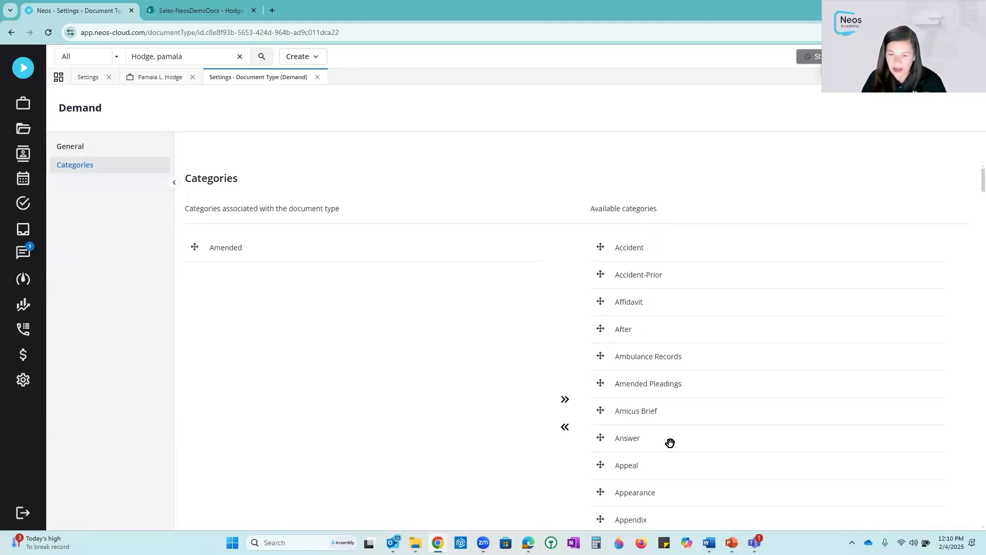
- Open the Document Categories list in the Mini Directories settings
scroll(668, 441, "down", 4)
scroll(670, 443, "down", 4)
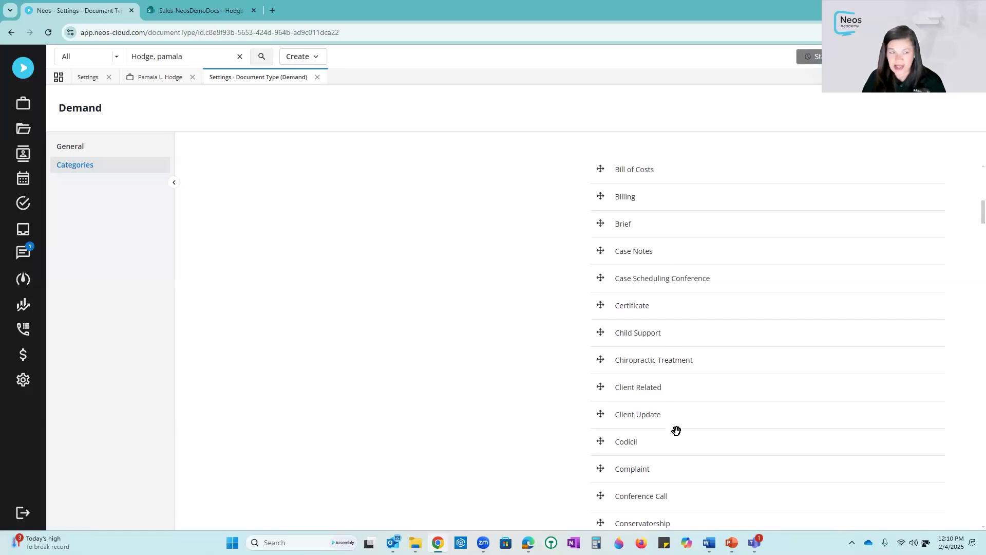
left_click(88, 77)
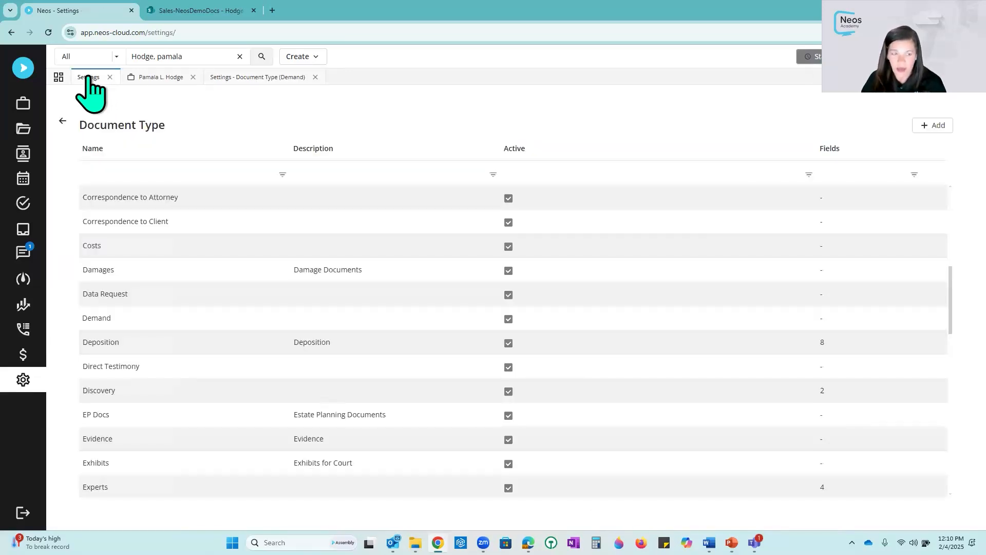
left_click(63, 122)
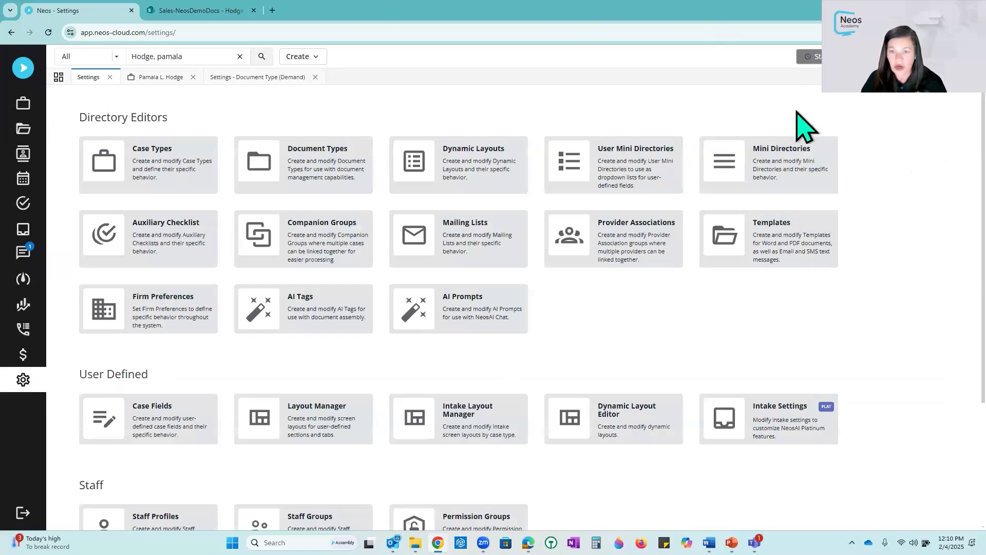
left_click(799, 169)
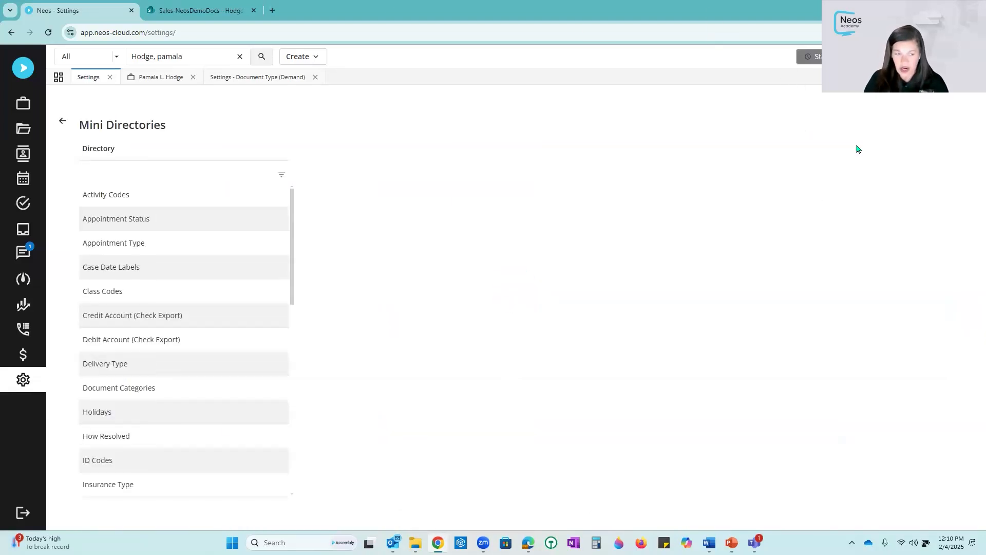
left_click(114, 390)
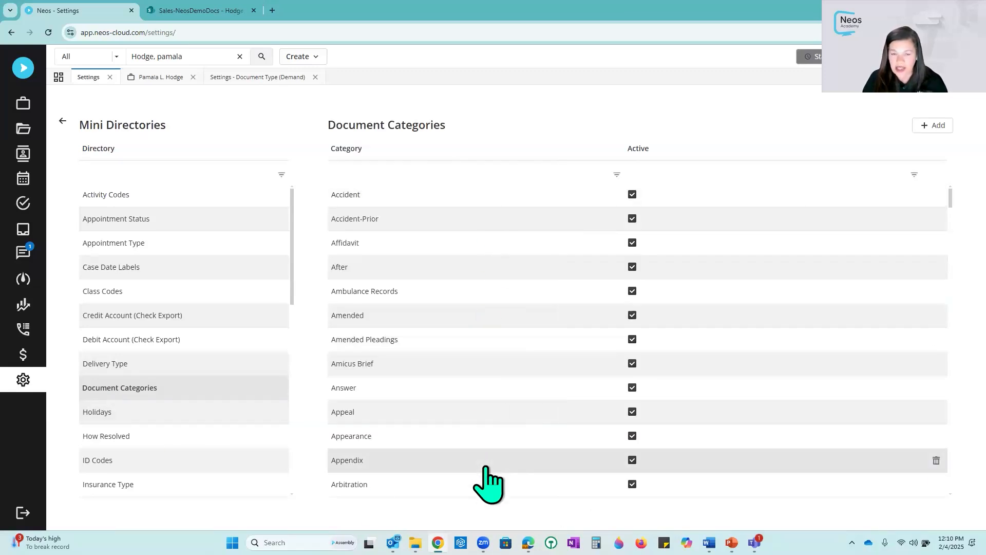
left_click(933, 126)
left_click(382, 193)
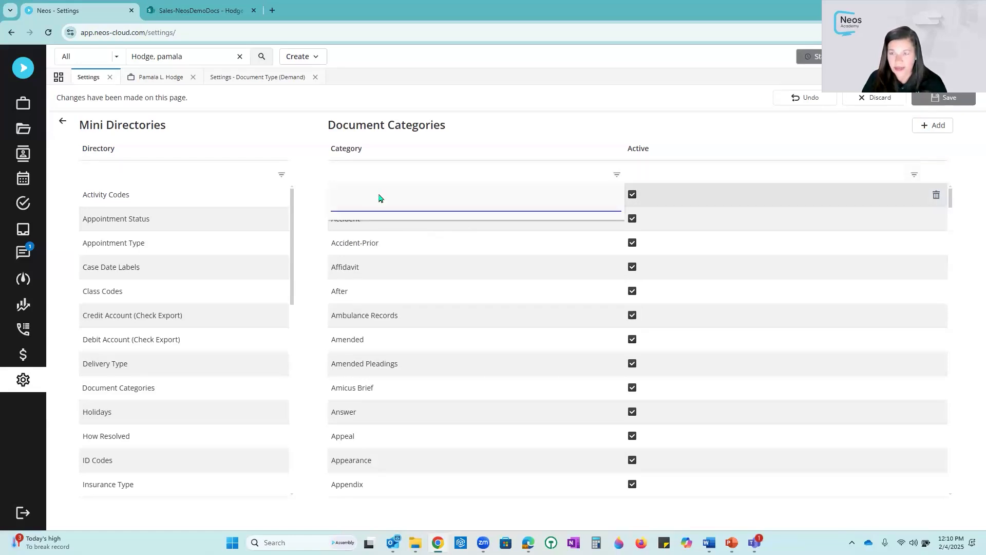
left_click(872, 98)
left_click(872, 98)
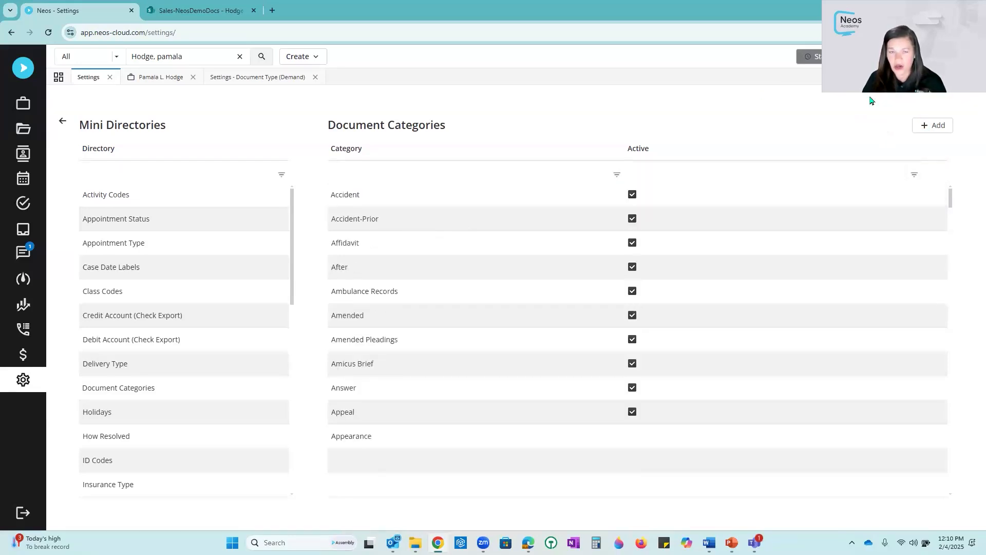
- Set the category of Demand 01.17.docx to Amended in its document details and close the document panel
left_click(172, 78)
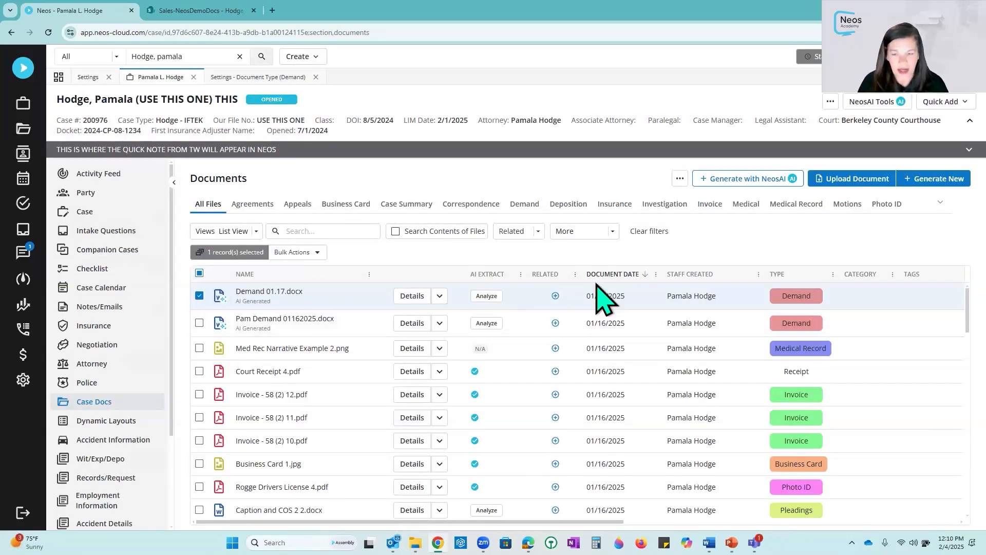
left_click(841, 303)
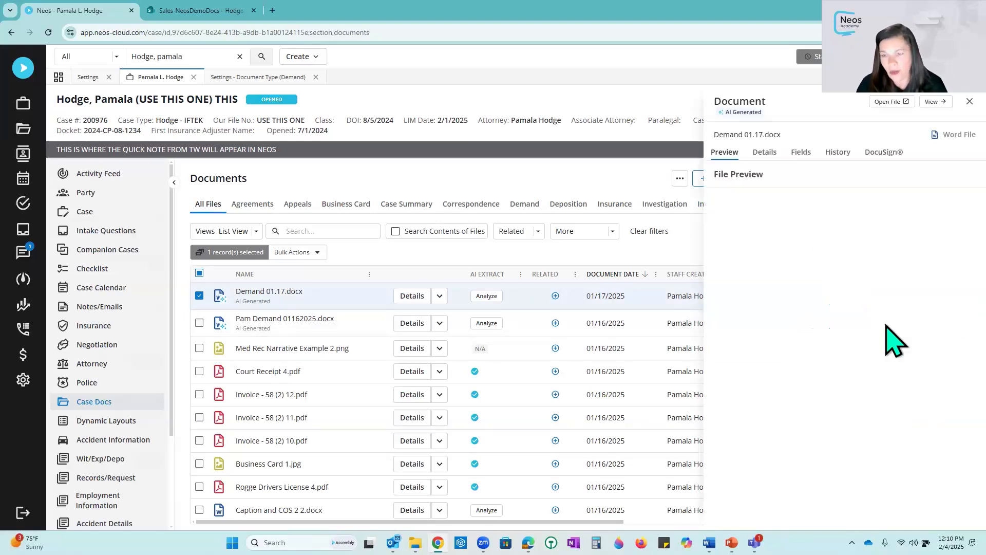
left_click(778, 157)
left_click(822, 276)
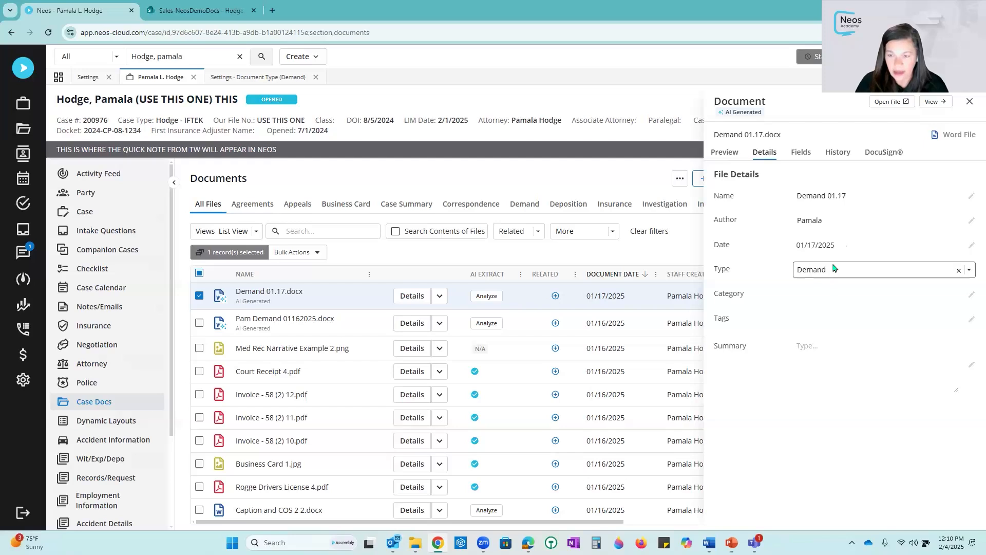
left_click(852, 300)
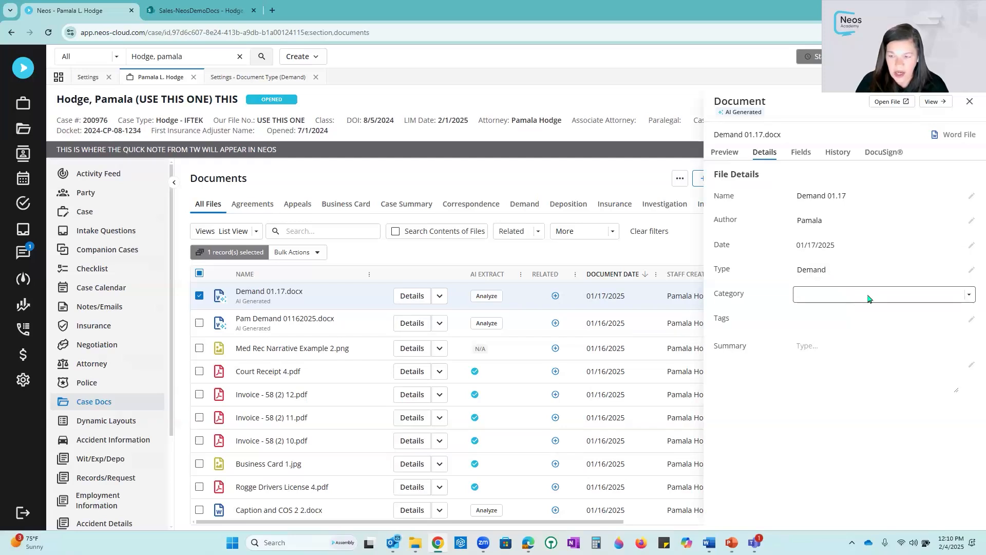
left_click(868, 296)
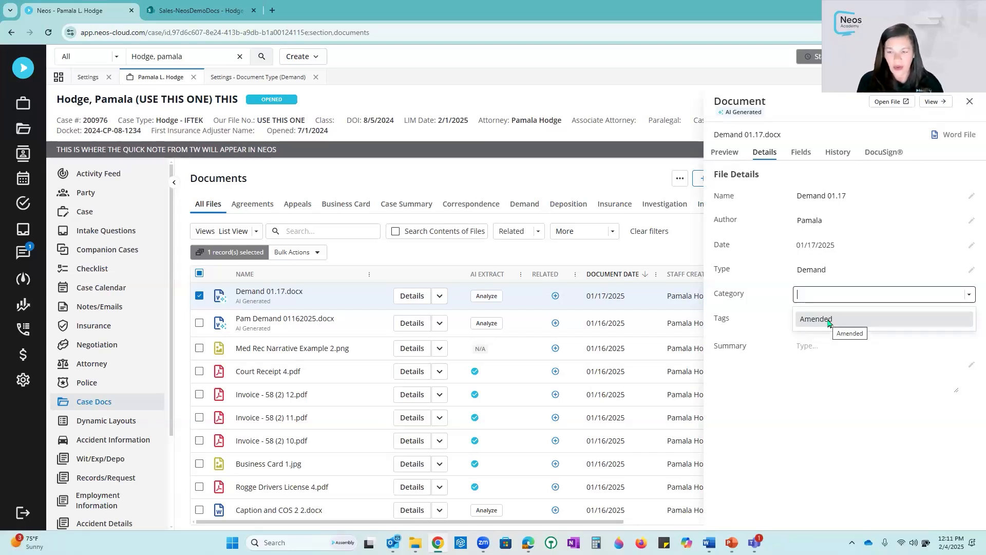
left_click(828, 323)
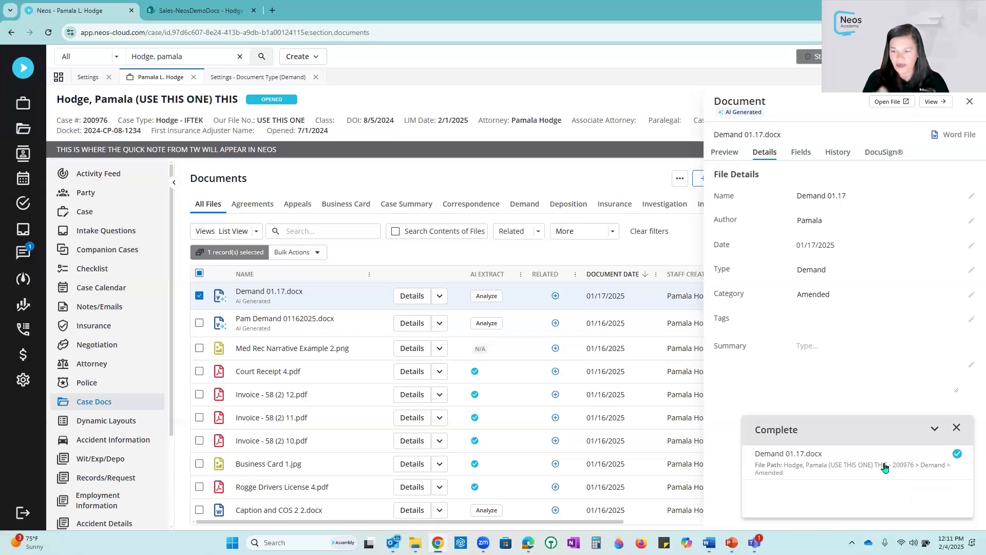
left_click(957, 428)
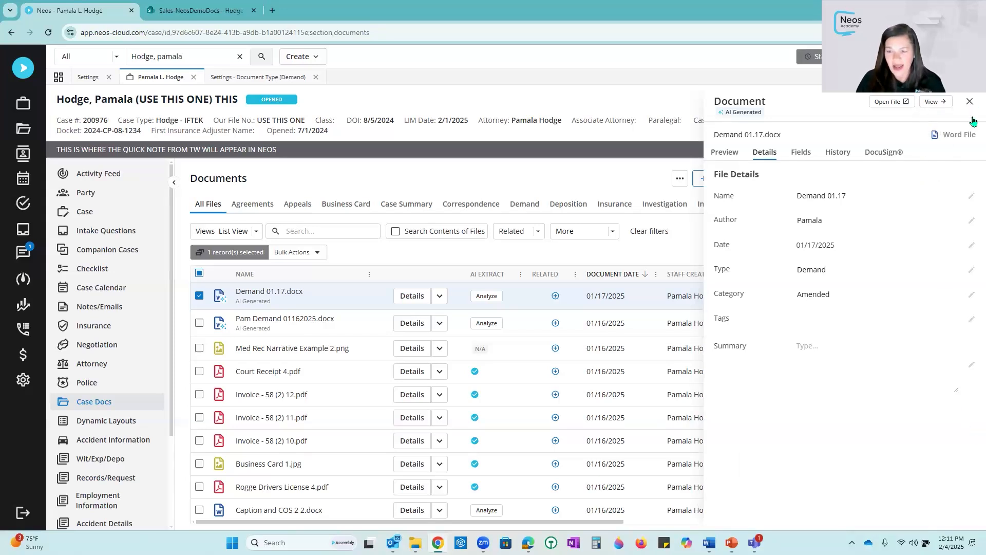
left_click(970, 102)
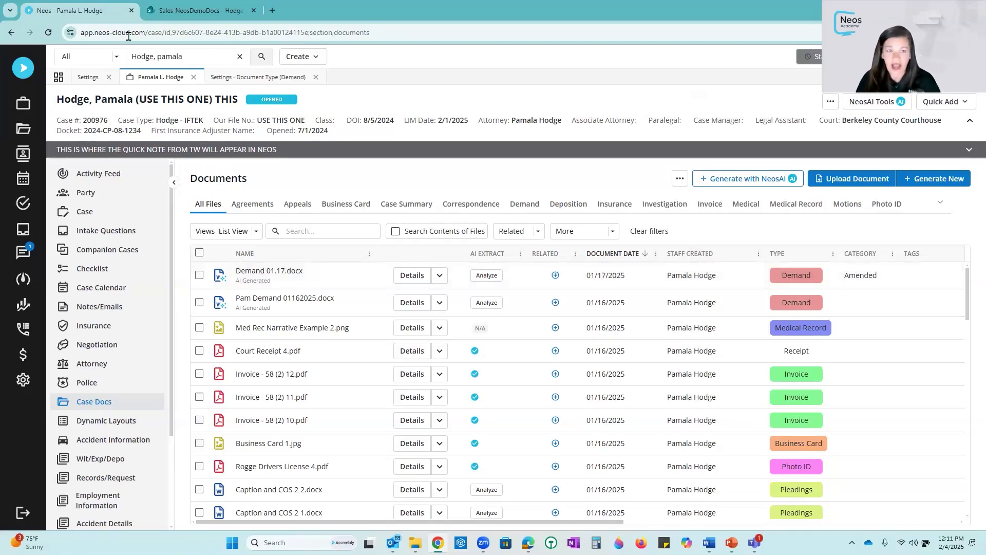
- Review the Tags list in the Mini Directories settings, then return to the case's documents
left_click(92, 78)
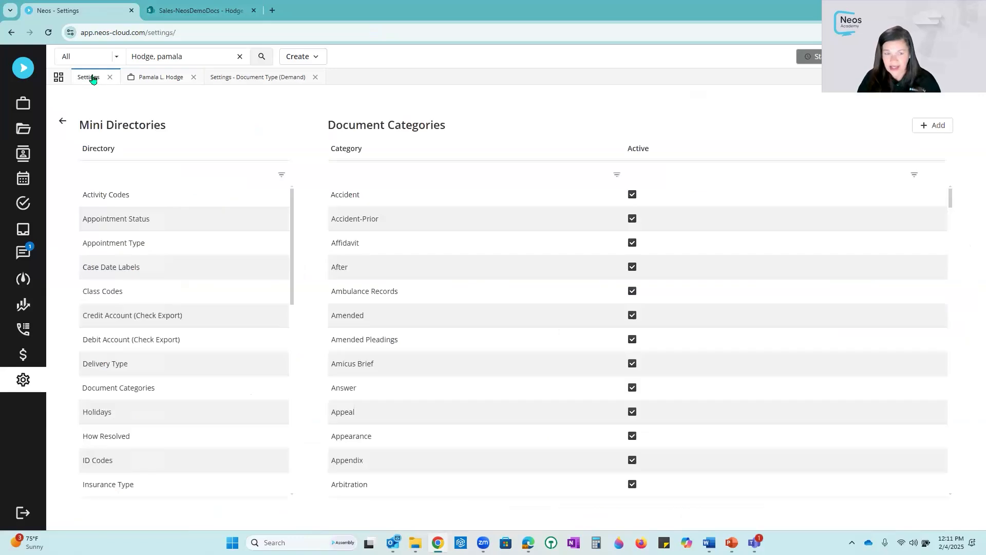
left_click(64, 123)
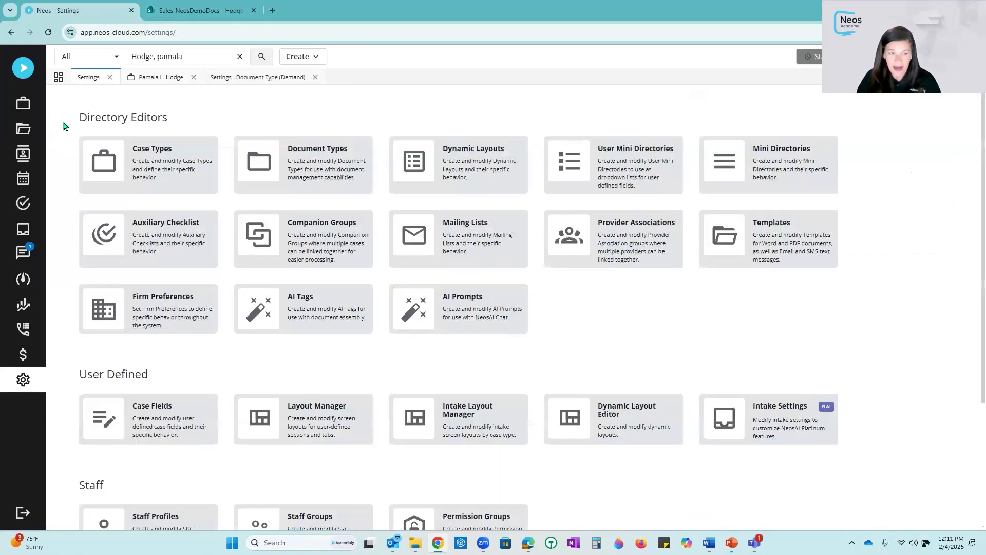
left_click(794, 157)
scroll(187, 302, "down", 5)
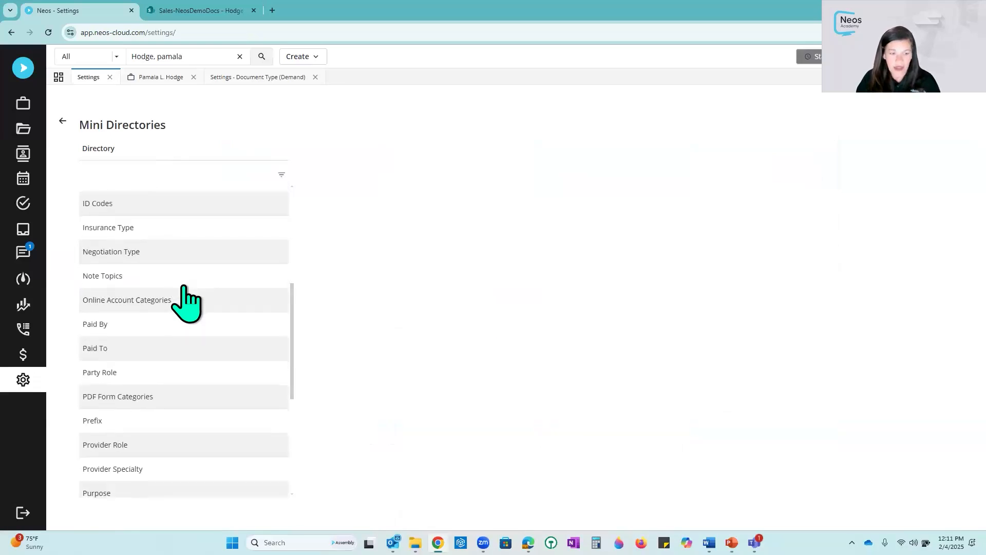
scroll(183, 286, "down", 4)
left_click(112, 434)
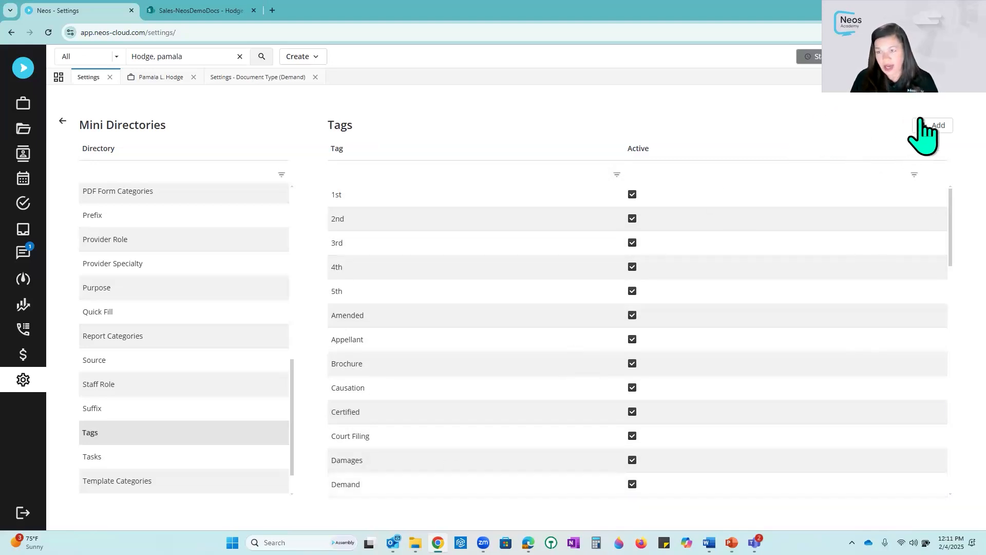
left_click(170, 80)
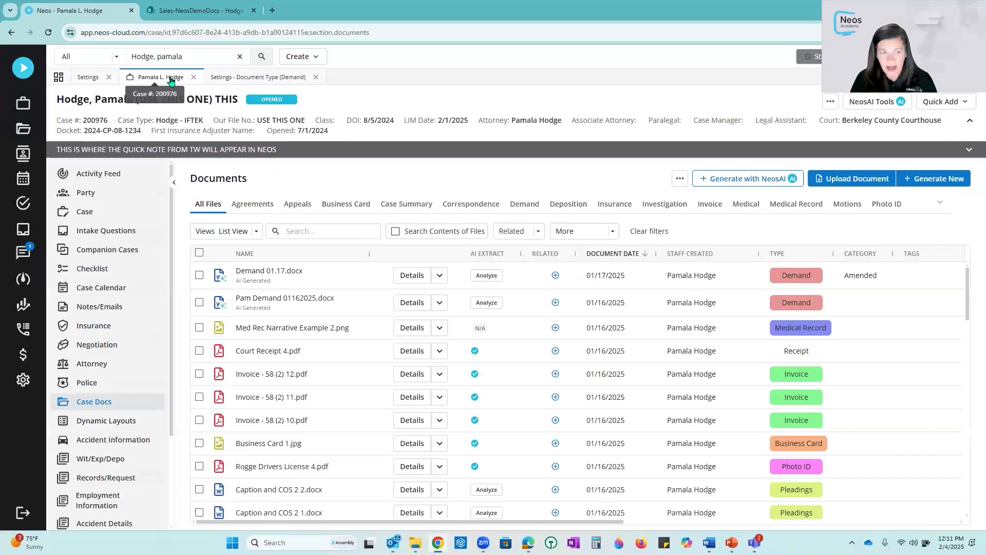
- Add a new case tag named Pam Tag to Demand 01.17.docx in its document details and close the document panel
left_click(891, 276)
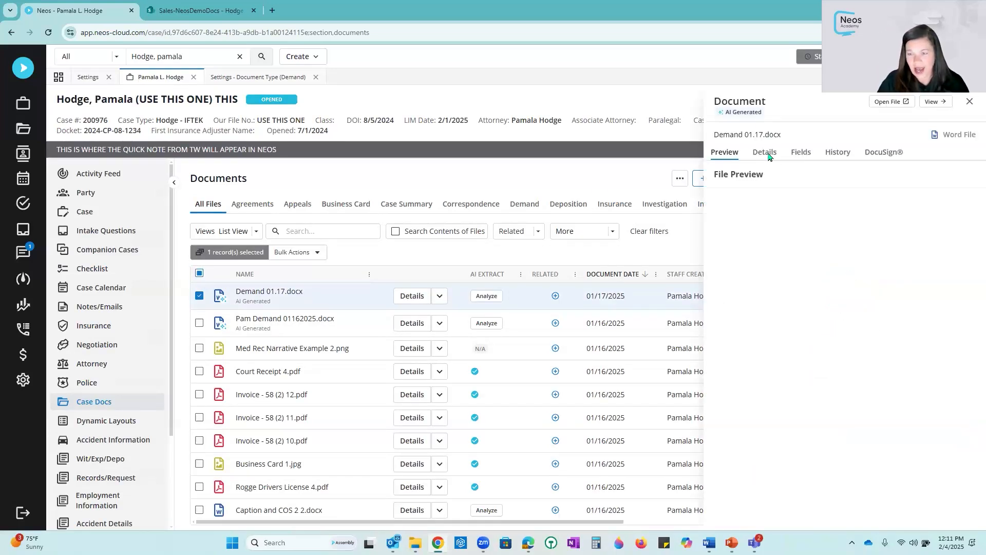
left_click(768, 154)
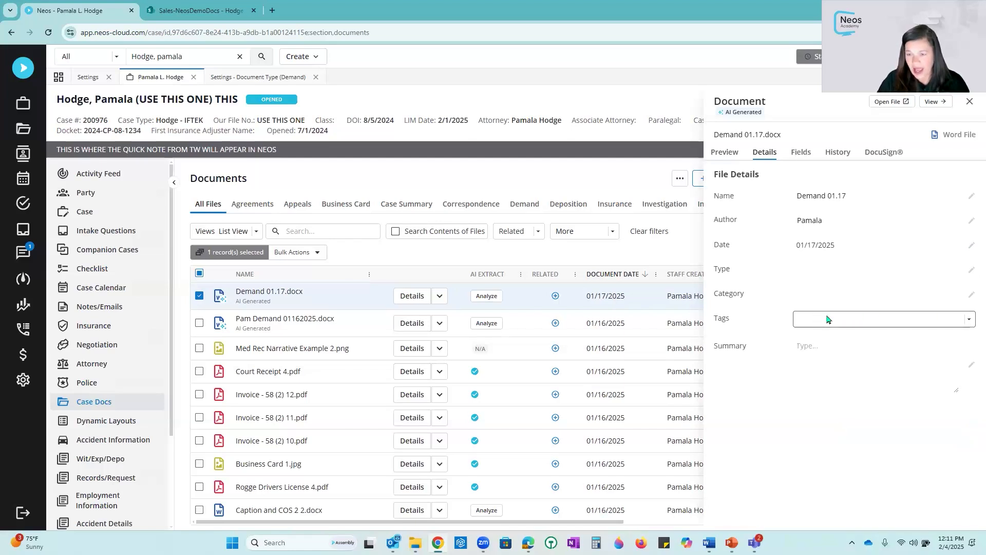
left_click(833, 319)
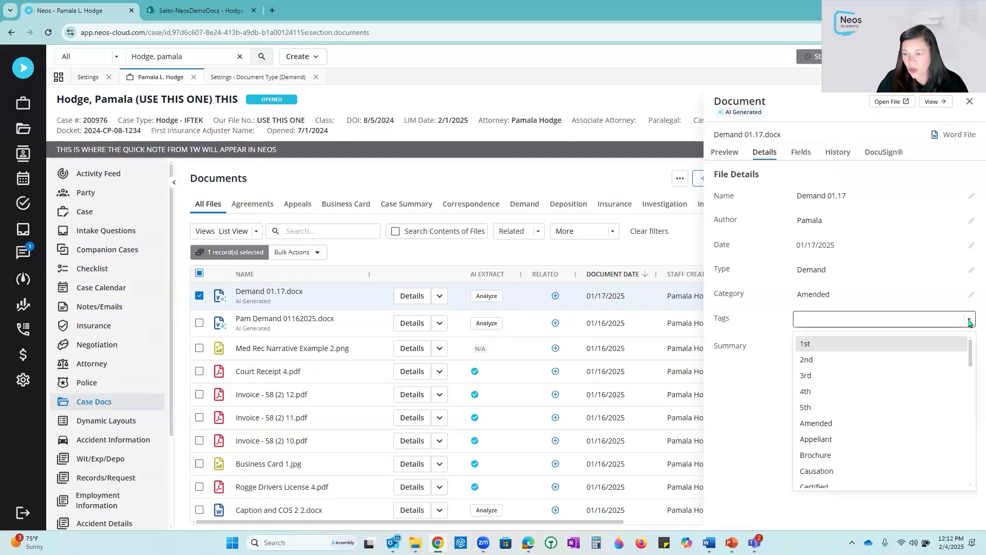
scroll(872, 361, "down", 10)
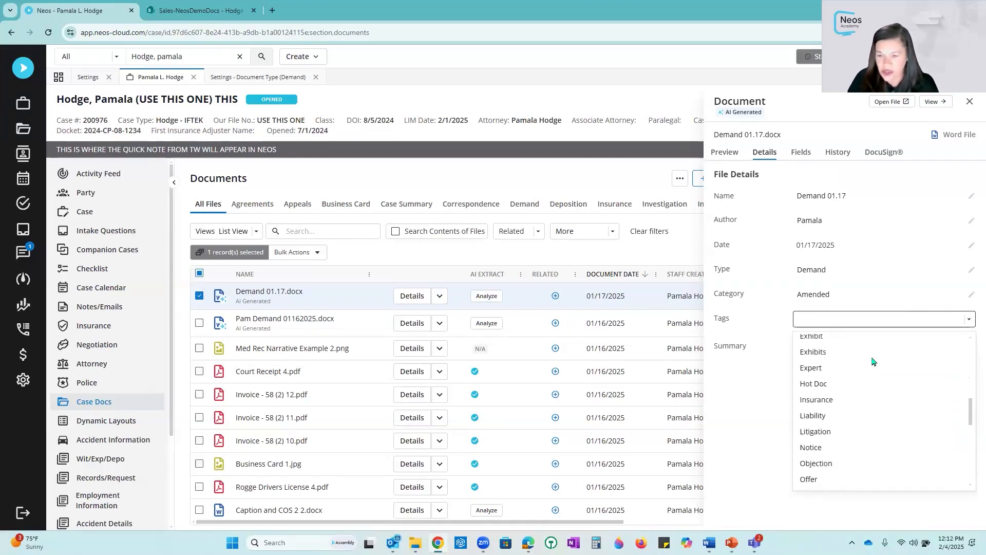
scroll(872, 361, "up", 10)
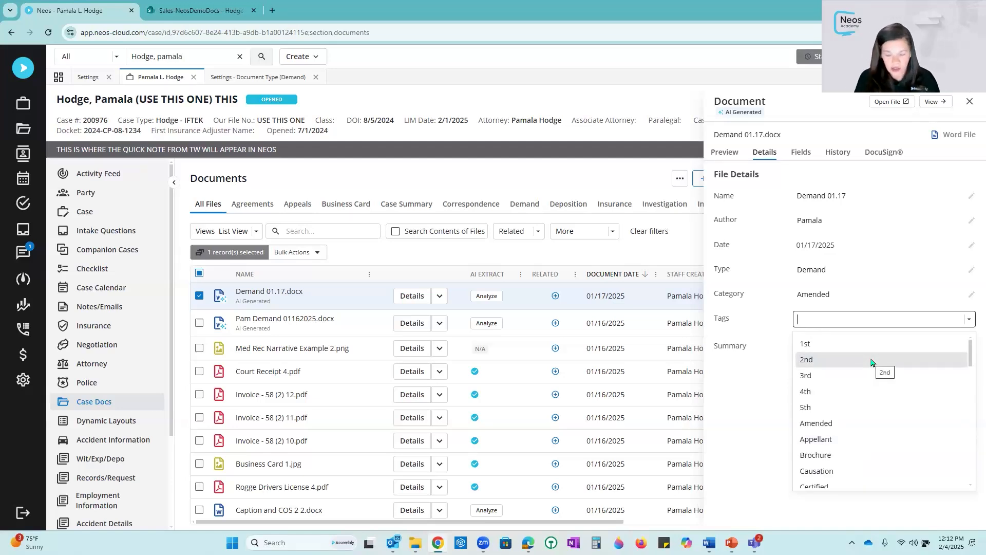
type("Pam ")
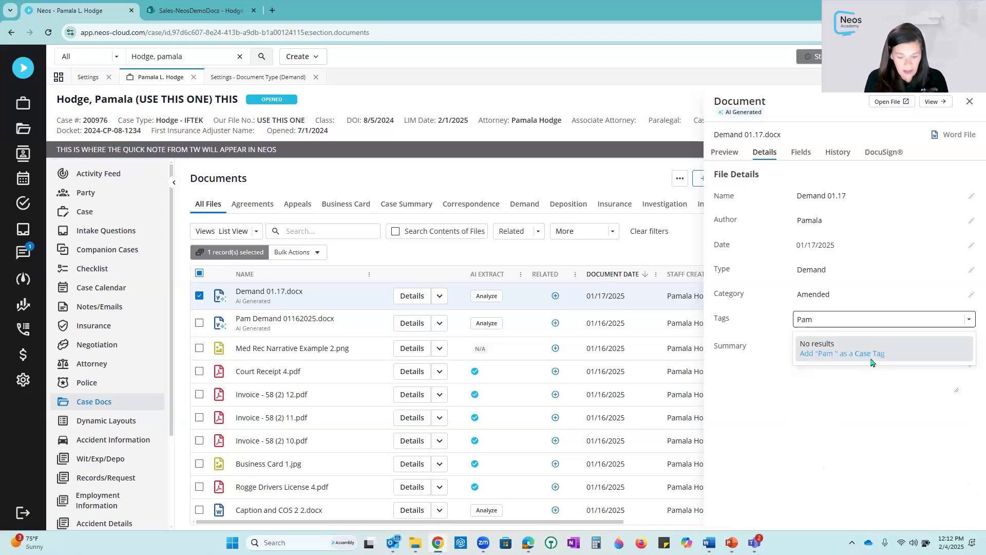
type("Tah")
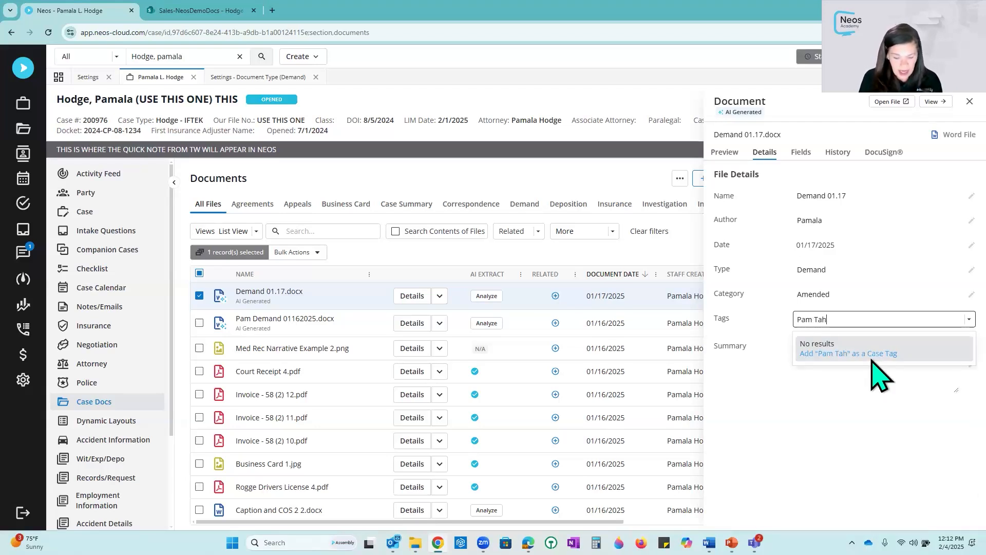
key("BackSpace")
type("g")
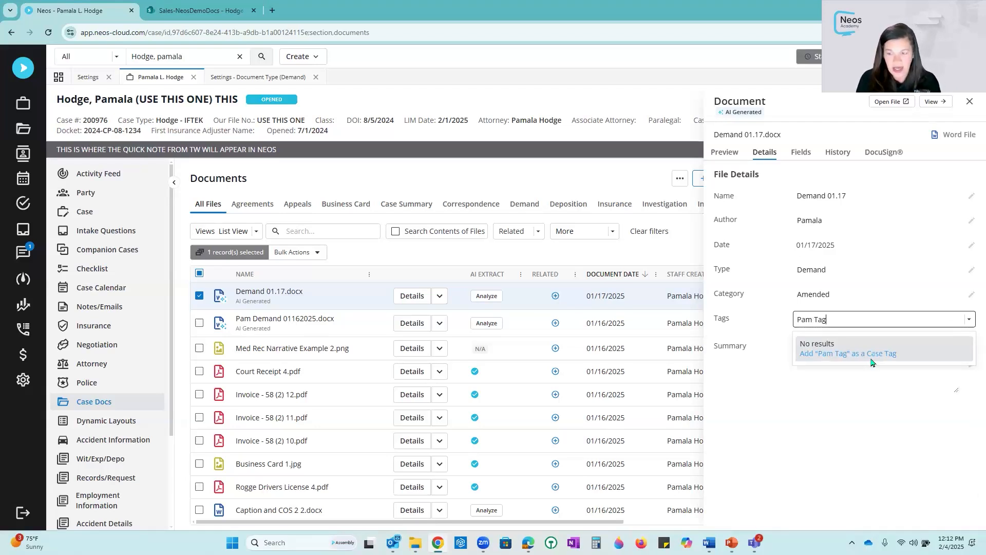
left_click(825, 354)
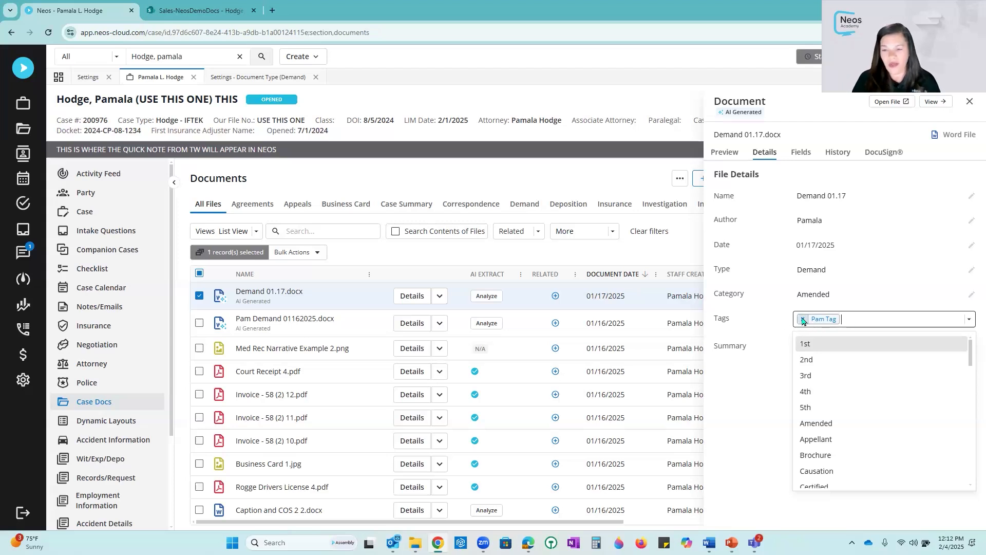
left_click(971, 105)
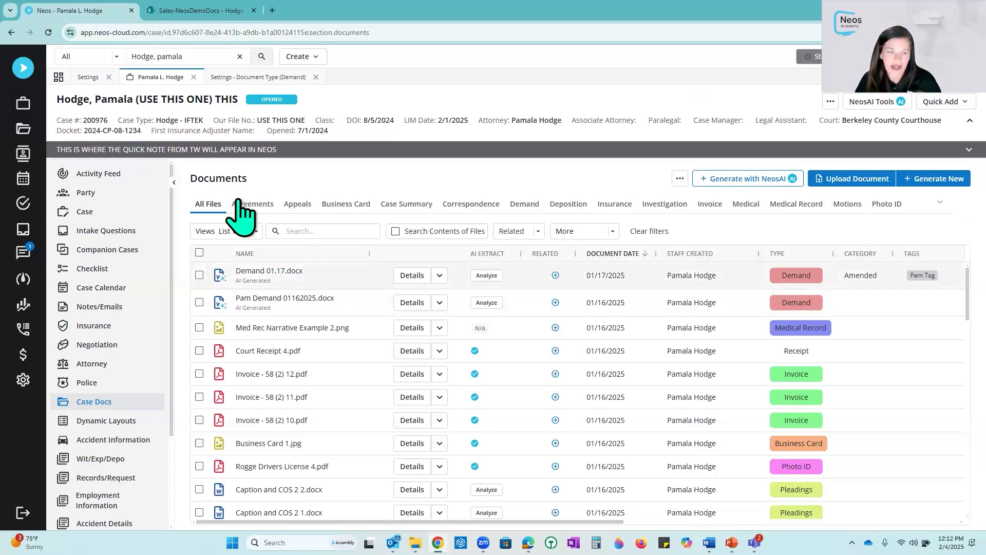
- Browse the case documents under the Demand and Correspondence filters, then return to All Files
left_click(527, 207)
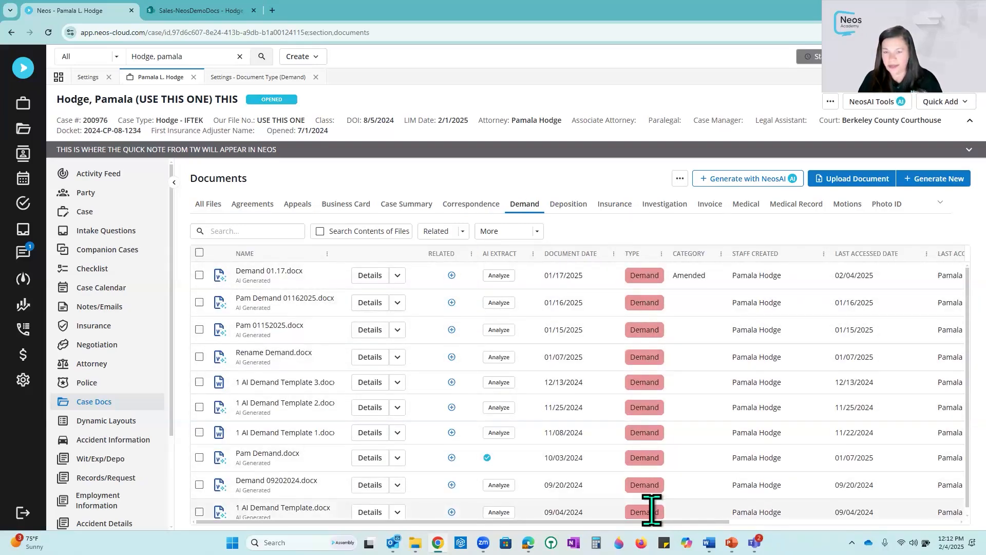
left_click(466, 205)
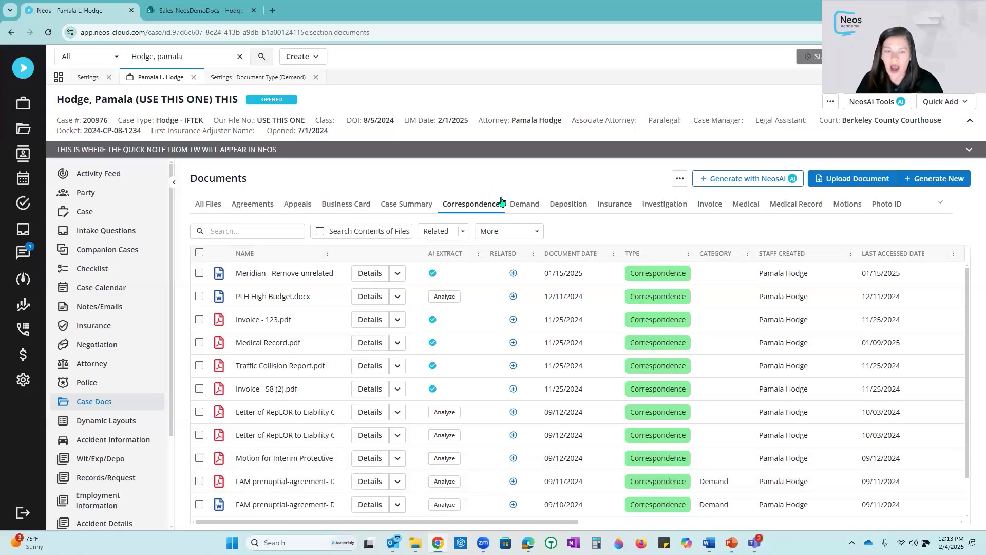
left_click(209, 204)
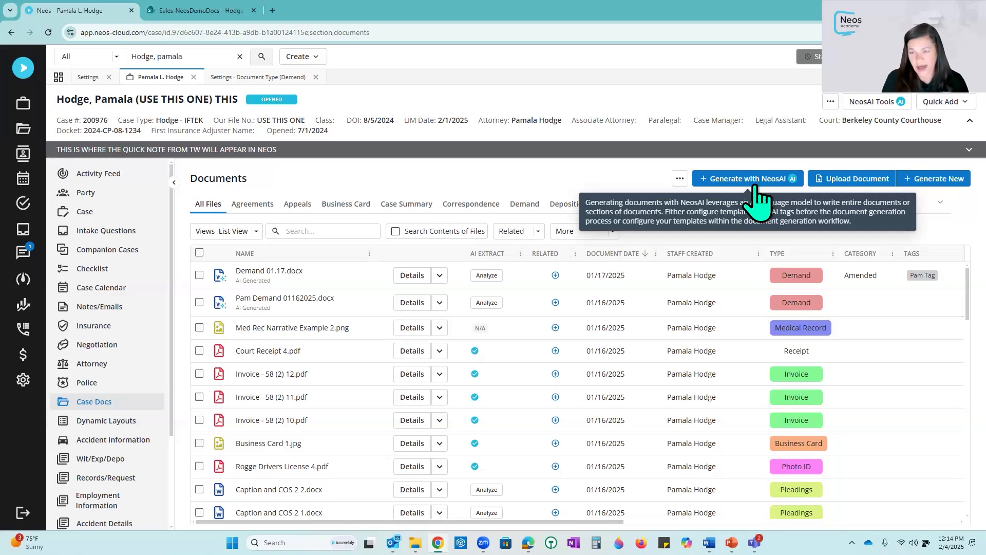
- Start generating a new document from the Client Contact Letter* template and continue to filling in the template
left_click(932, 180)
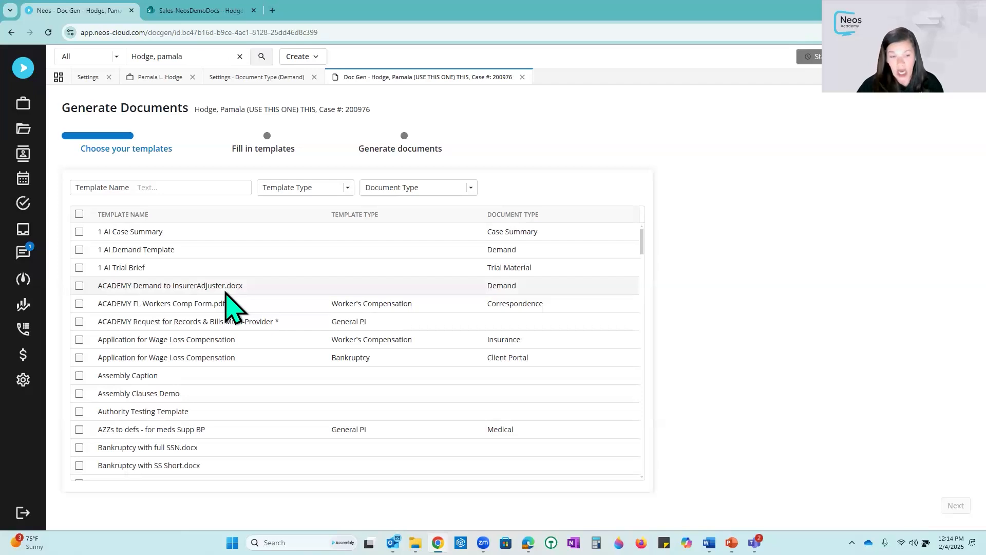
scroll(223, 284, "down", 2)
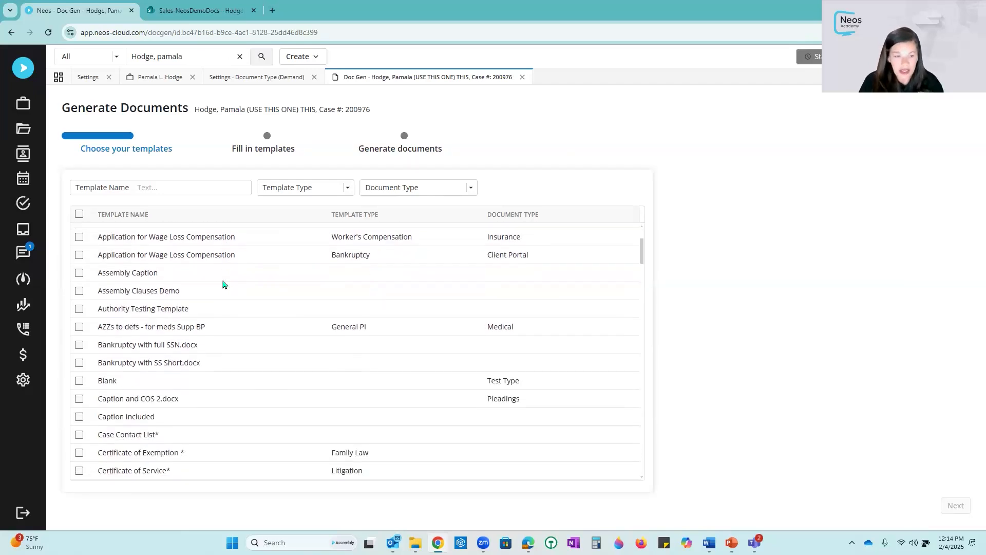
scroll(223, 284, "down", 1)
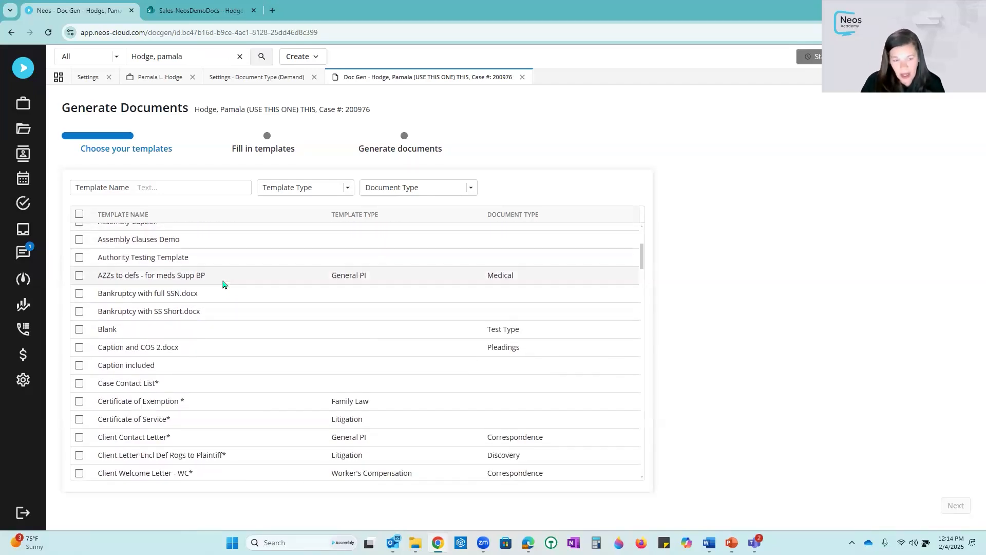
left_click(80, 437)
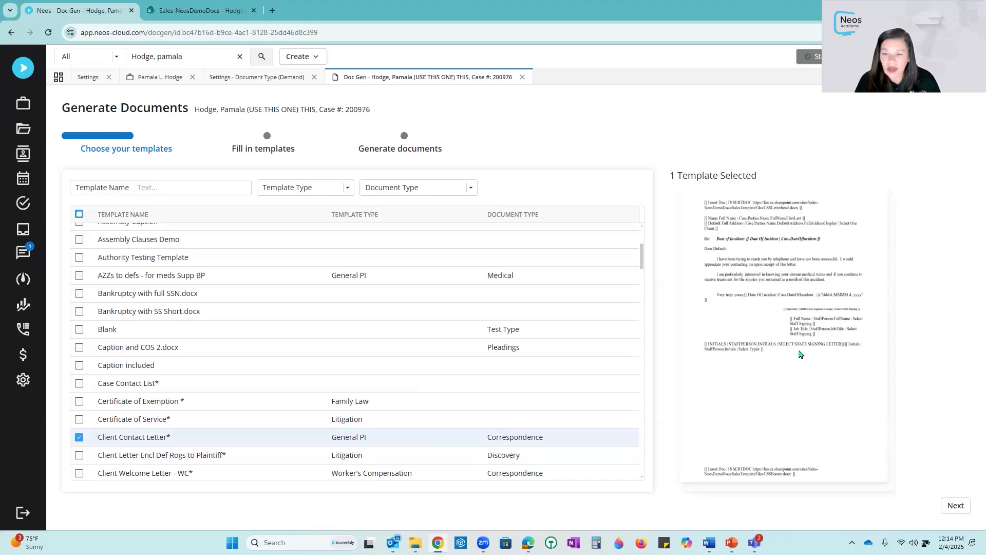
left_click(955, 505)
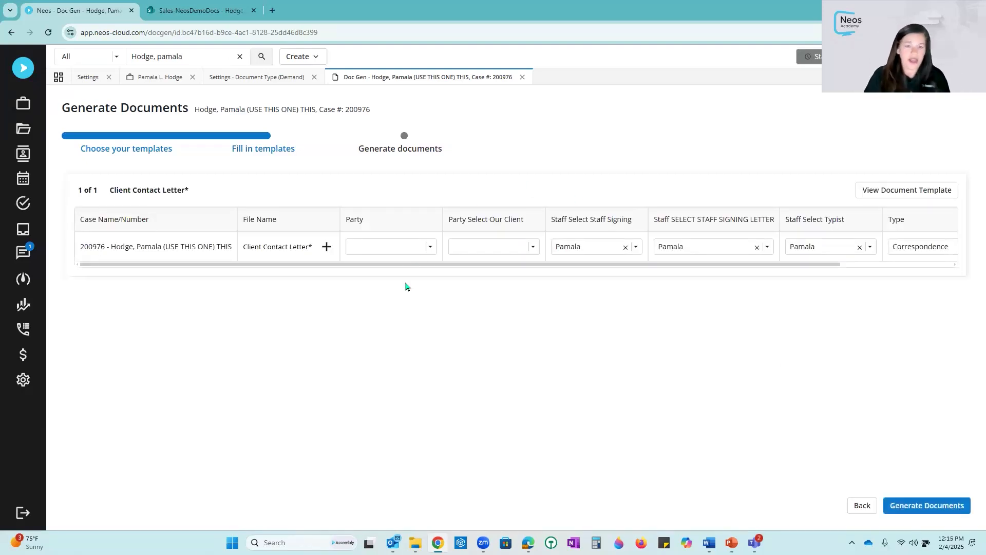
- Select the plaintiff client as both the Party and the Party Select Our Client values
left_click(431, 250)
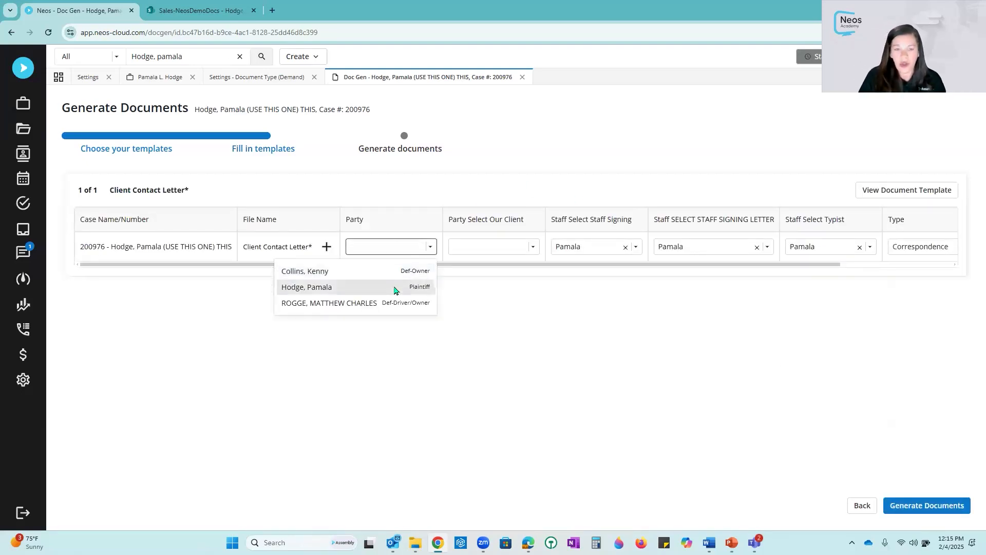
left_click(396, 288)
left_click(533, 248)
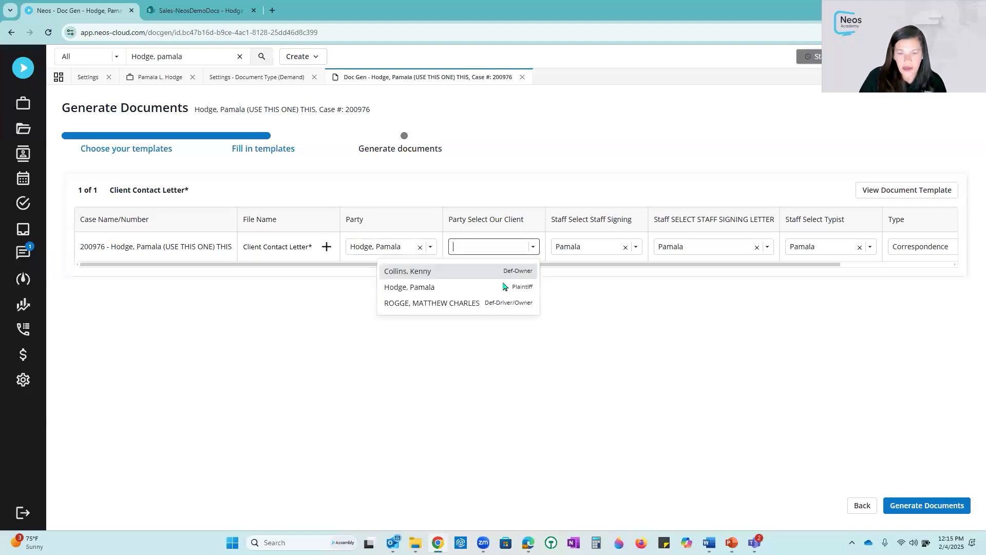
left_click(470, 287)
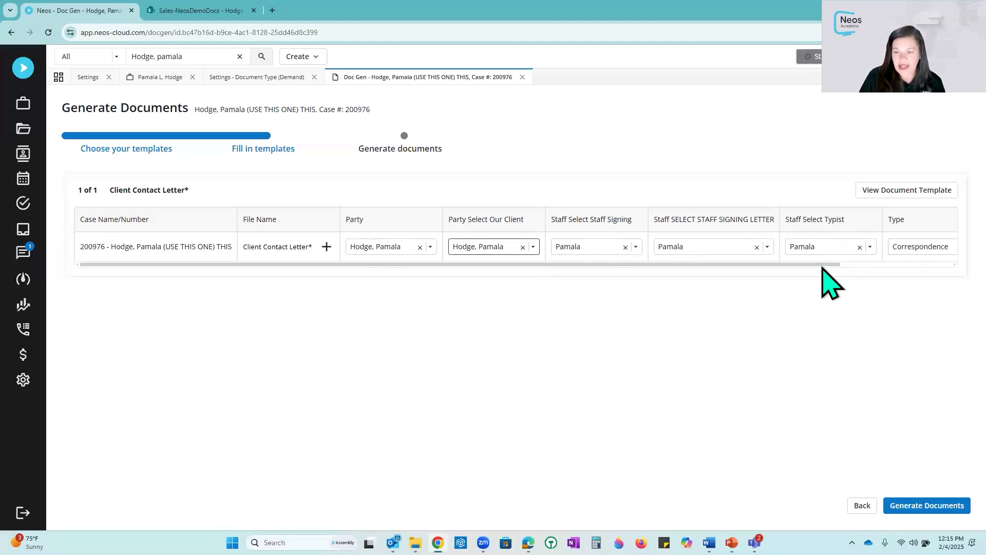
- Set the generated document's category to Correspondence - Client
scroll(853, 266, "right", 5)
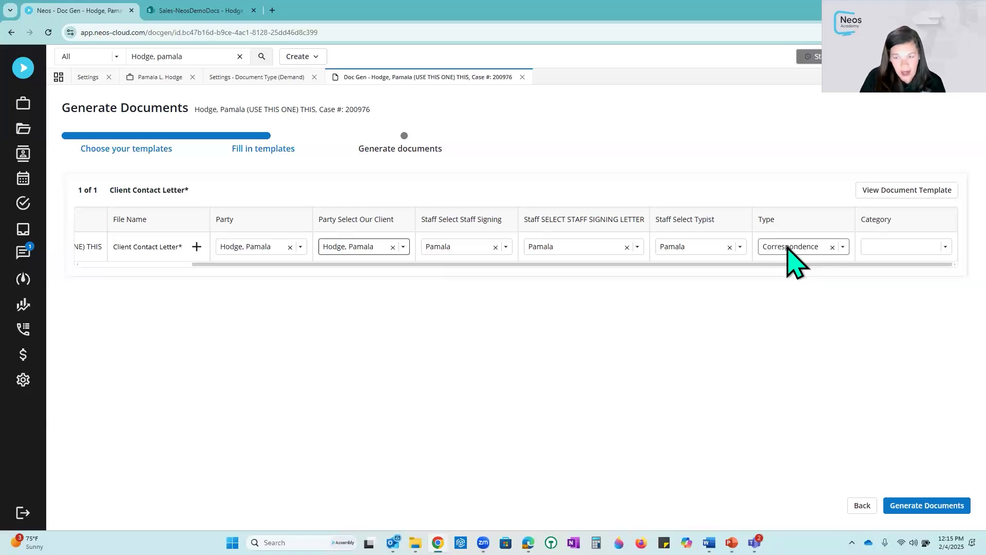
left_click(928, 249)
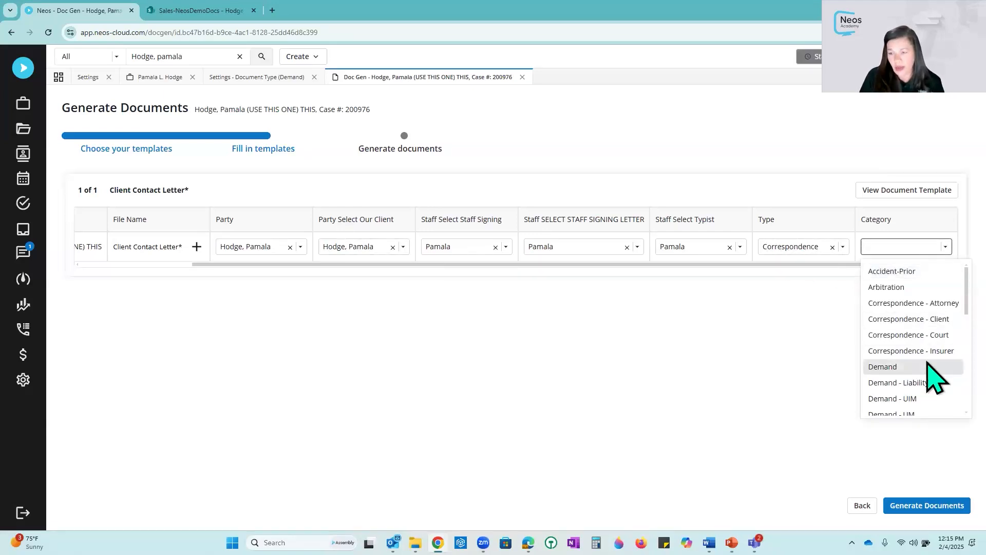
scroll(936, 379, "down", 2)
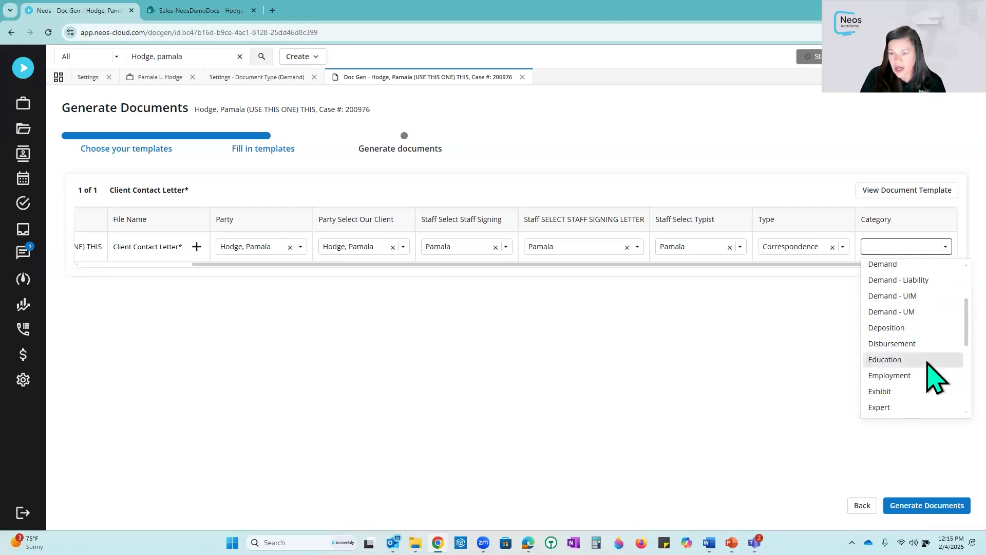
scroll(927, 360, "up", 2)
left_click(901, 320)
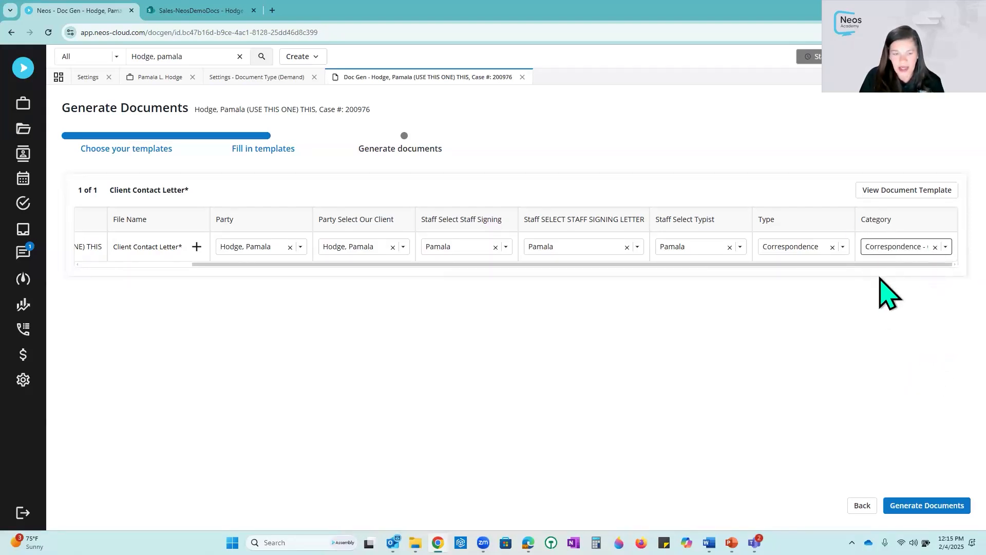
left_click_drag(681, 265, 626, 275)
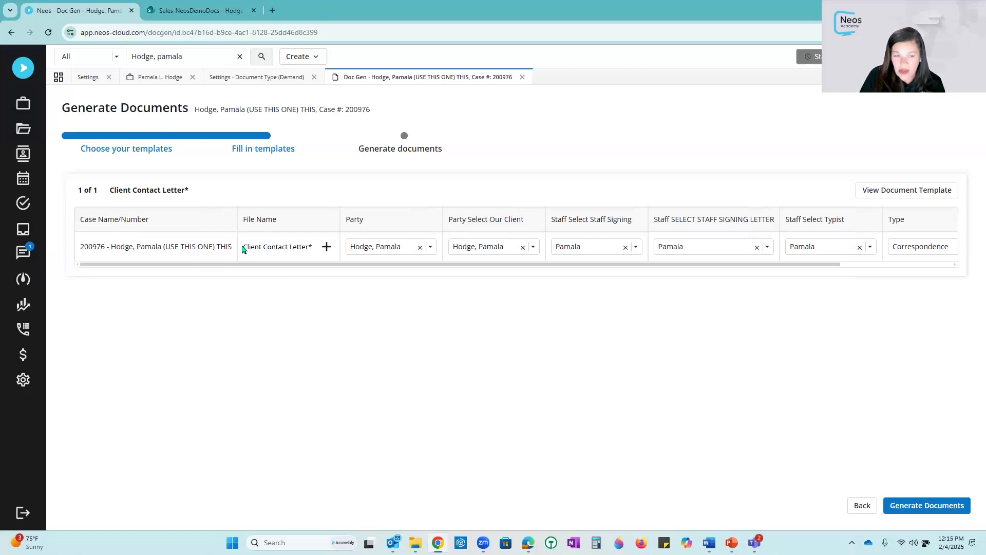
- Rename the output file as Pam Client Letter and generate the document
left_click_drag(248, 248, 308, 247)
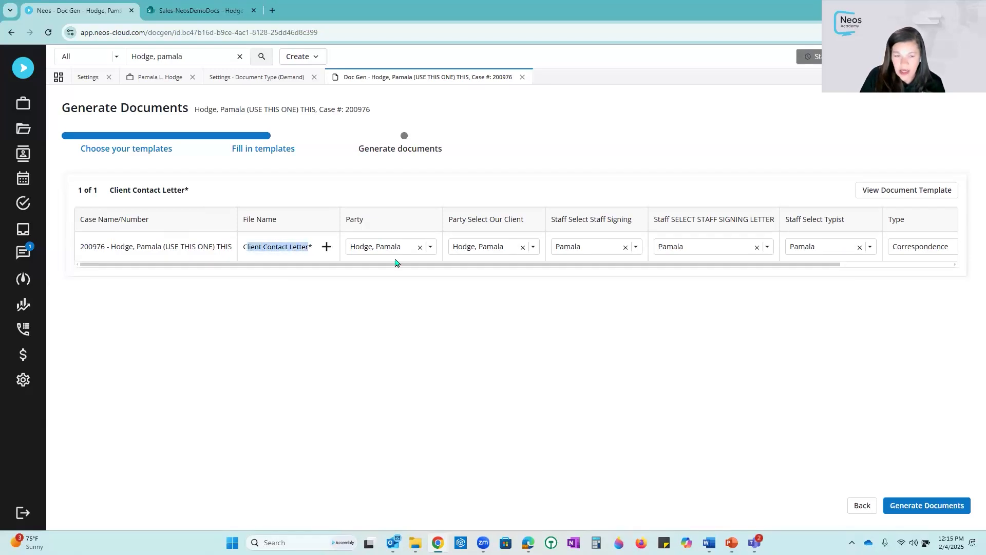
key("BackSpace")
key("BackSpace")
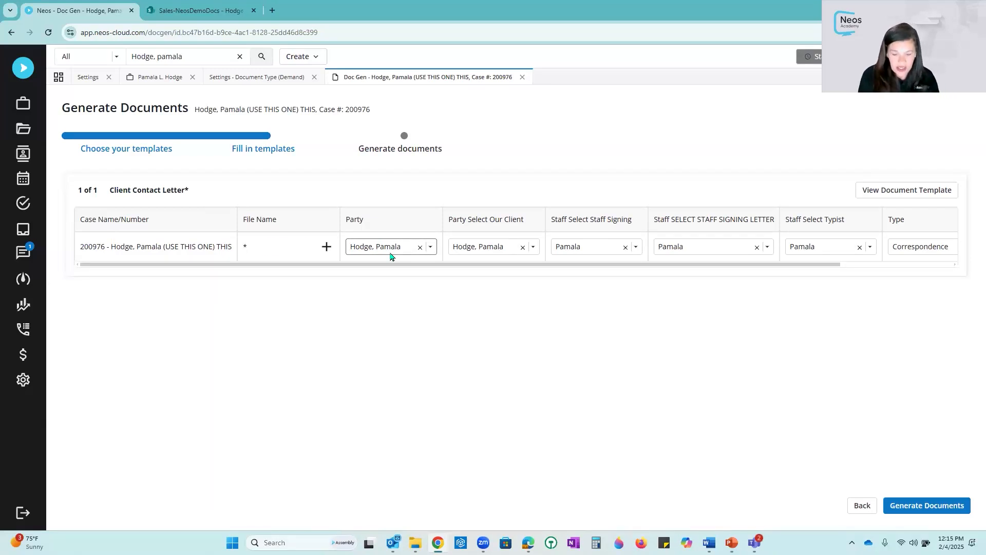
type("Pam Client LEtt")
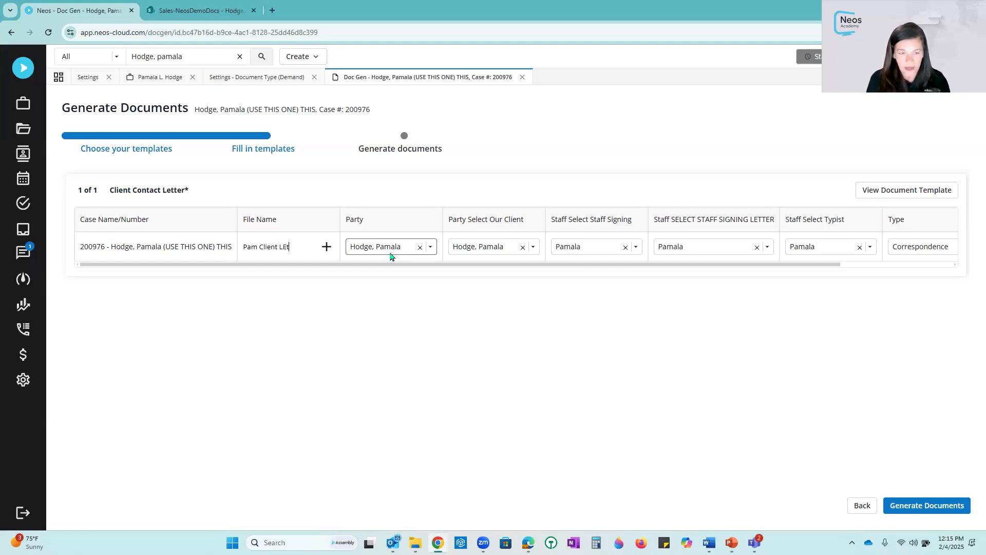
key("BackSpace")
type("e")
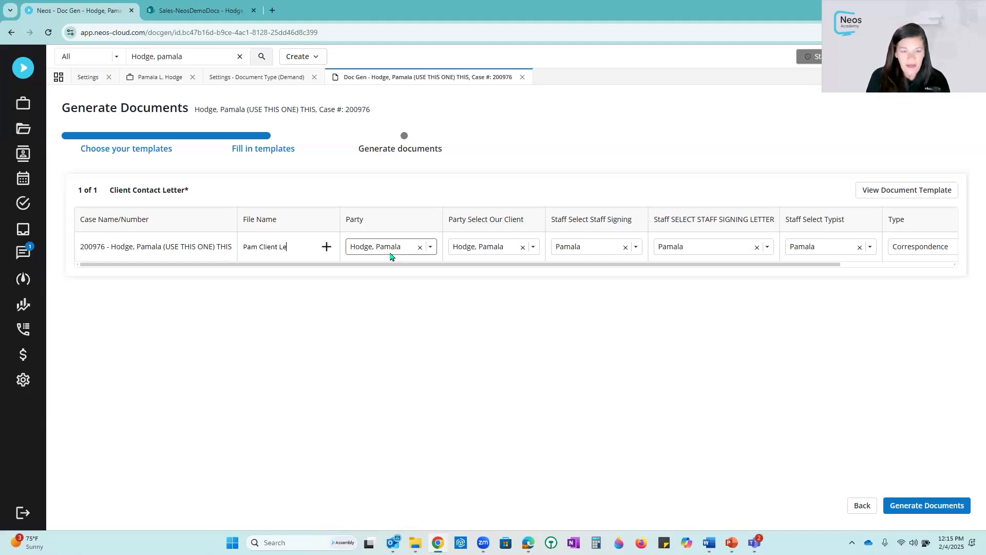
type("tter")
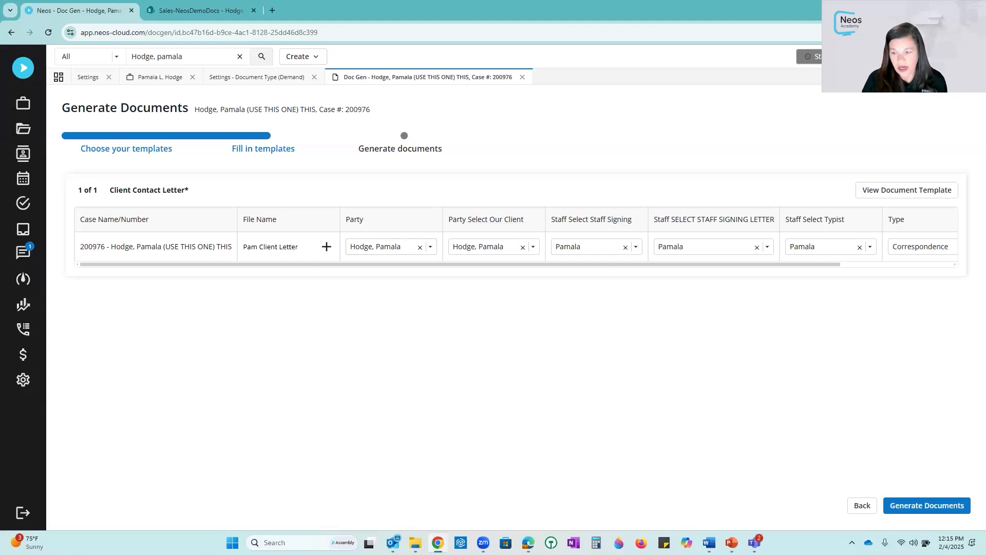
left_click(916, 510)
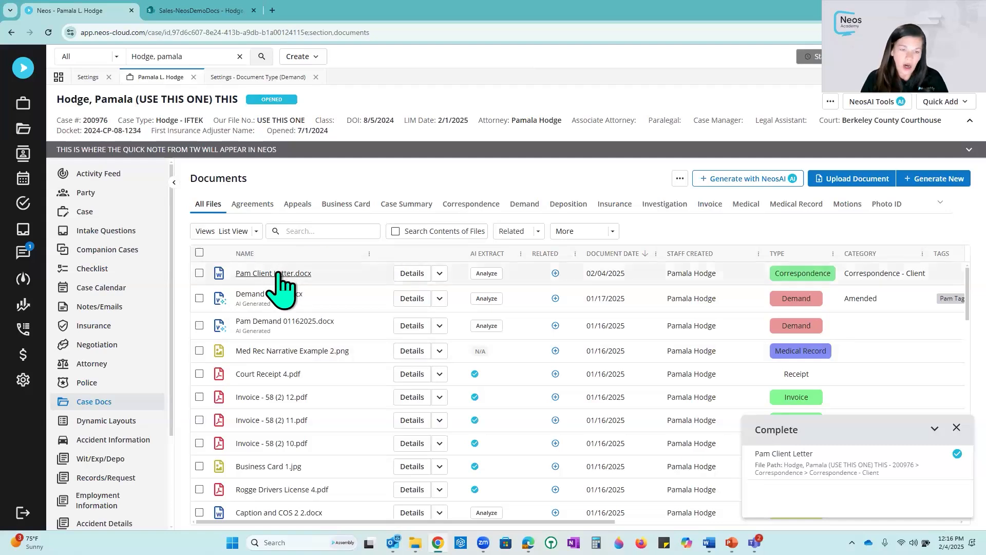
- Try to open Pam Client Letter from the completion notice, then close the Microsoft Word prompt
left_click(805, 469)
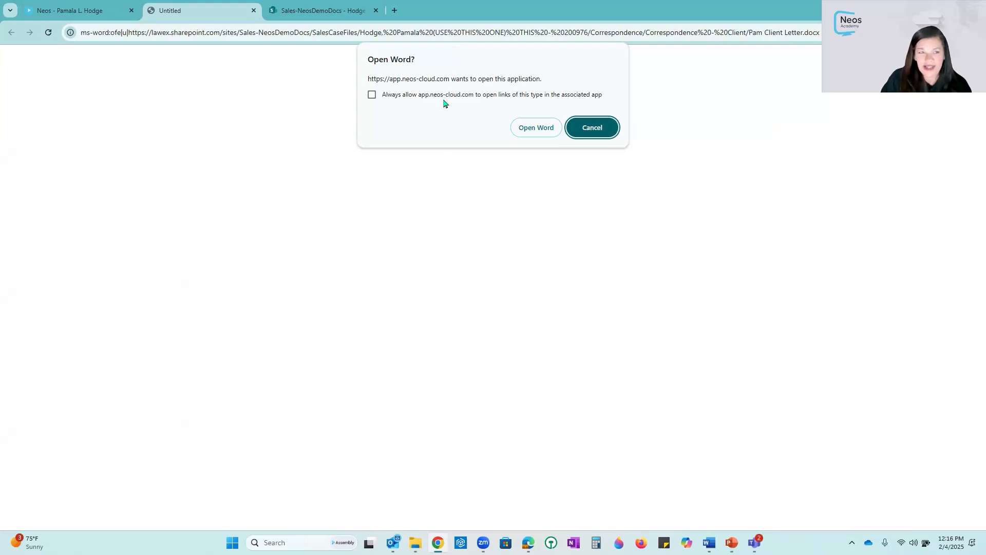
left_click(81, 10)
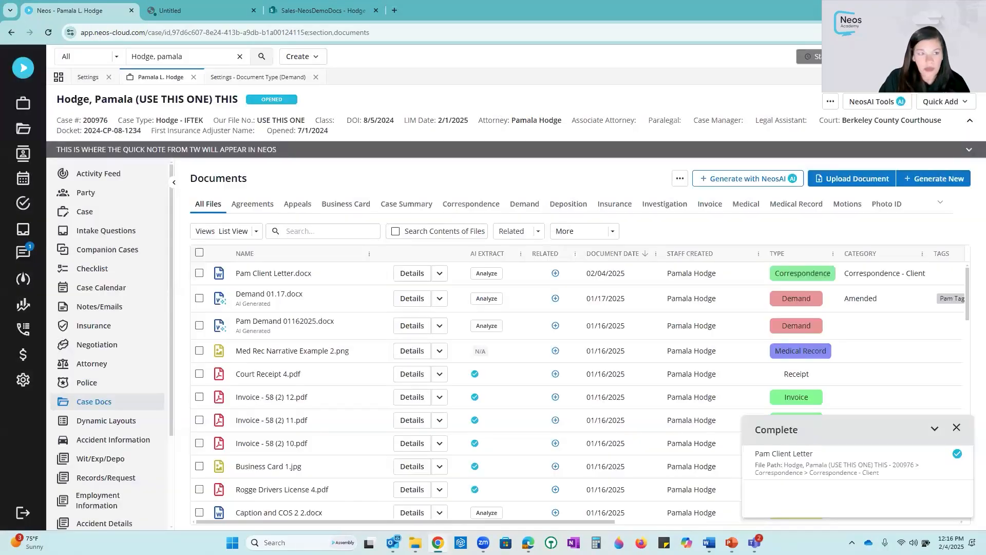
left_click(628, 260)
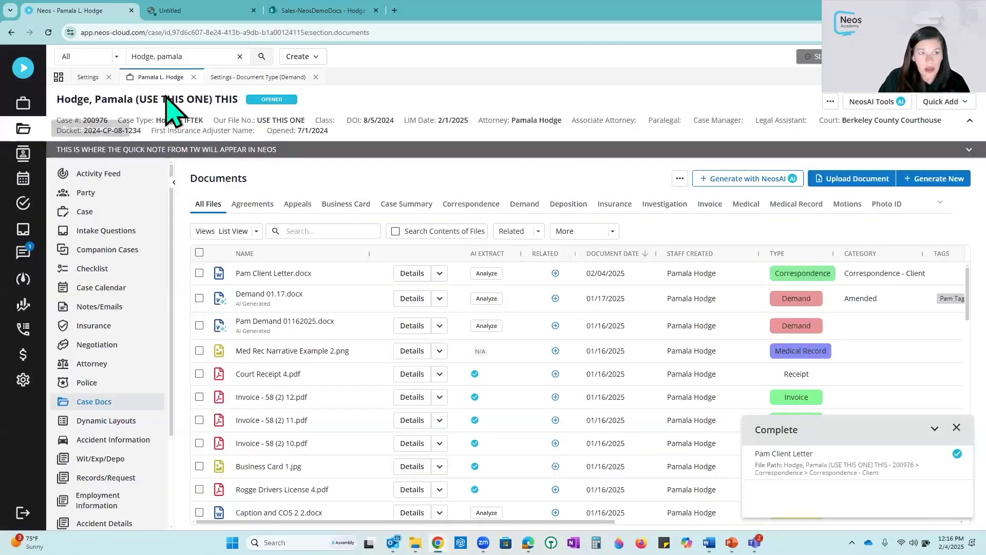
- Filter the staff list by staff code and open the staff member's profile to review its Advanced link-handling option
left_click(84, 77)
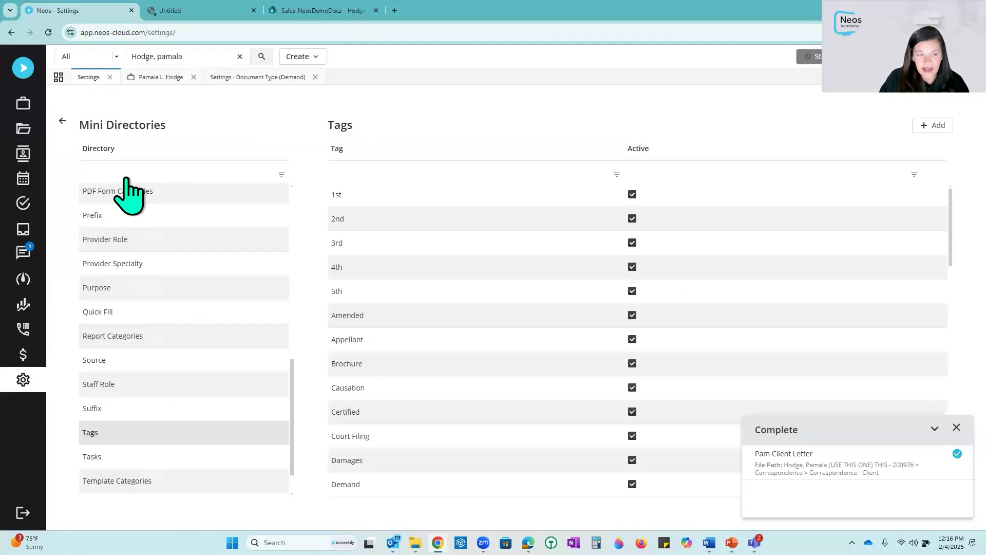
left_click(63, 122)
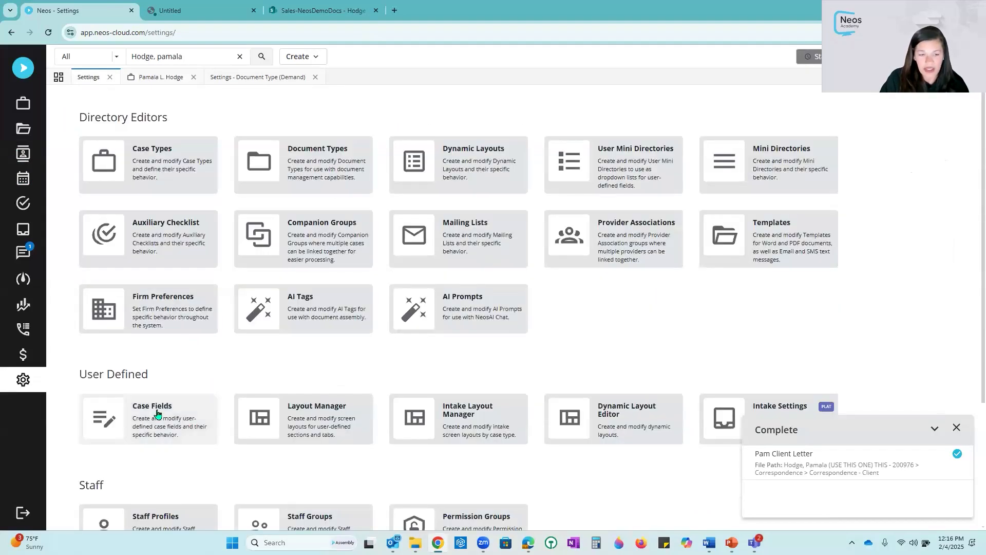
scroll(152, 406, "down", 3)
left_click(146, 384)
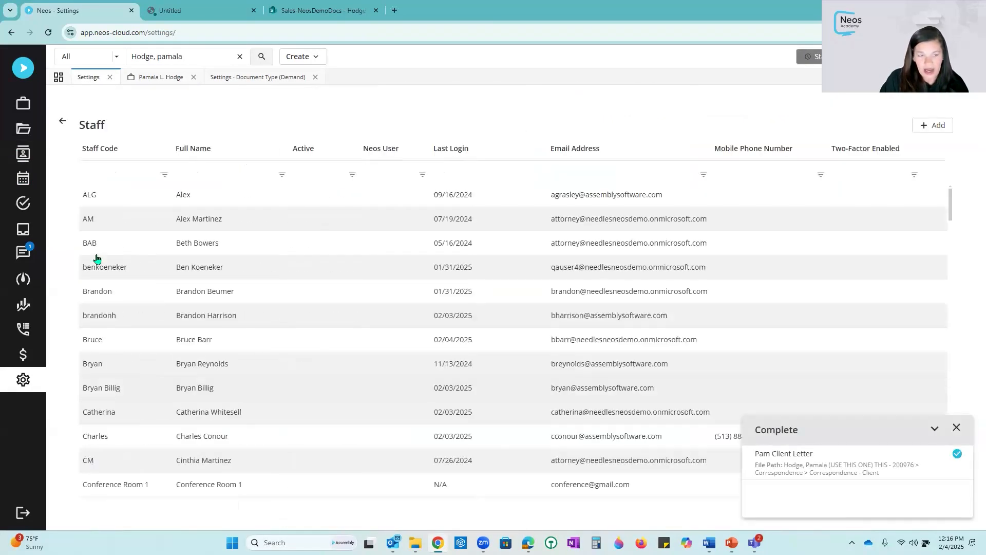
left_click(111, 175)
type("pam")
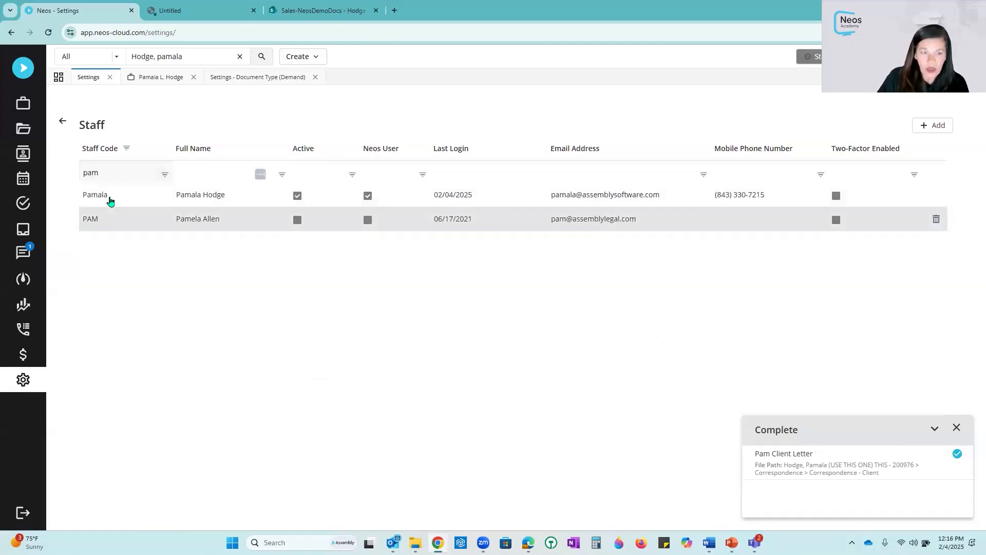
double_click(110, 195)
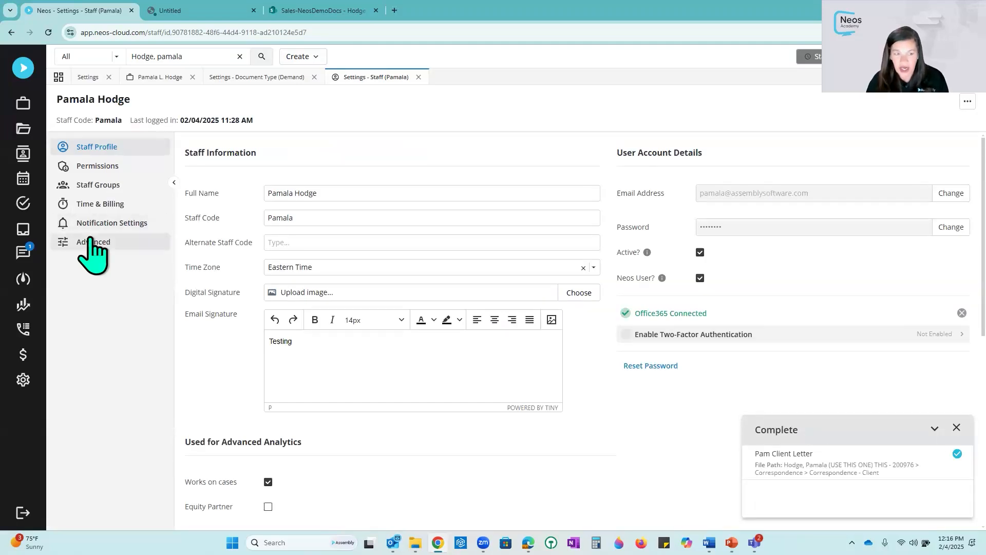
left_click(95, 243)
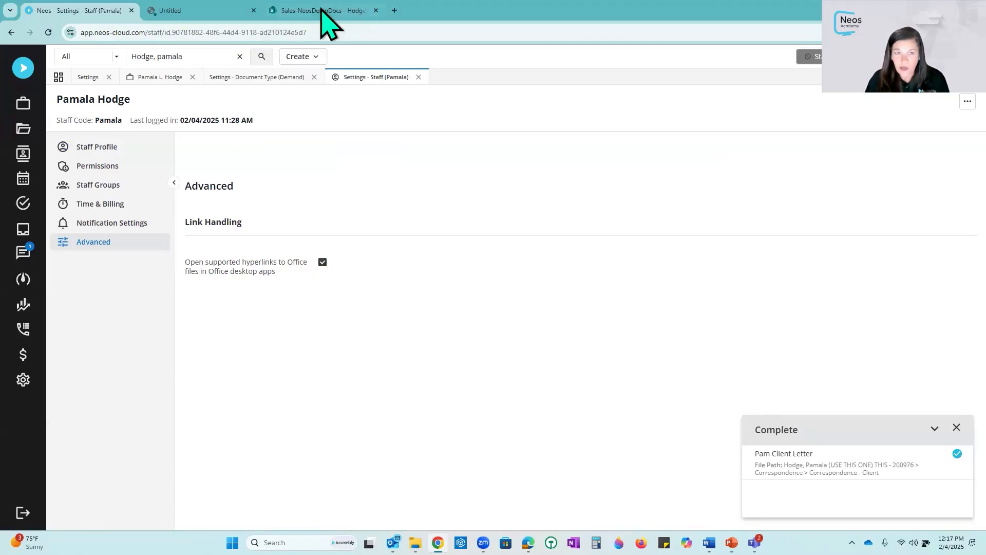
- Open Pam Client Letter in the Word desktop app from the pending browser prompt and maximize the window
left_click(303, 11)
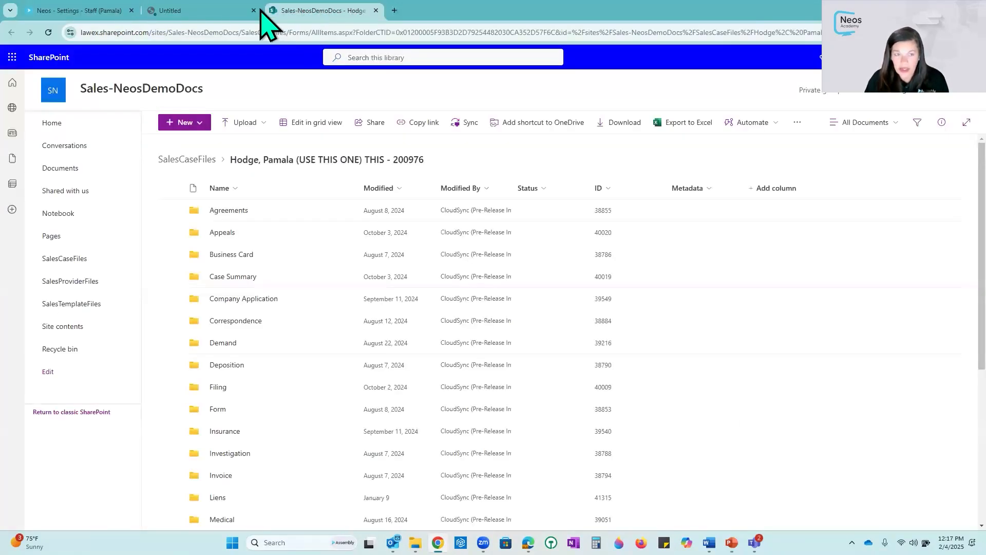
left_click(213, 10)
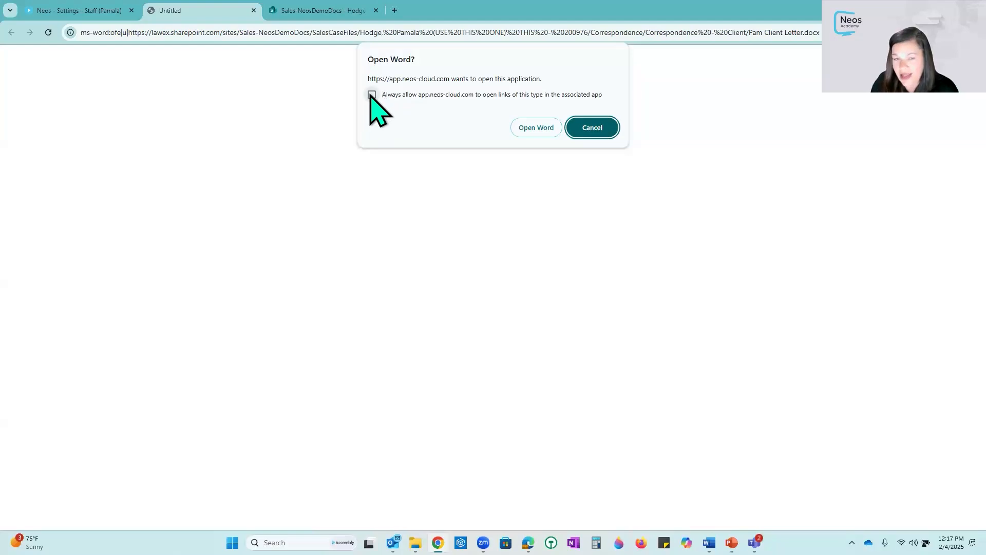
left_click(539, 129)
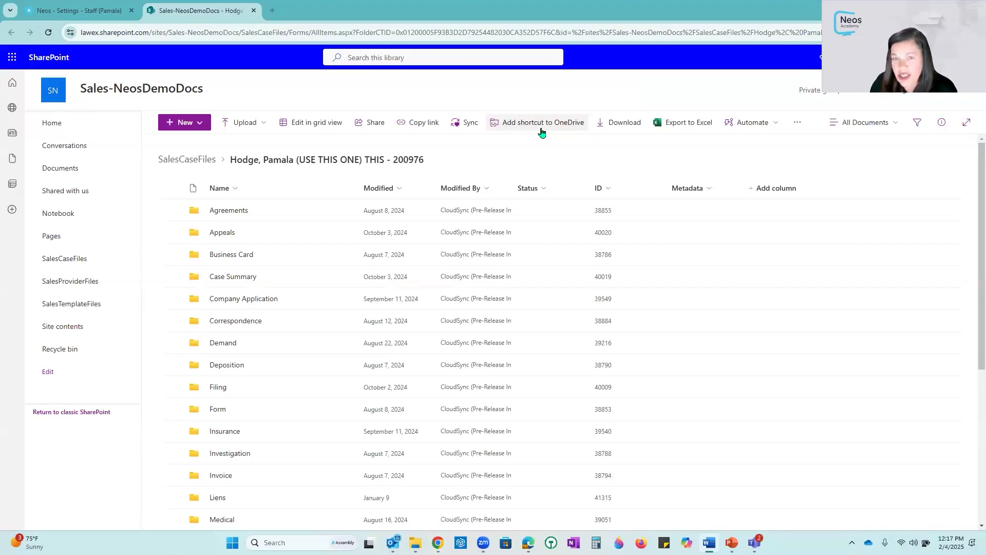
left_click(95, 11)
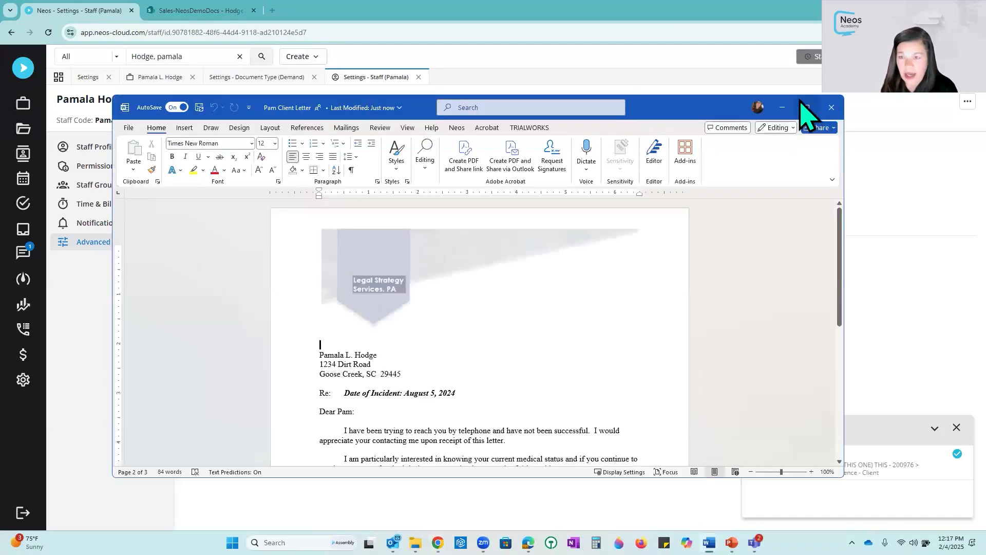
left_click(807, 108)
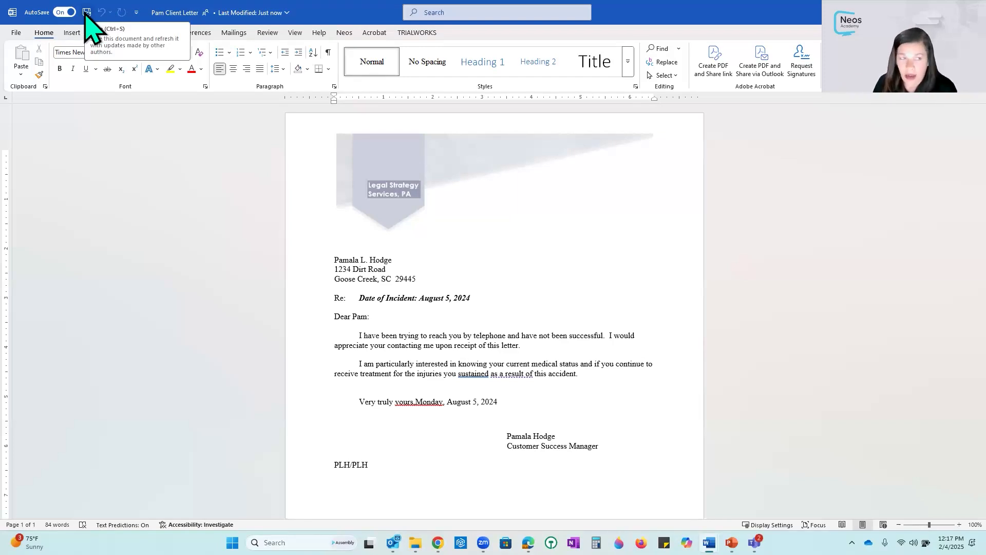
- Correct the closing line to read 'Very truly yours, Monday, August 5, 2024' and close Word
double_click(414, 401)
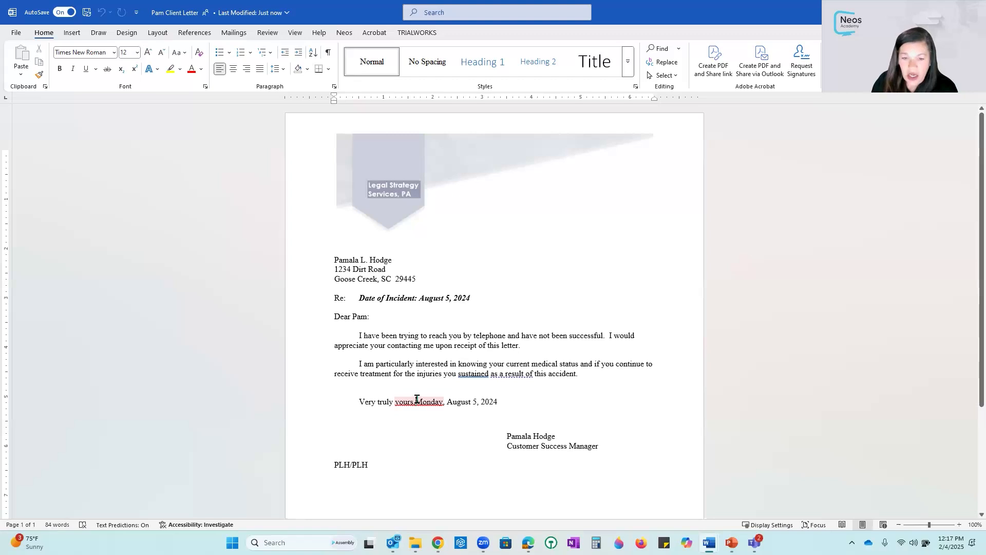
right_click(417, 399)
left_click(497, 247)
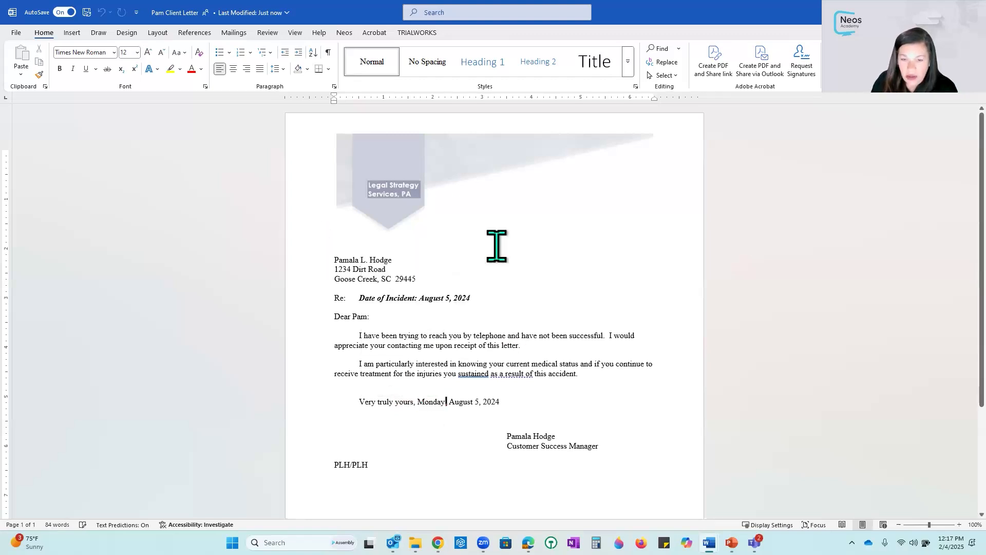
type(",")
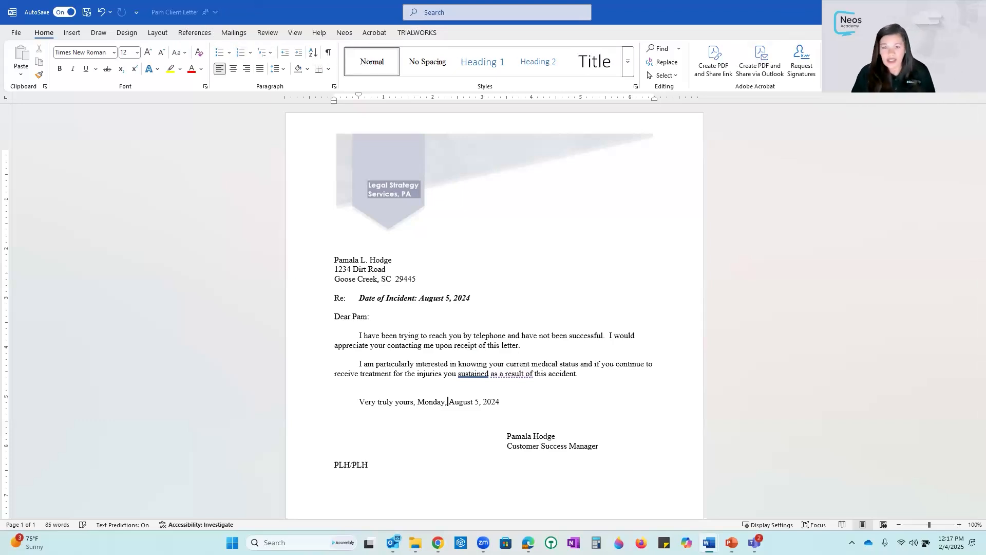
left_click(974, 12)
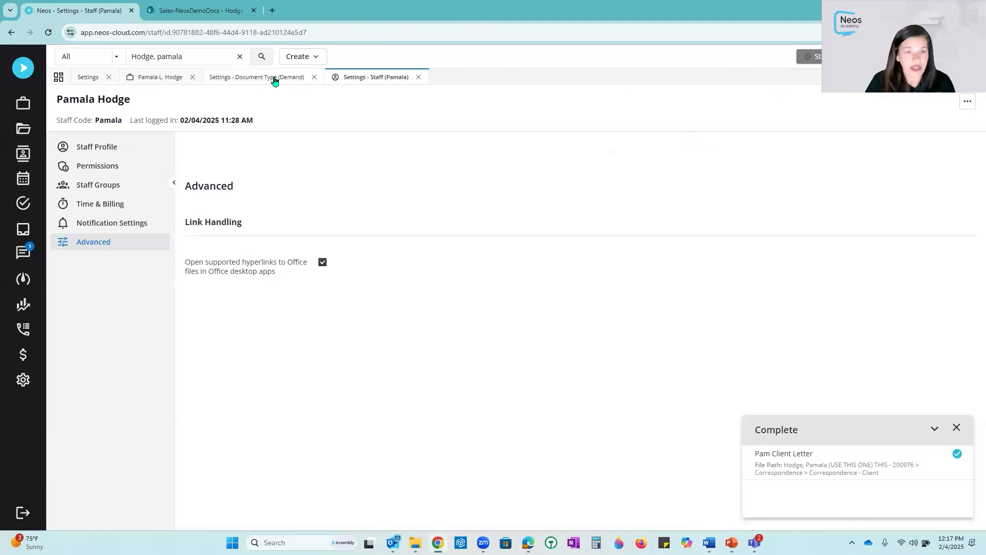
- Return to the case documents, start generating a new document, and choose the Medical Record Request Test.docx template
left_click(155, 78)
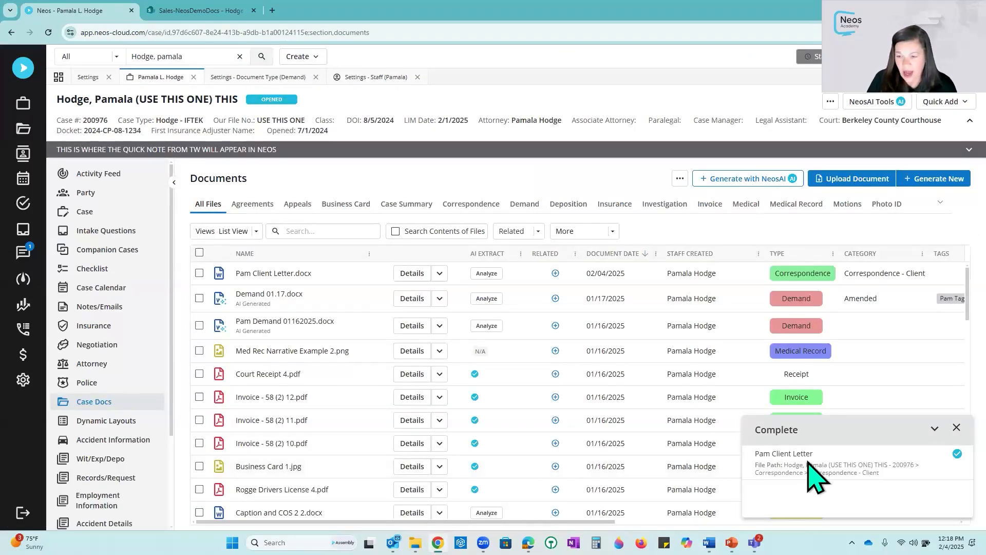
left_click(957, 427)
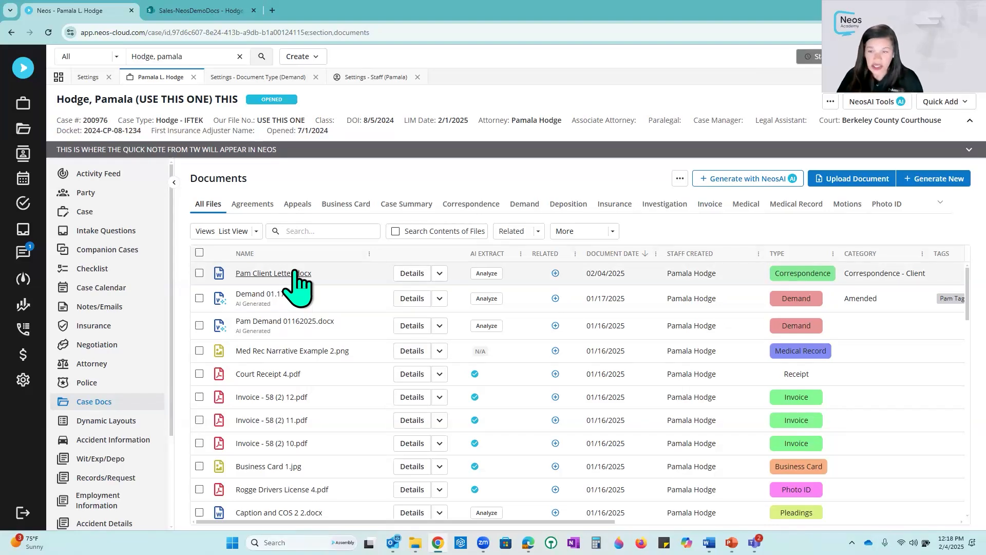
left_click(927, 178)
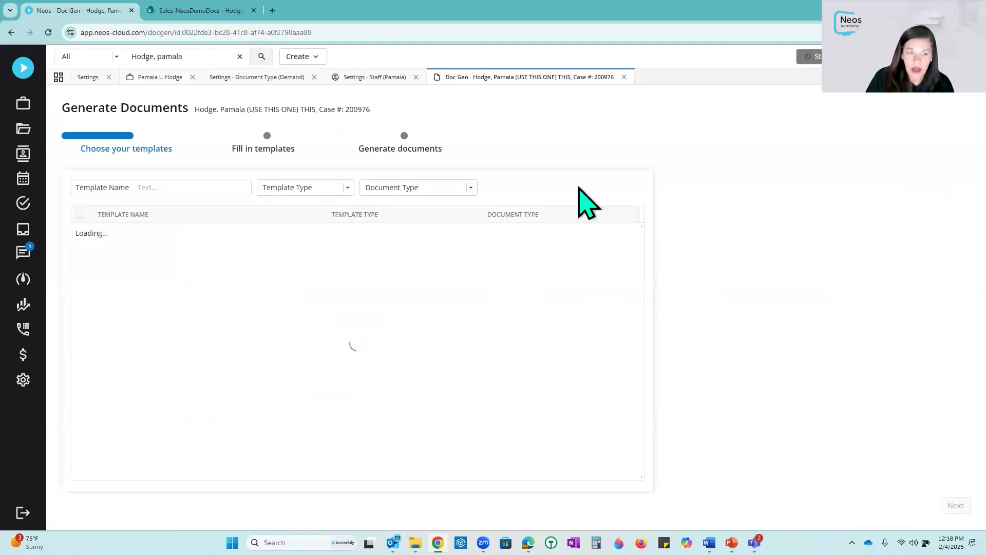
scroll(214, 392, "down", 5)
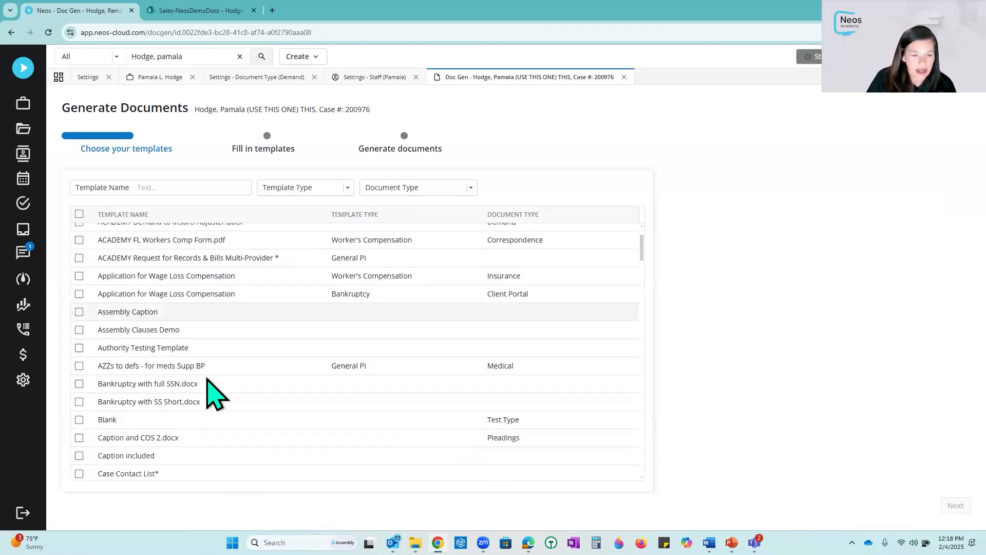
left_click(166, 189)
type("medic")
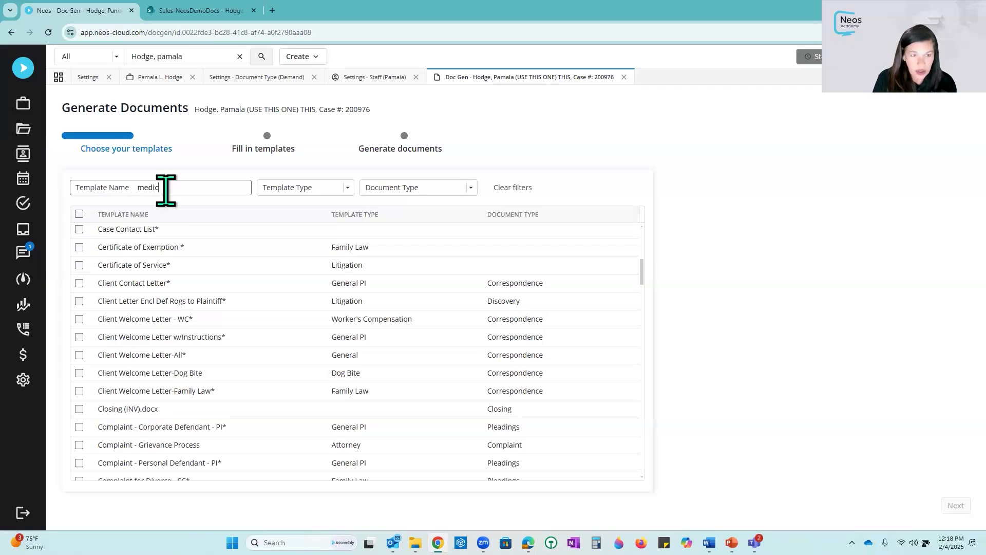
type("al")
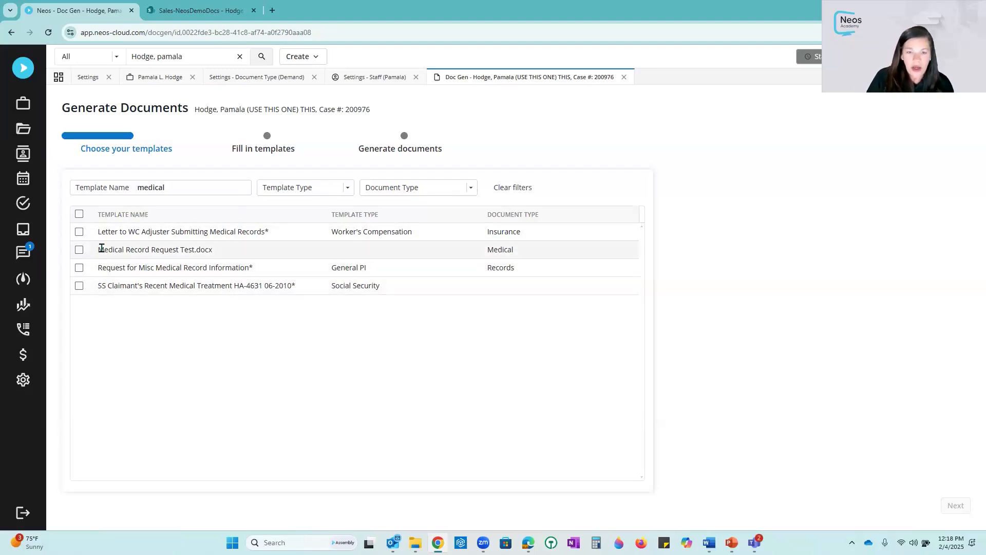
left_click(79, 250)
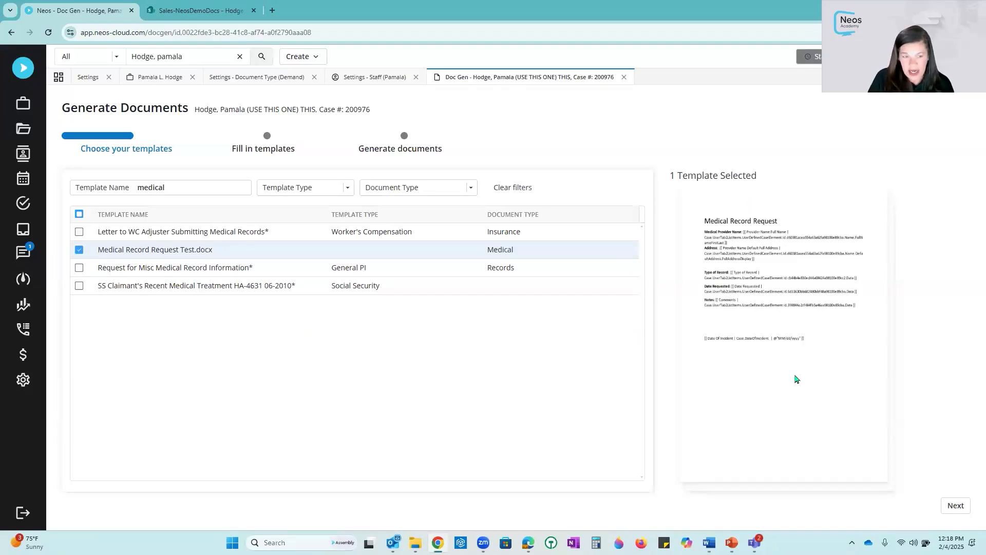
left_click(954, 506)
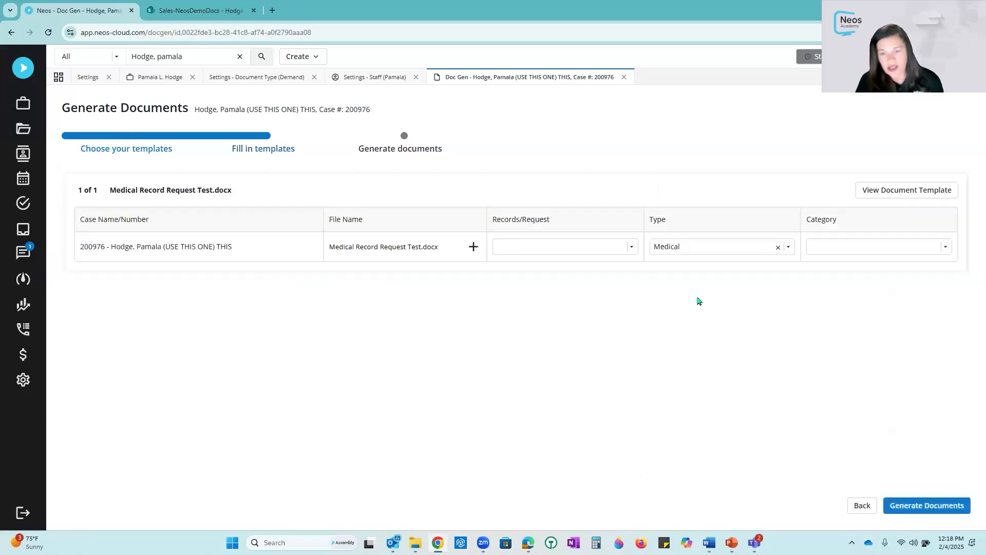
- Add four more output rows for the Medical Record Request Test.docx template
left_click(632, 247)
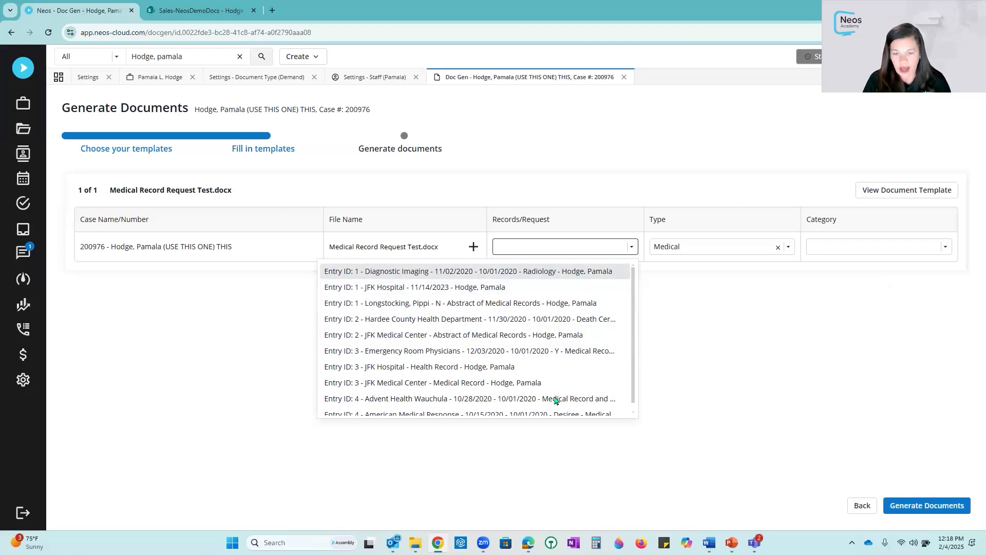
left_click(830, 334)
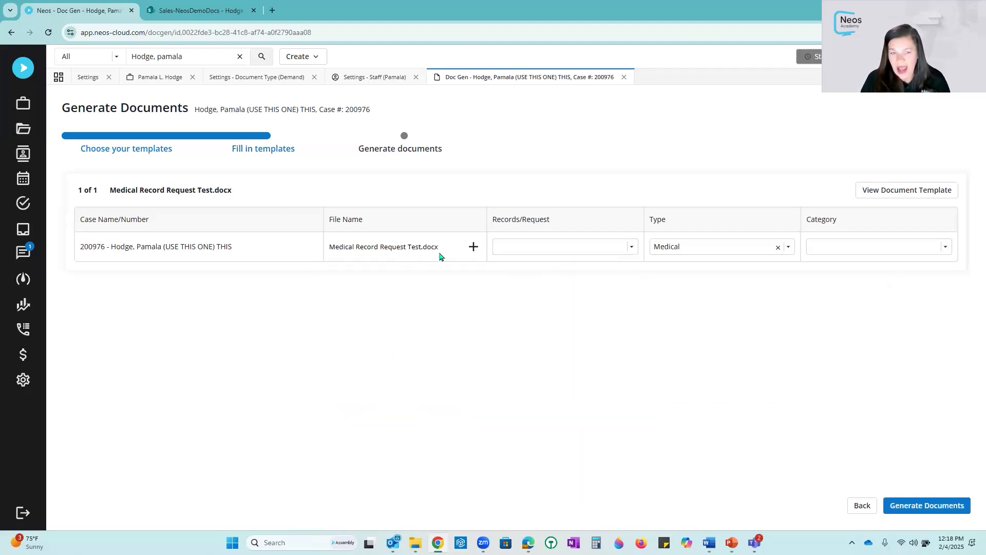
left_click(473, 247)
left_click(473, 247)
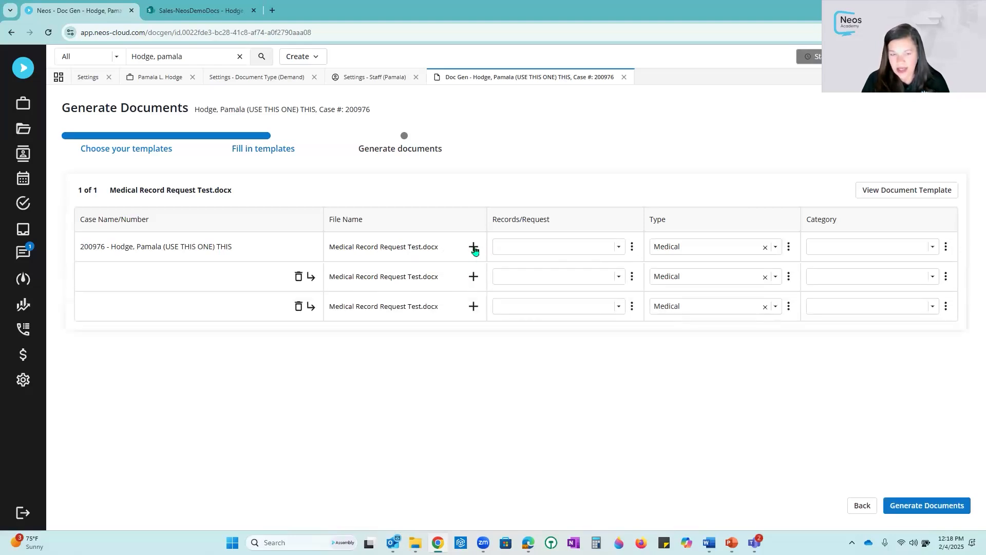
left_click(473, 248)
left_click(474, 248)
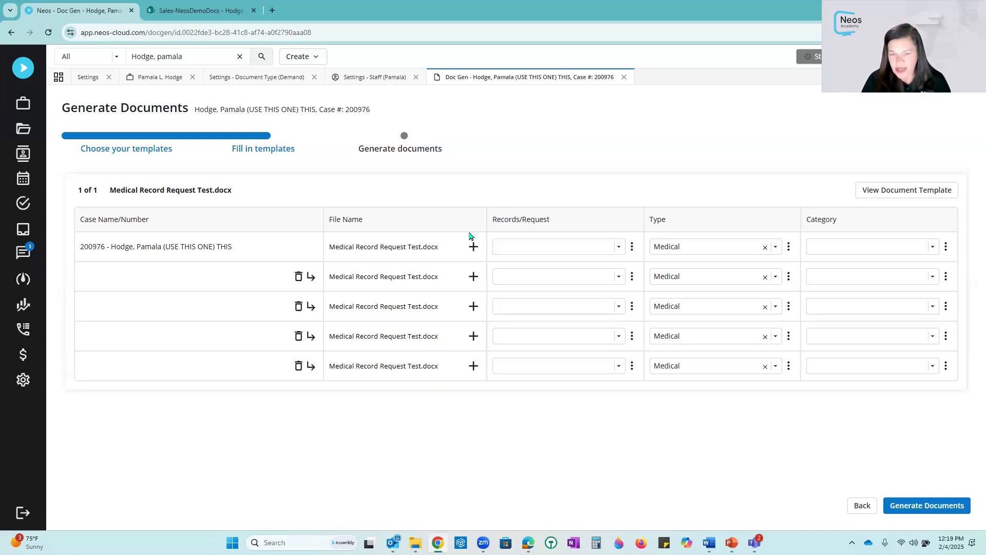
- Rename the first three output files Dr 1, Dr 2 and Dr 3
left_click_drag(439, 247, 274, 247)
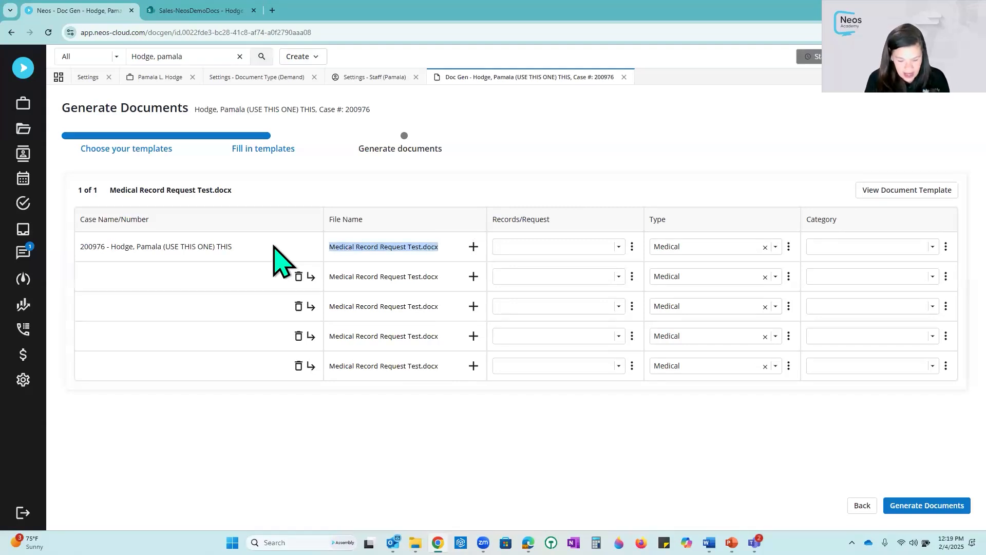
type("Dr 1")
left_click_drag(440, 276, 277, 264)
type("Dr")
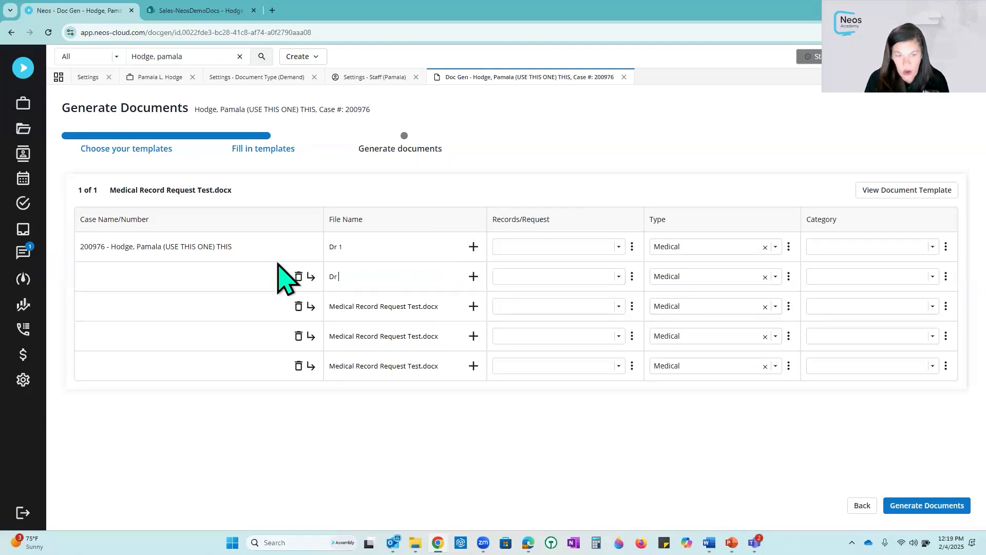
left_click_drag(443, 306, 259, 312)
type("Dr 3")
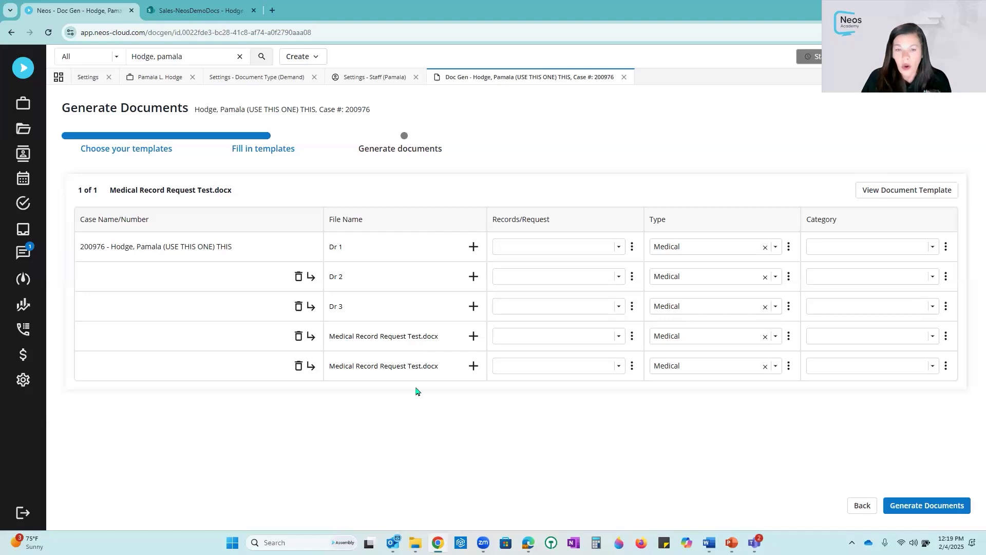
- Assign the Dr 1, Dr 2 and Dr 3 rows the Diagnostic Imaging, JFK Hospital and Longstocking record requests respectively
left_click(618, 248)
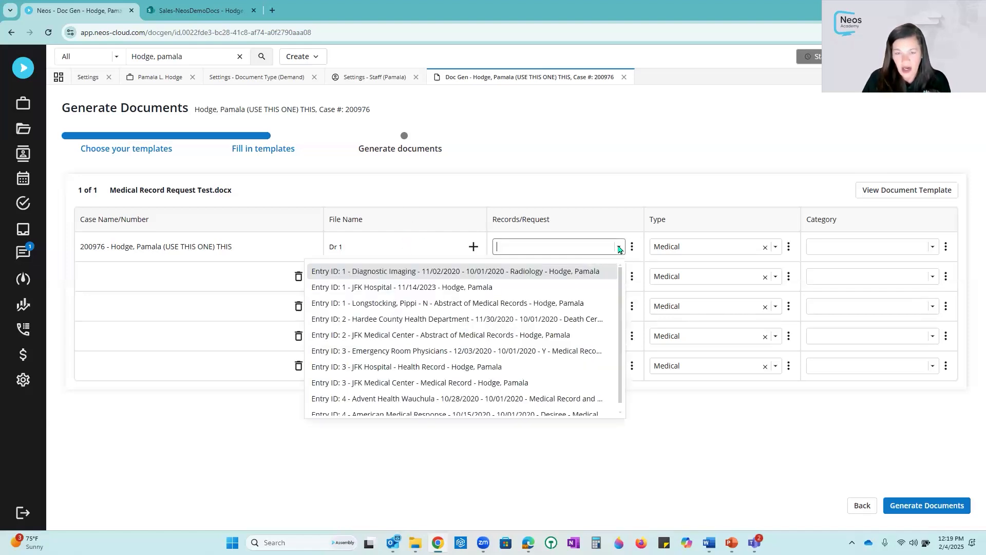
left_click(621, 268)
left_click(617, 277)
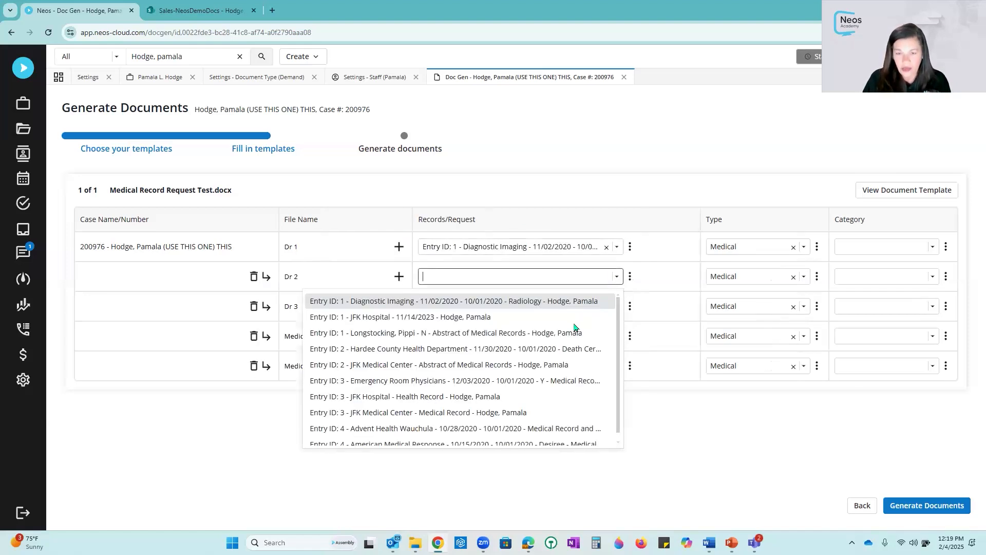
left_click(575, 315)
left_click(616, 306)
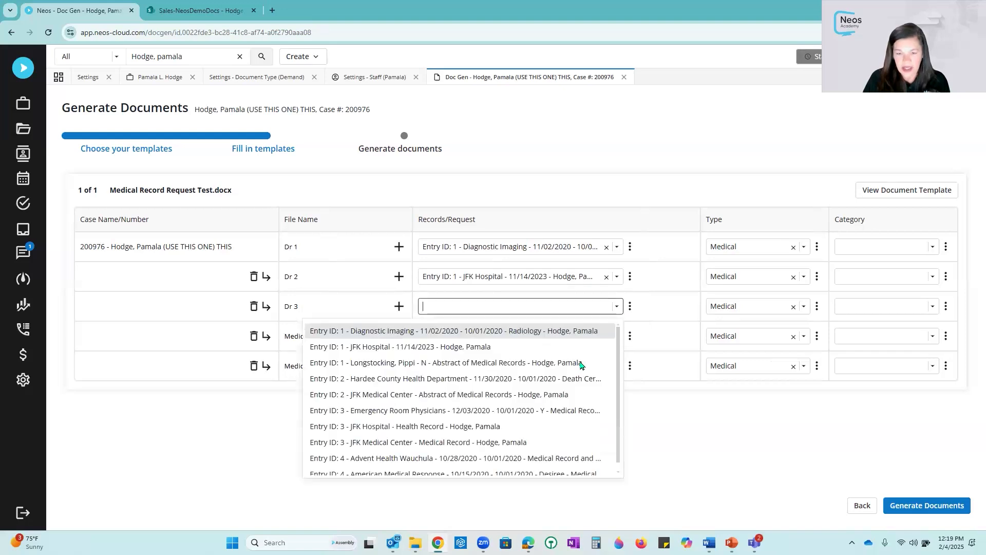
left_click(581, 362)
- Assign the remaining two rows the JFK Medical Center abstract and Emergency Room Physicians record requests
left_click(618, 336)
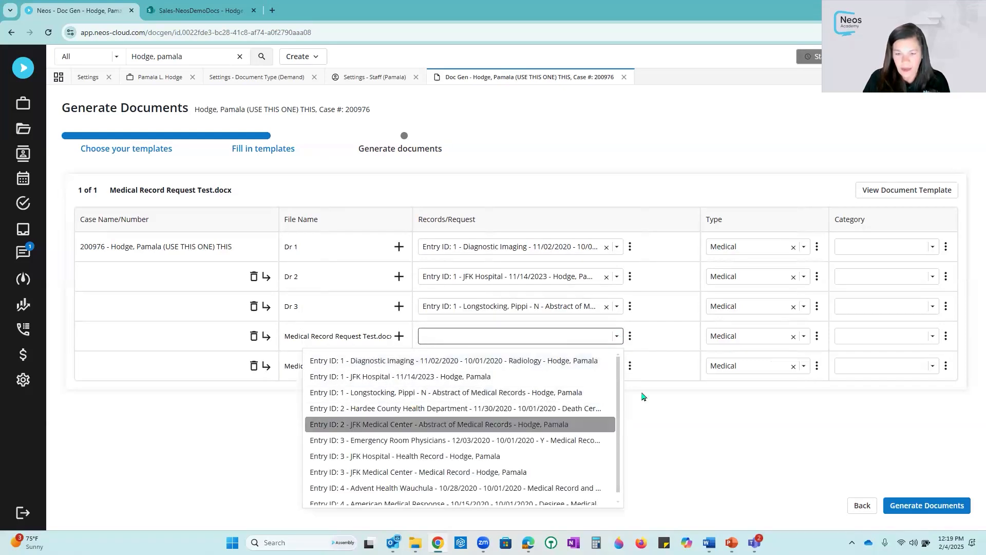
left_click(565, 425)
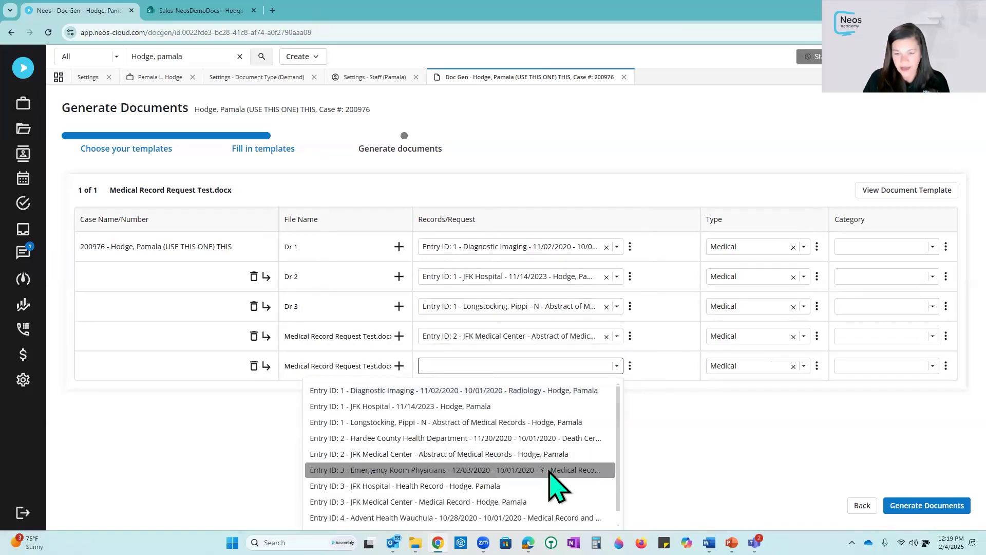
left_click(549, 468)
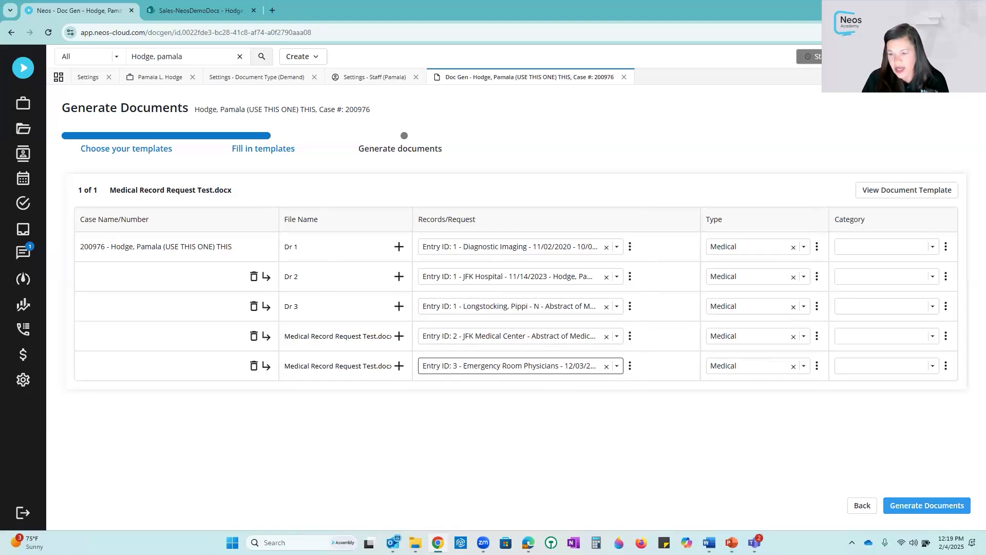
- Generate the five medical record request documents and view the generated batch
left_click(928, 504)
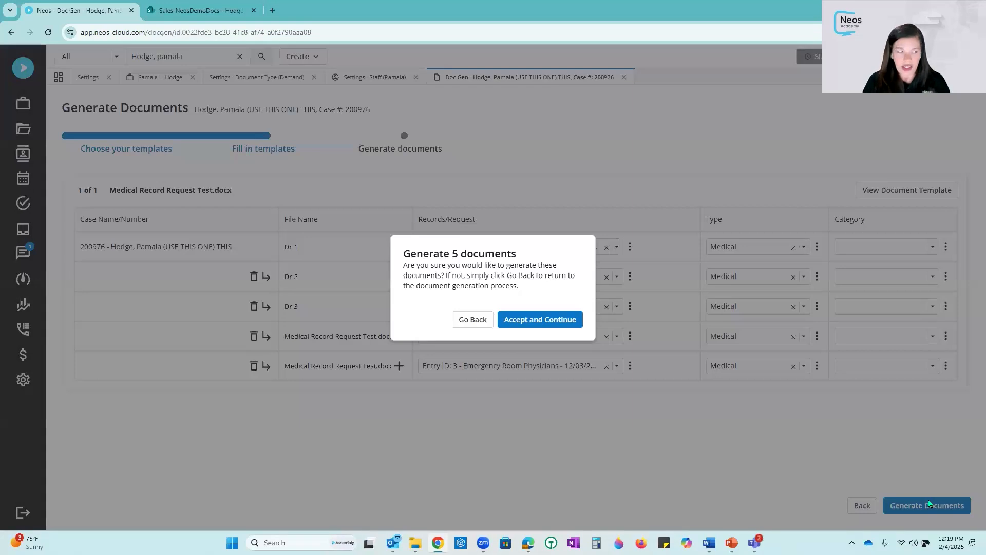
left_click(543, 321)
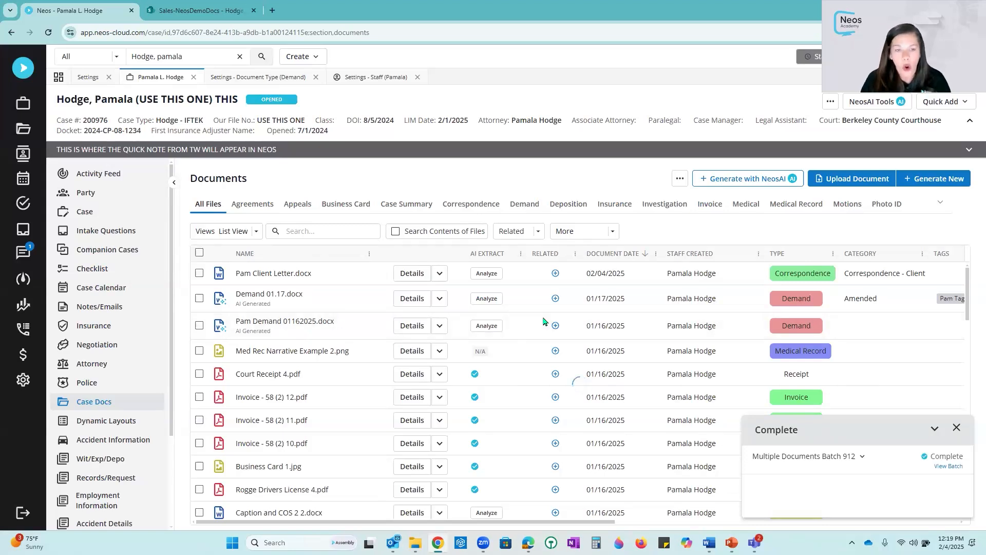
left_click(948, 466)
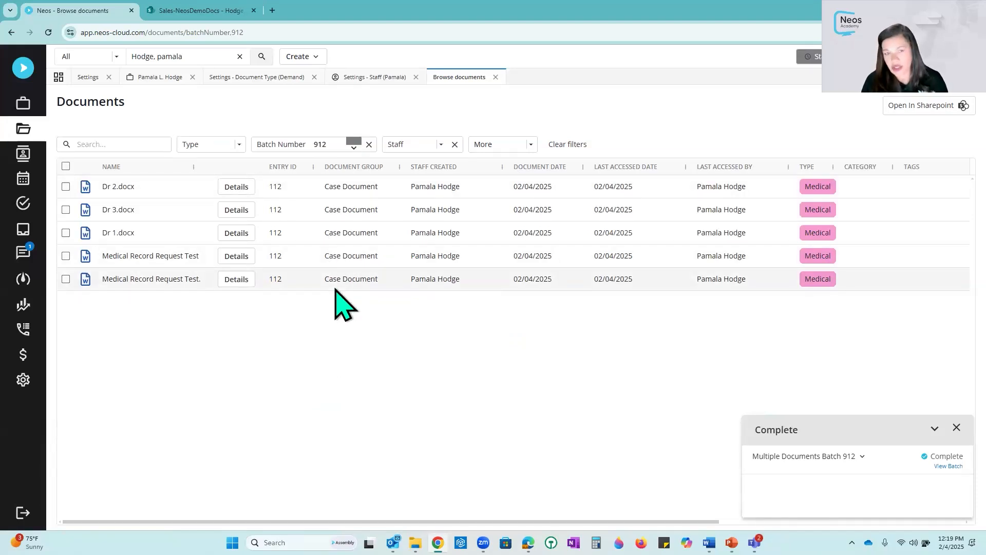
- Return to the case documents list and drag in two PDF invoices to upload them
left_click(180, 77)
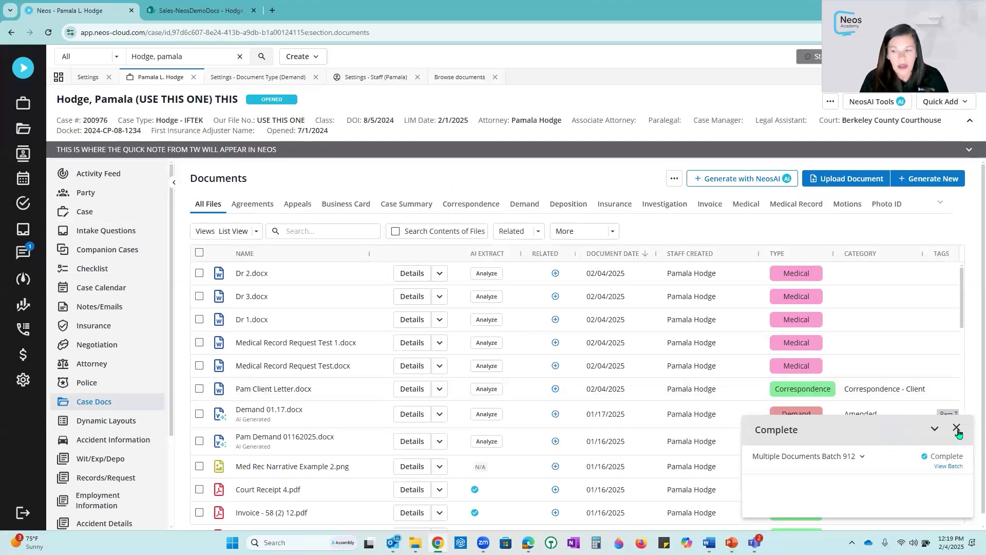
left_click(958, 430)
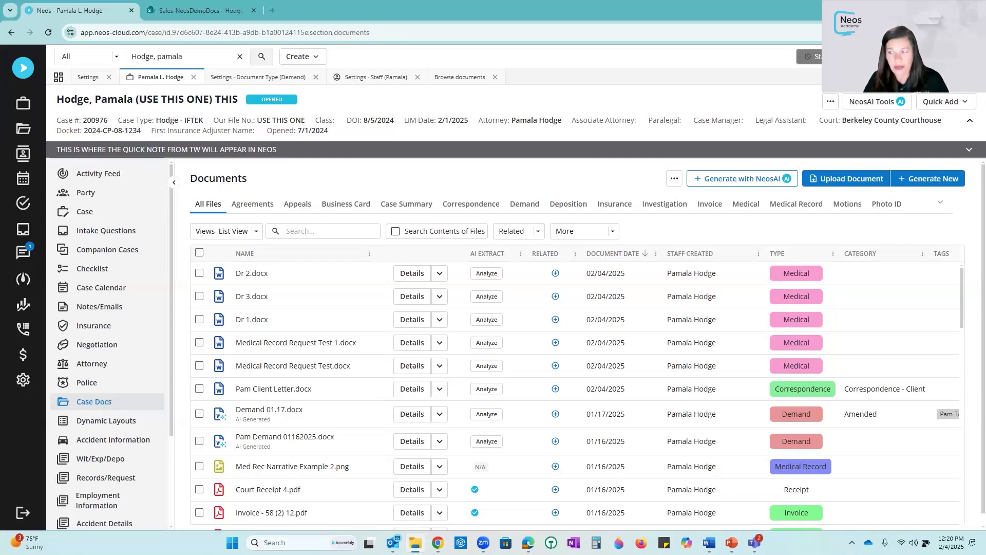
left_click_drag(914, 195, 459, 301)
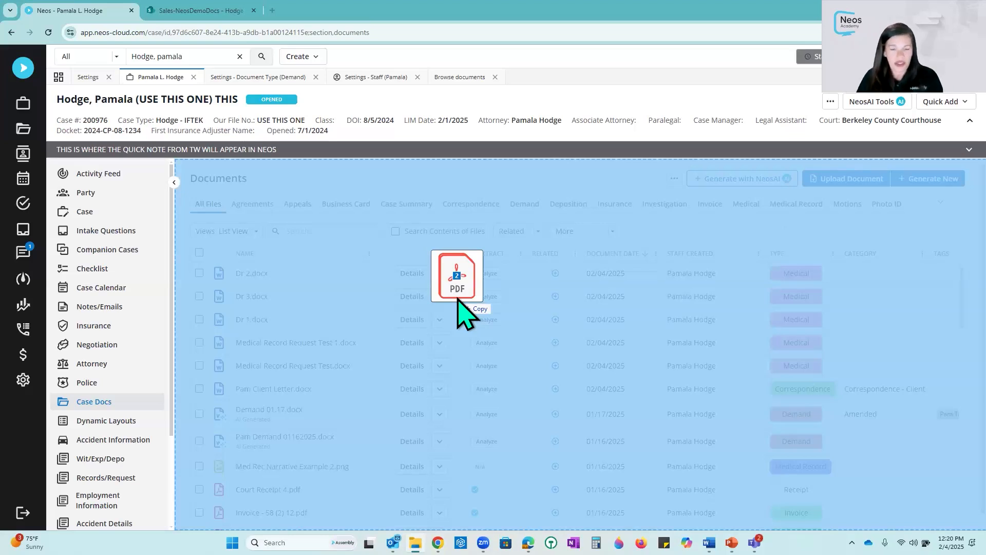
left_click_drag(458, 300, 460, 311)
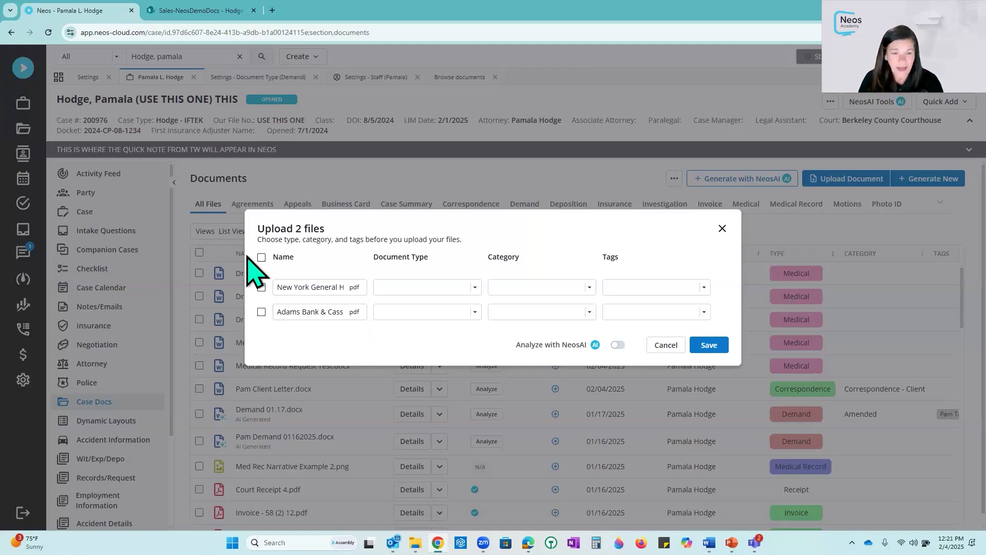
- Bulk-apply type Correspondence, category Arbitration and tag Amended to both uploading files
left_click(262, 257)
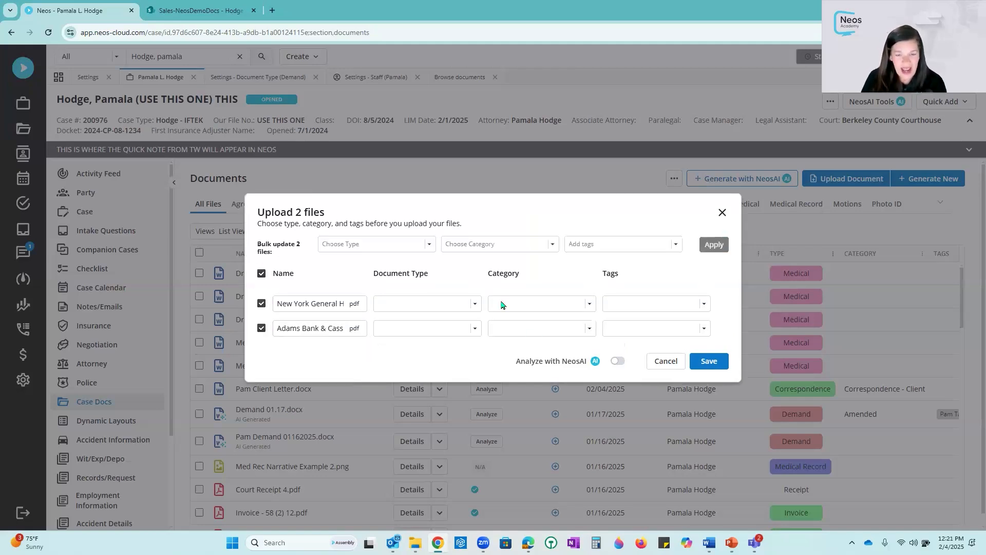
left_click(430, 245)
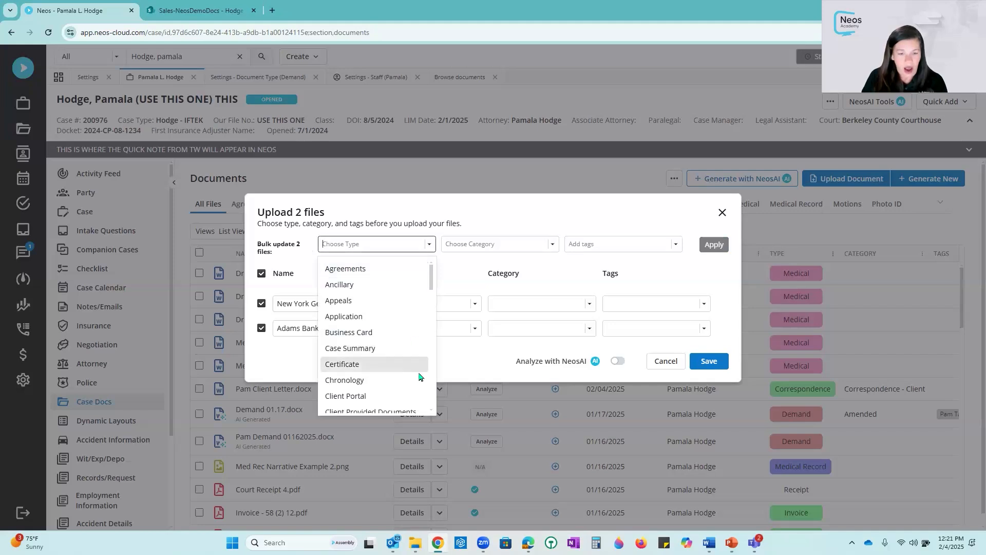
scroll(413, 372, "down", 2)
left_click(406, 389)
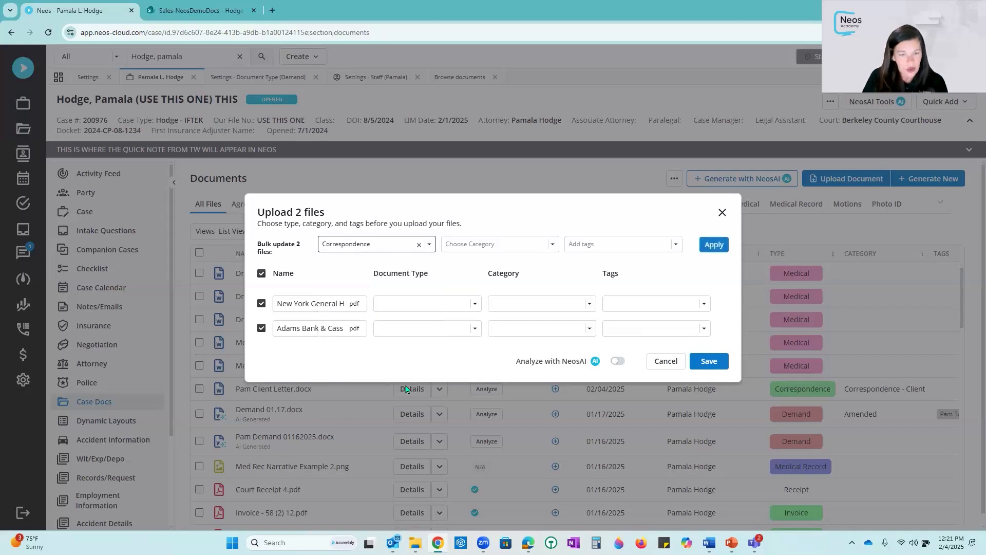
left_click(496, 246)
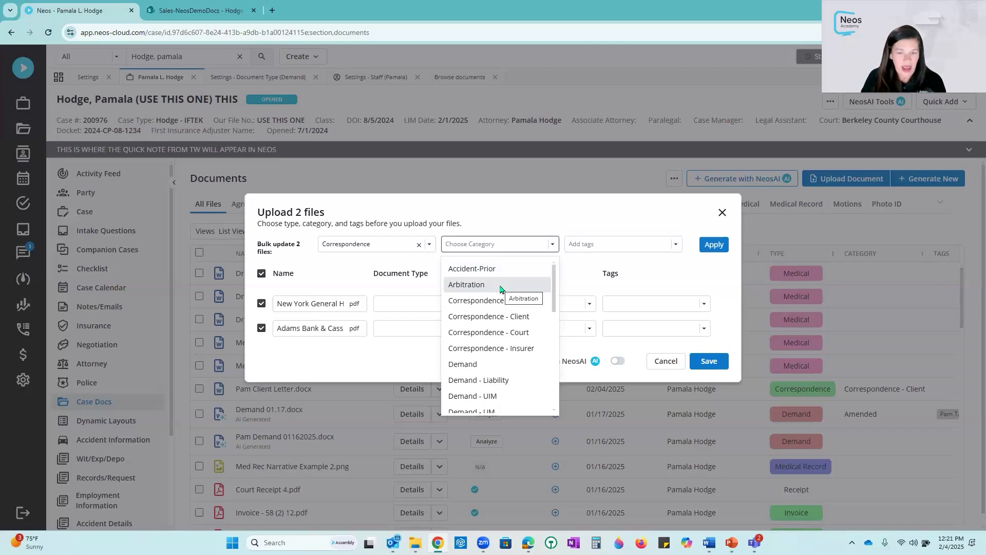
left_click(500, 285)
left_click(625, 248)
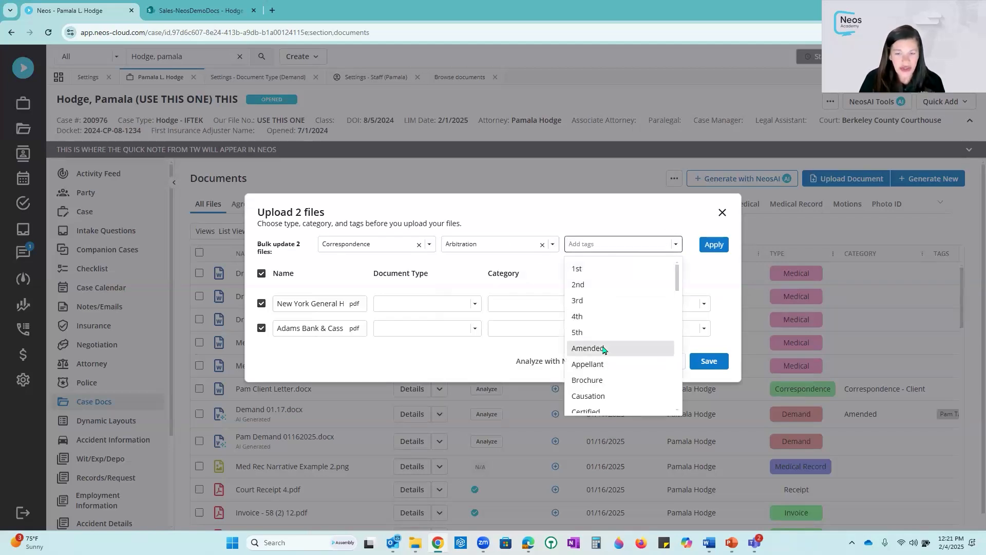
left_click(605, 349)
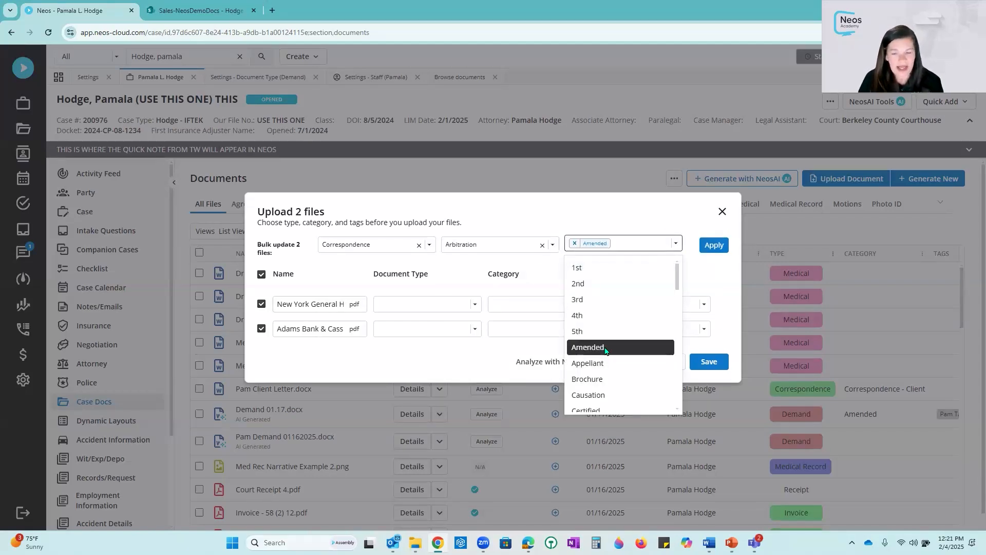
left_click(711, 273)
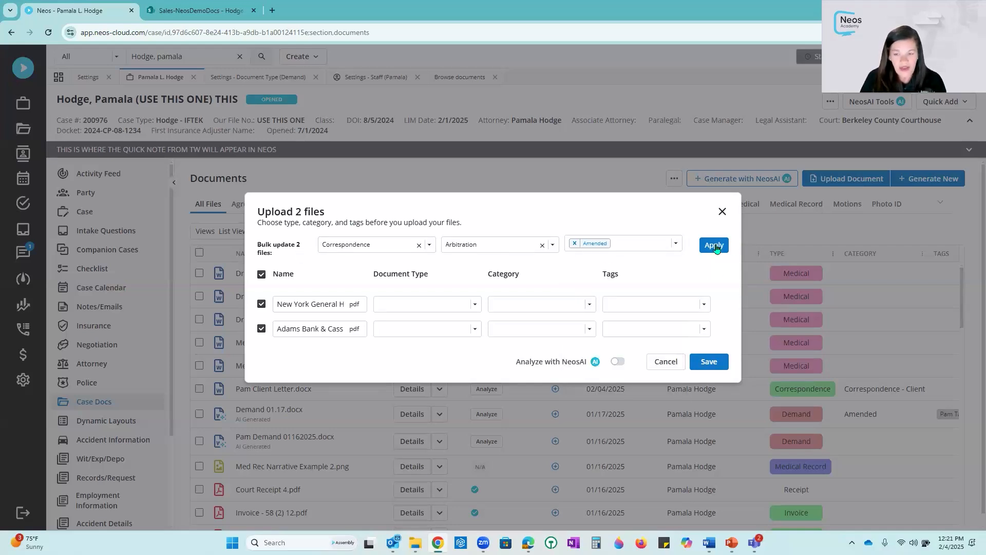
left_click(715, 245)
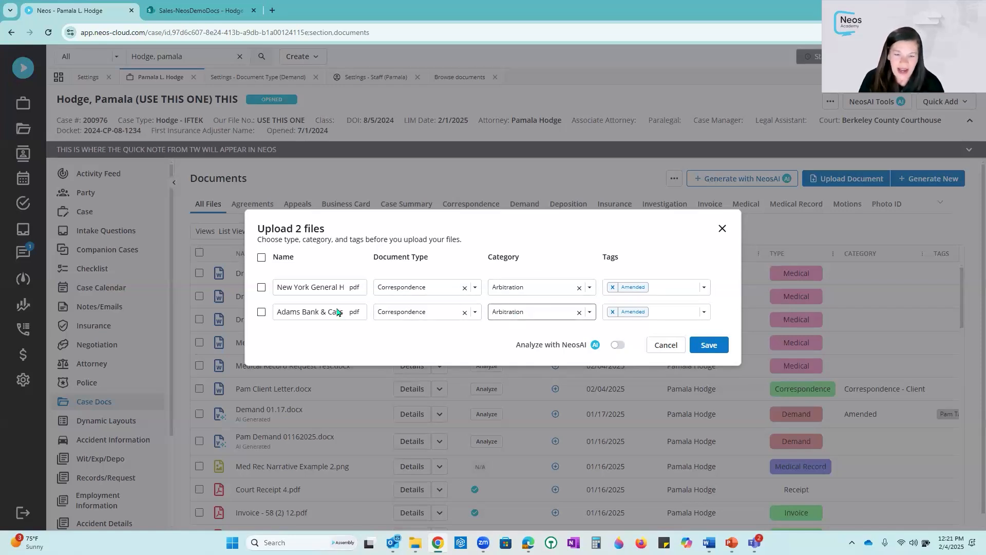
- Change the New York General Hospital invoice to type Medical Record and category Ambulance Records, remove its Amended tag, and save the upload
left_click(475, 288)
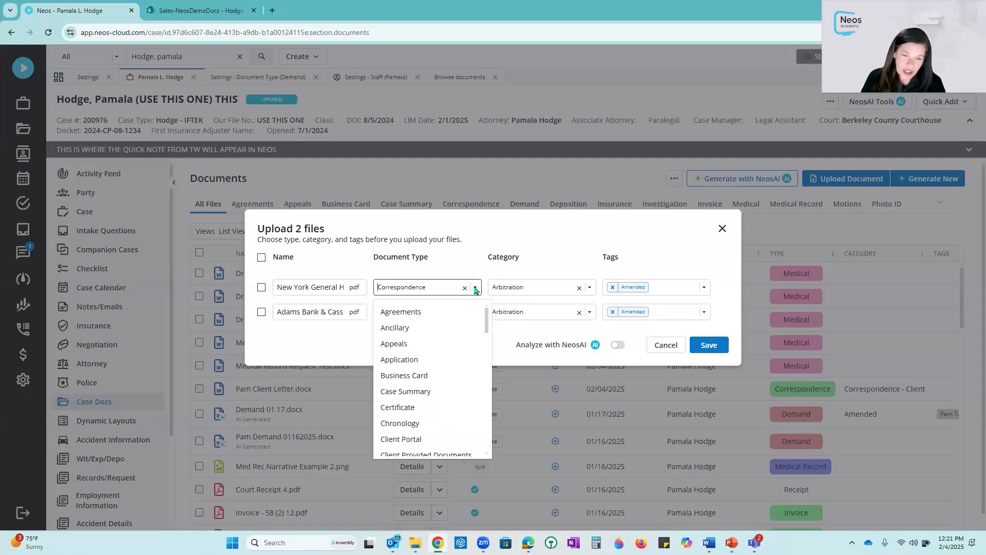
type("med")
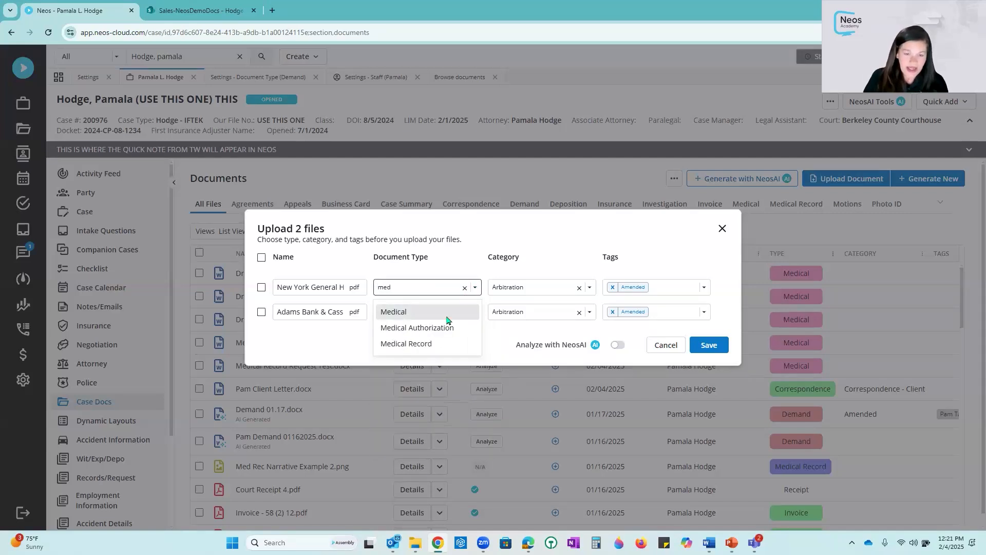
left_click(436, 343)
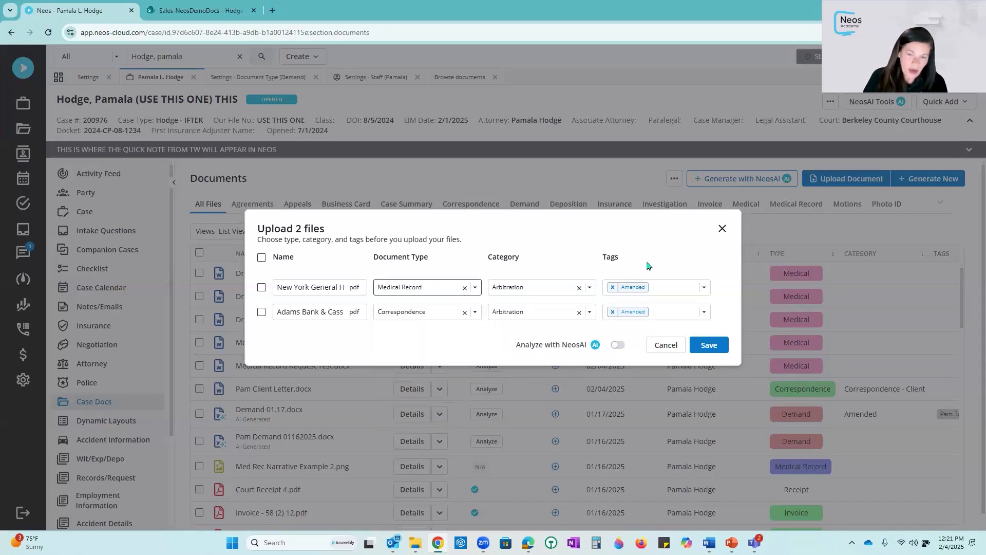
left_click(590, 287)
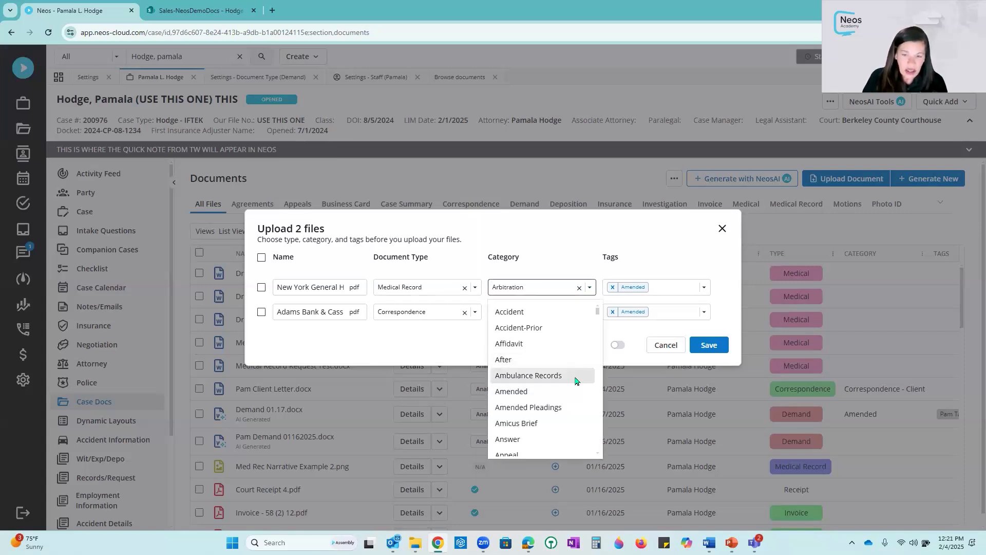
left_click(576, 376)
left_click(613, 287)
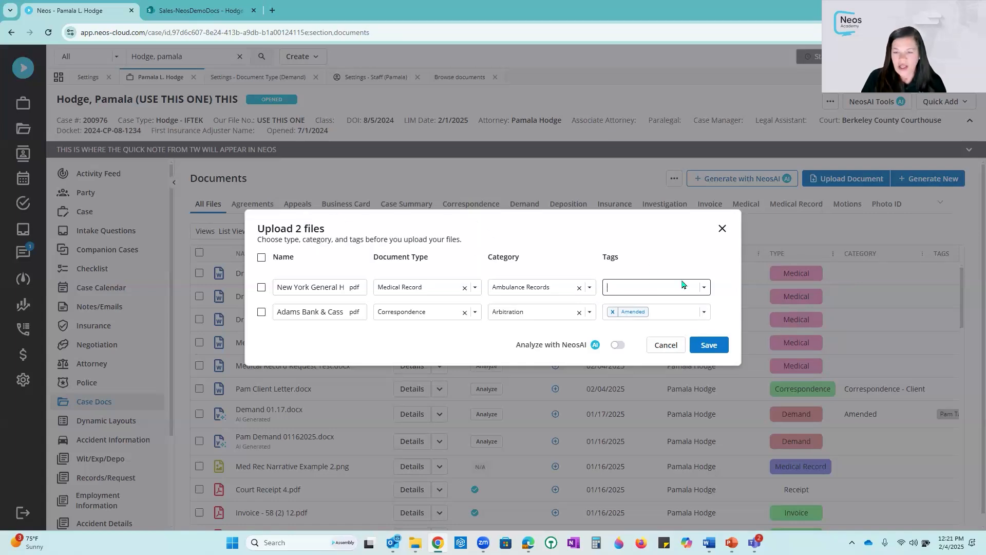
left_click(711, 345)
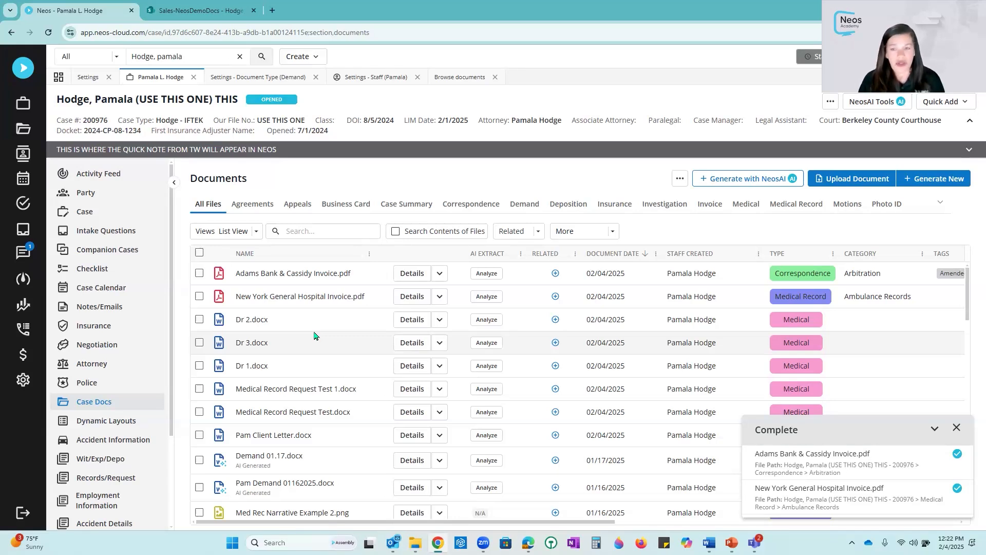
- Under the Motions filter, duplicate the PLH Joint Motion for Continuance document once
left_click(847, 206)
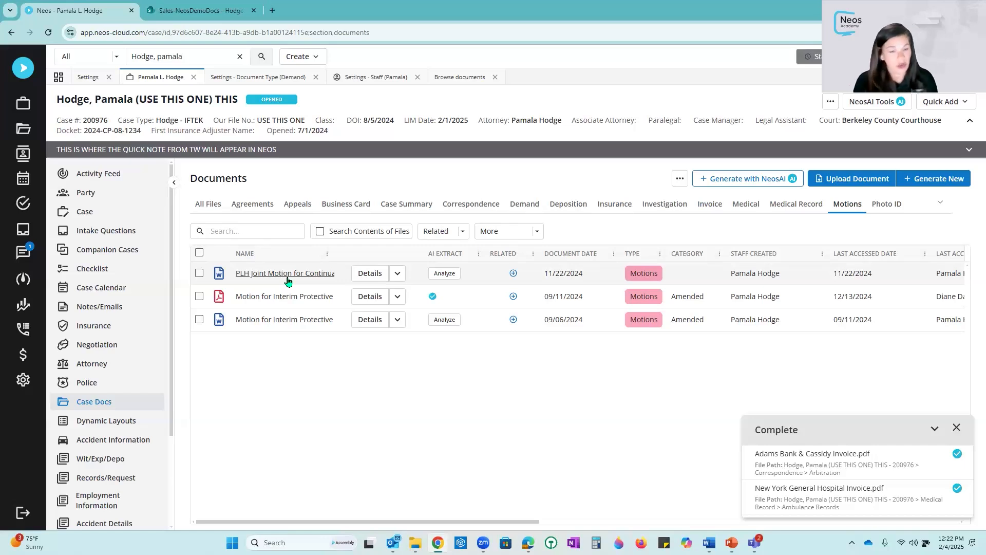
left_click(398, 273)
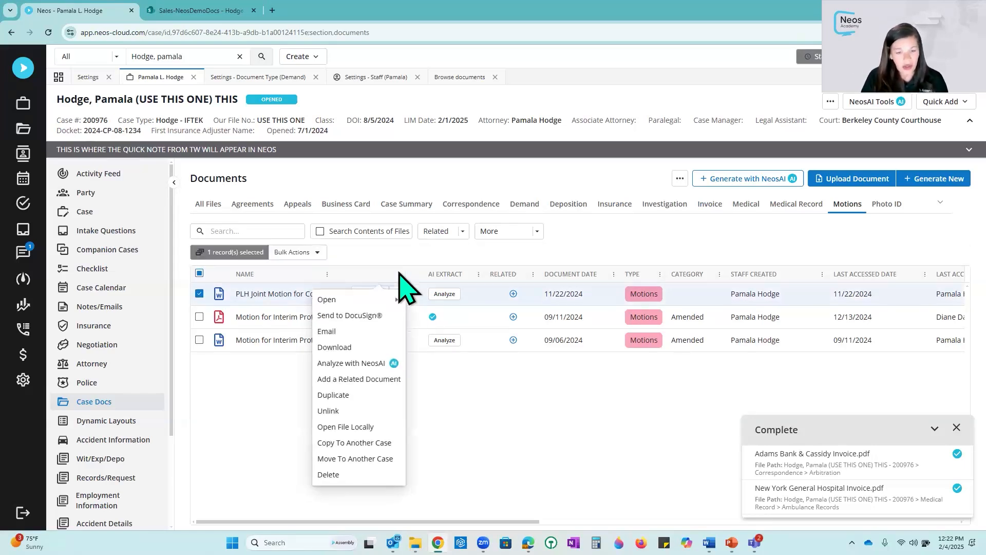
left_click(354, 396)
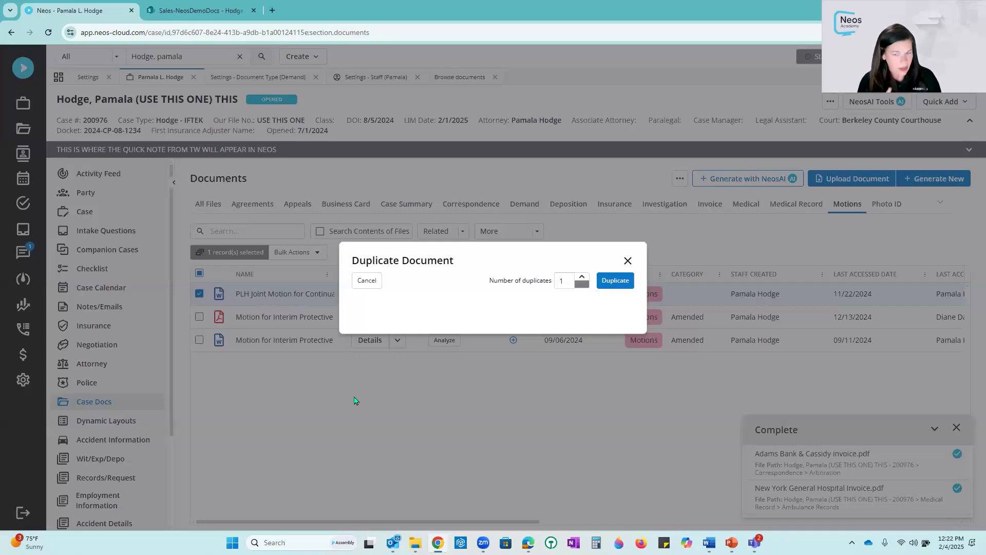
left_click(615, 281)
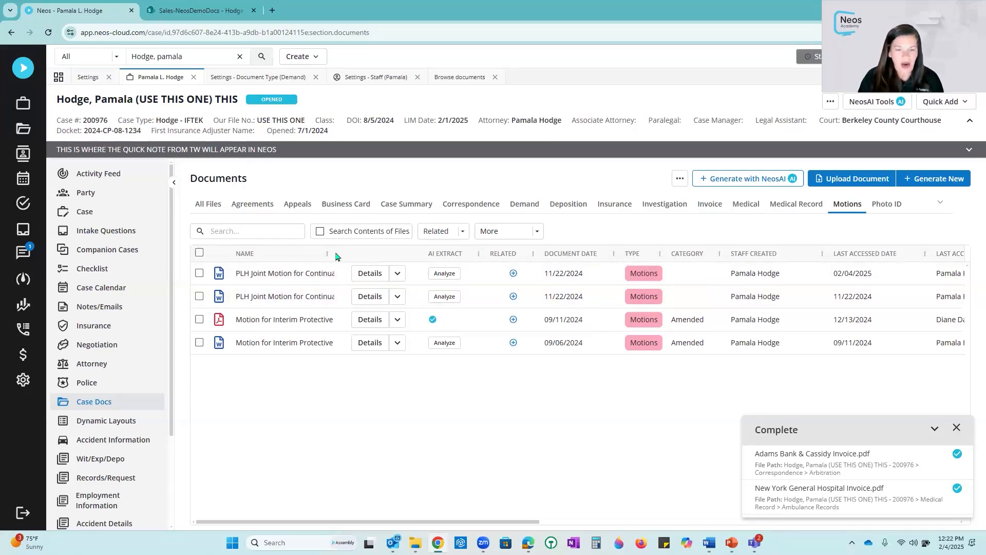
- Rename the duplicated PLH Joint Motion for Continuance 1 document to Amended PLH Joint Motion for Continuance
left_click_drag(338, 254, 447, 254)
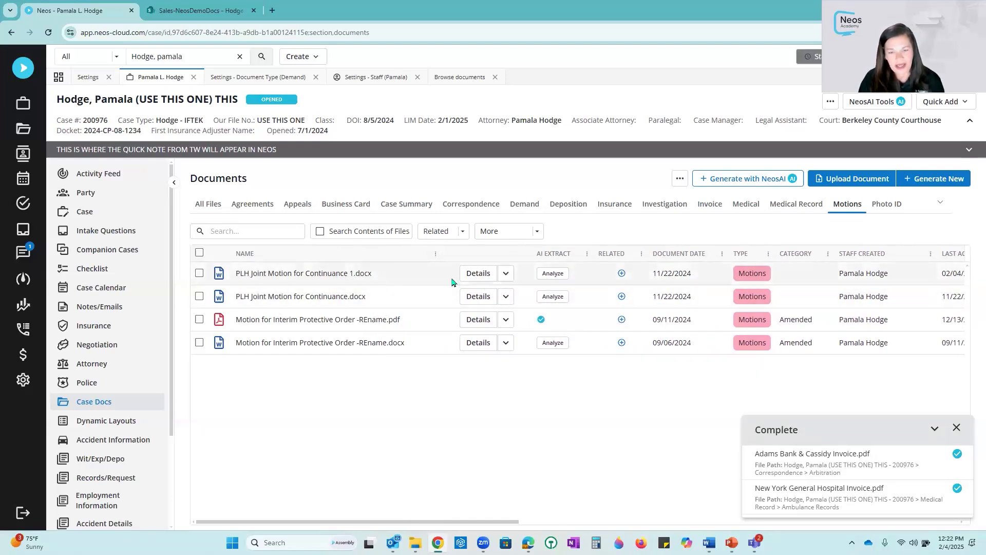
left_click(678, 276)
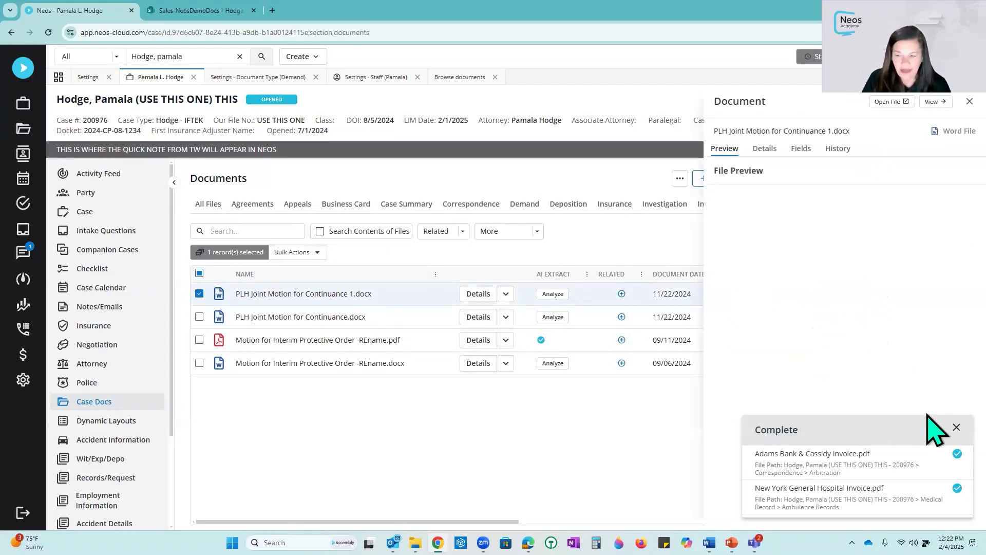
left_click(760, 149)
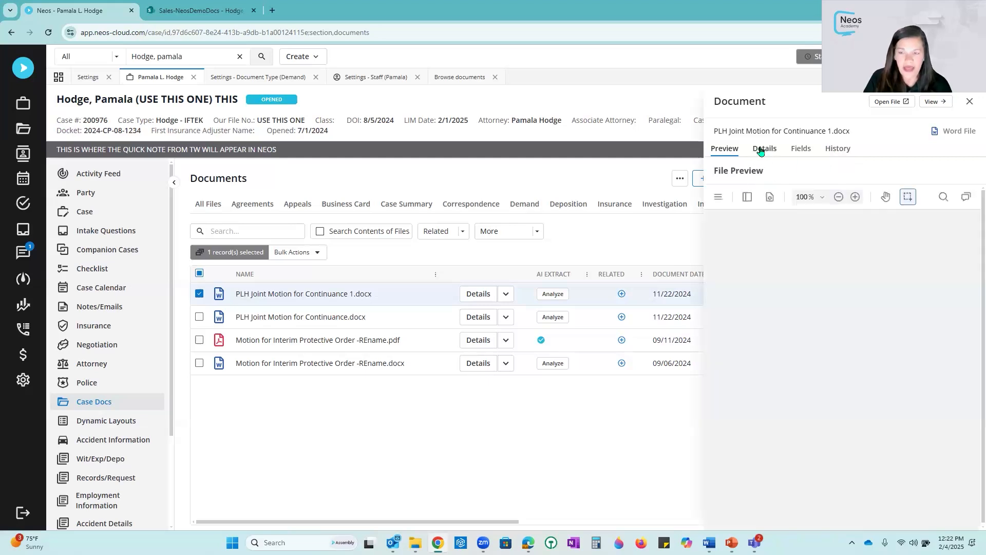
left_click(922, 192)
left_click(801, 193)
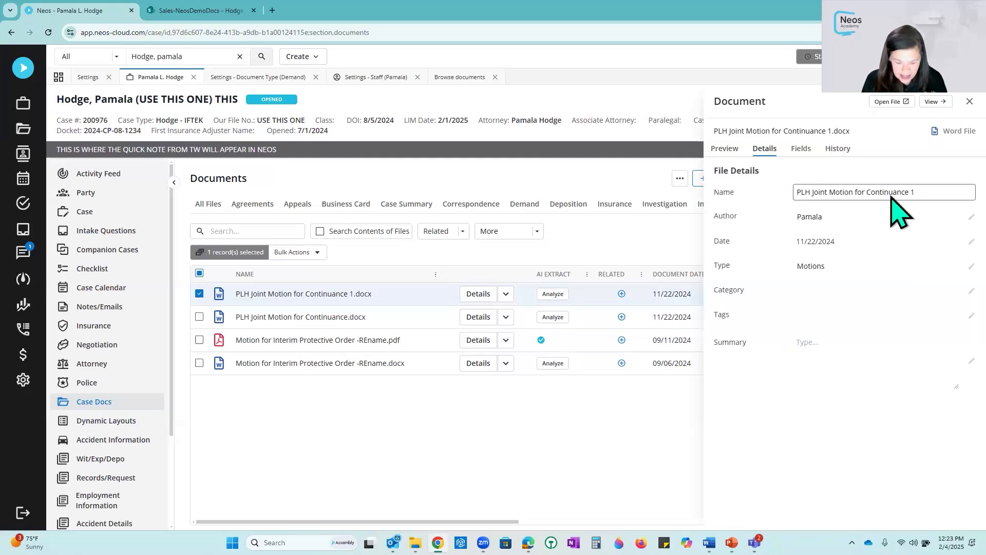
type("Amdend")
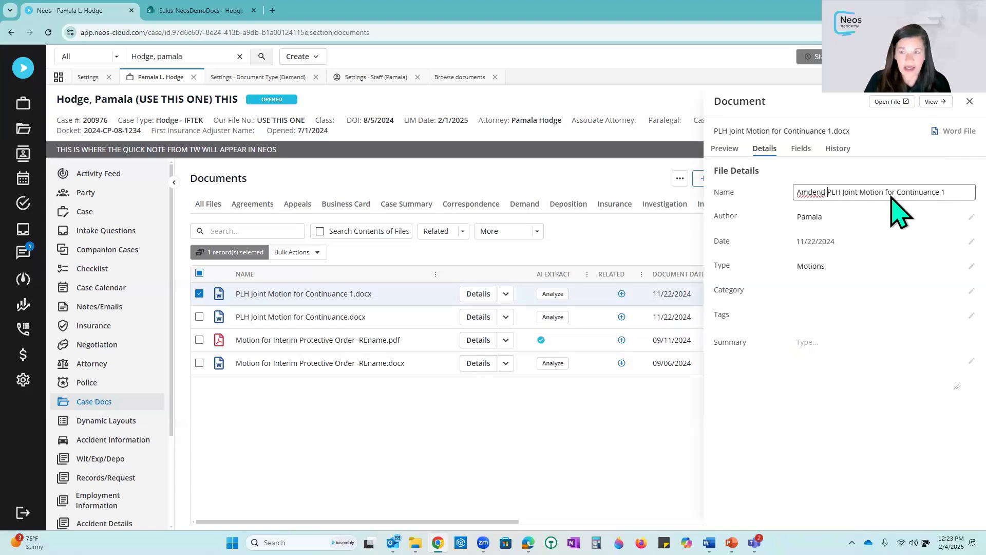
key("Return")
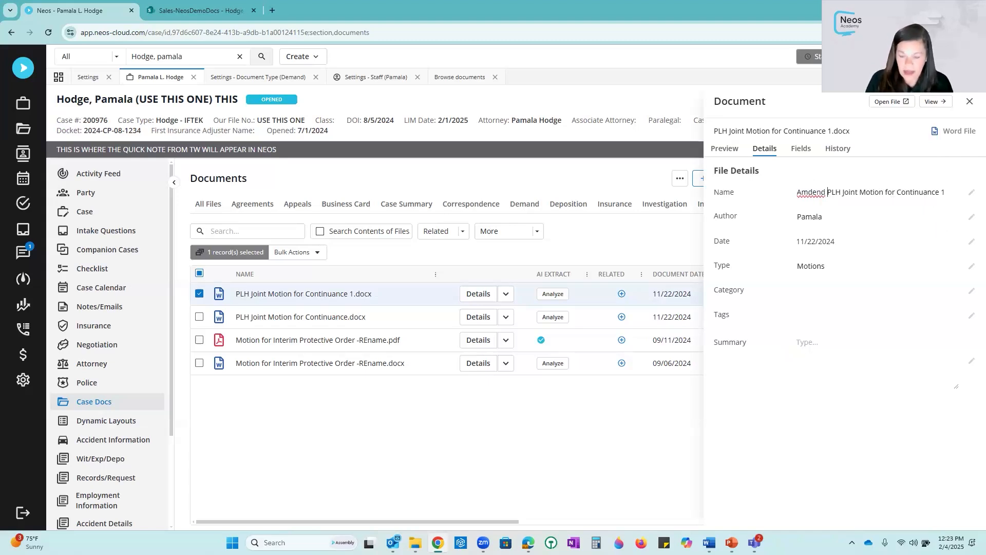
key("BackSpace")
key("BackSpace")
key("BackSpace")
key("BackSpace")
key("BackSpace")
type("end")
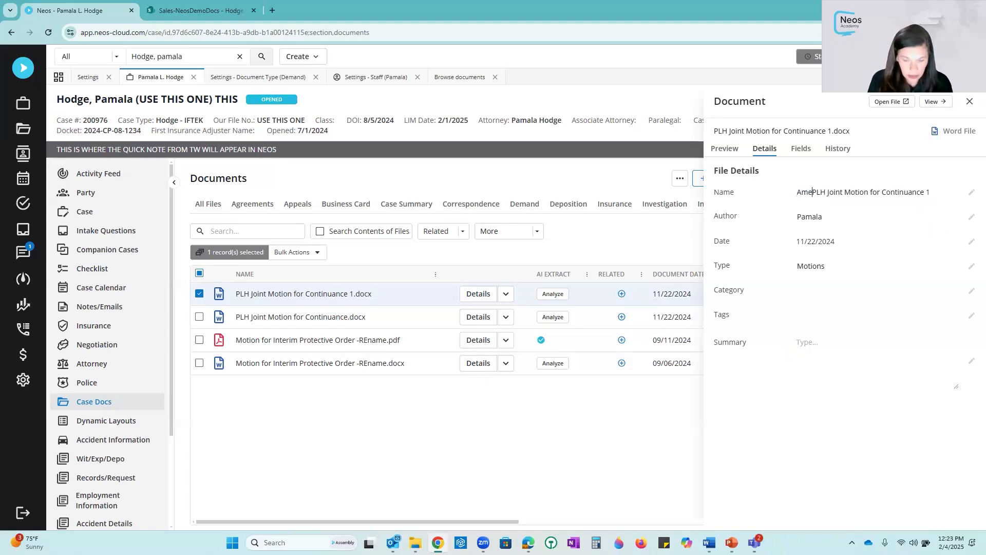
type("ed")
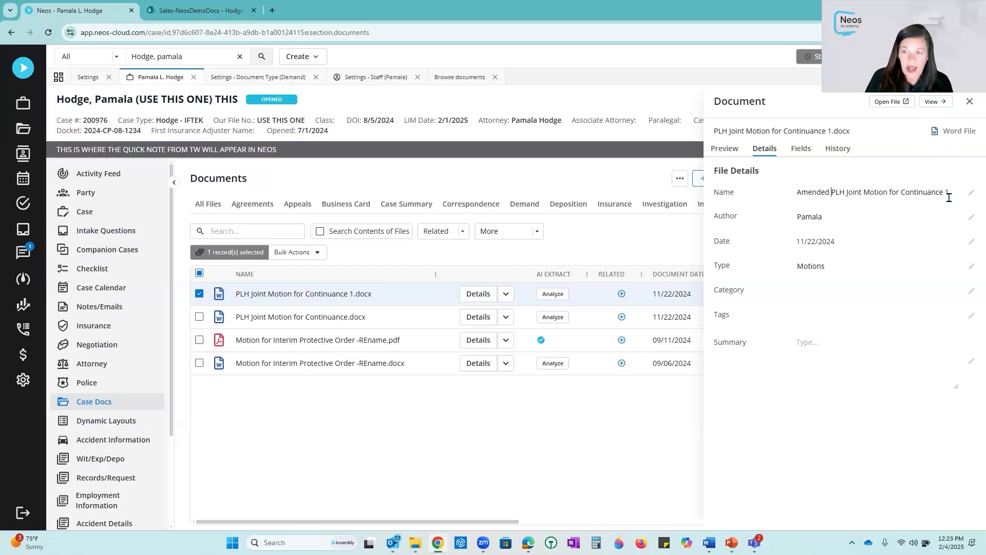
key("Return")
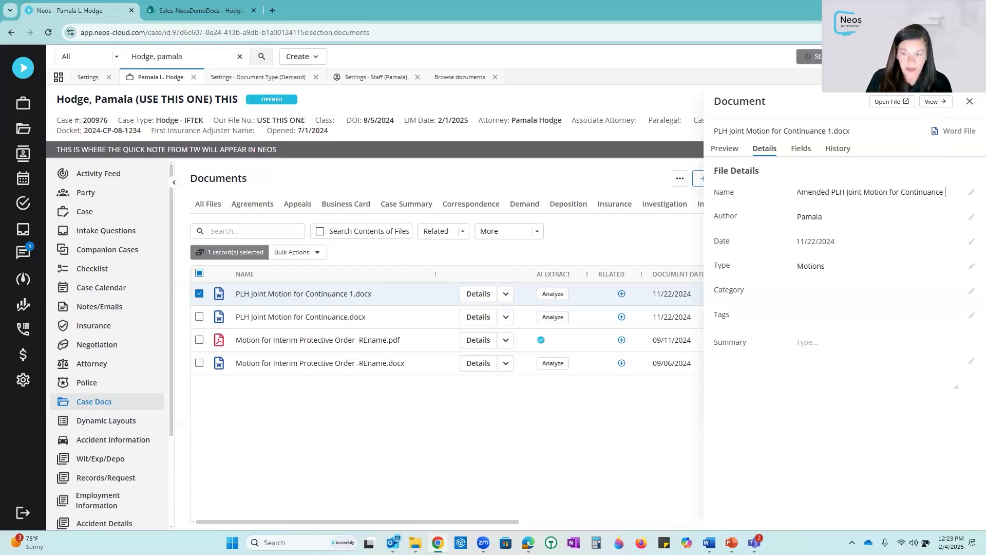
- Set the amended motion's document date to 02/04/2025 and its category to Amended
left_click(829, 242)
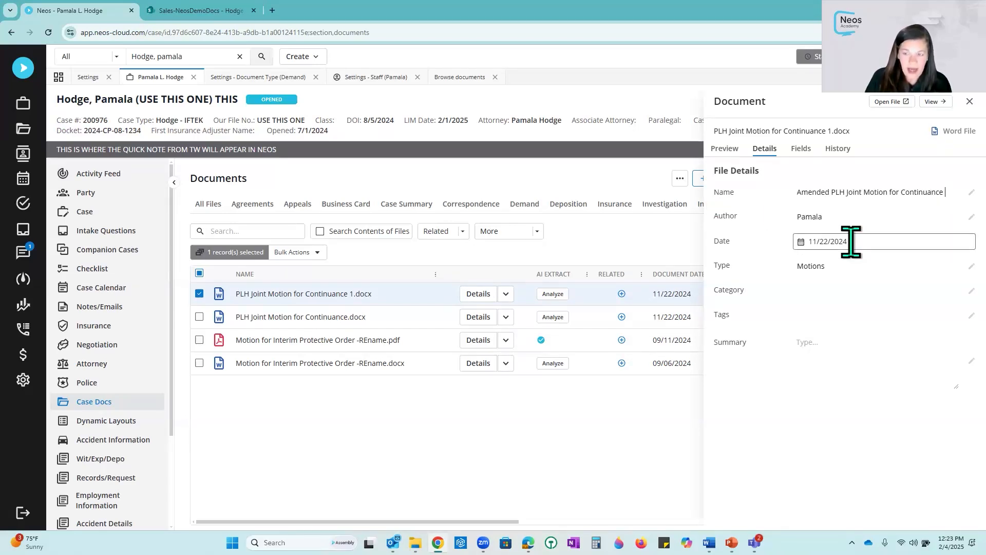
left_click(804, 243)
left_click(822, 341)
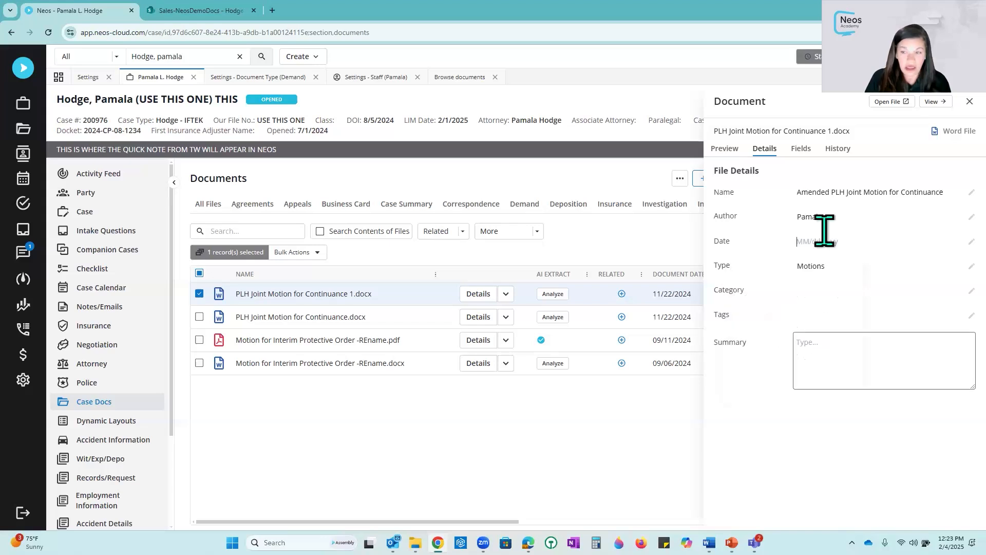
left_click(800, 241)
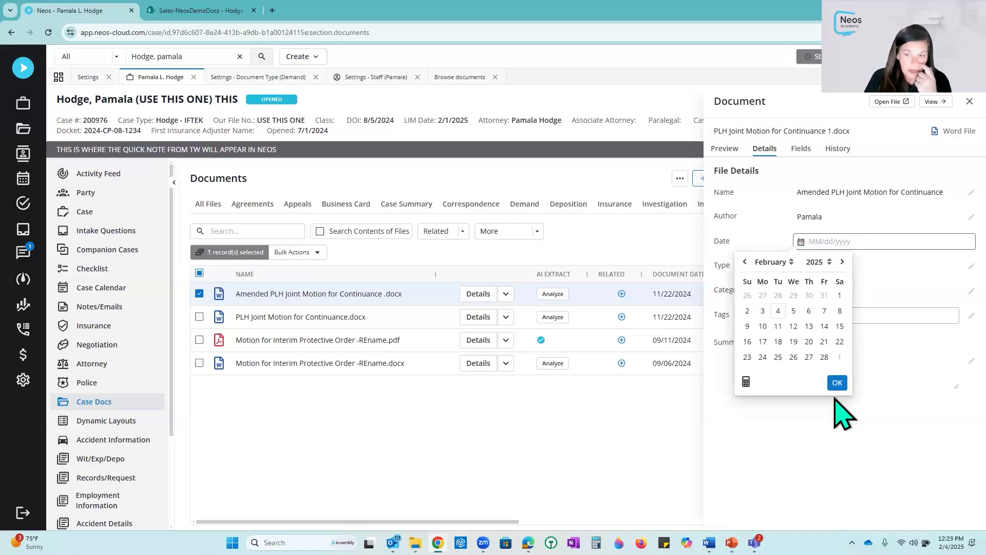
left_click(778, 311)
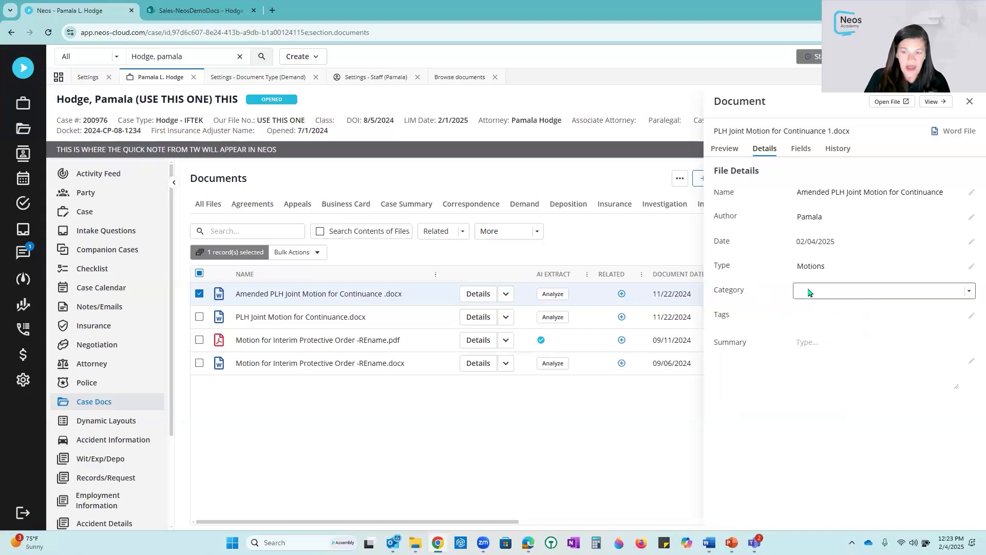
left_click(808, 292)
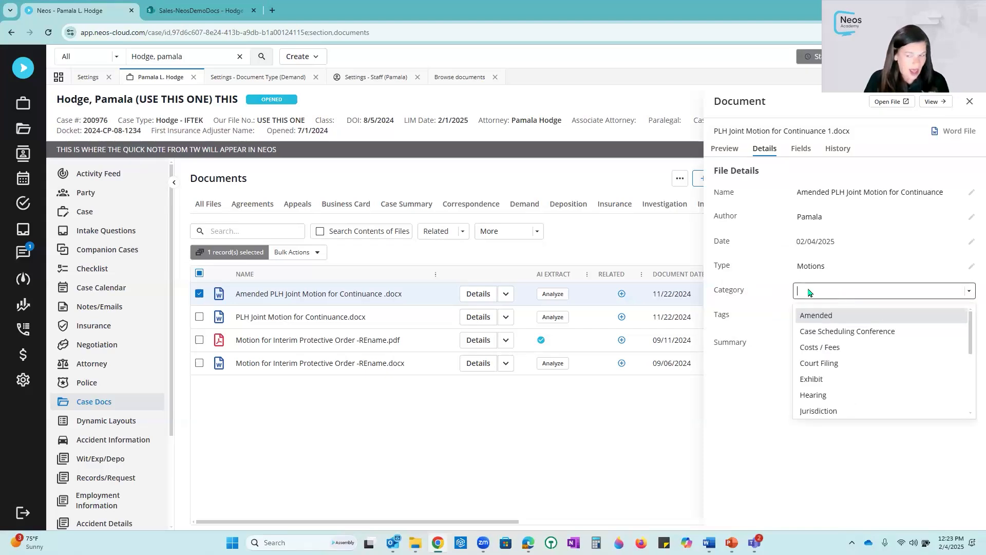
left_click(848, 316)
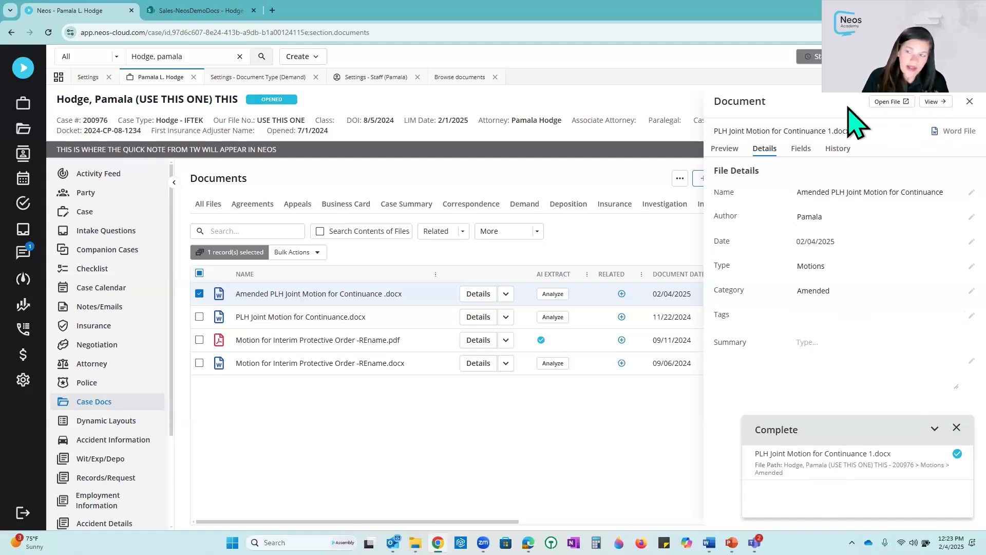
- Open the amended motion in Word to review its pages, and close the document details panel
left_click(892, 103)
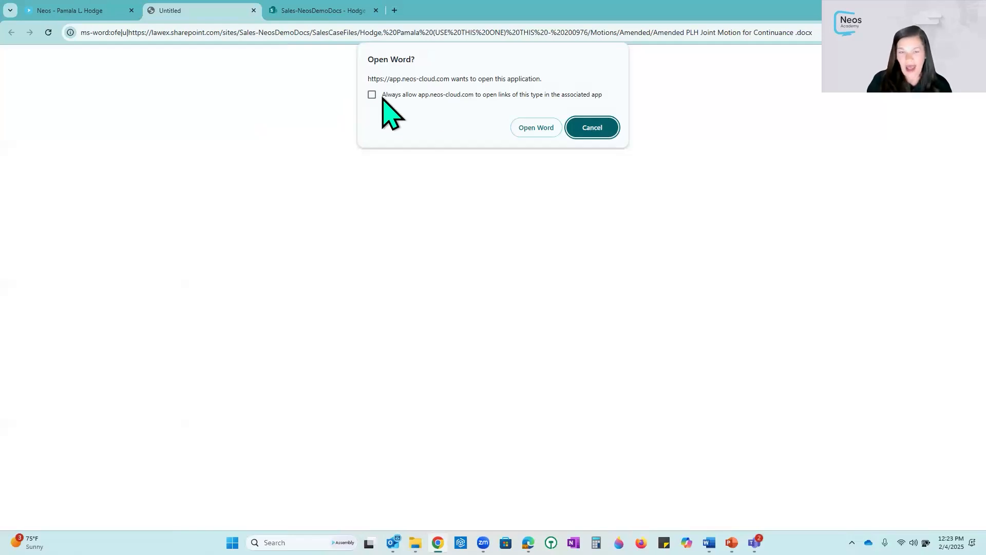
left_click(530, 128)
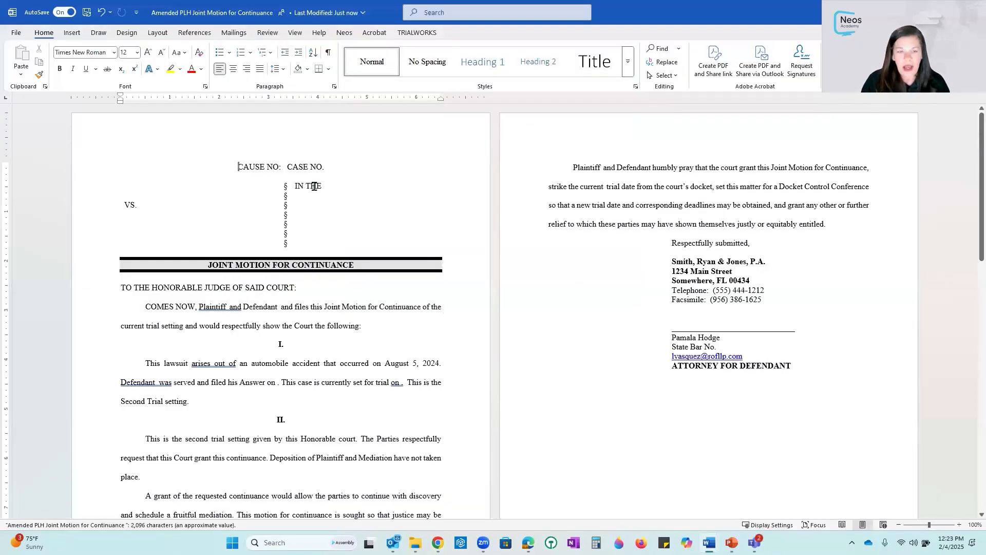
scroll(395, 338, "down", 8)
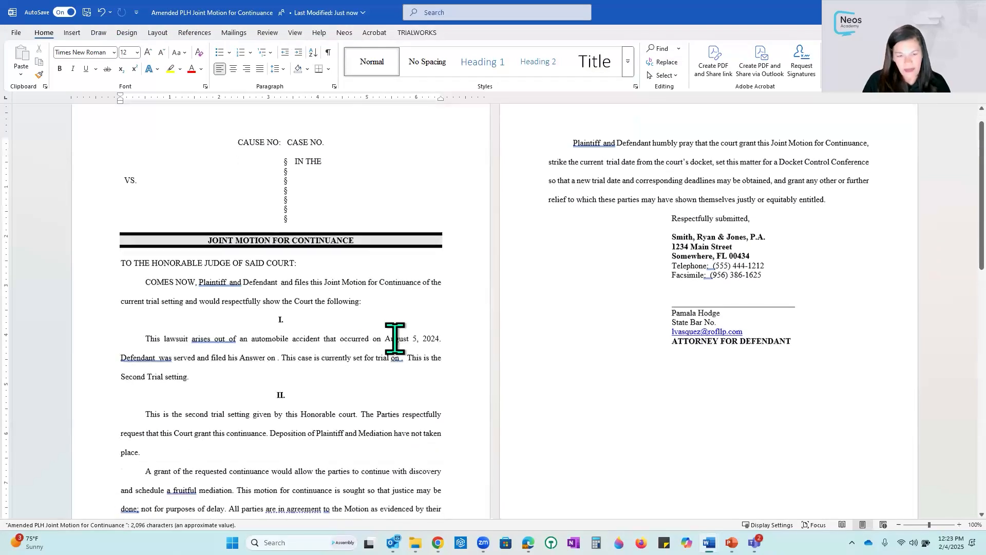
scroll(396, 339, "down", 10)
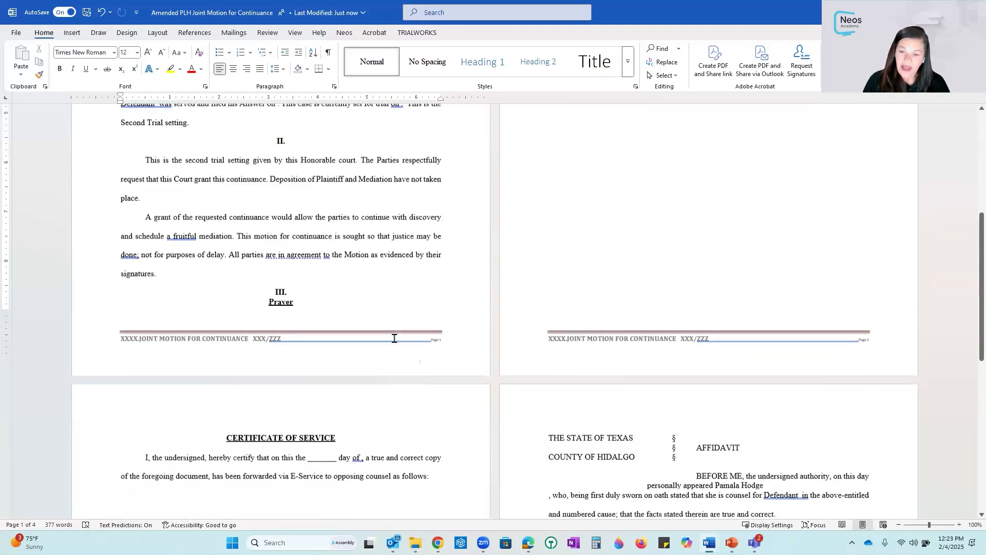
scroll(395, 341, "down", 5)
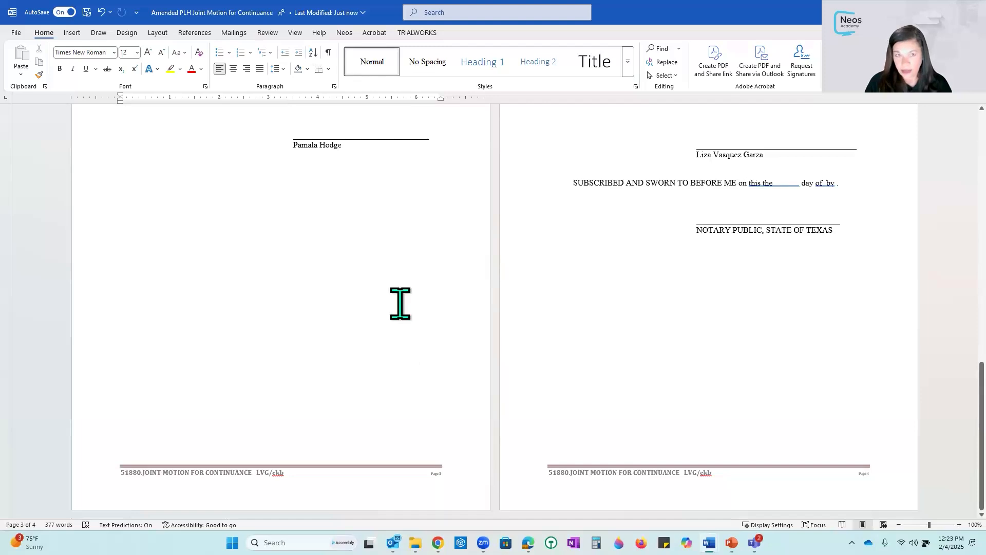
scroll(401, 302, "up", 2)
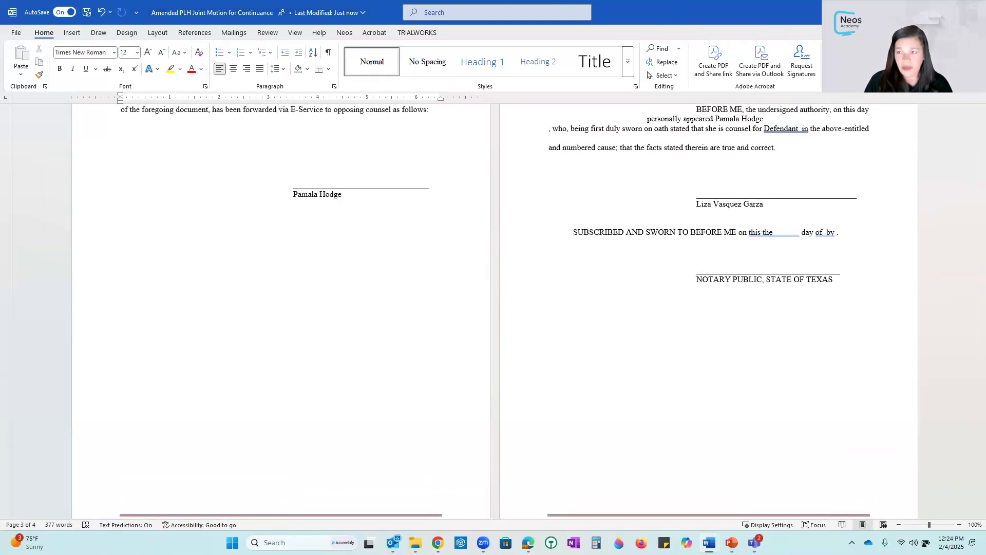
left_click(974, 12)
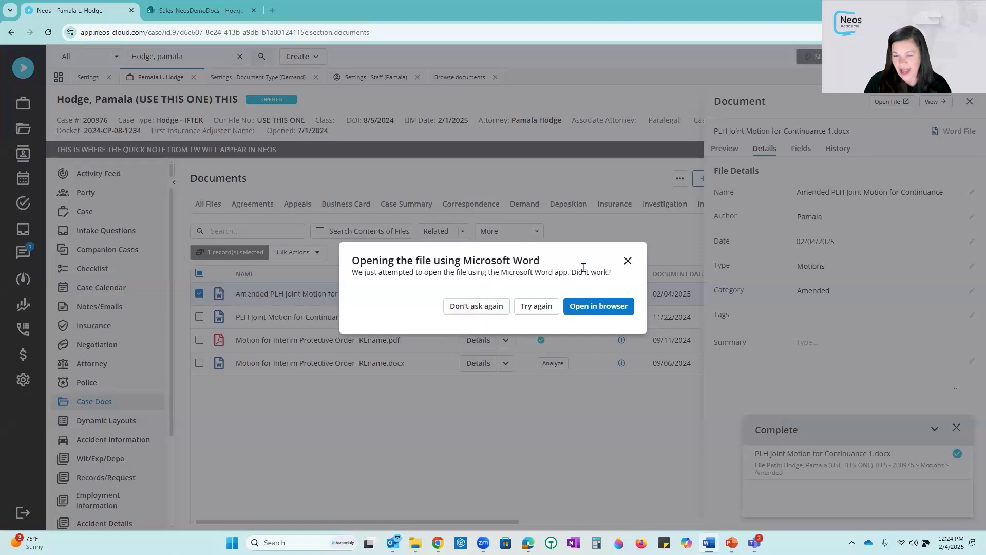
left_click(628, 260)
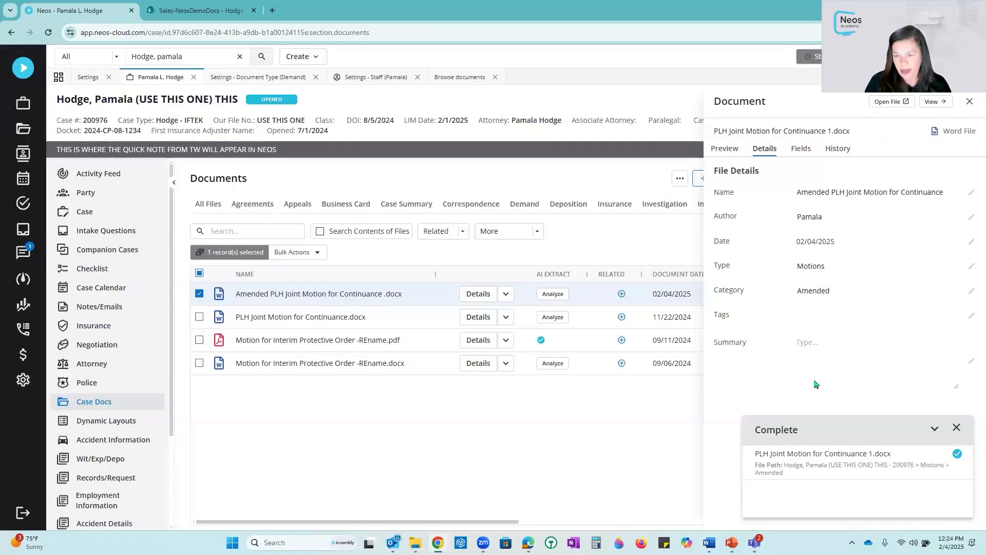
left_click(957, 428)
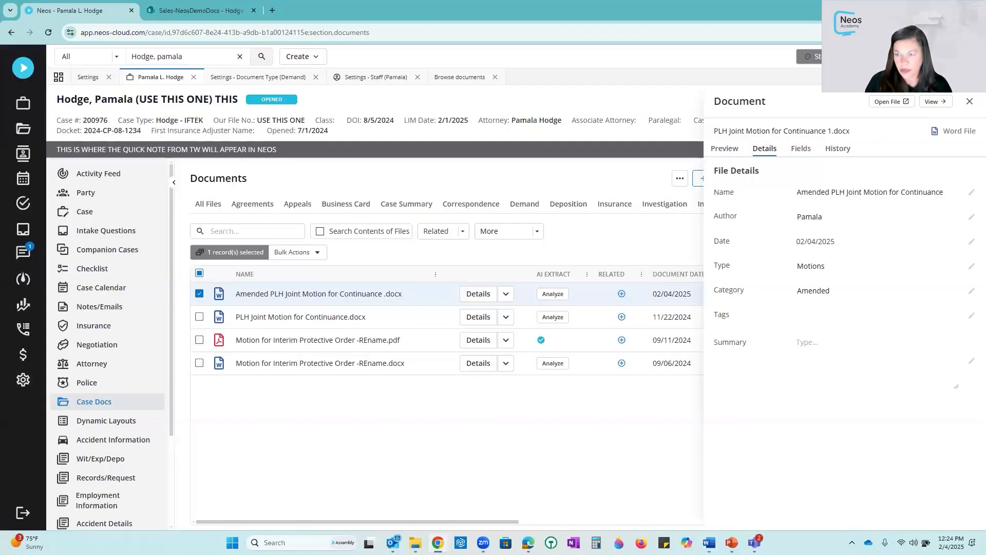
left_click(969, 105)
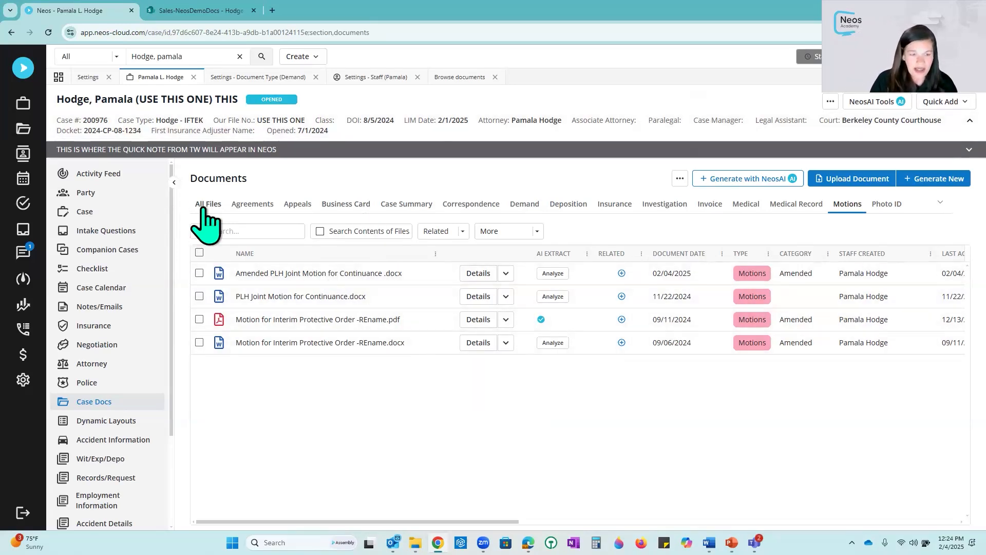
- Show all case files and search the documents for agree
left_click(207, 205)
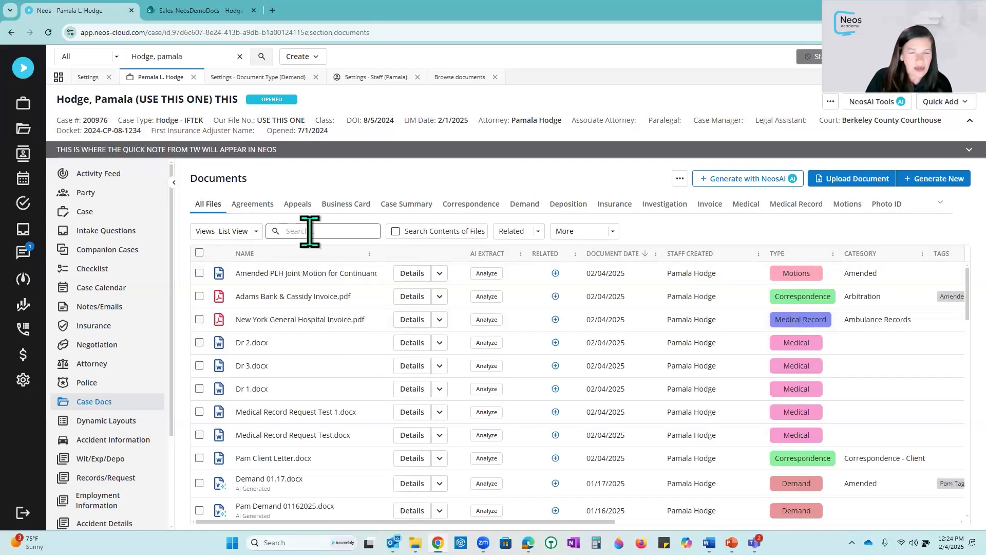
scroll(323, 297, "down", 3)
scroll(331, 296, "up", 3)
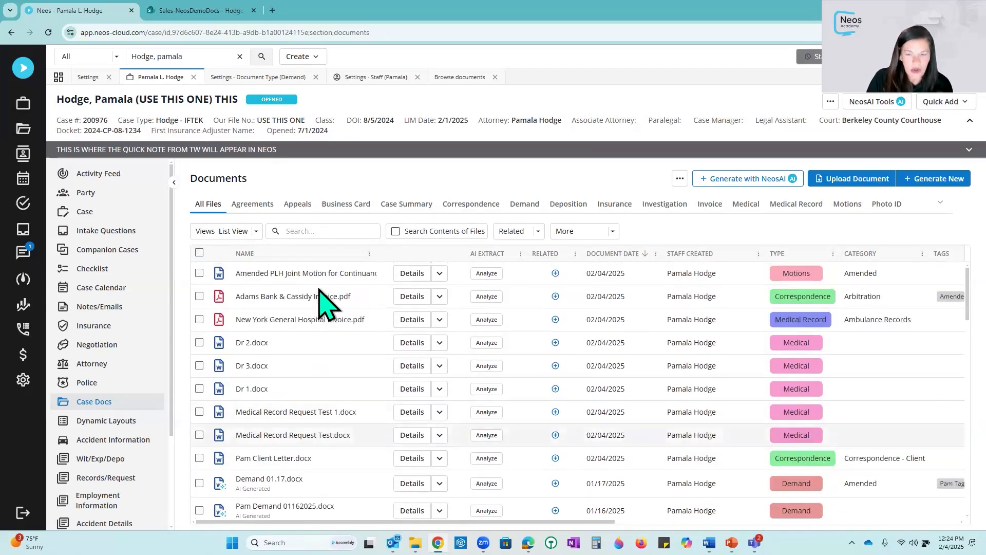
left_click(330, 227)
type("Fee")
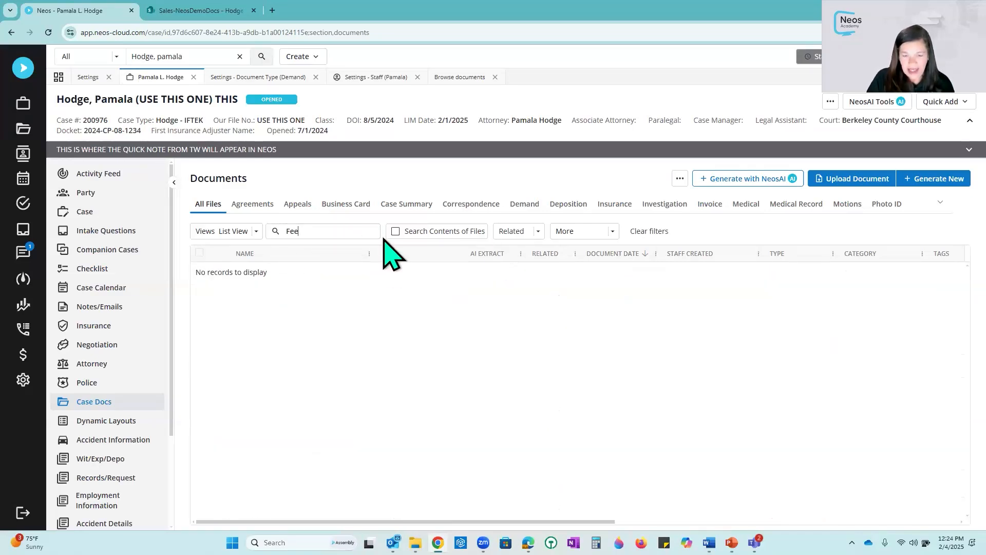
key("BackSpace")
key("BackSpace")
key("BackSpace")
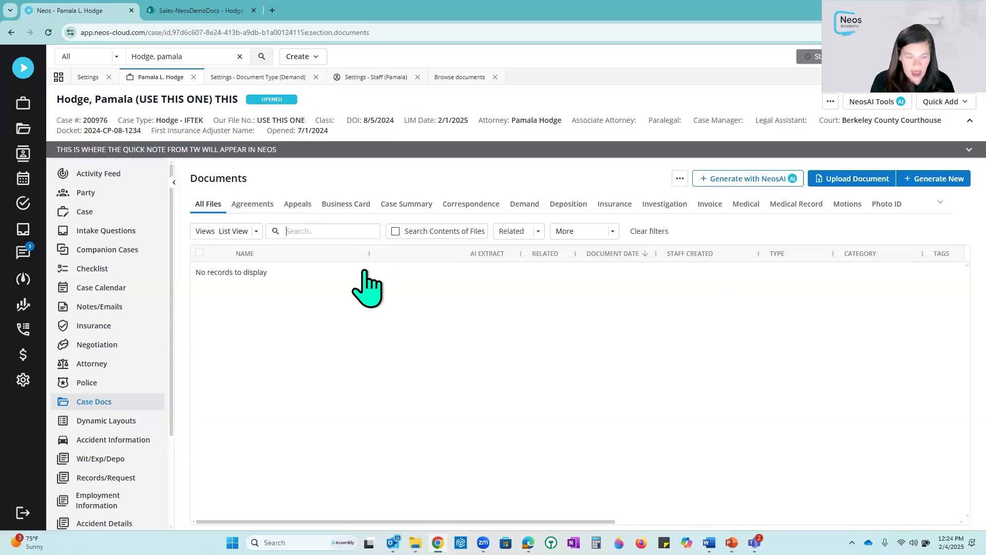
type("a")
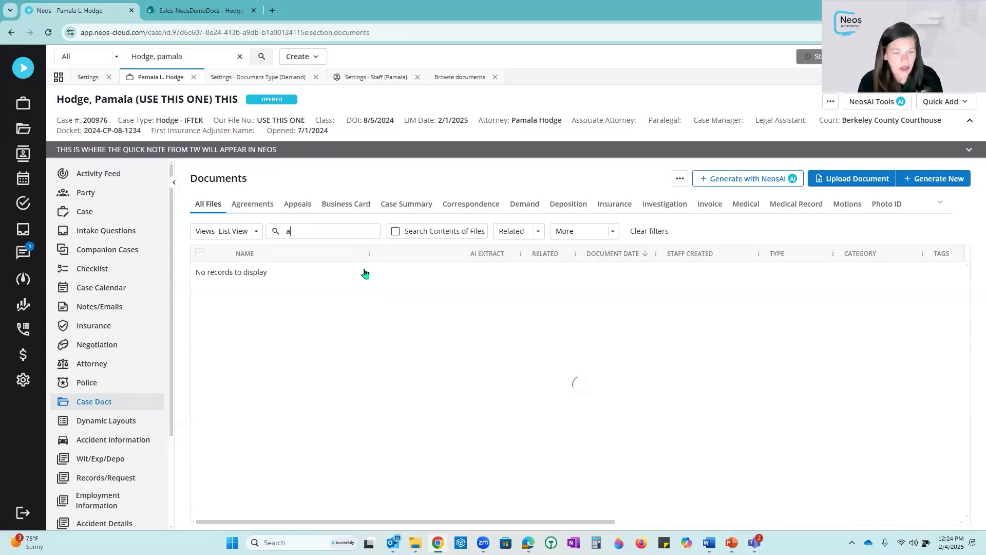
type("gree")
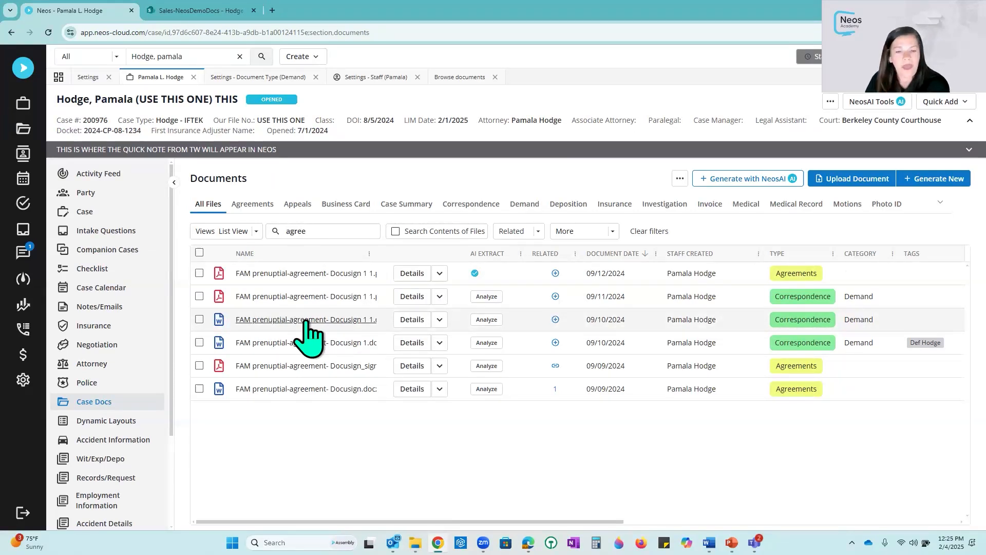
- Request a DocuSign signature on the FAM prenuptial-agreement Docusign 1 1.docx file, choosing the client as signer and Agreement as subject
left_click(439, 319)
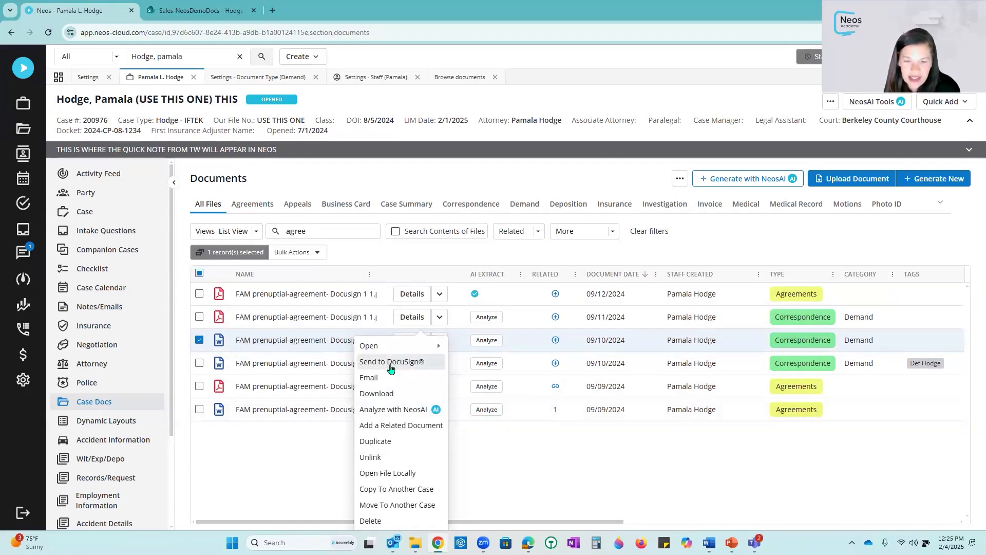
left_click(399, 364)
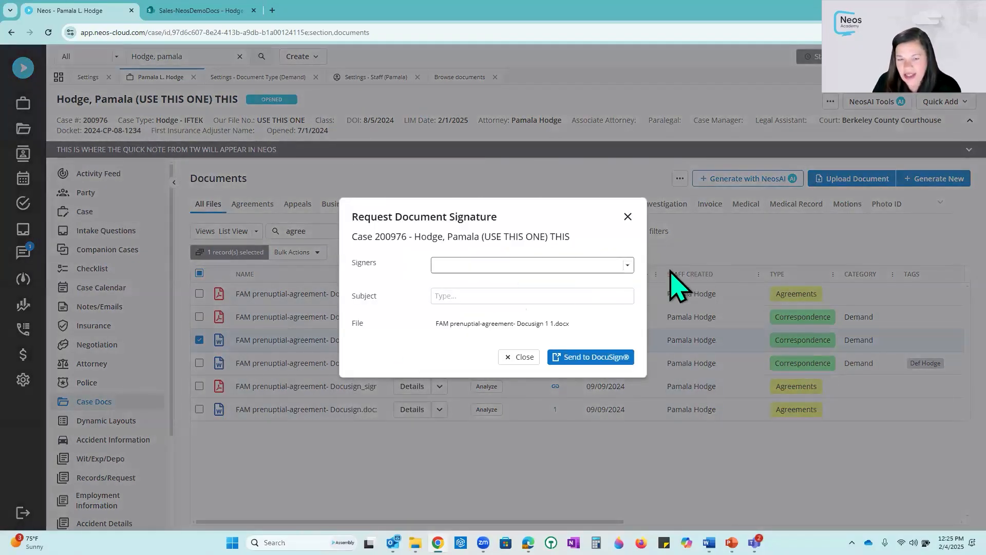
left_click(628, 265)
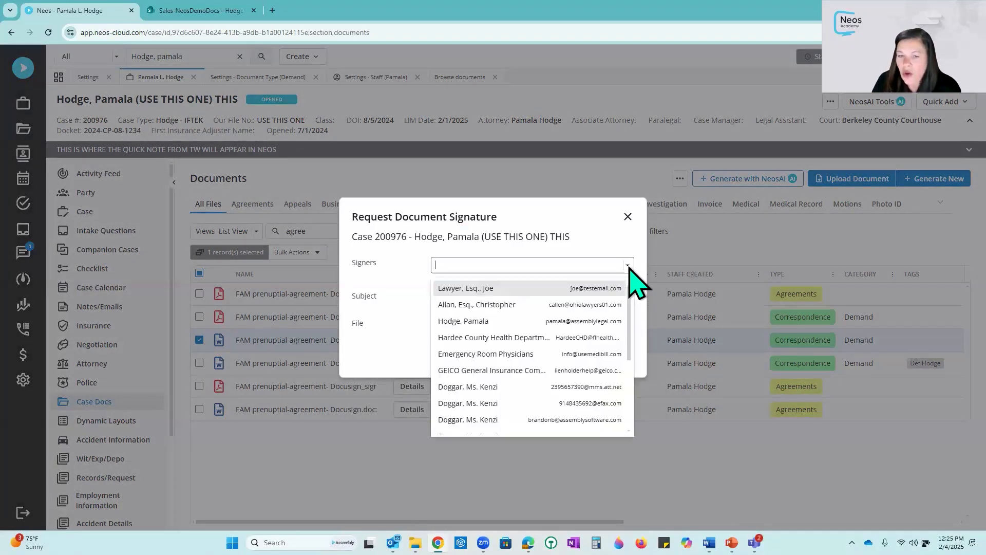
left_click(532, 322)
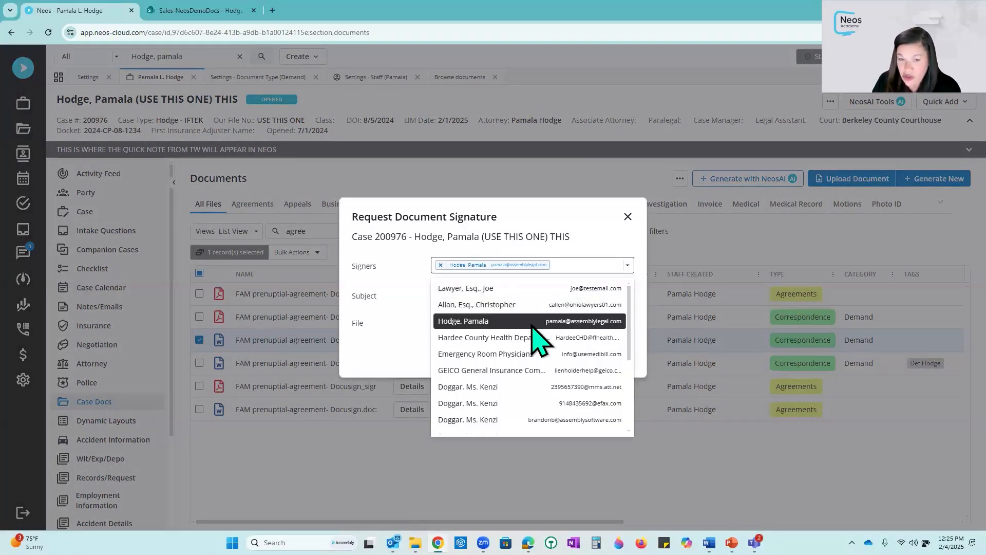
left_click(390, 298)
left_click(472, 296)
type("Agreement")
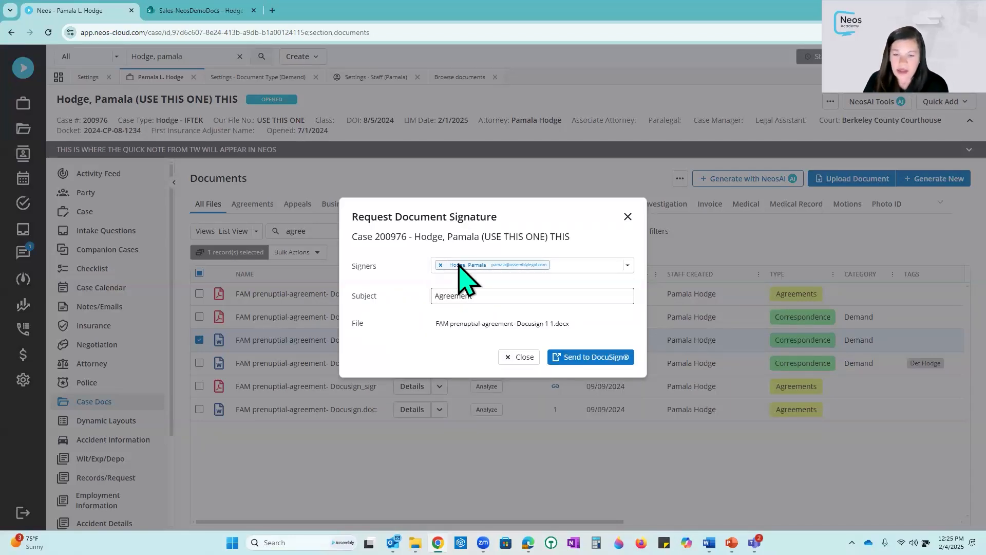
- Send the request to DocuSign and send the envelope without adding signature fields
left_click(591, 357)
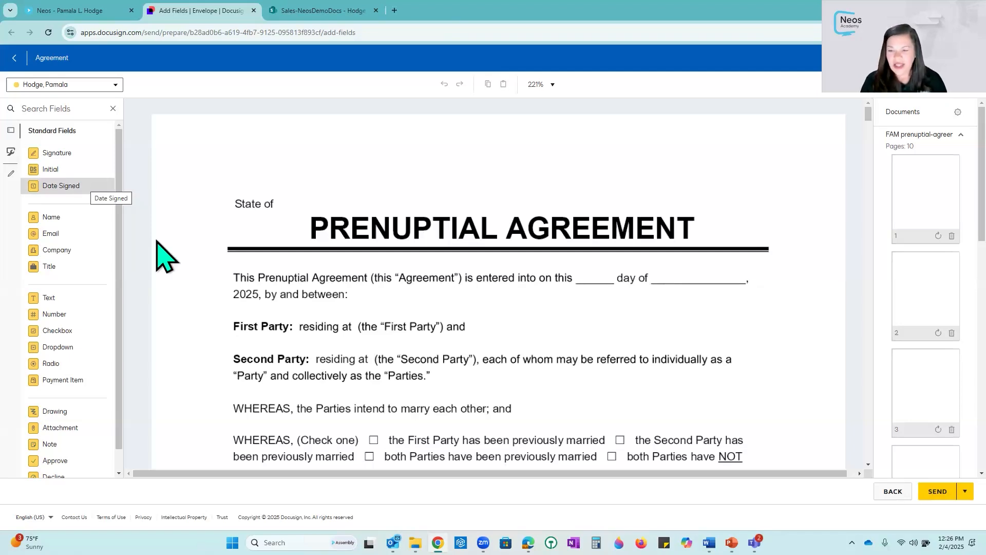
left_click(936, 492)
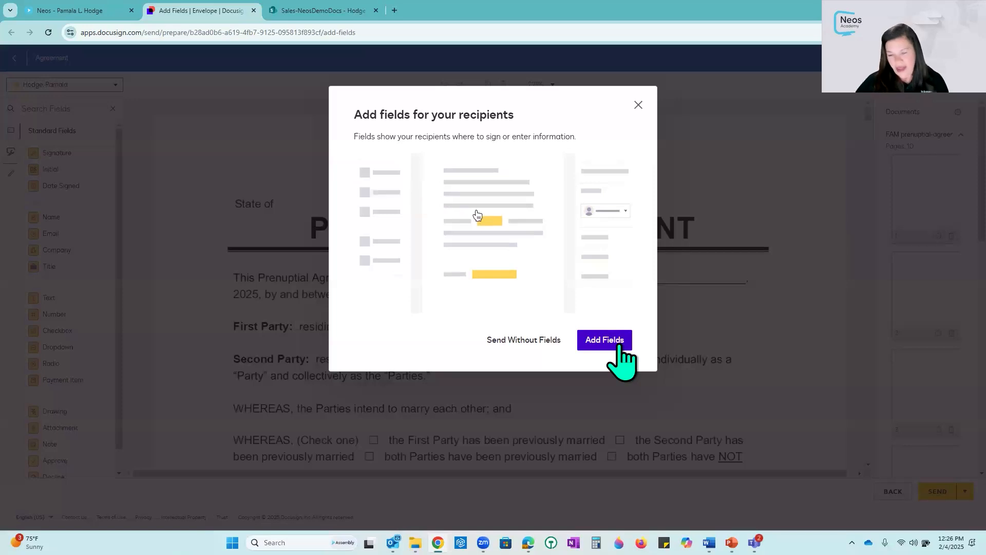
left_click(518, 341)
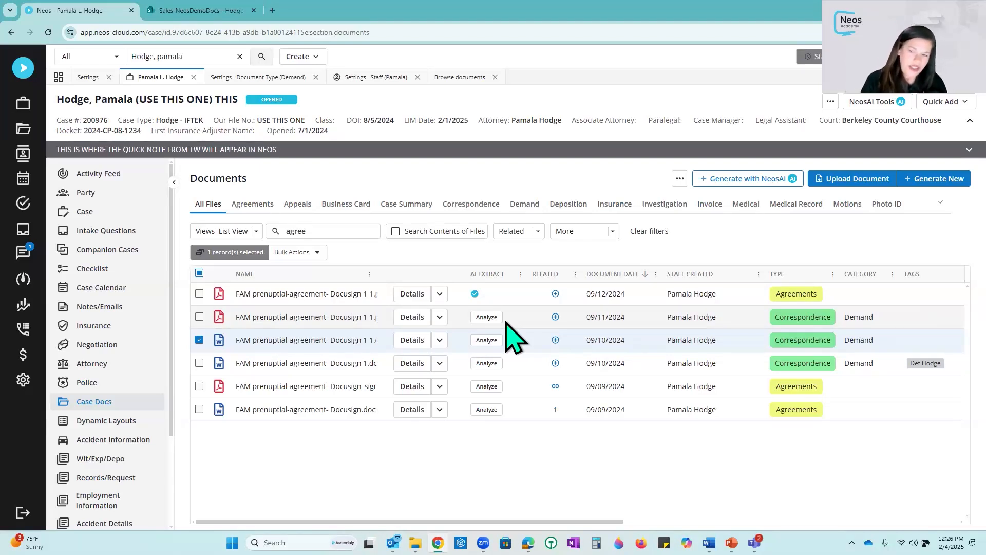
- Open the top FAM prenuptial-agreement PDF to read through it, then close its tab
left_click(314, 296)
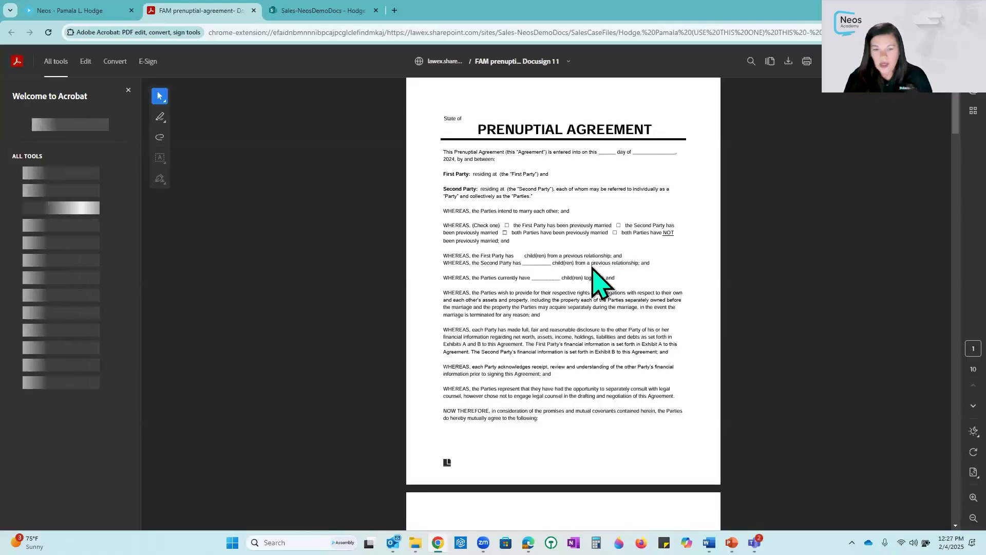
scroll(586, 268, "down", 15)
scroll(591, 275, "down", 3)
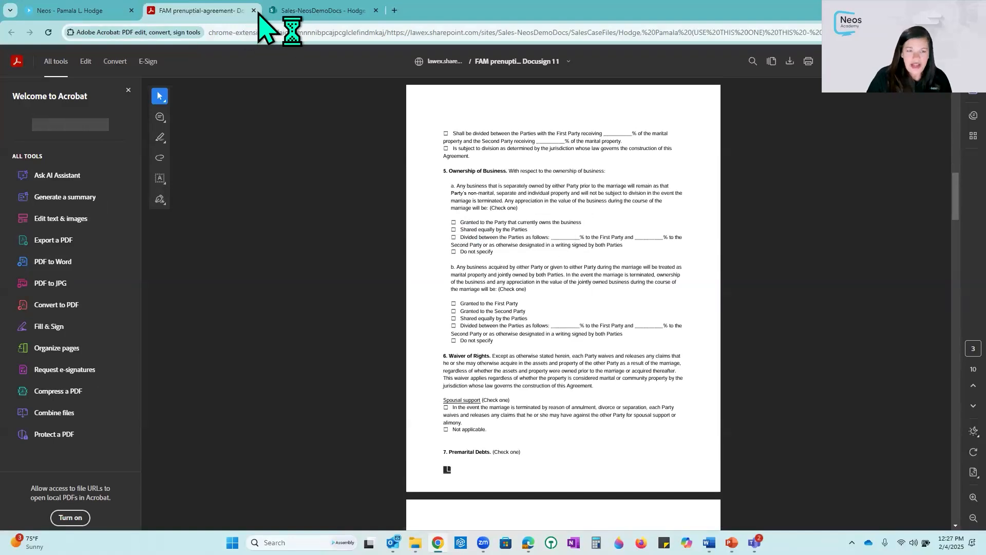
left_click(253, 10)
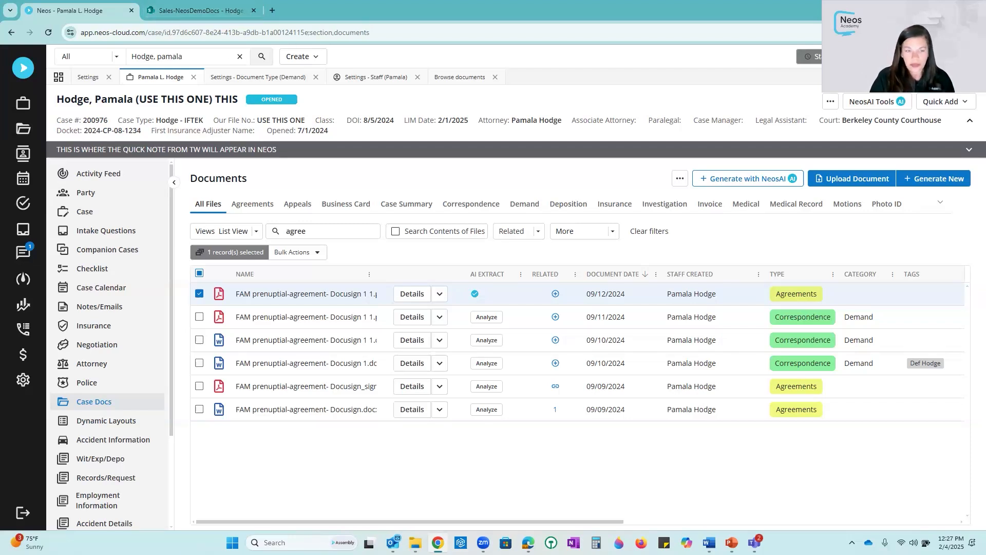
- Browse the Agreements document tab, then return to All Files and clear the search filters
left_click(260, 210)
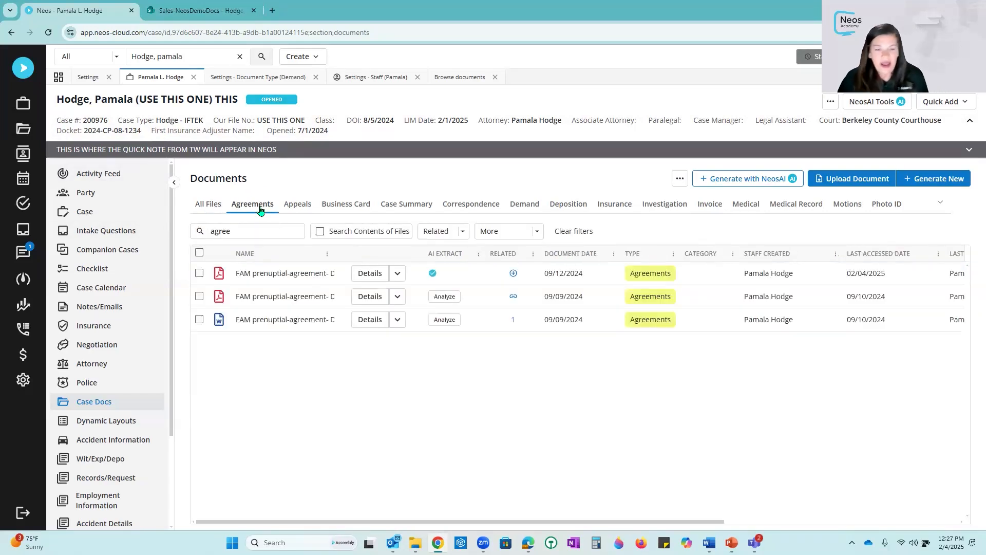
left_click(244, 230)
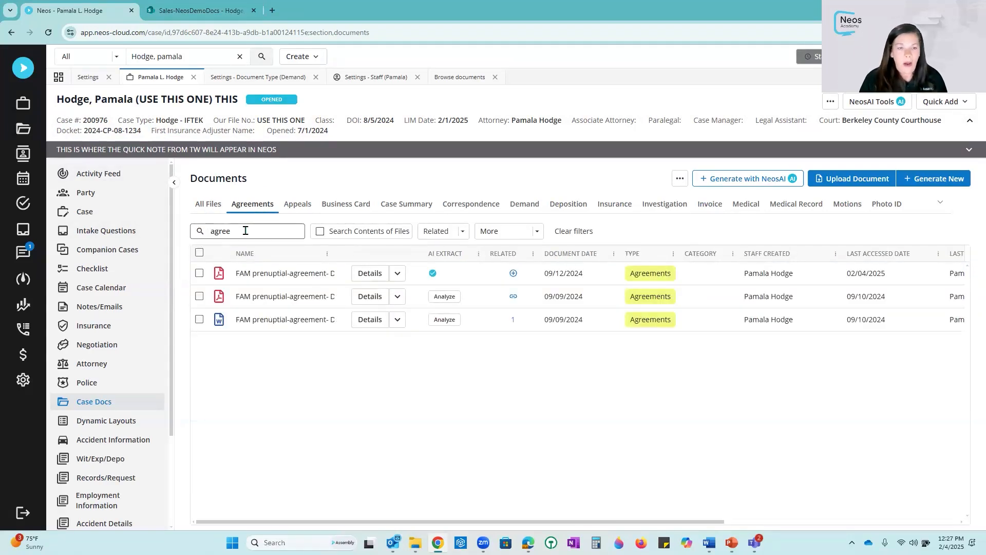
left_click(208, 205)
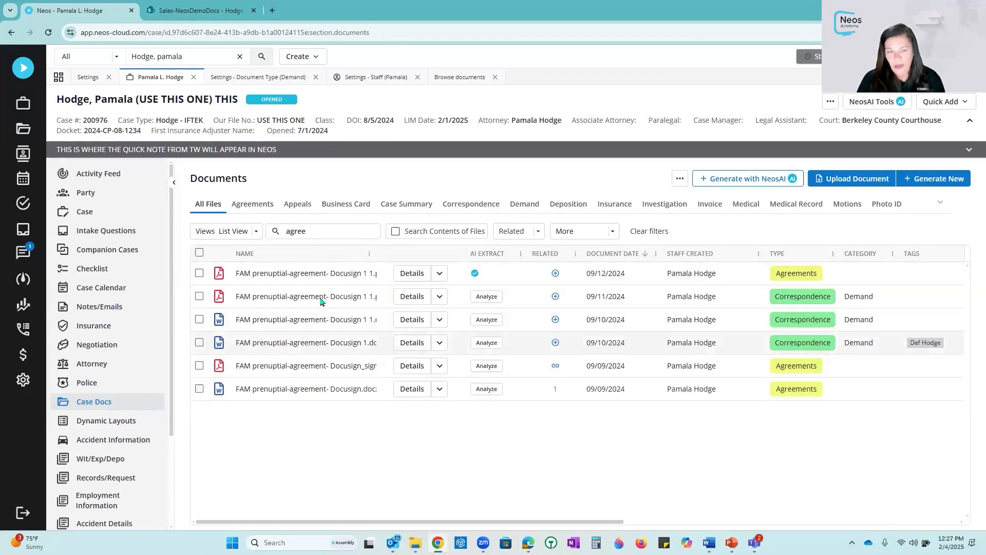
left_click(652, 231)
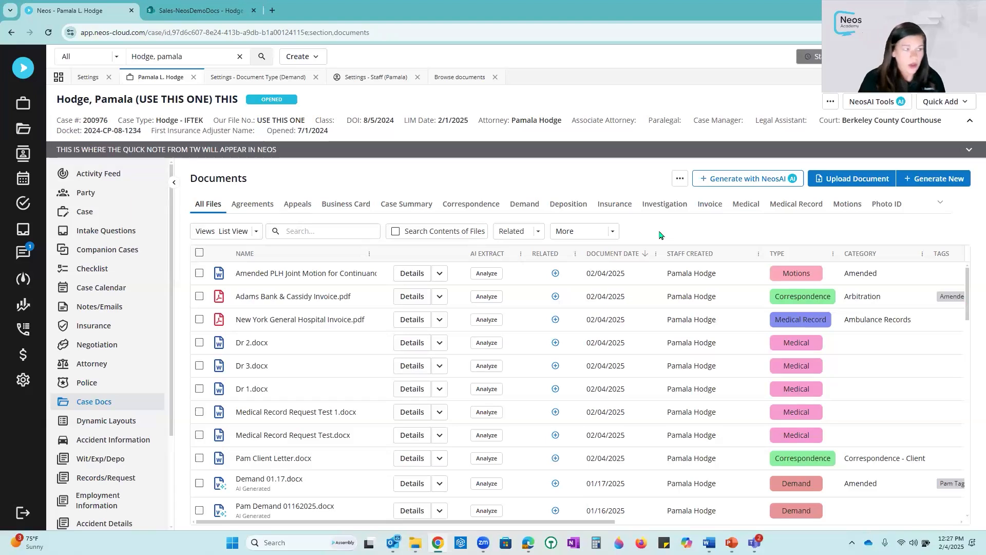
- Try emailing the amended motion, Dr 2.docx and Dr 3.docx from one document's menu, then cancel the email
left_click(199, 274)
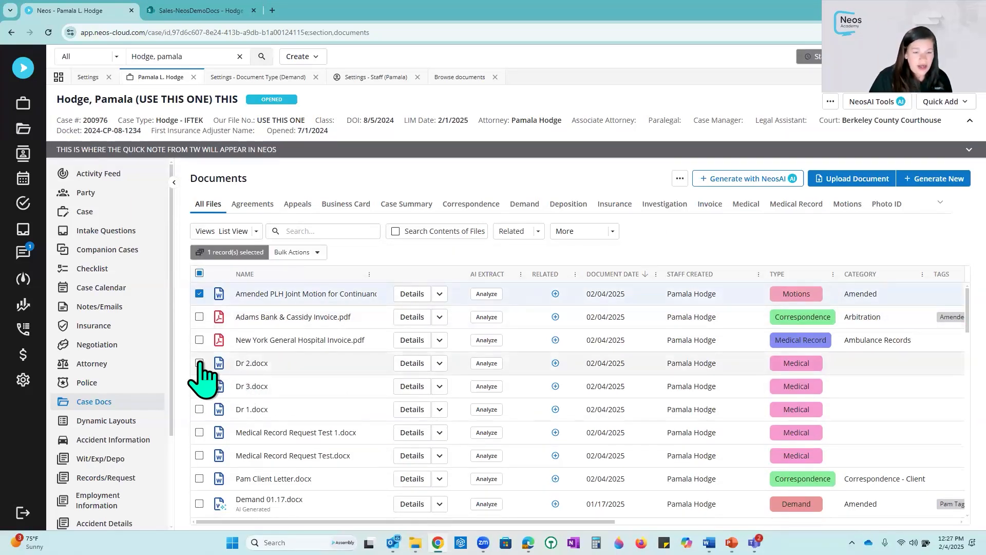
left_click(199, 363)
left_click(200, 385)
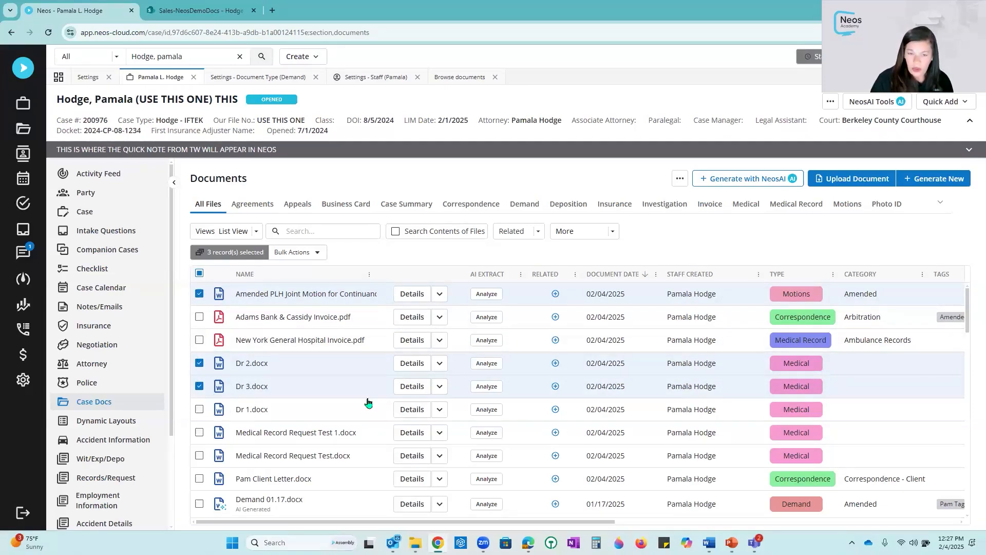
left_click(440, 294)
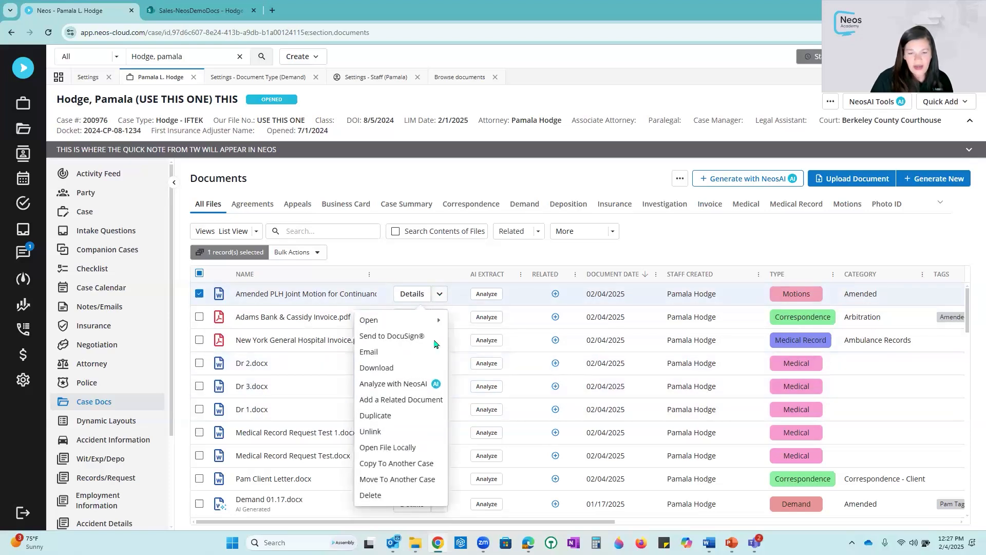
left_click(401, 353)
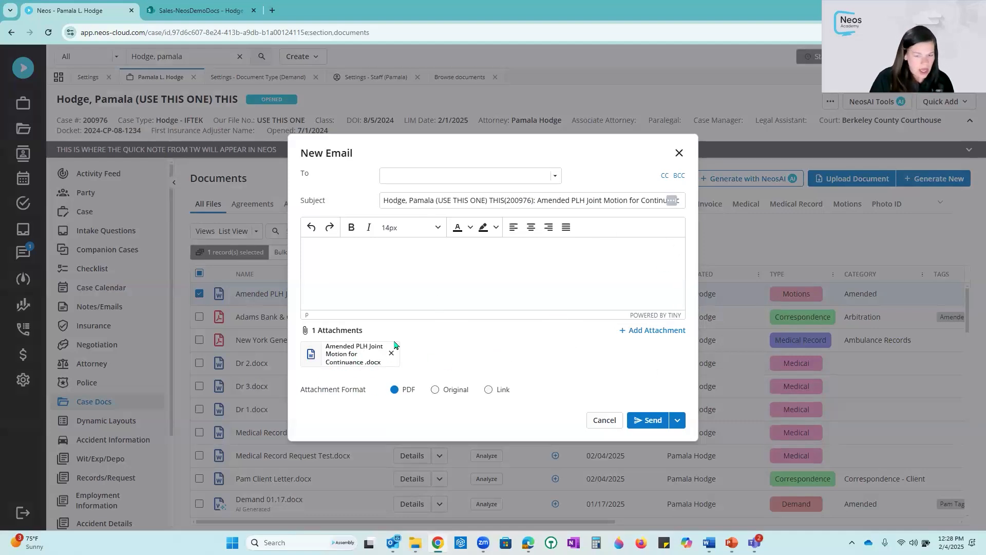
left_click(603, 421)
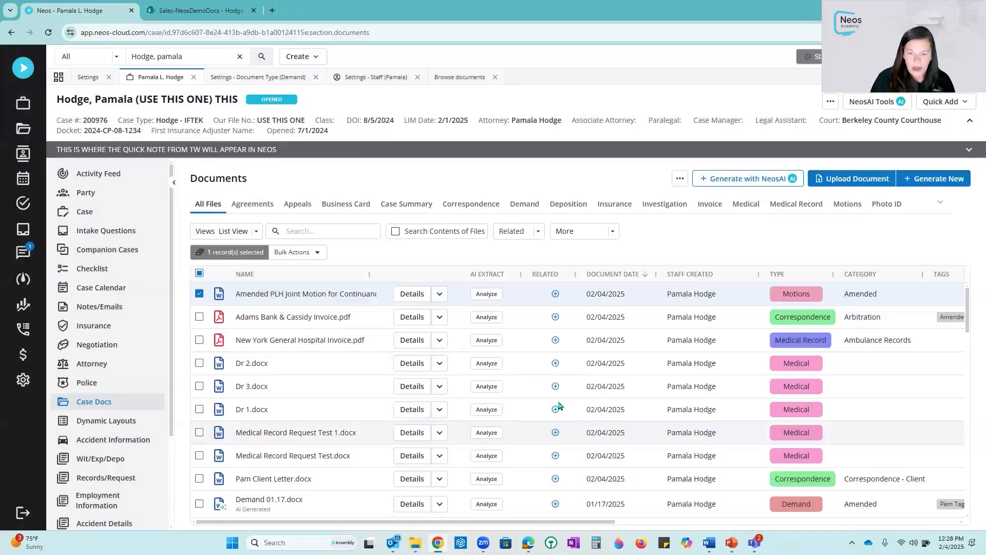
- Add Dr 2.docx and Dr 3.docx to the selection and start a bulk email of the three documents
left_click(199, 363)
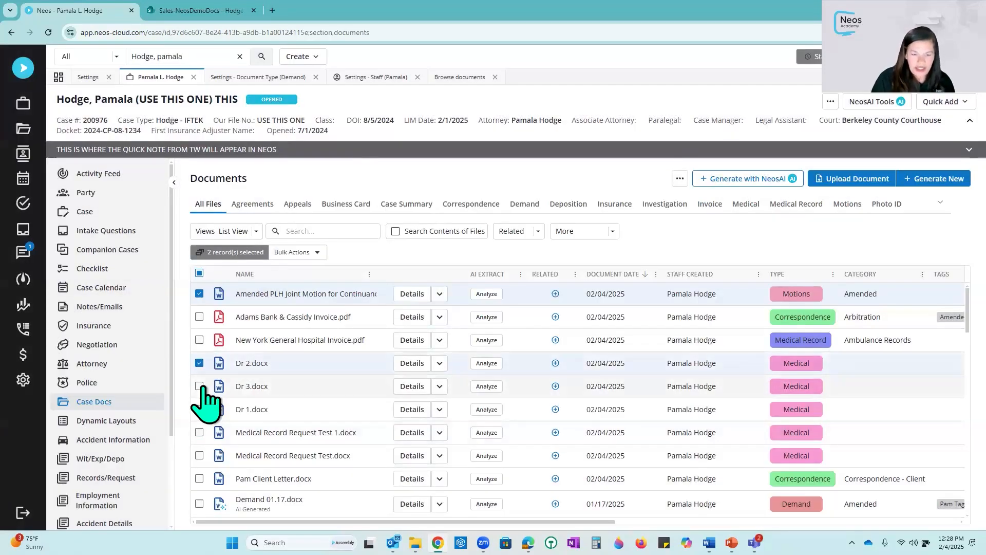
left_click(199, 386)
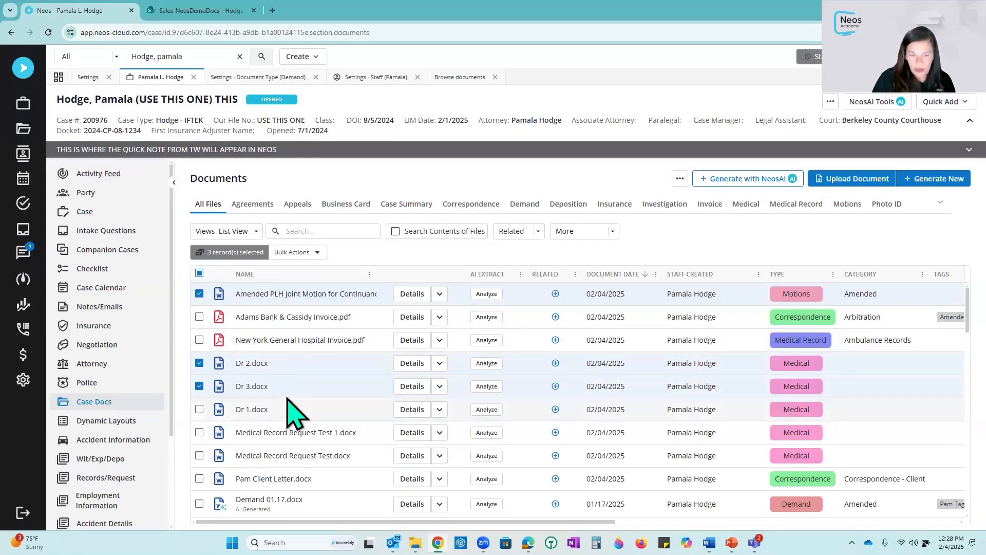
left_click(318, 252)
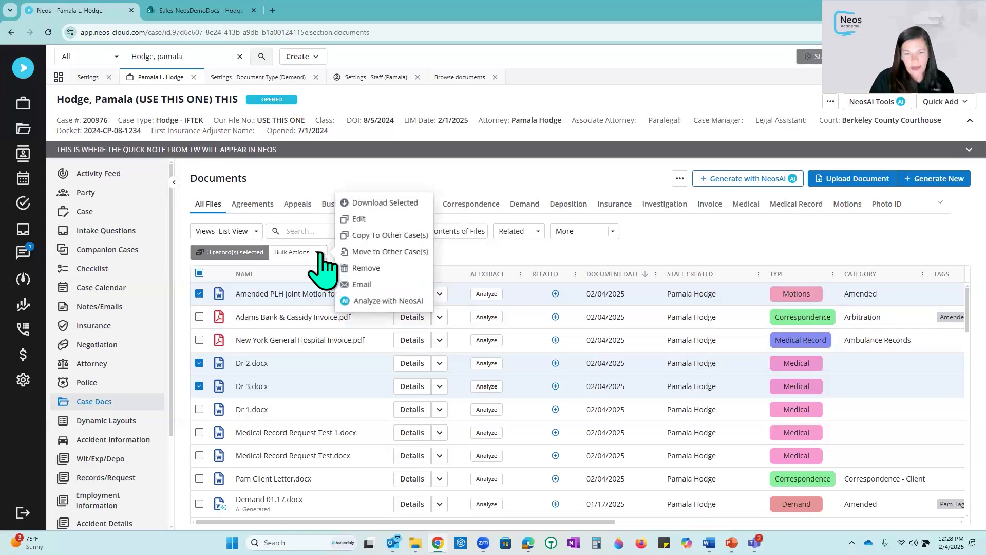
left_click(367, 286)
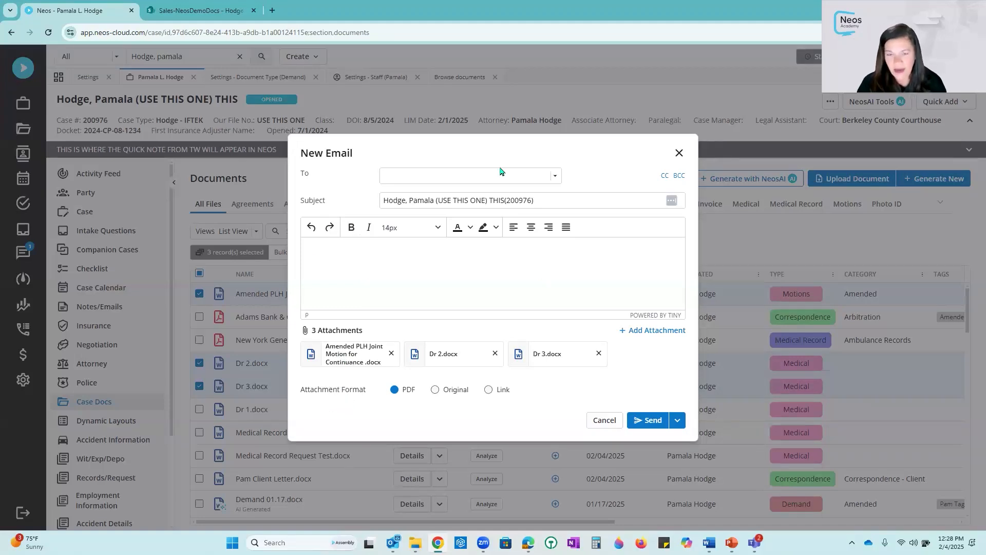
- Address the email to the client and append Additional to the subject line
left_click(555, 176)
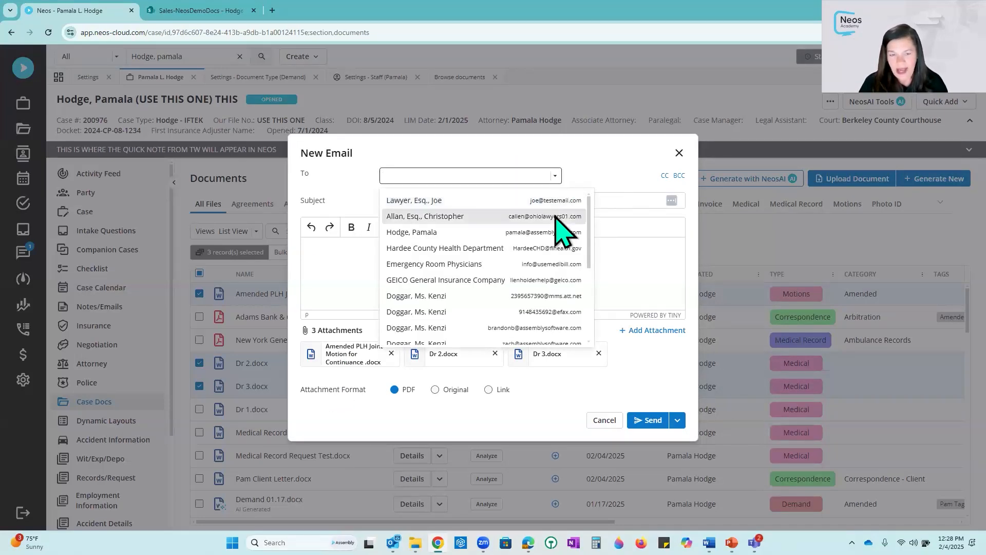
left_click(565, 233)
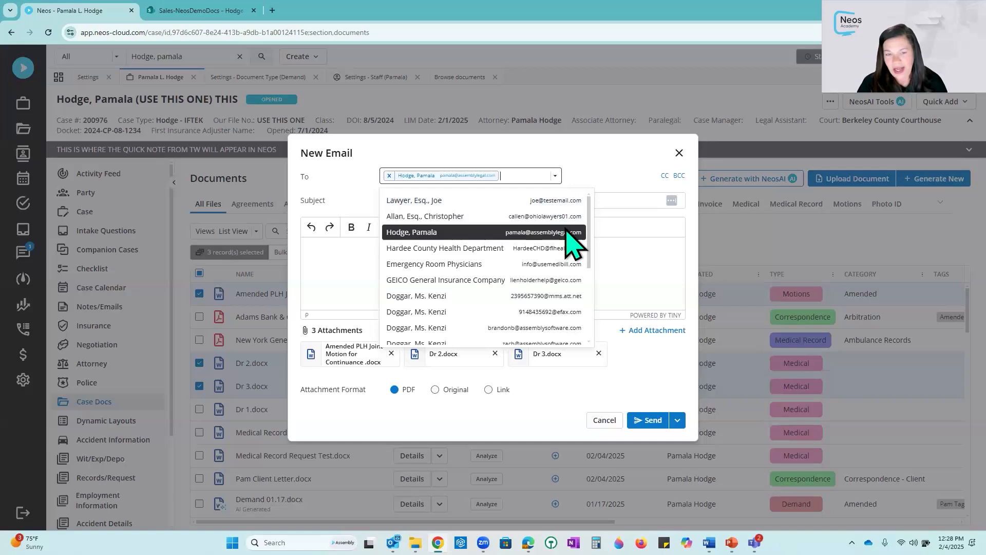
left_click(585, 162)
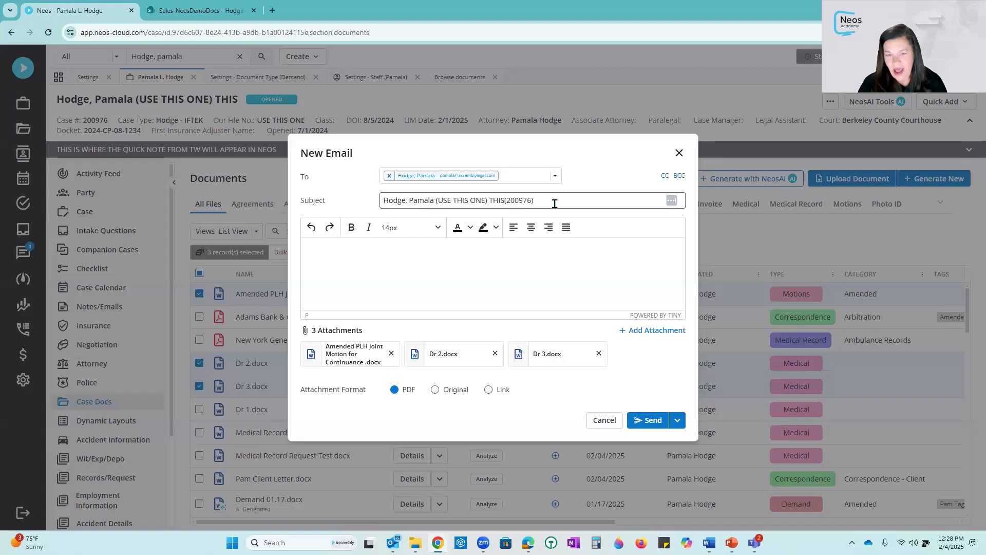
left_click(573, 200)
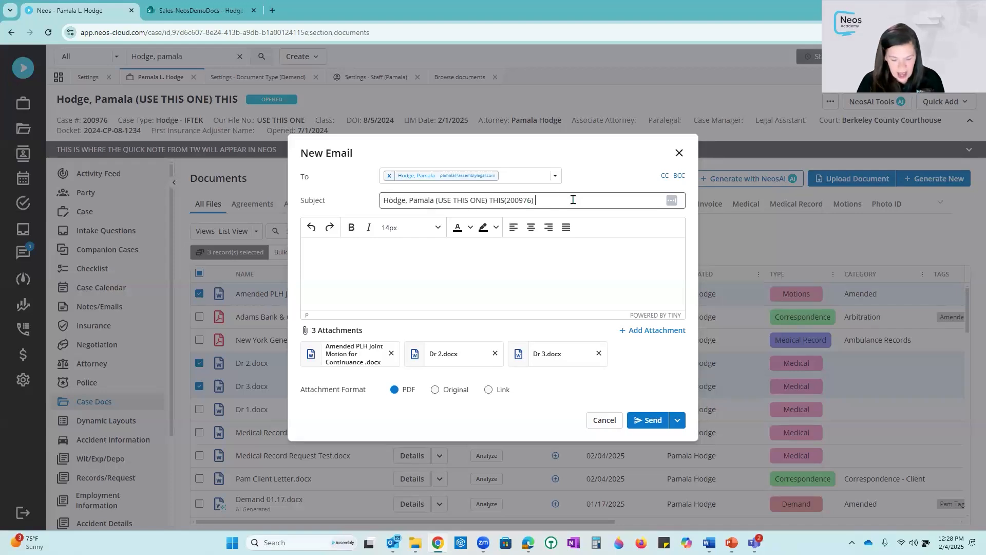
type("Additiona")
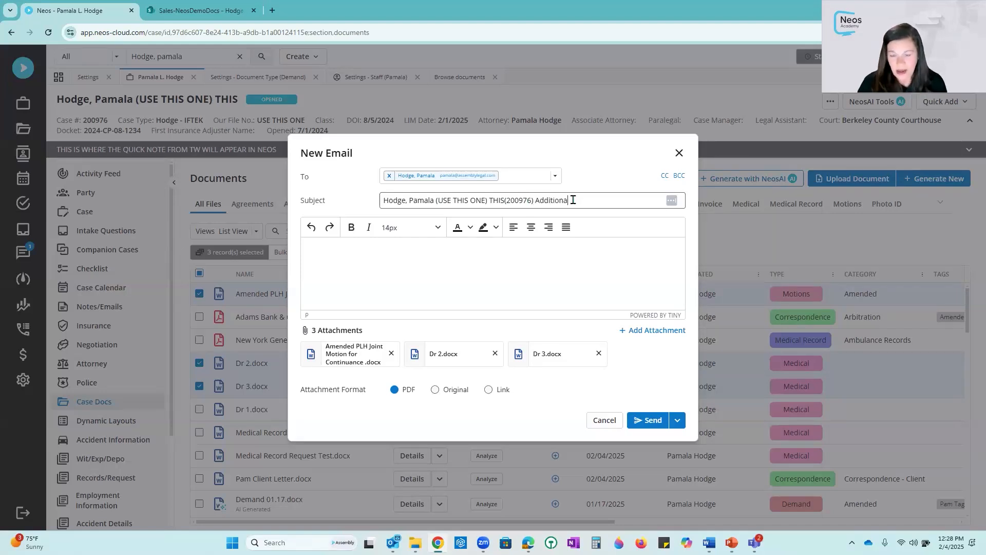
type("l")
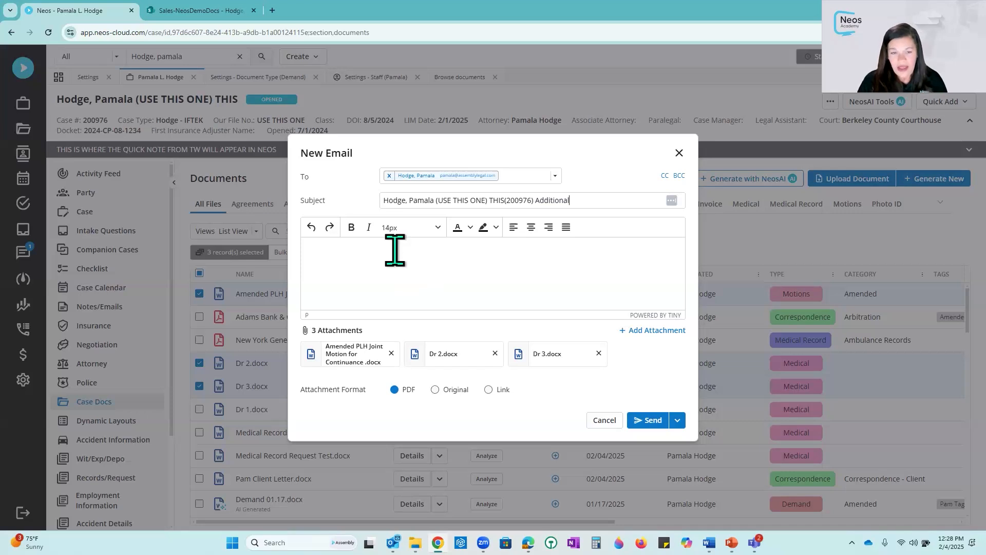
type("Body")
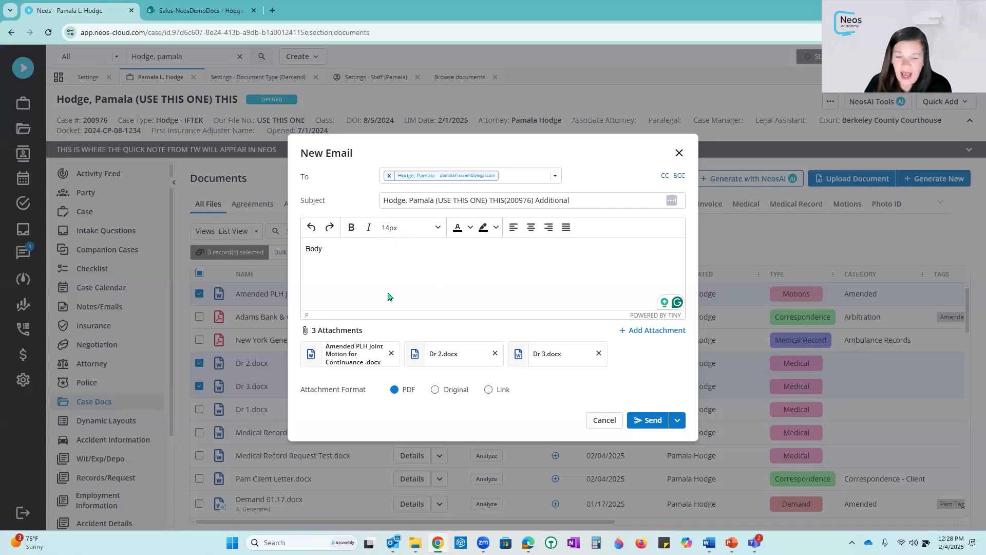
- Write Body as the message and send the email with the attachments in PDF format
left_click_drag(300, 390, 367, 392)
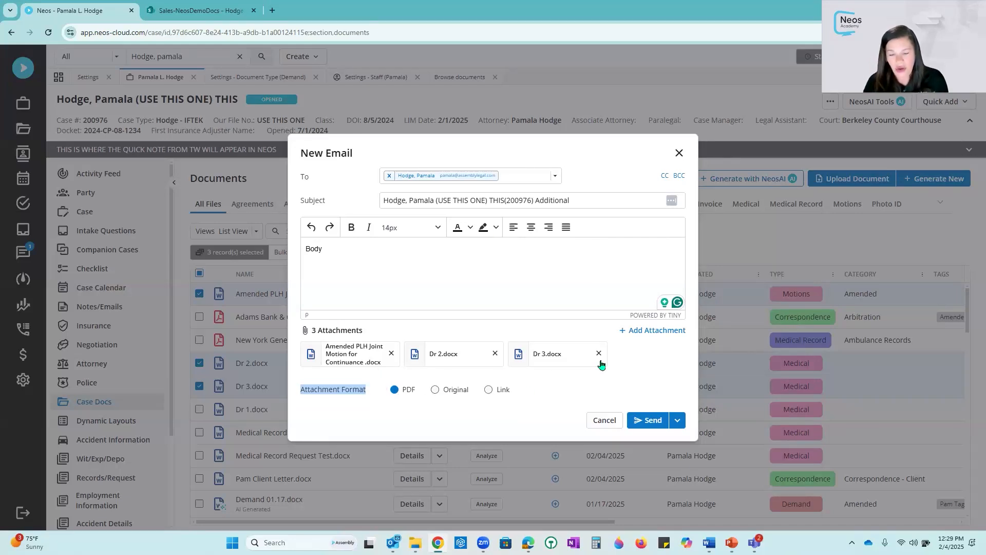
left_click(435, 389)
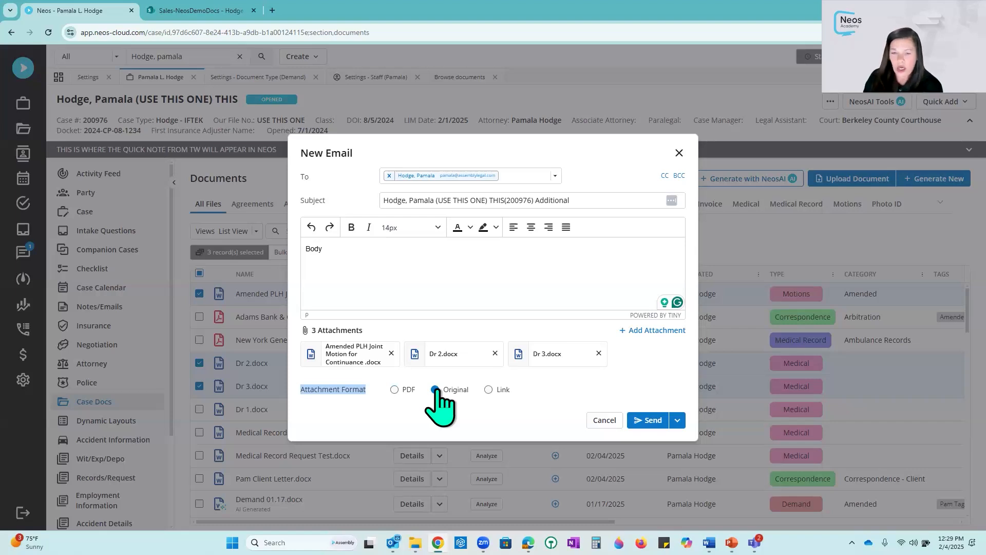
left_click(394, 390)
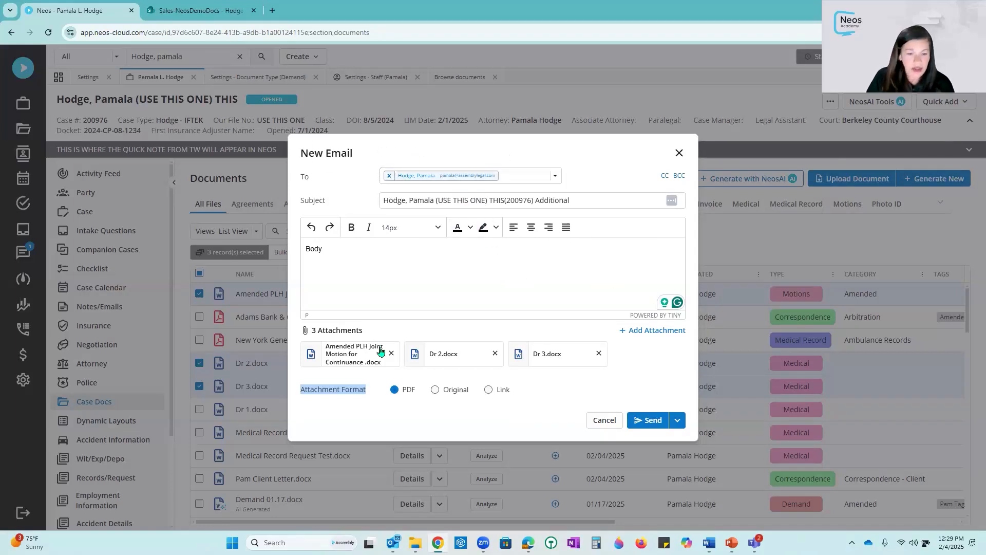
left_click(650, 421)
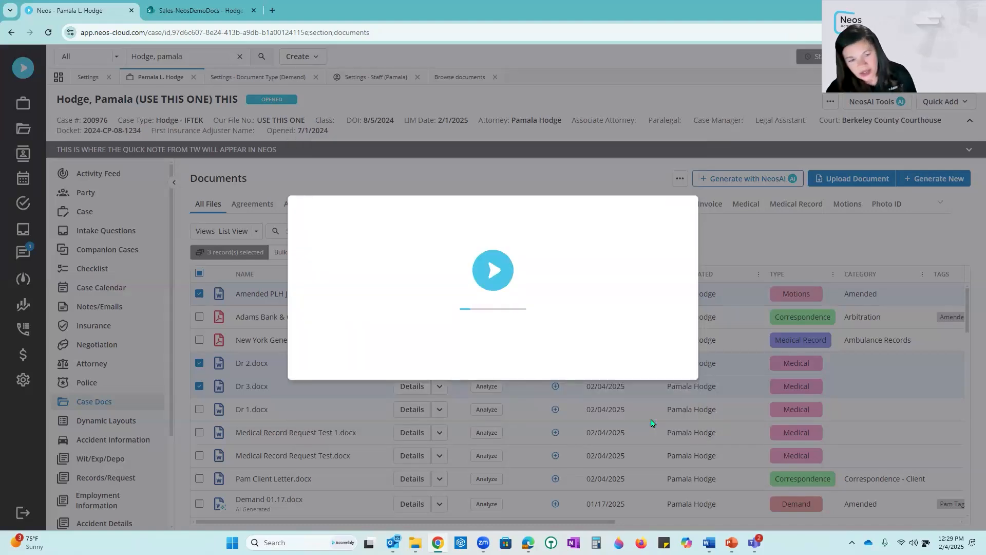
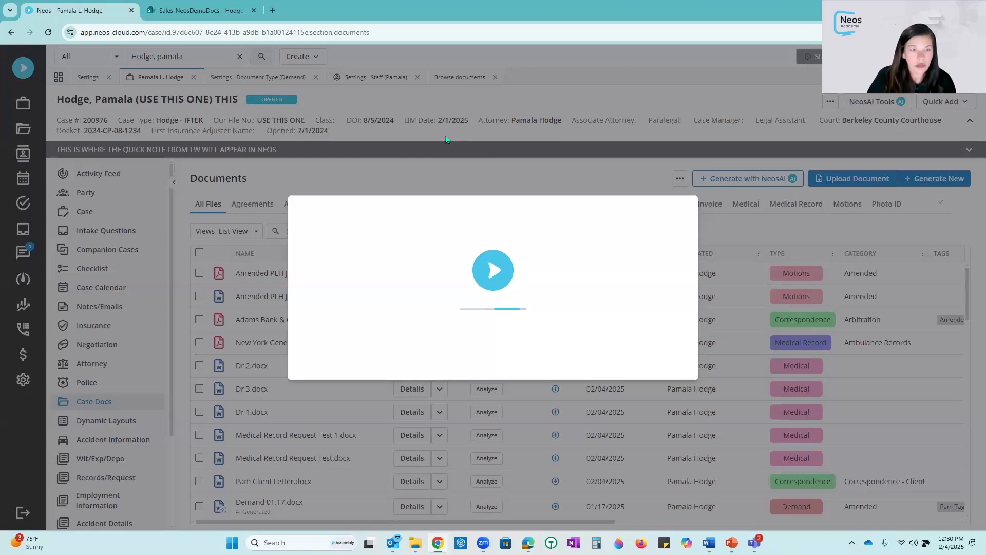
- Reload the case page and open the case's Notes/Emails section
left_click(49, 33)
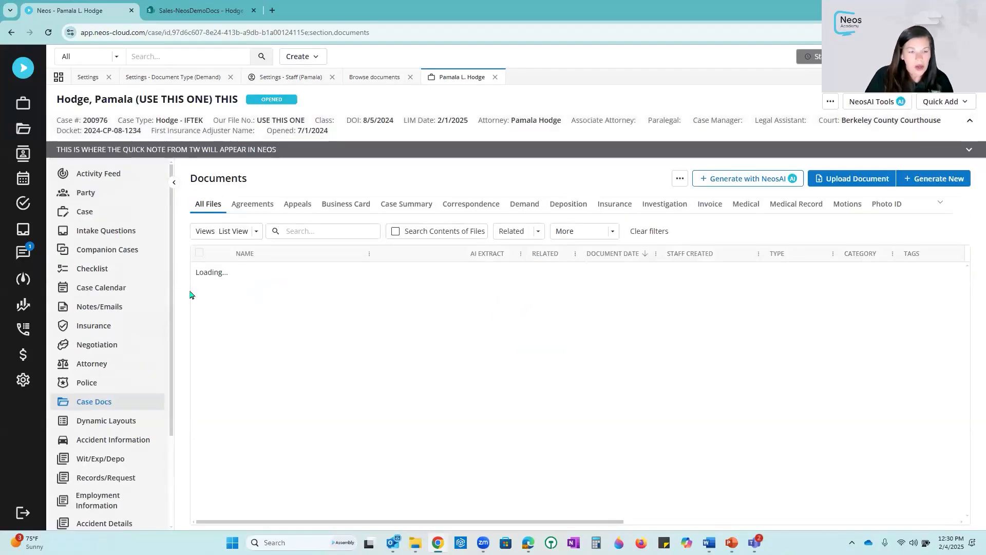
left_click(119, 309)
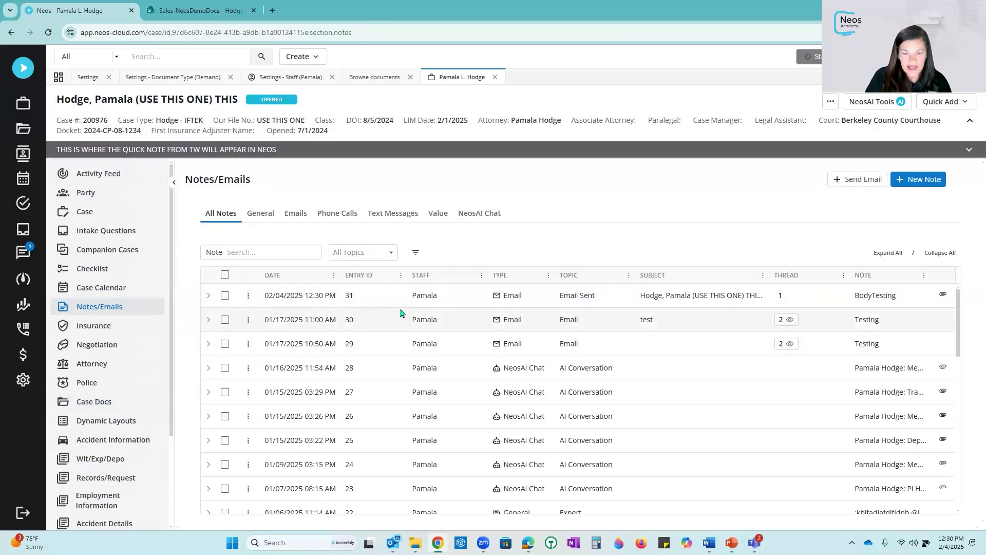
- Expand the most recent sent email note and open its full details
left_click_drag(640, 297, 786, 307)
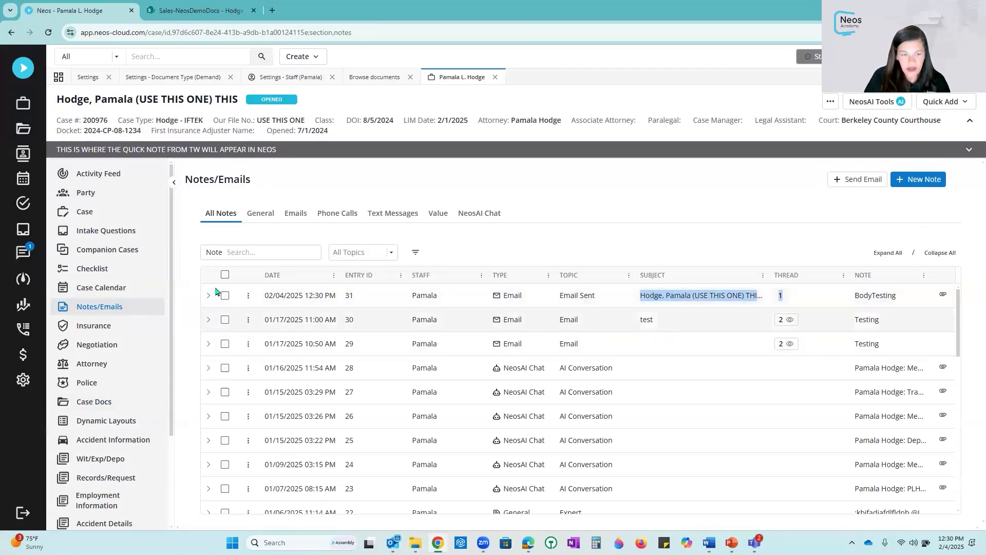
left_click(209, 295)
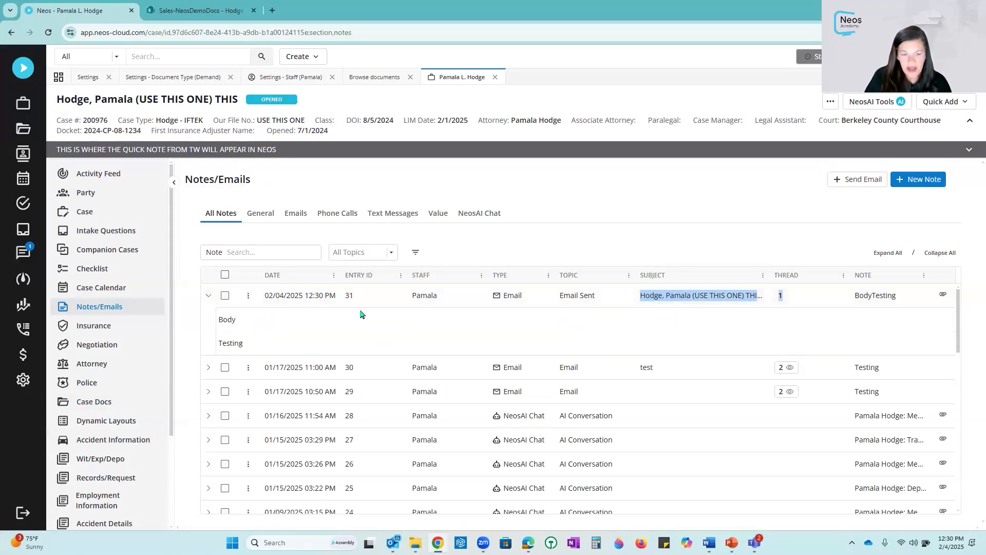
double_click(322, 296)
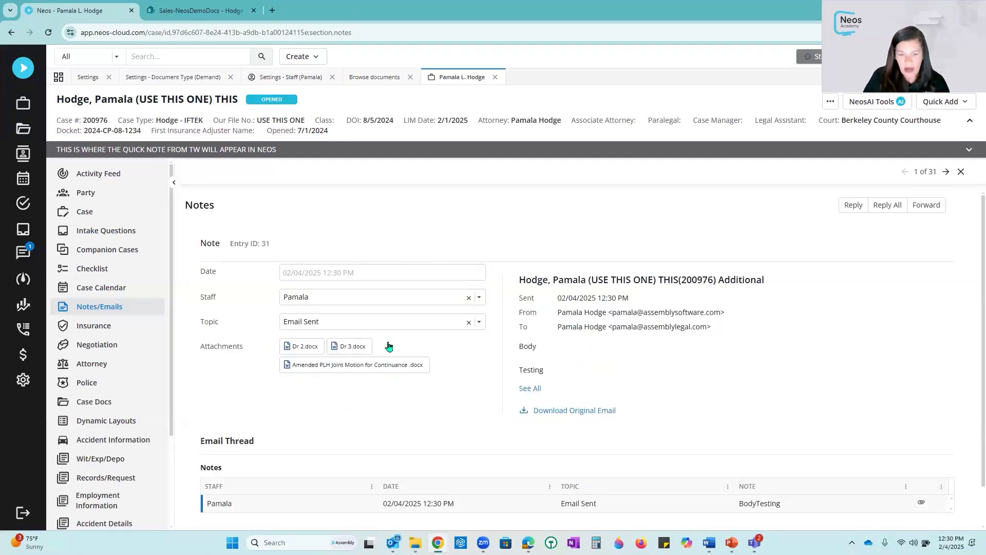
- Download the original sent email, open it to review the PDF attachments, then close it
left_click(602, 415)
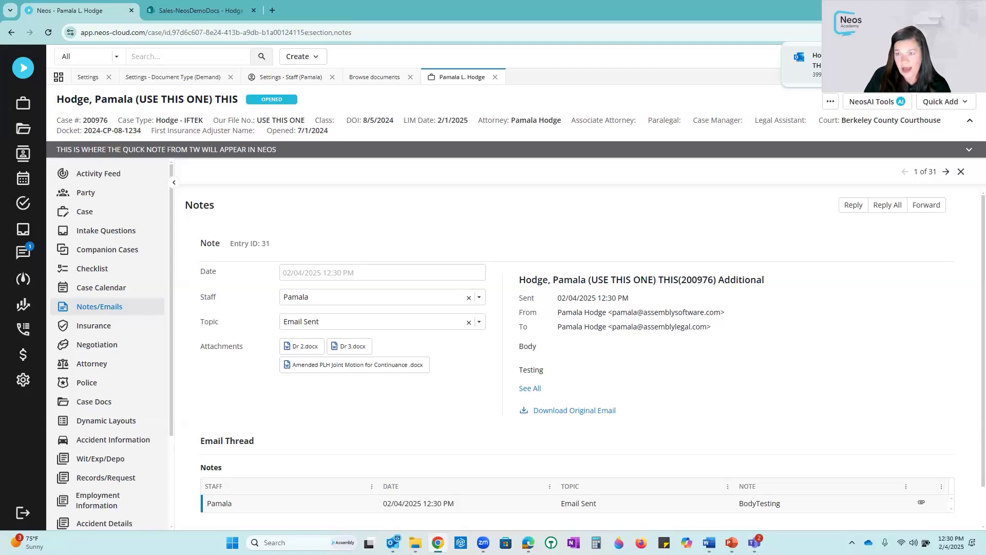
left_click(801, 64)
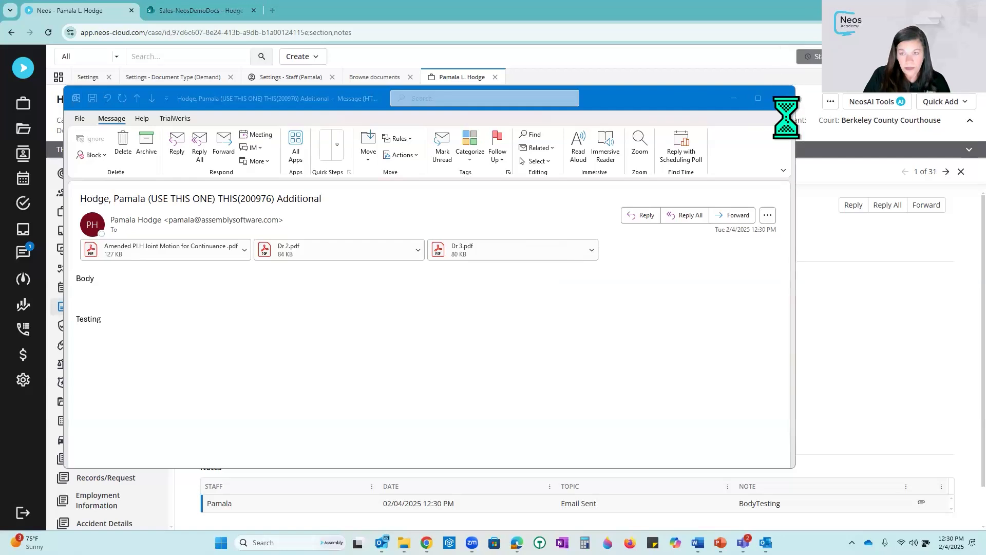
left_click(783, 98)
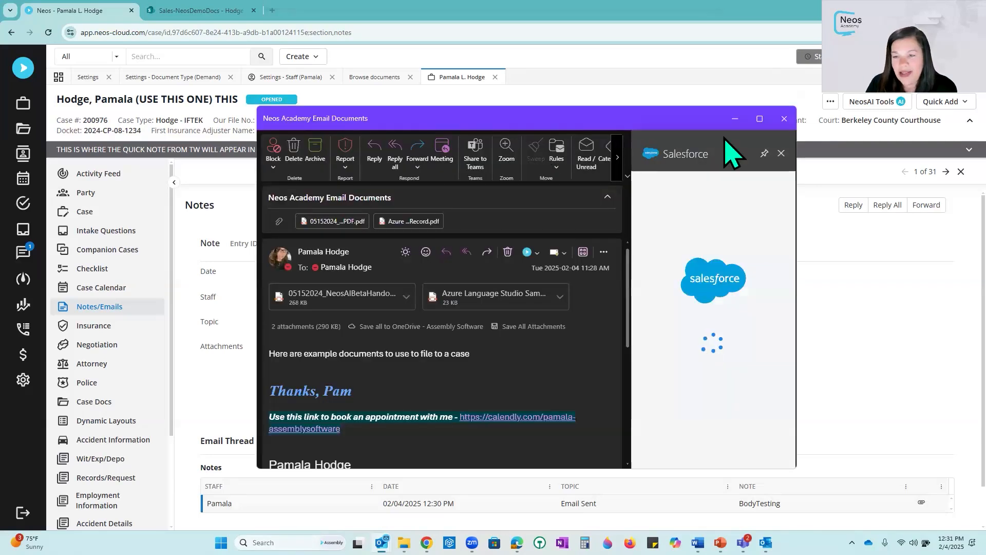
- Maximize the Neos Academy Email Documents message and start tagging it with Neos for Outlook's Tag Email
left_click(759, 119)
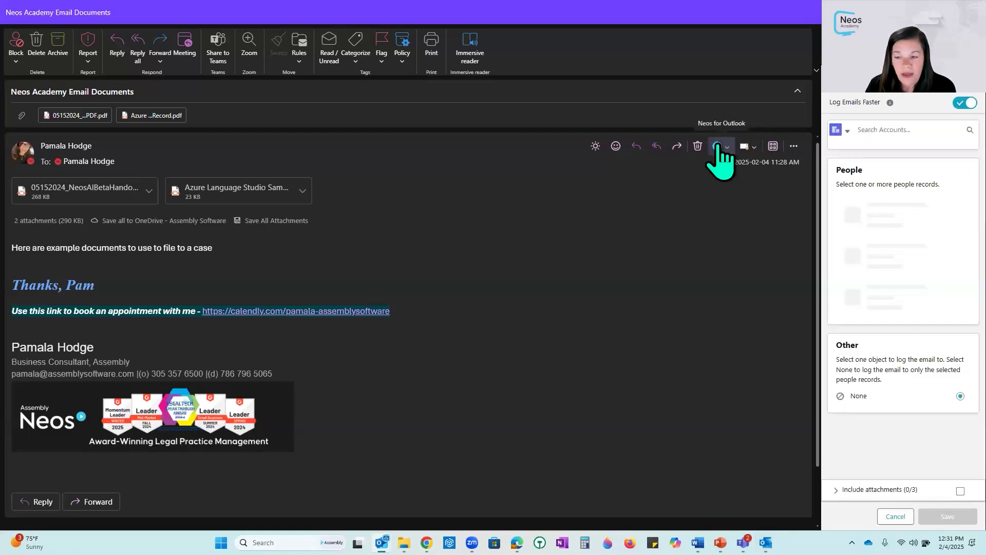
left_click(718, 146)
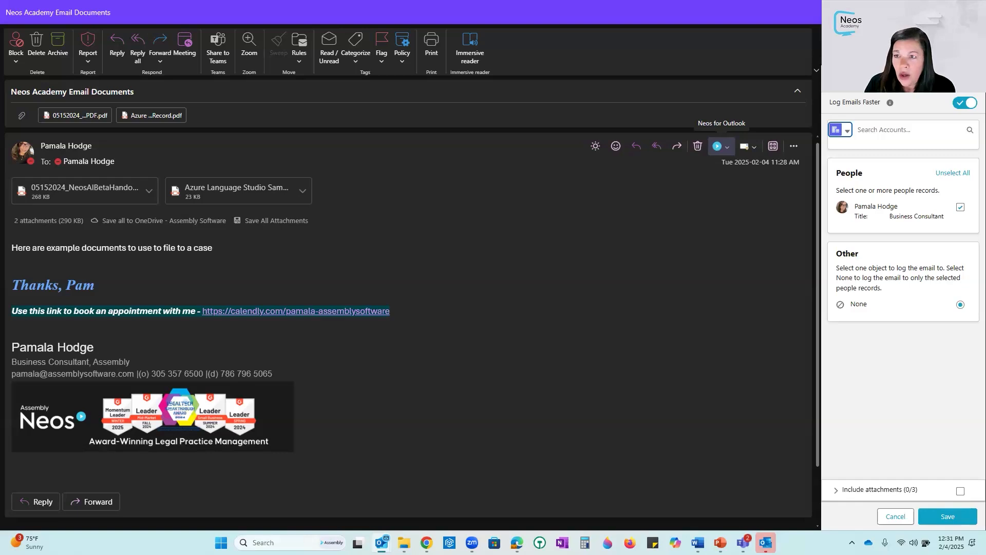
left_click(717, 146)
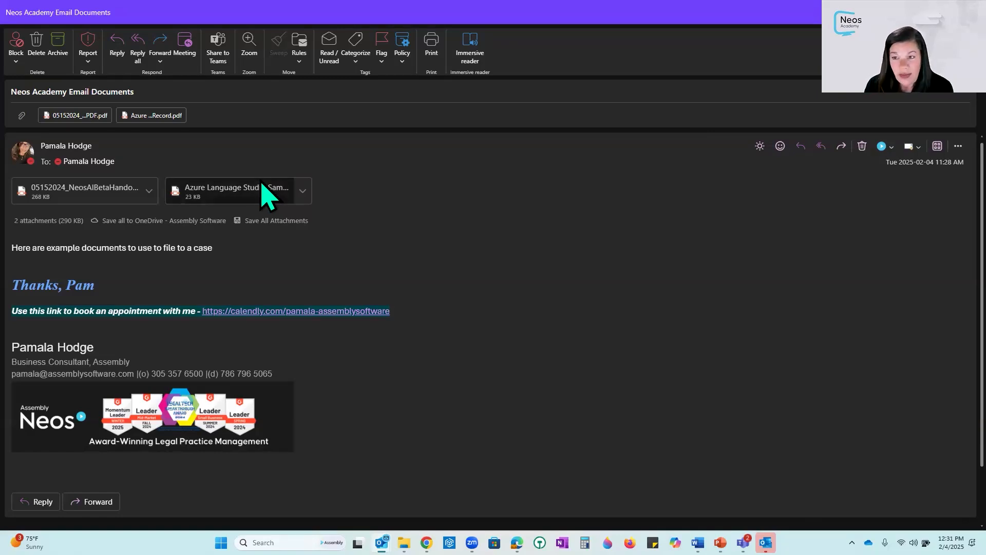
left_click(882, 147)
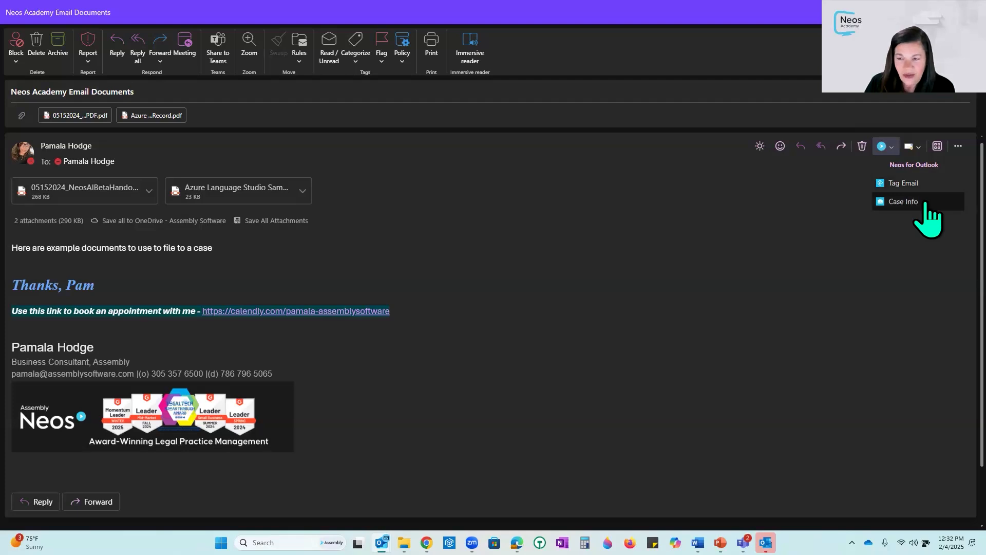
left_click(905, 184)
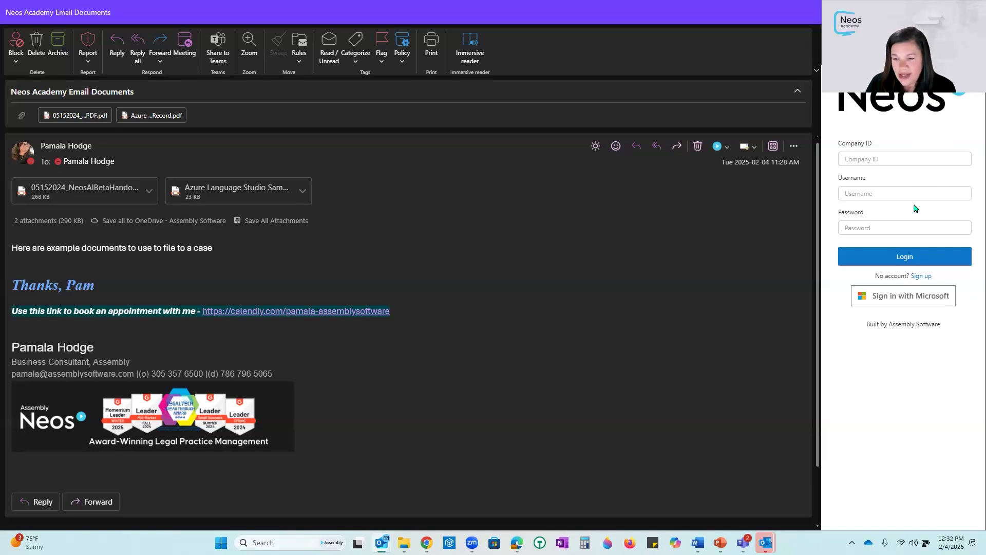
- Enter Sales as the company ID and choose the saved work e-mail as the username
left_click(894, 161)
type("Sales")
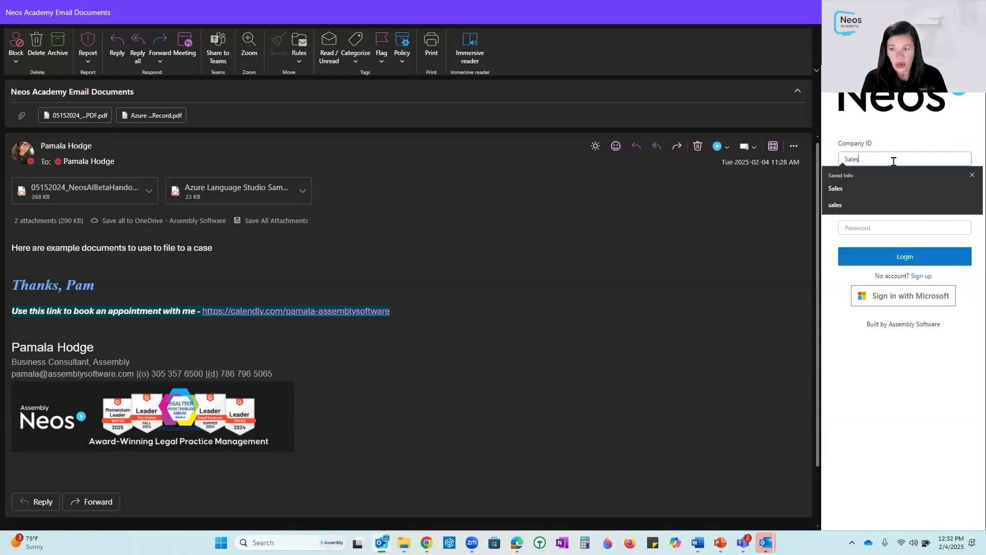
left_click(862, 191)
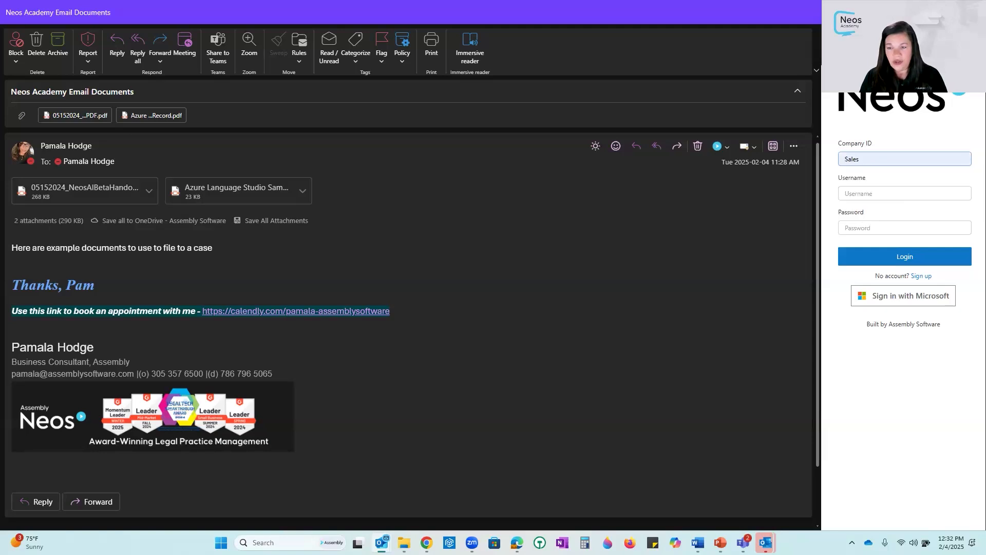
left_click(891, 193)
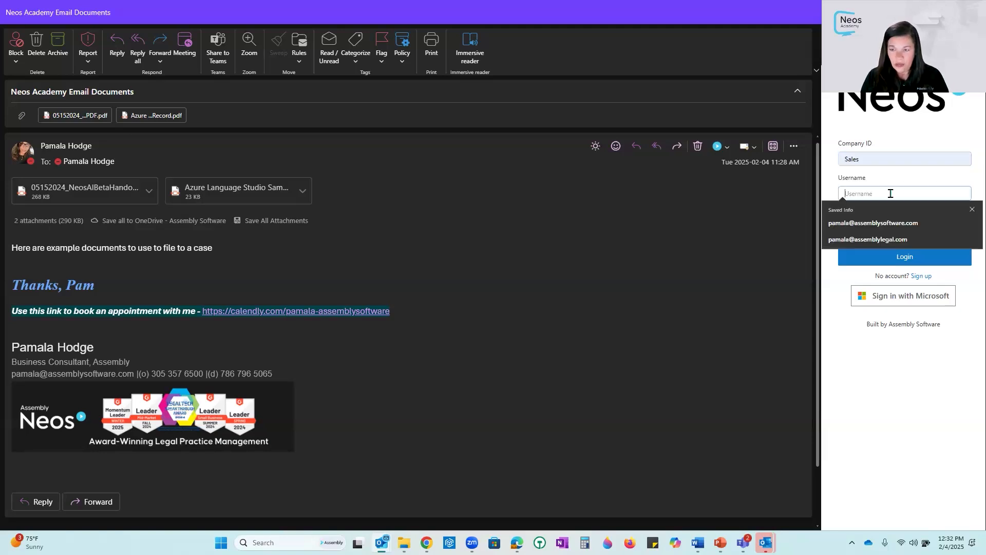
left_click(905, 223)
left_click(906, 225)
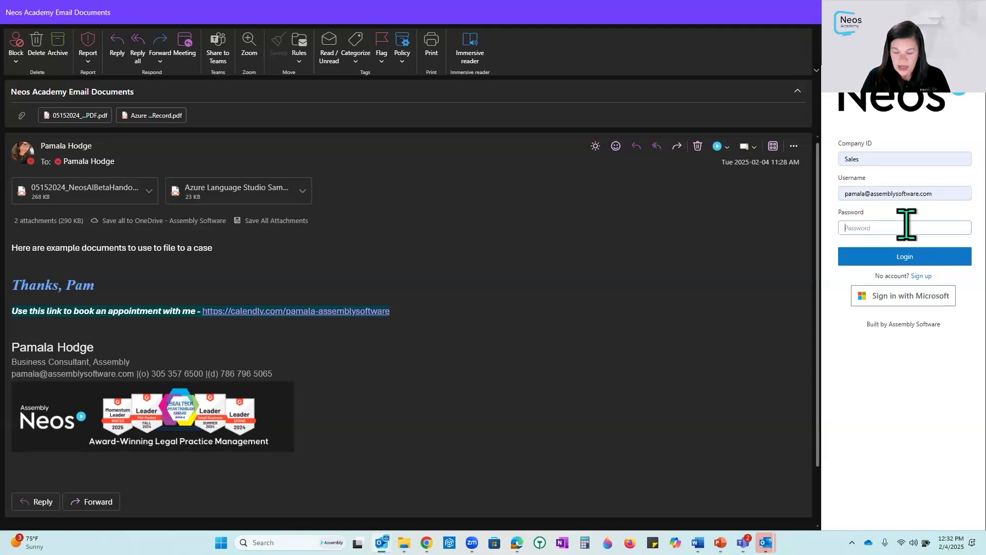
- Enter the account password and log in to Neos for Outlook
type("•")
key("BackSpace")
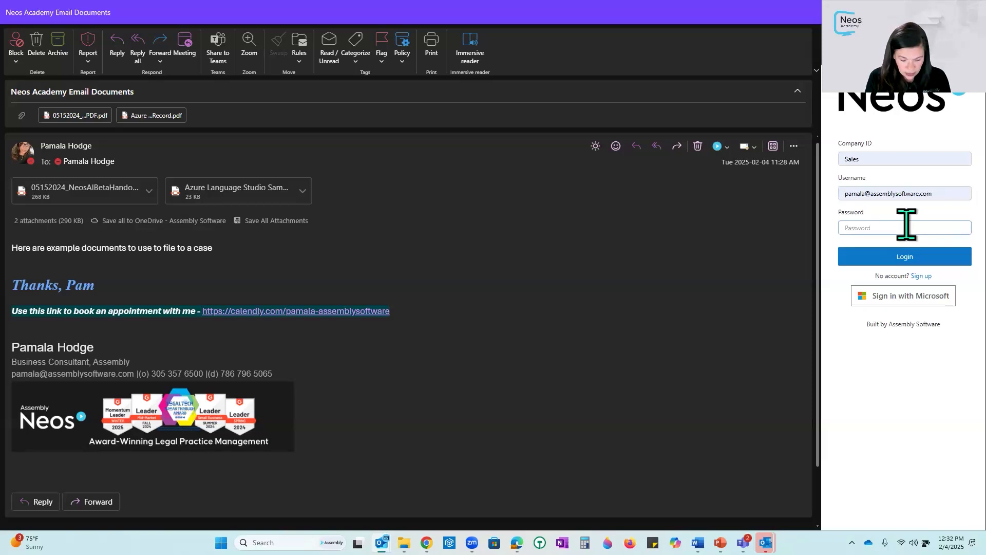
type("•")
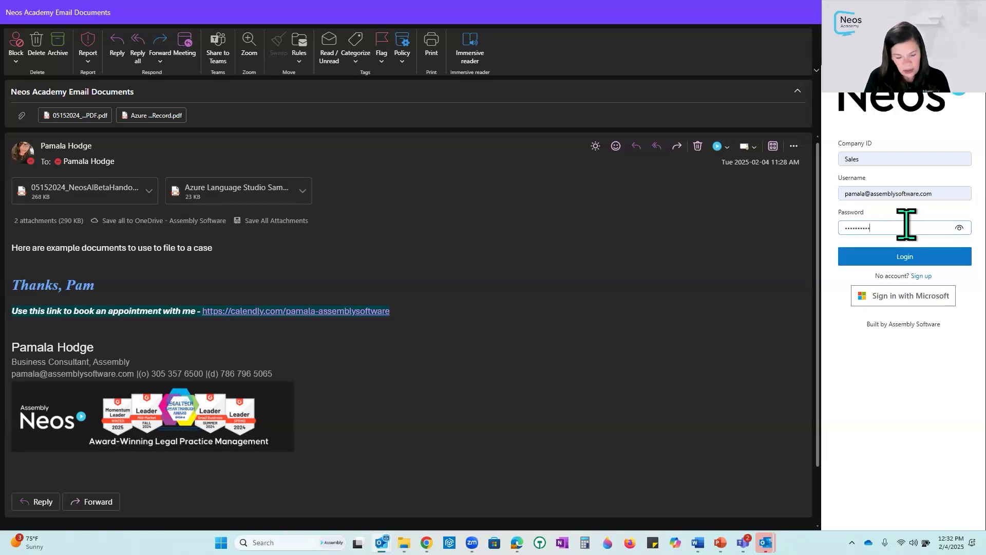
left_click(921, 258)
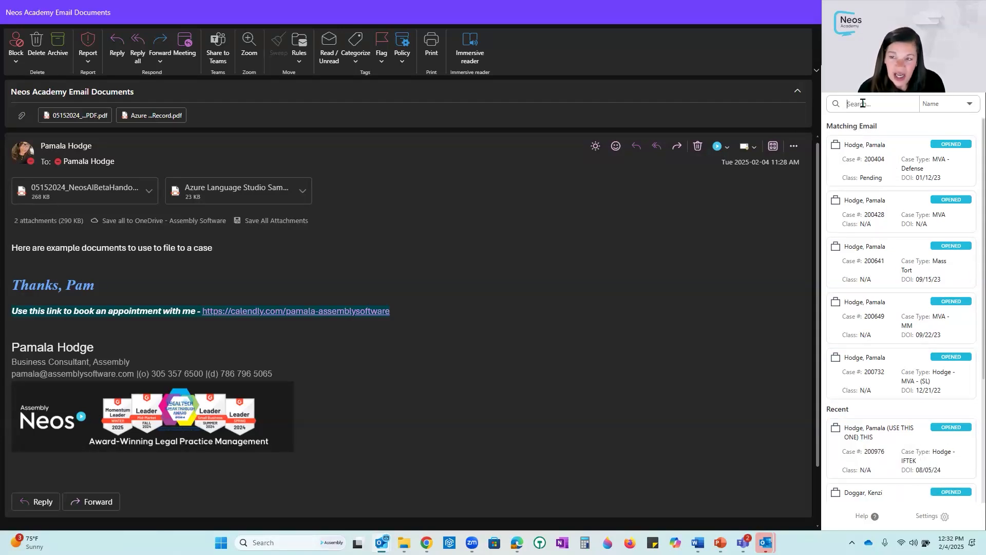
left_click(940, 104)
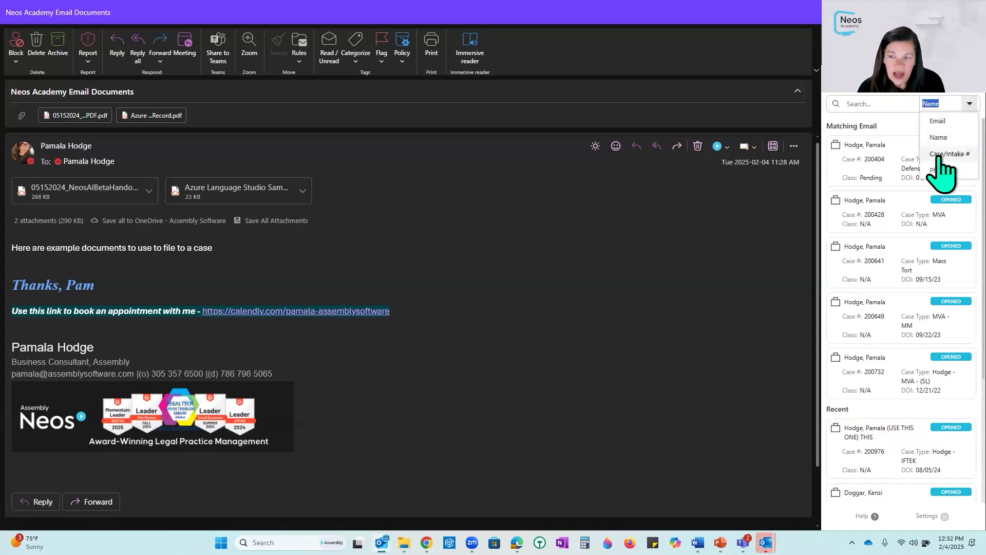
left_click(871, 106)
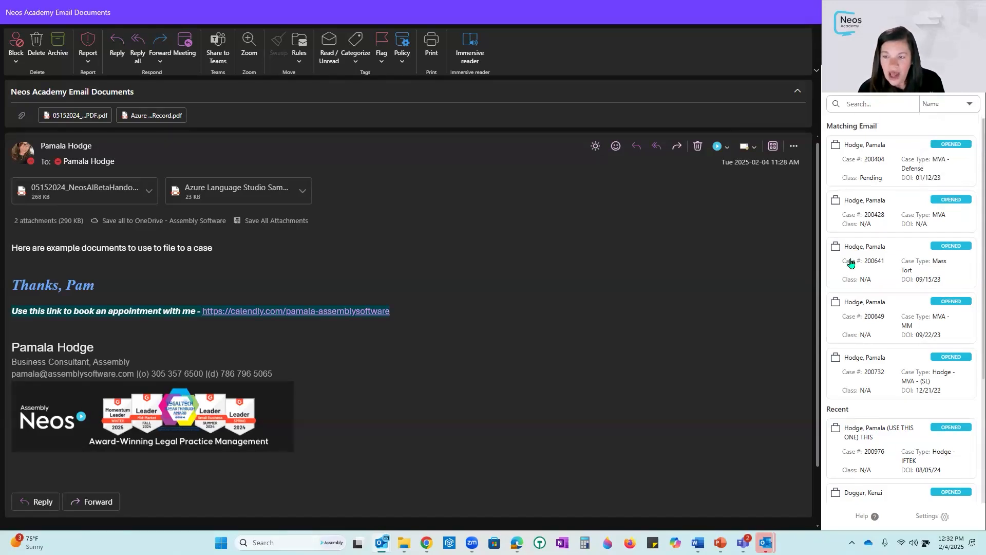
left_click(913, 427)
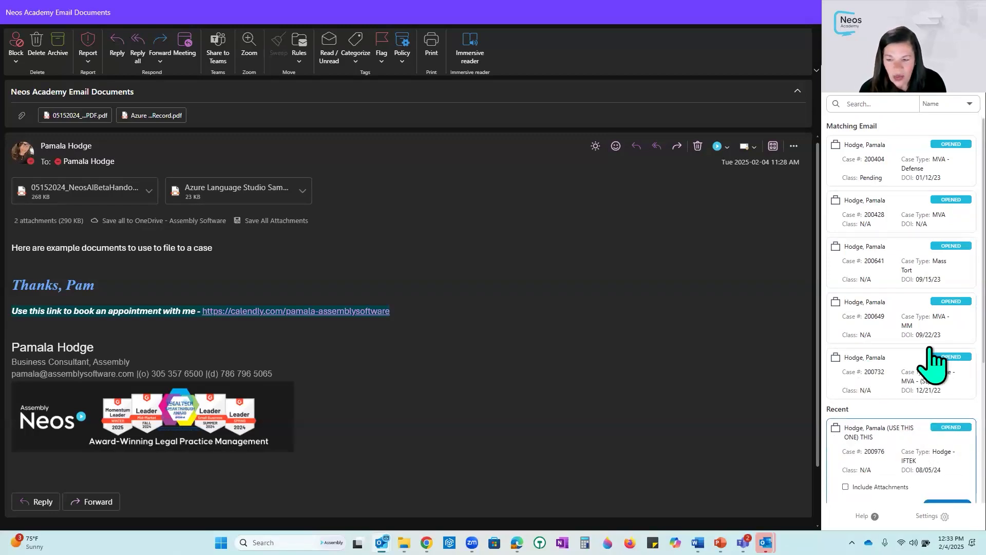
scroll(936, 363, "down", 3)
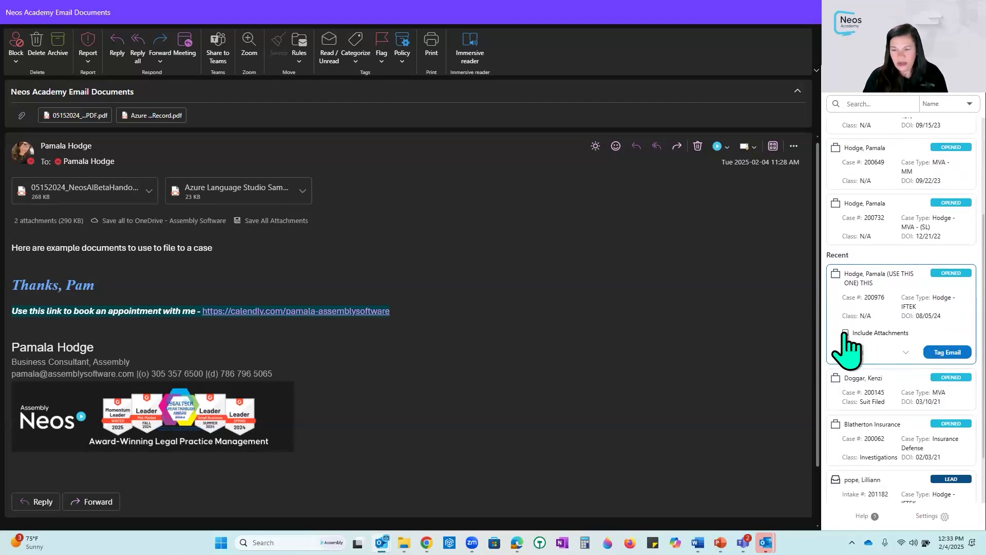
left_click(845, 333)
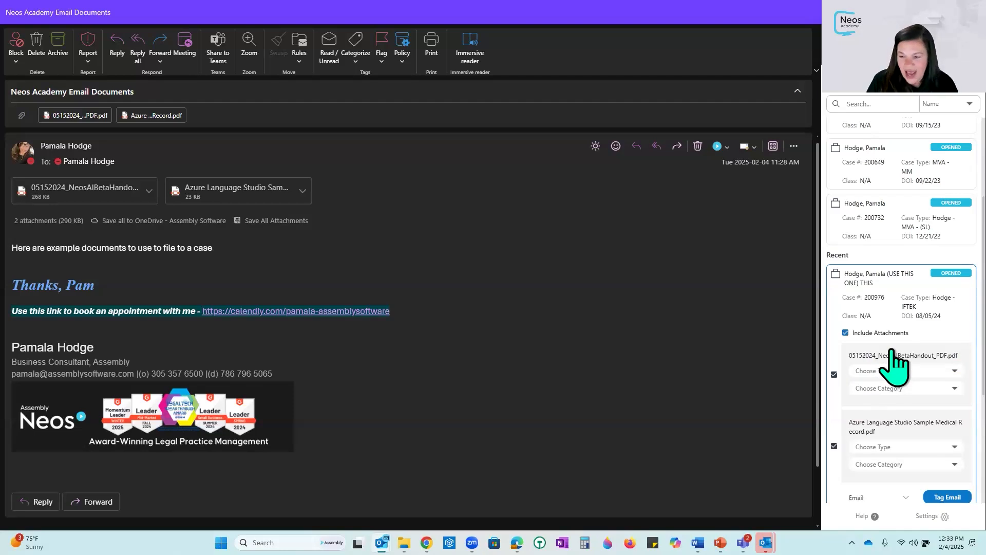
- Set the NeosAIBetaHandout PDF's type to Correspondence and category to Correspondence - Attorney
scroll(892, 354, "down", 1)
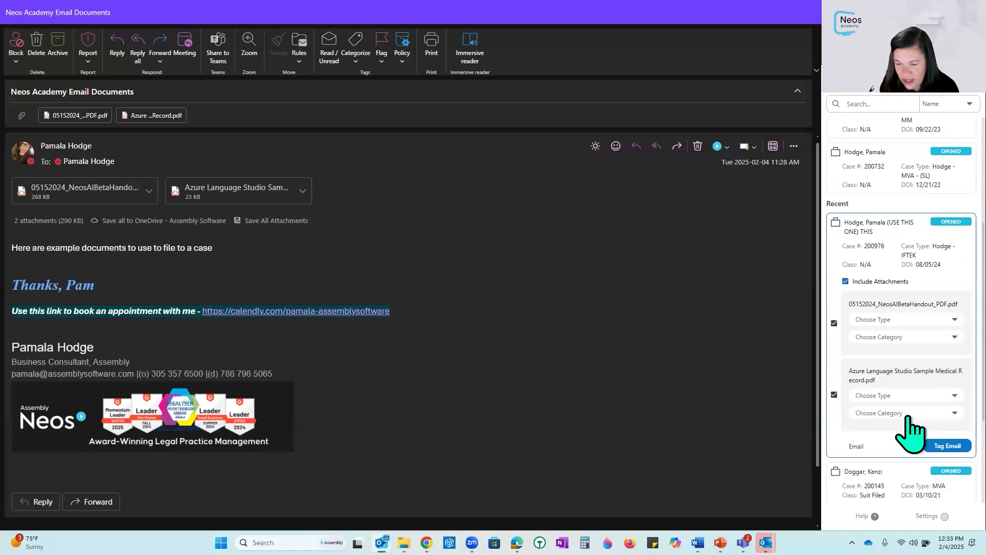
left_click(943, 321)
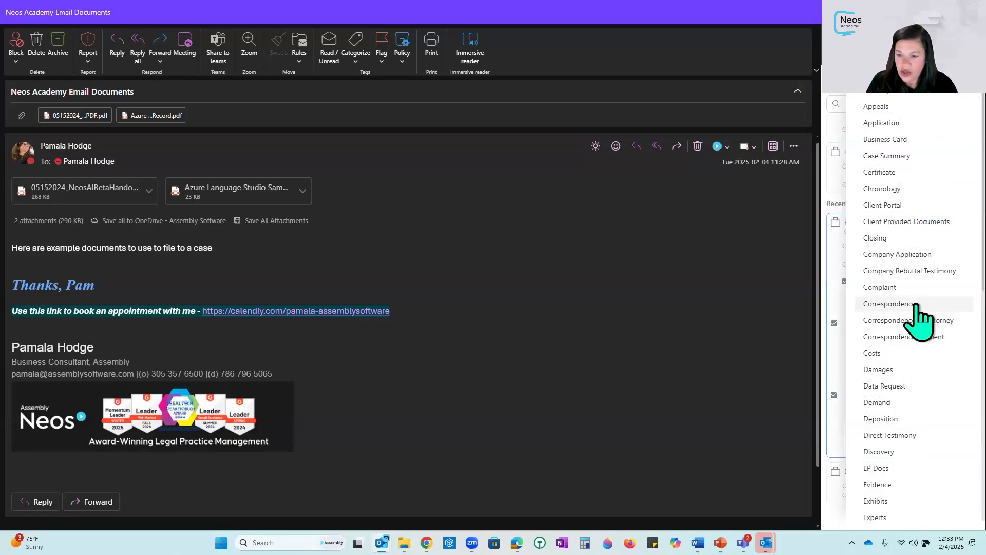
left_click(937, 304)
left_click(938, 340)
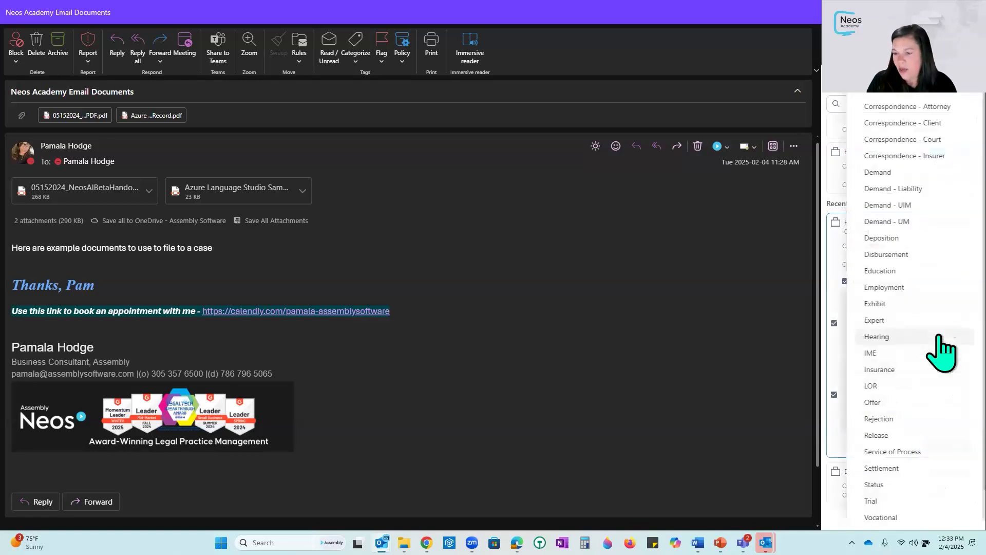
left_click(933, 108)
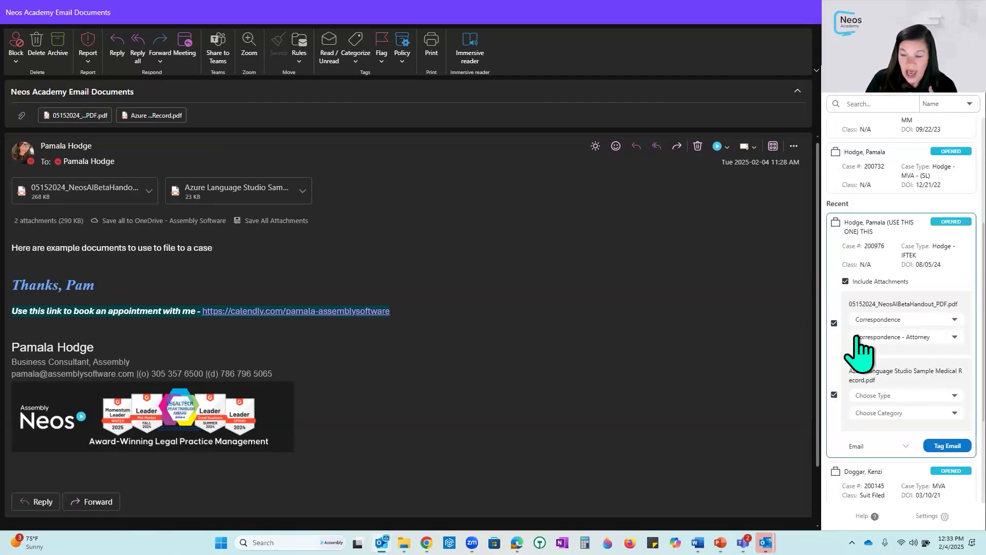
- Set the Azure Language Studio Sample Medical Record's type to Medical Record and category to Ambulance Records
left_click(939, 396)
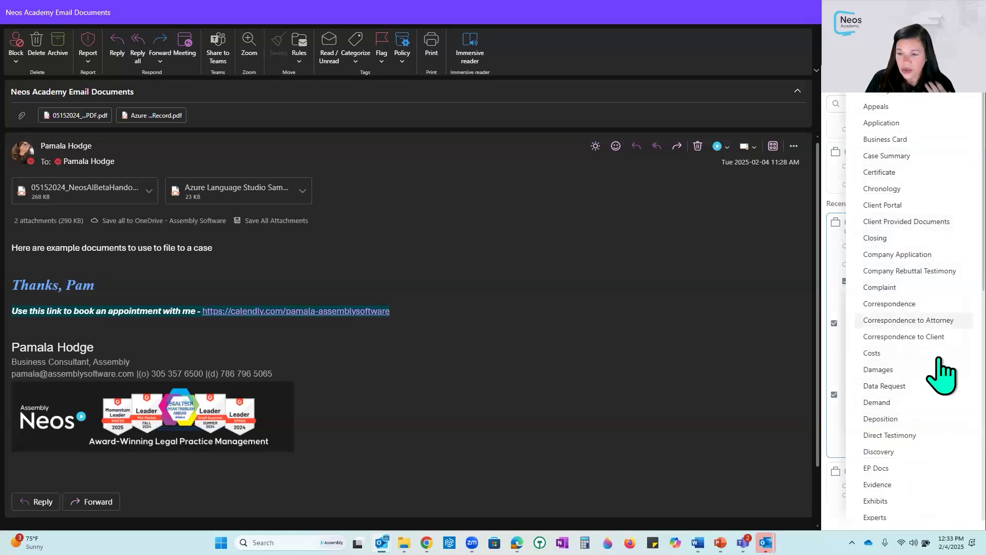
scroll(942, 391, "down", 2)
scroll(942, 393, "down", 2)
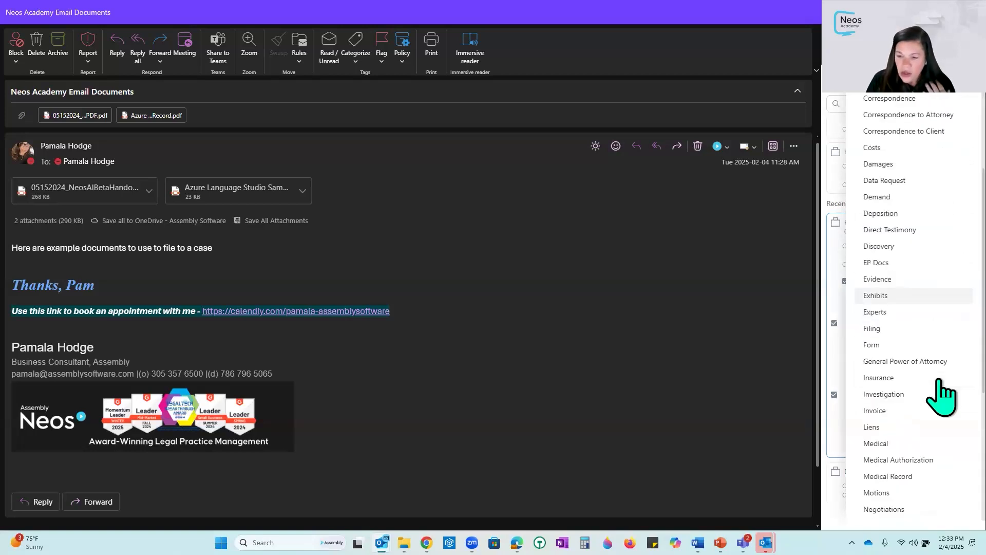
left_click(919, 477)
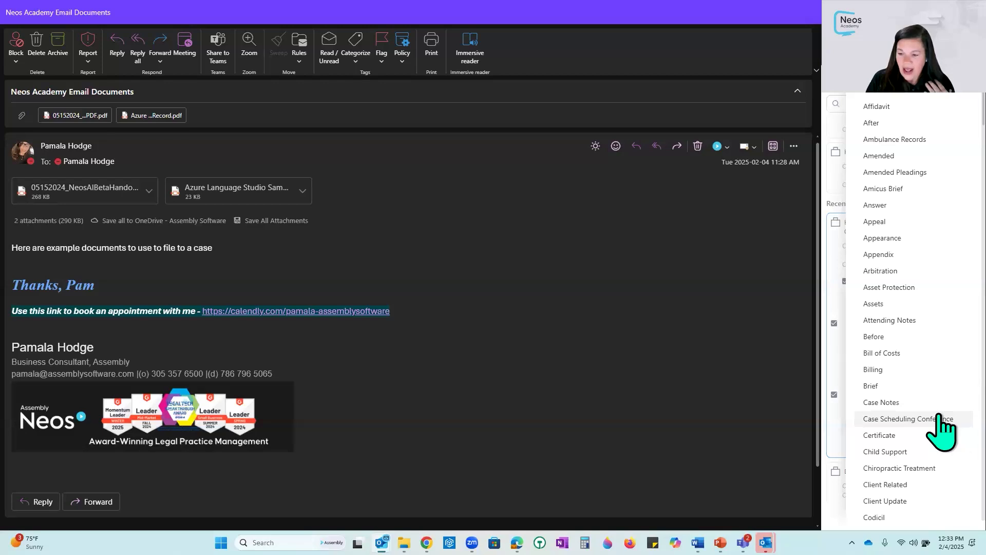
left_click(897, 139)
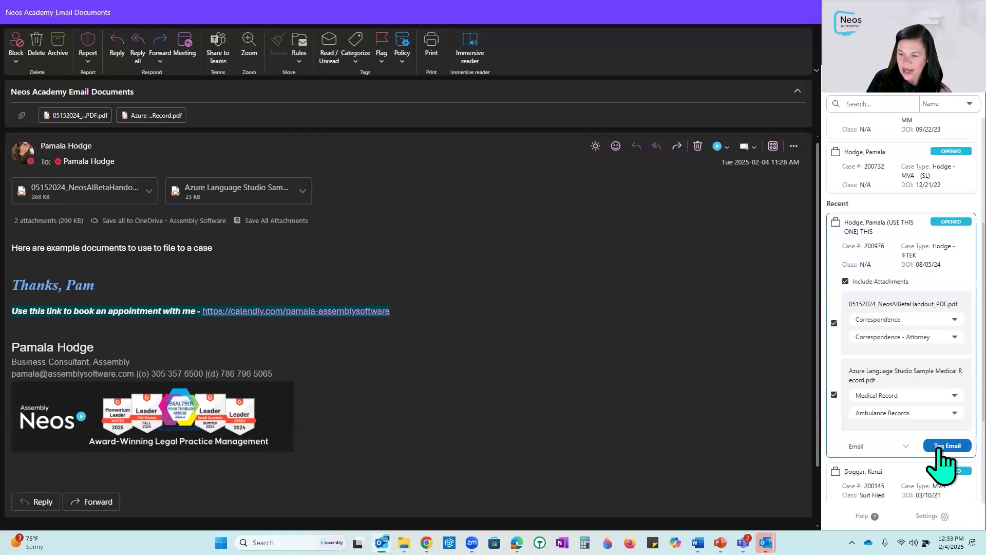
- Set the email's topic to Email Received and tag the email to the case
left_click(906, 447)
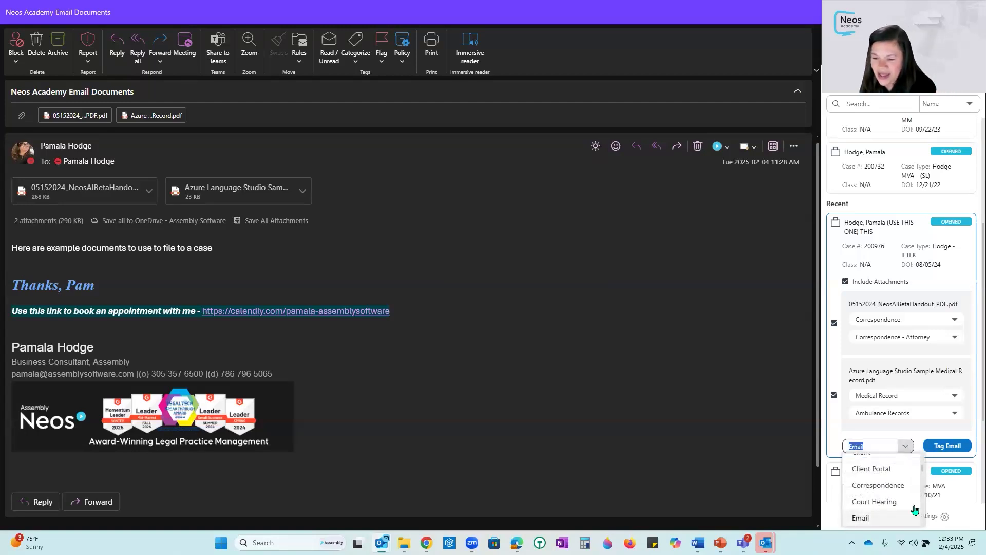
scroll(910, 496, "down", 2)
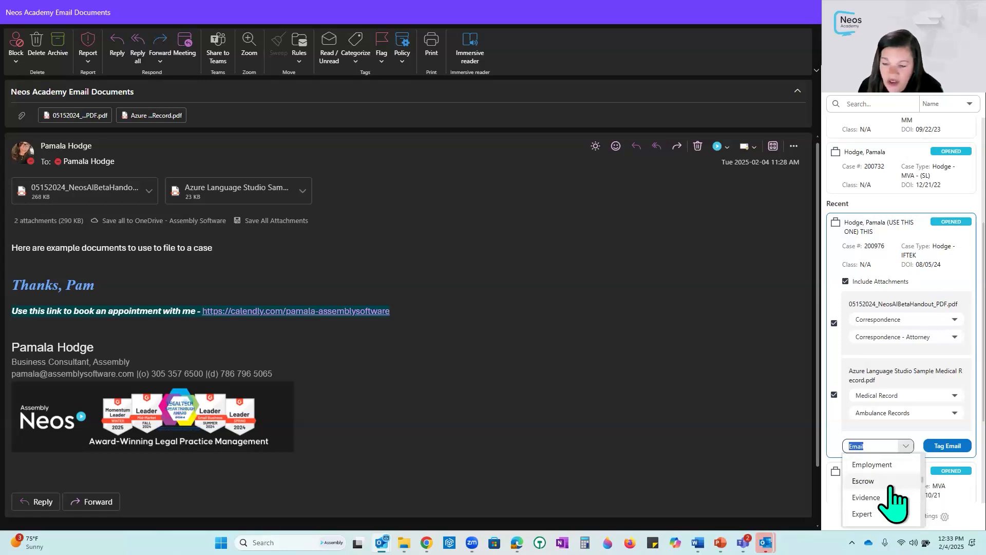
scroll(894, 497, "up", 2)
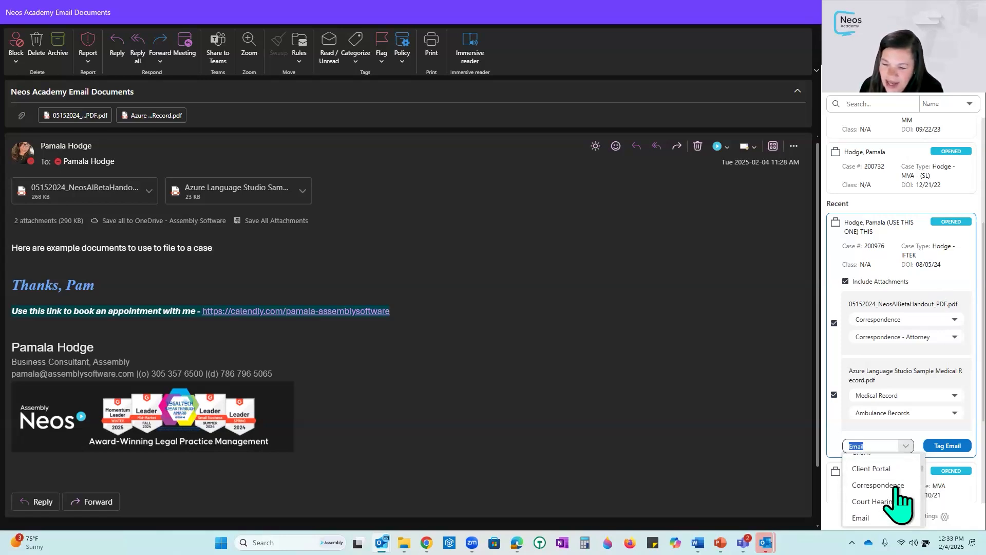
scroll(884, 499, "down", 3)
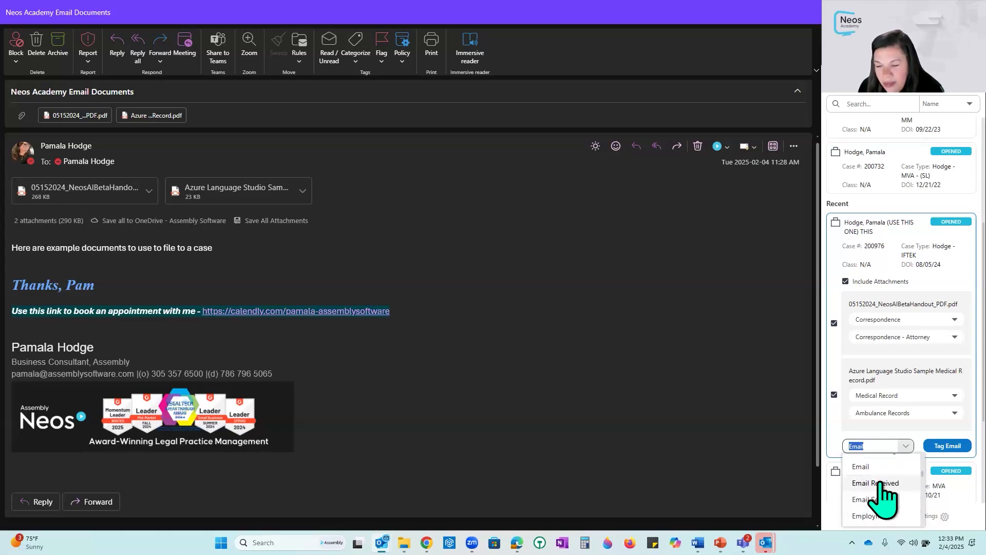
left_click(879, 483)
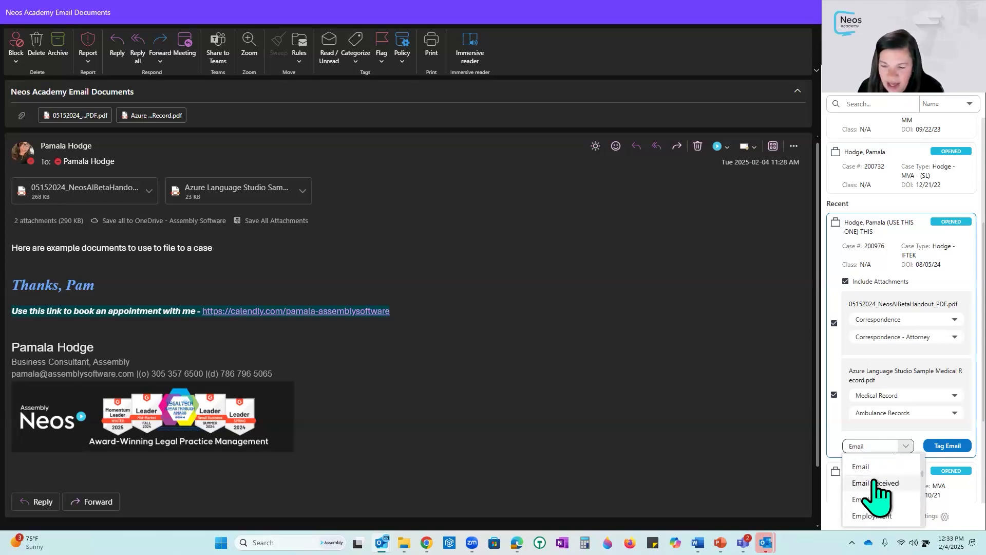
left_click(944, 446)
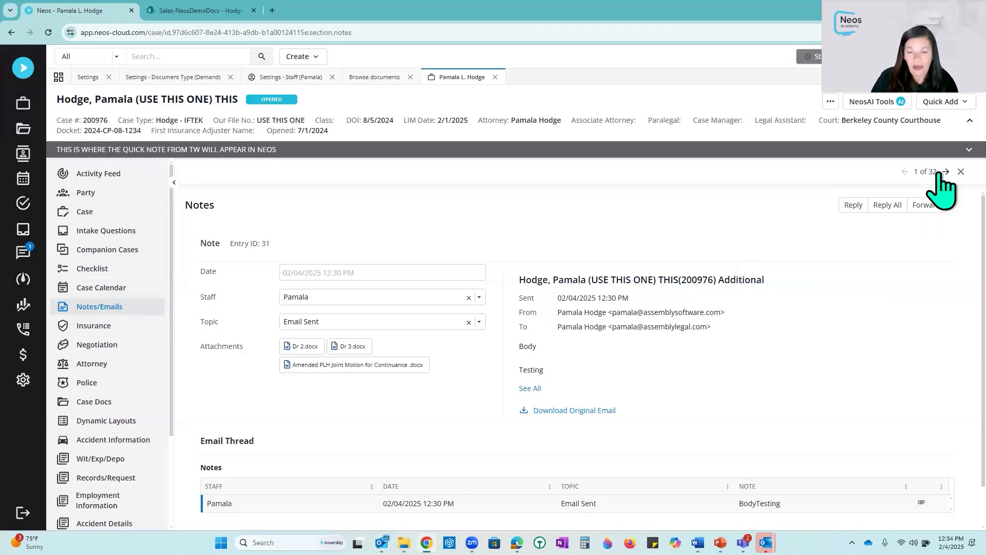
- Return to the case's Notes/Emails list and highlight the subject of the received email entry
left_click(961, 171)
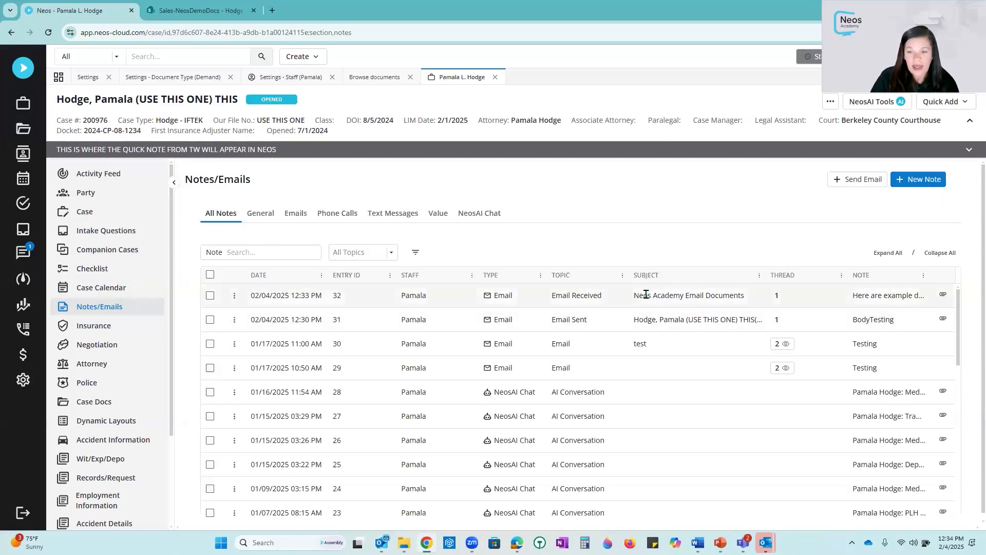
left_click_drag(633, 297, 749, 303)
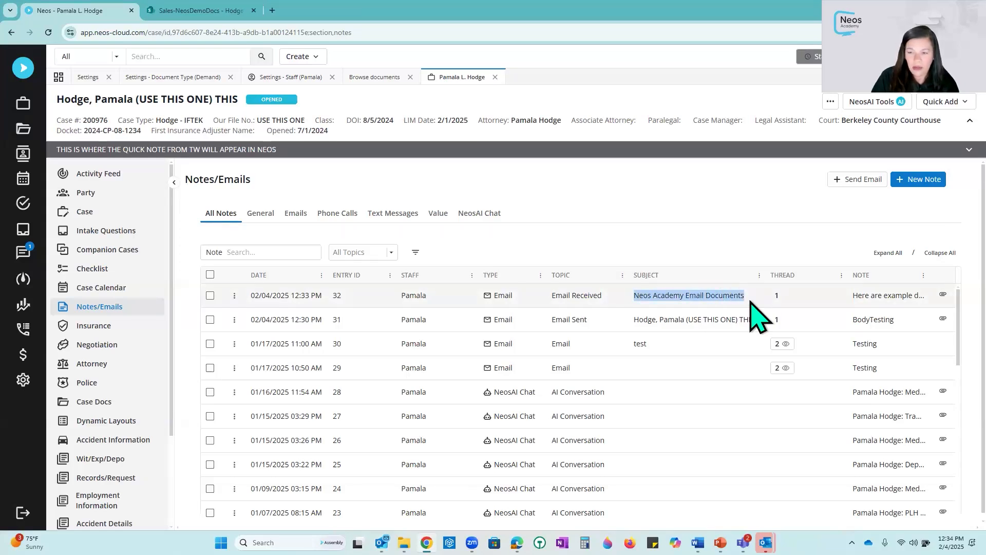
left_click_drag(751, 302, 751, 303)
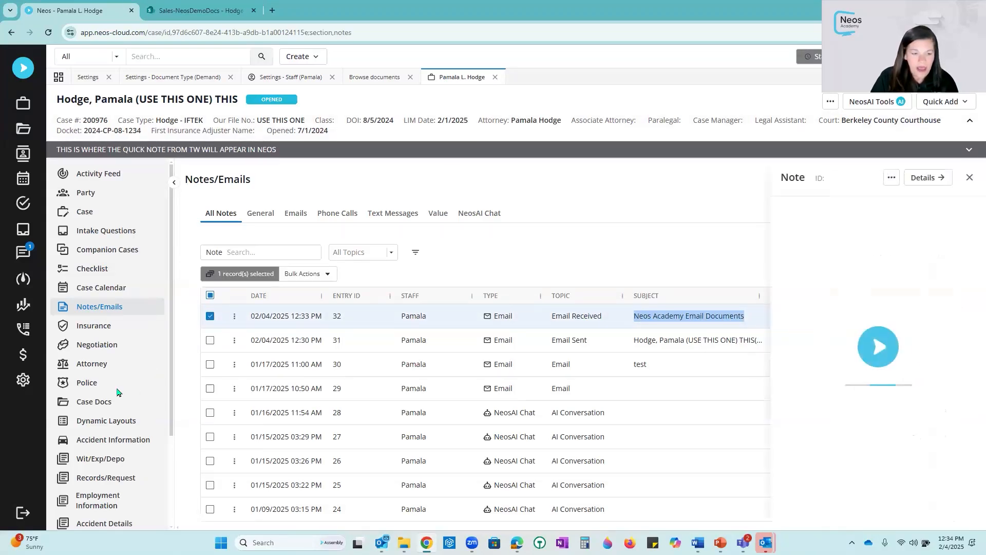
- Open the Azure Language Studio Sample Medical Record from Case Docs in the PDF Editor
left_click(98, 401)
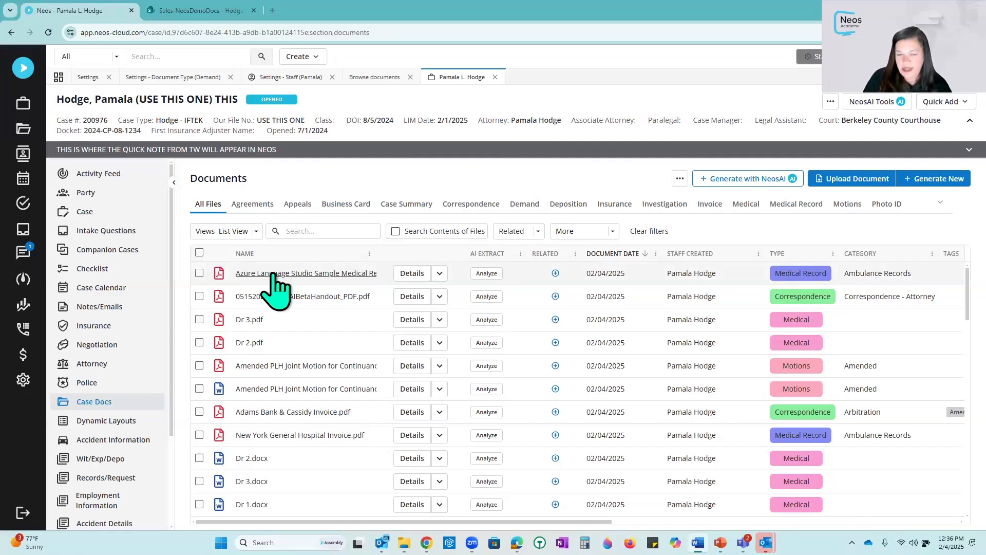
left_click(440, 273)
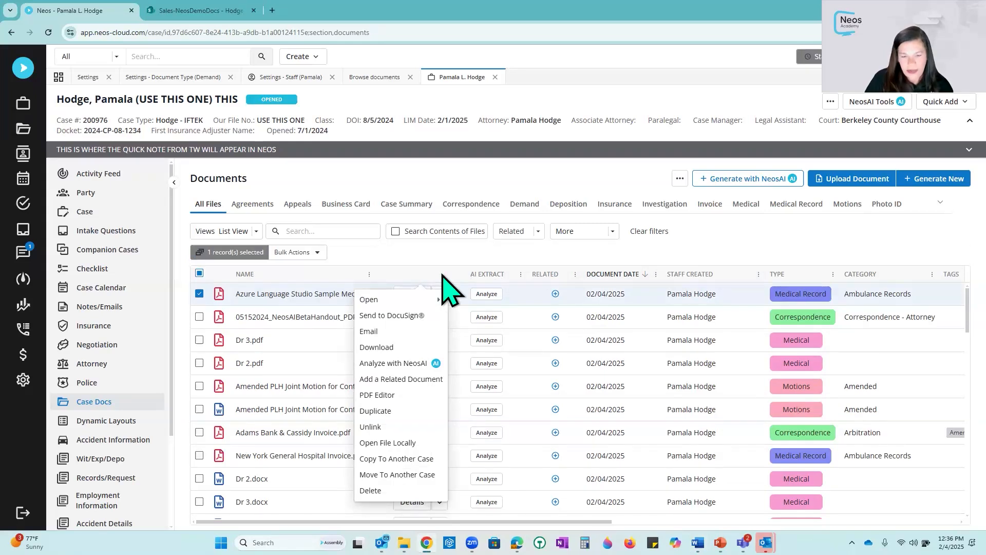
left_click(372, 397)
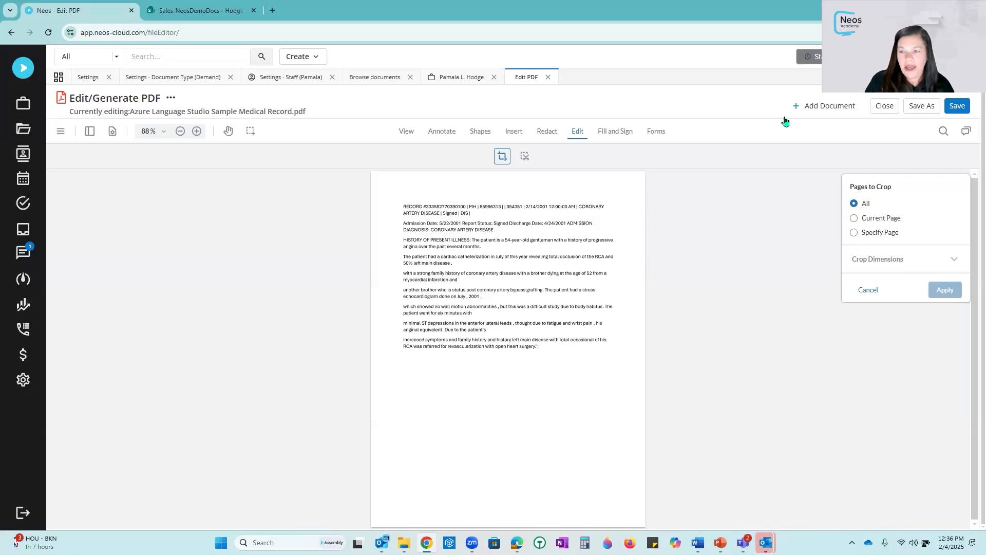
- Start adding documents to the PDF, selecting Azure Language Studio Sample and New York General Hospital Invoice
left_click(811, 112)
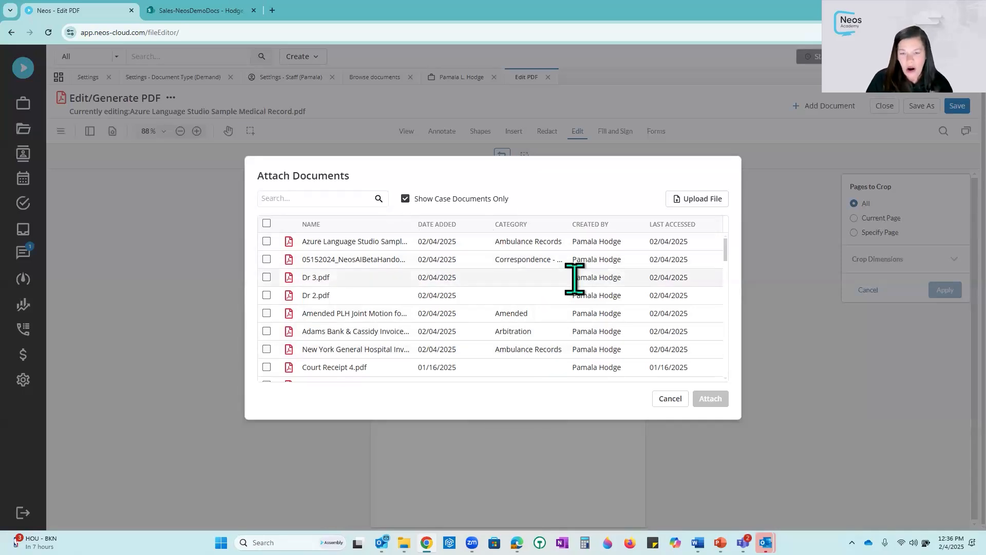
scroll(575, 277, "down", 1)
scroll(514, 231, "up", 1)
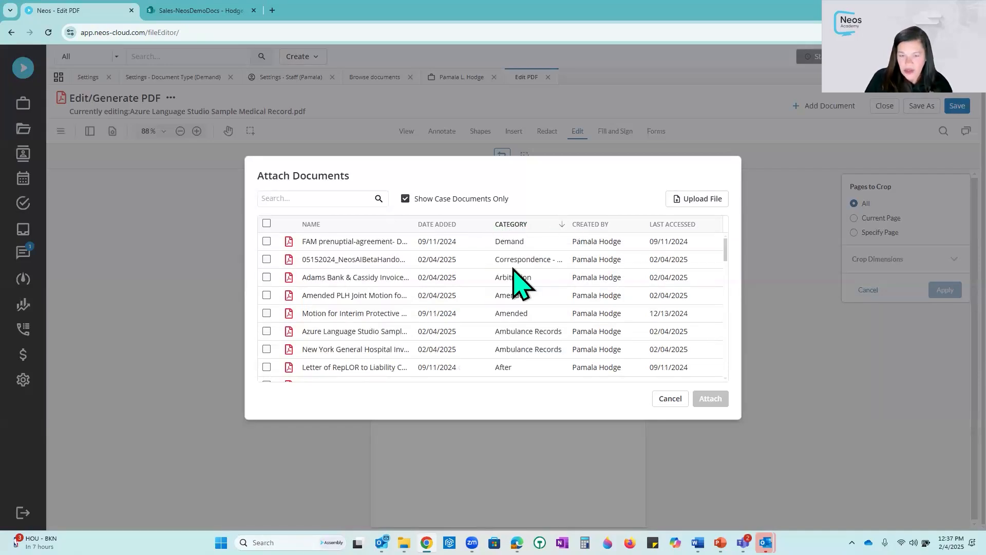
scroll(548, 253, "down", 1)
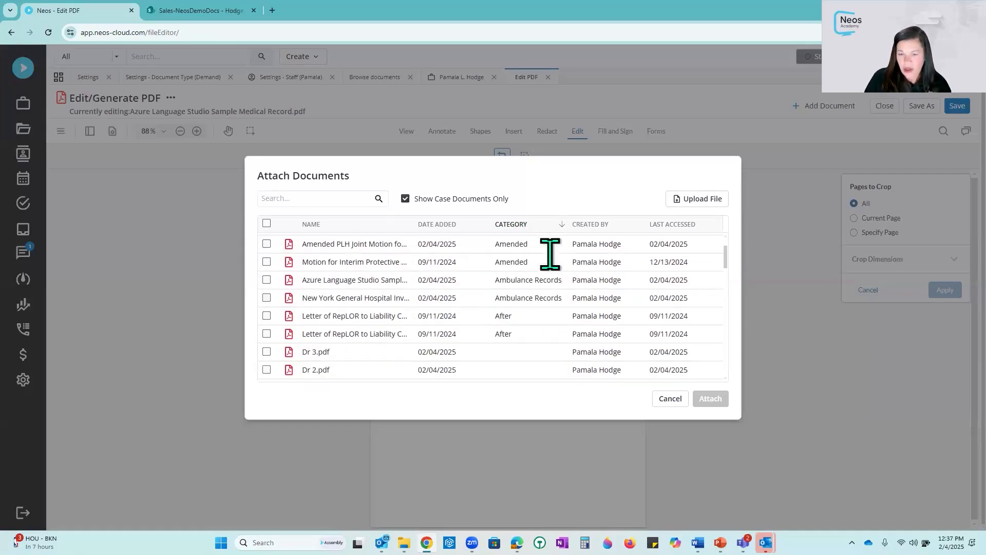
left_click(267, 279)
left_click(266, 298)
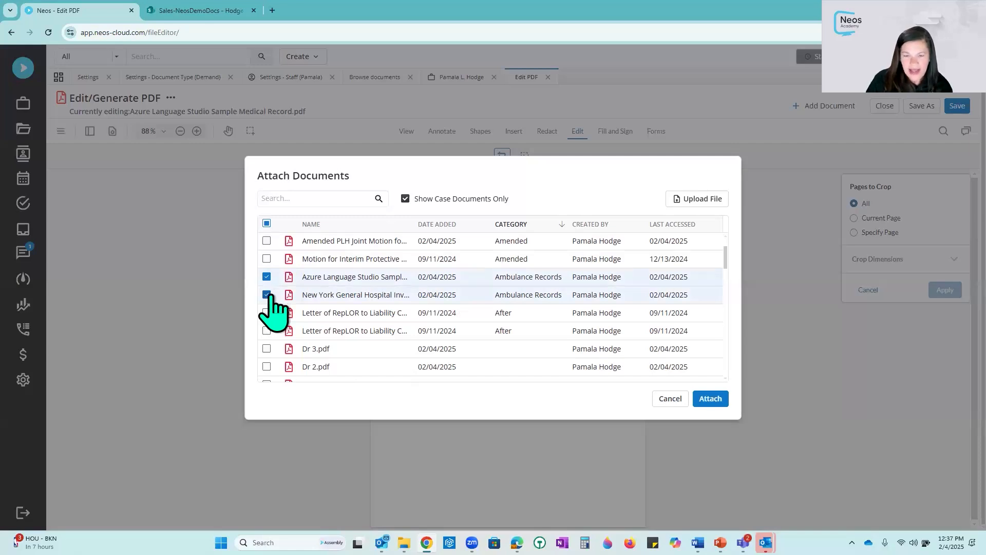
scroll(479, 280, "down", 1)
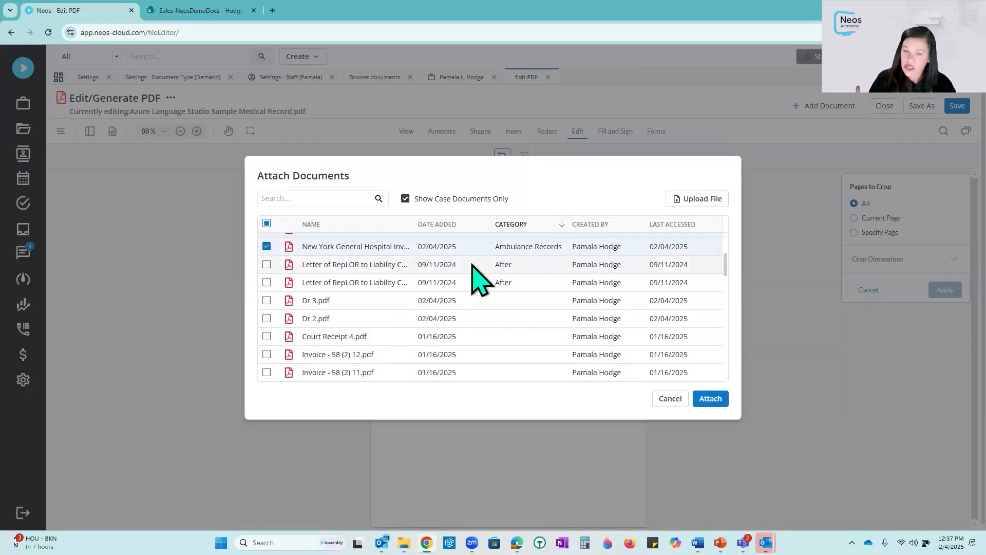
scroll(478, 280, "down", 7)
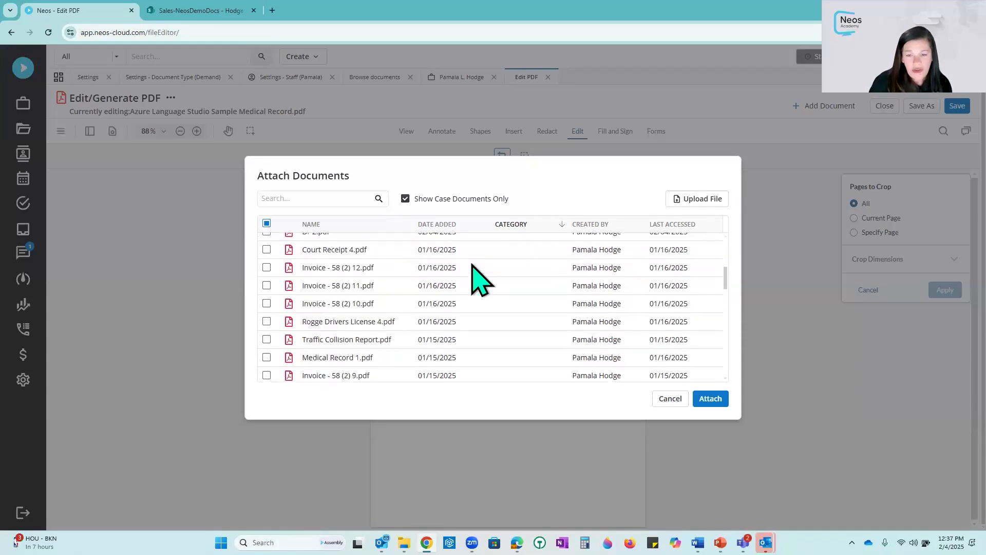
scroll(479, 279, "down", 1)
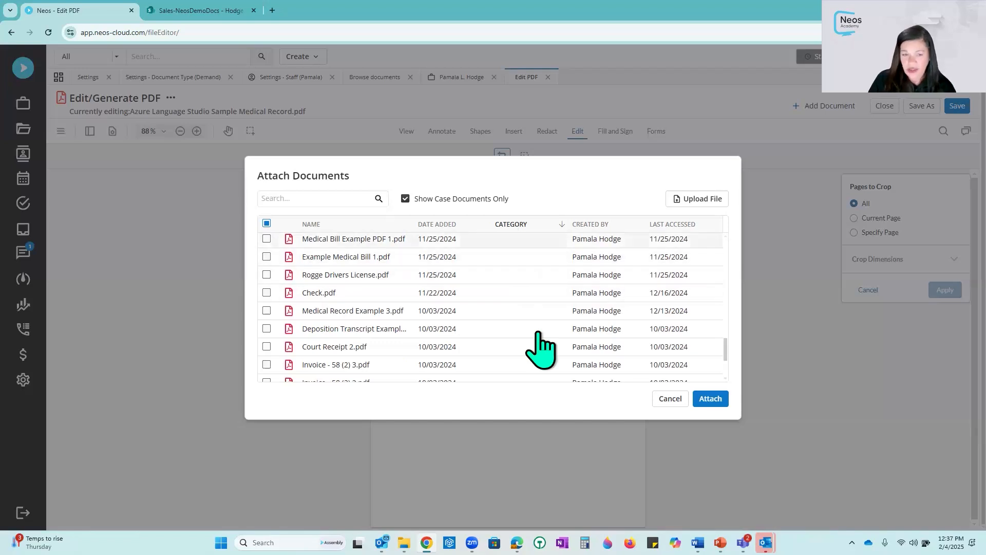
- Also select Medical Record Example 3, Example Medical Bill 1 and Medical Bill Example PDF 1, then attach them
left_click(267, 311)
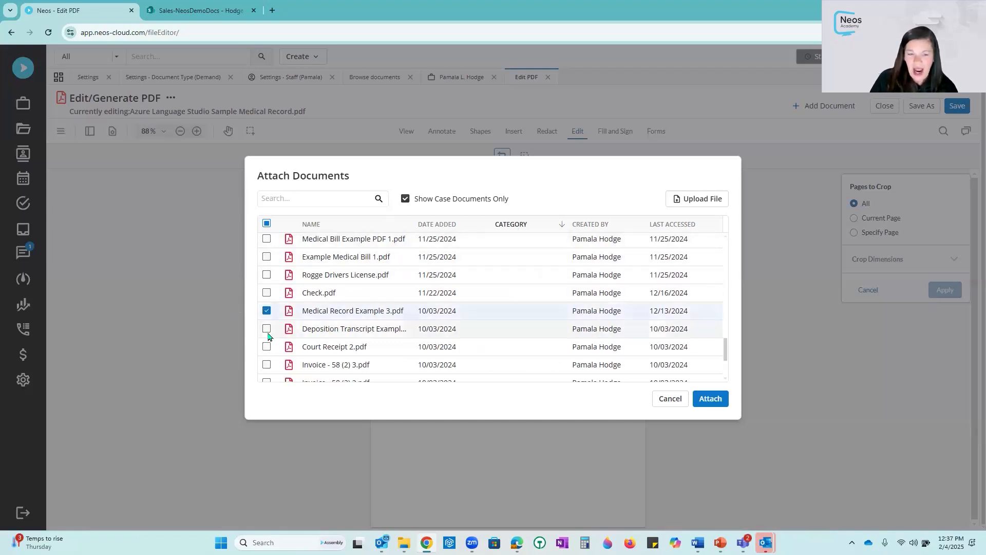
left_click(266, 257)
left_click(266, 239)
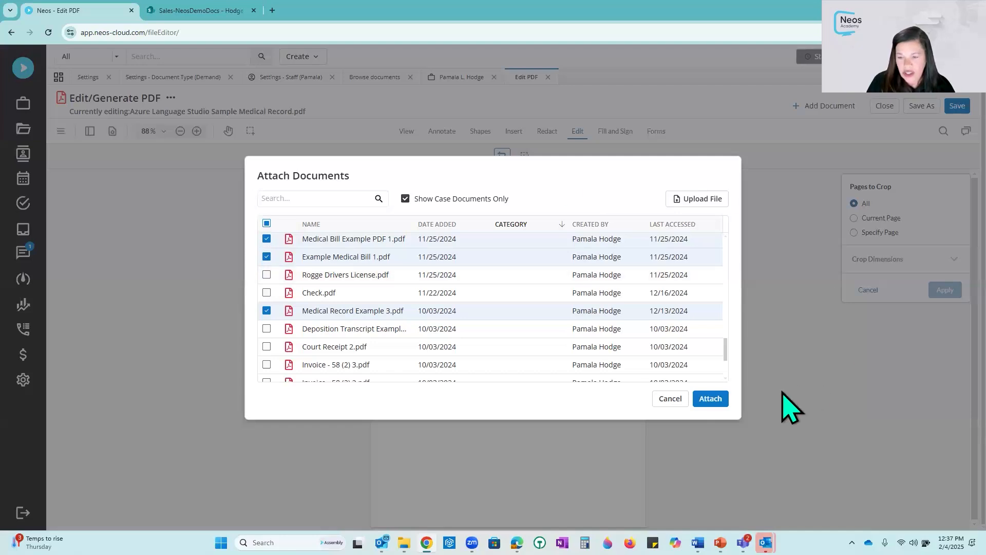
left_click(710, 398)
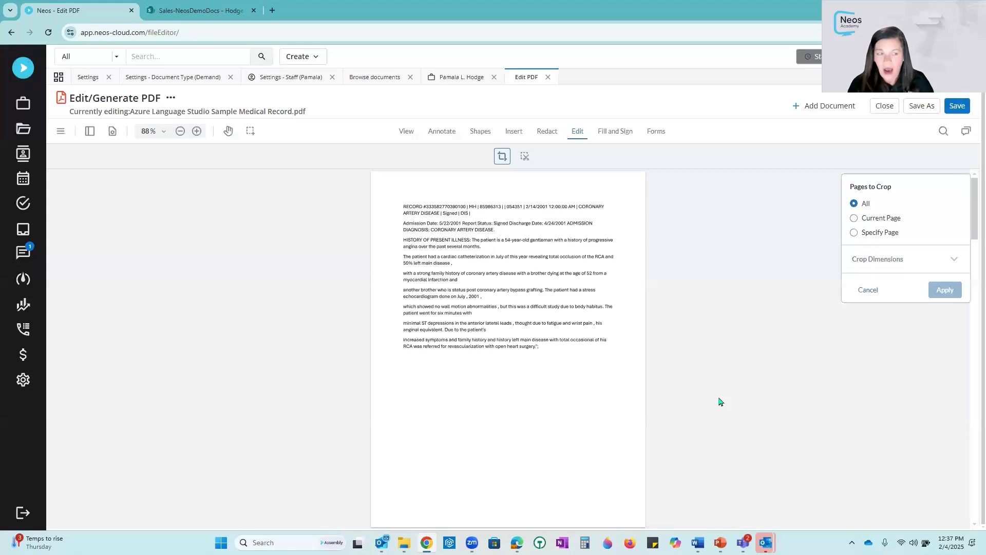
- Save the combined PDF as a new file named Complete Demand Package
scroll(565, 352, "down", 20)
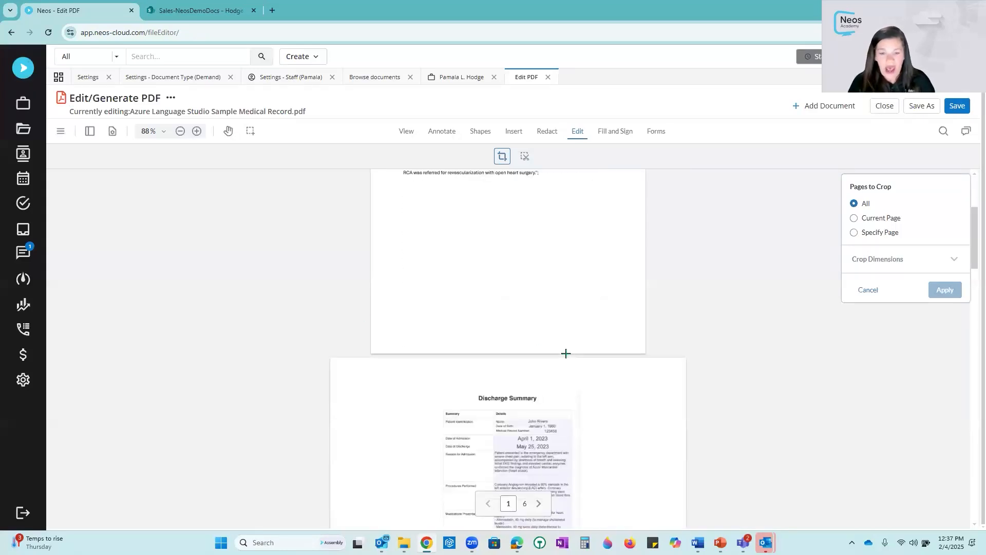
scroll(566, 353, "down", 15)
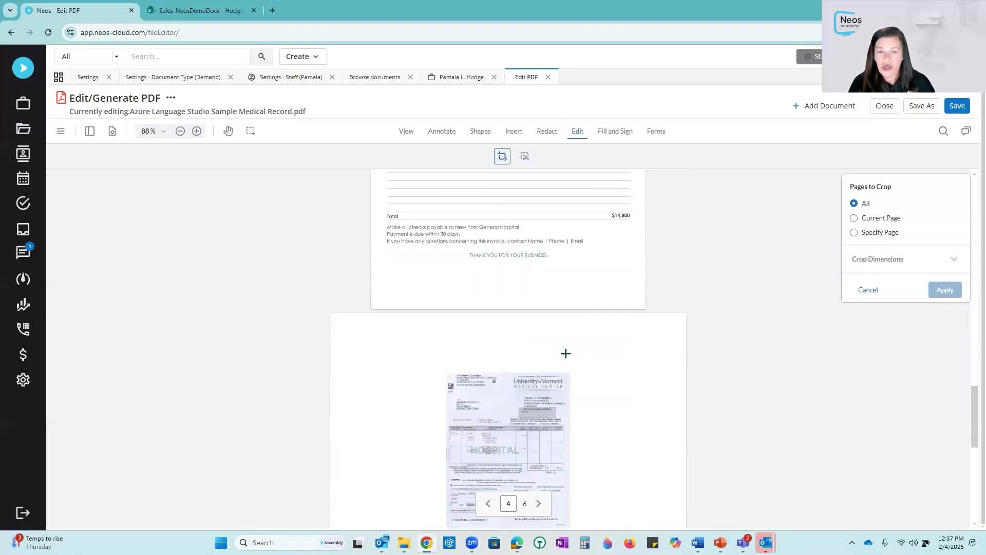
scroll(566, 353, "up", 20)
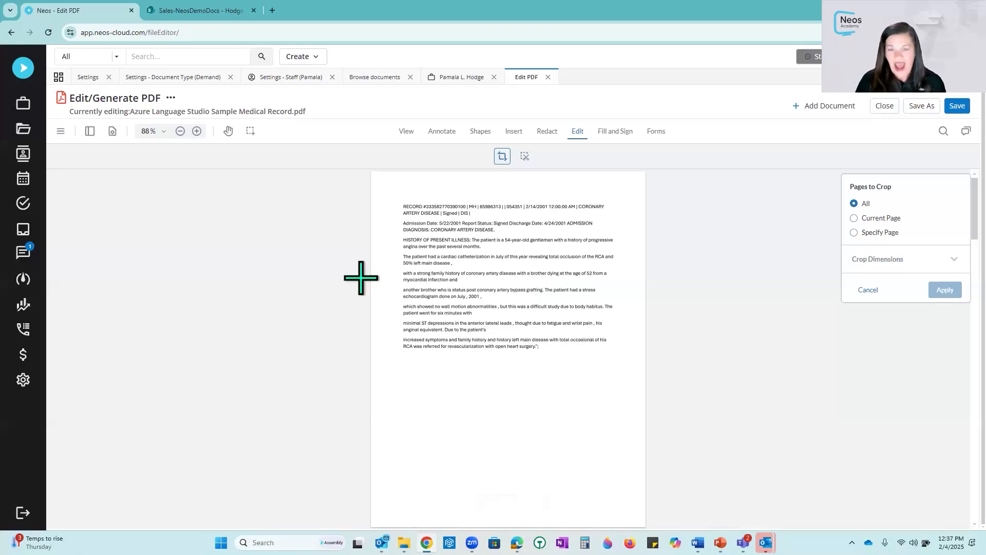
left_click(921, 106)
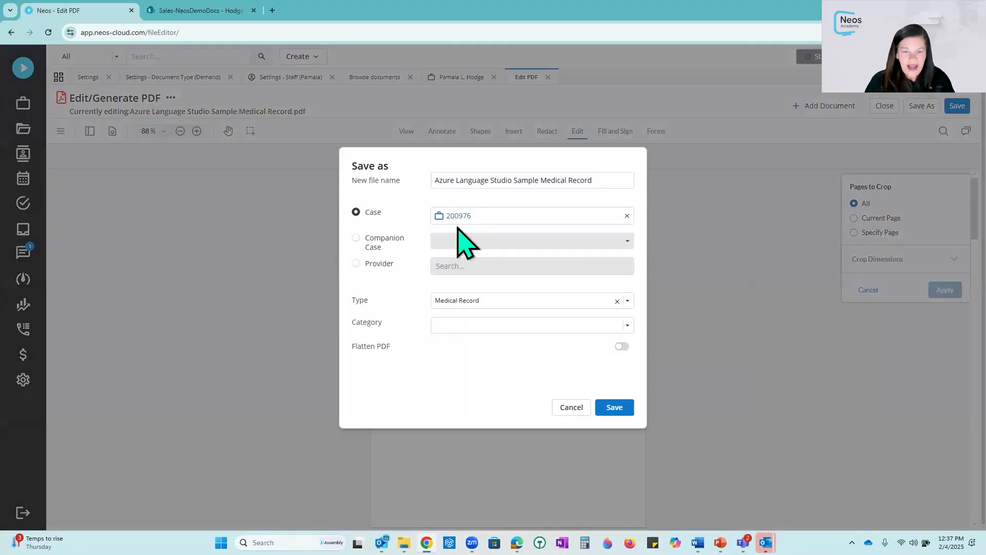
left_click_drag(570, 181, 267, 182)
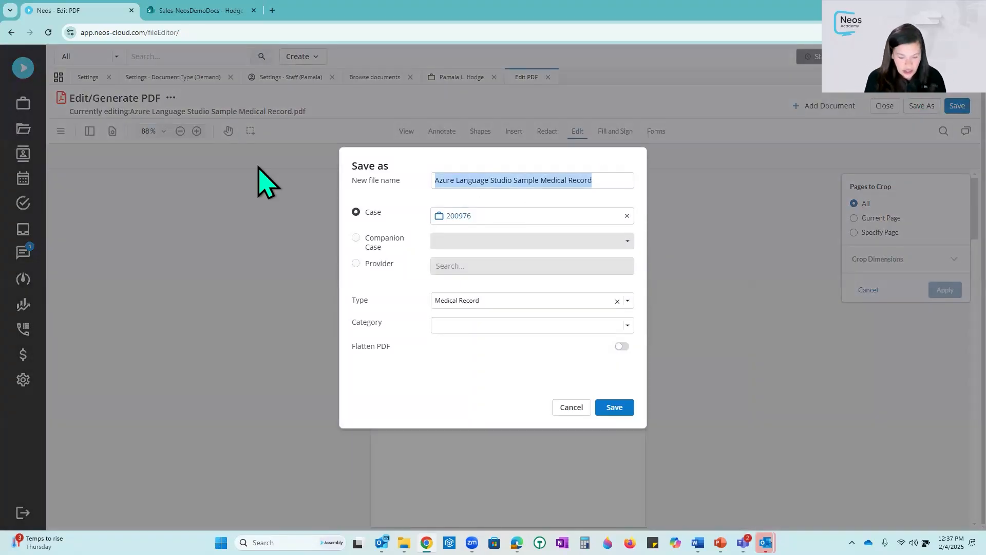
type("Complete Demand Package")
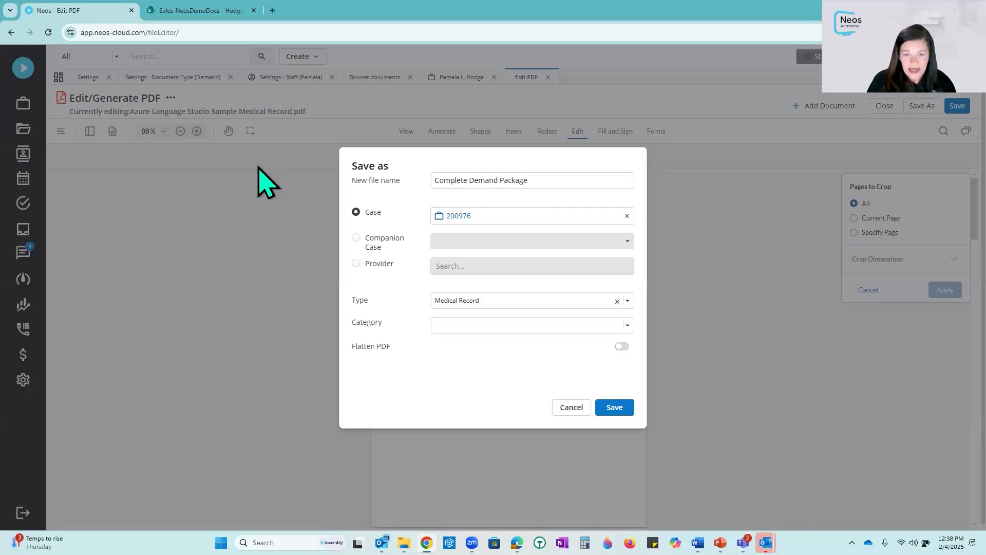
- Set the new file's type to Correspondence and its category to Demand, then save it
left_click(461, 326)
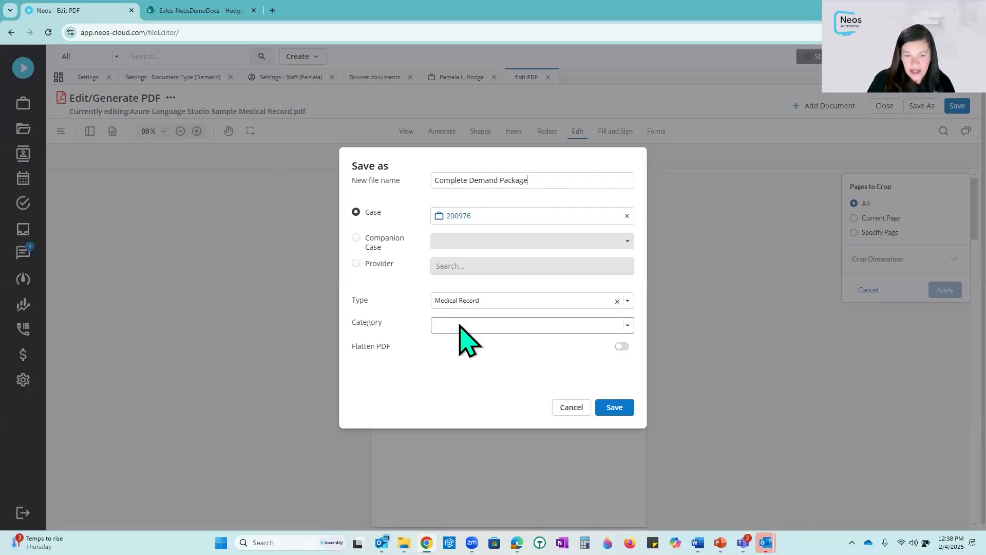
left_click(508, 302)
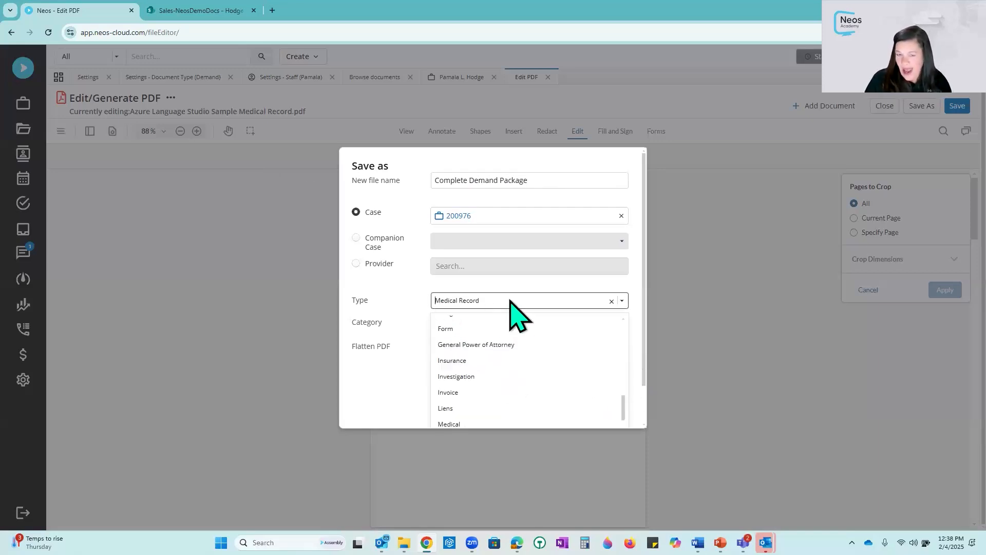
scroll(515, 333, "up", 5)
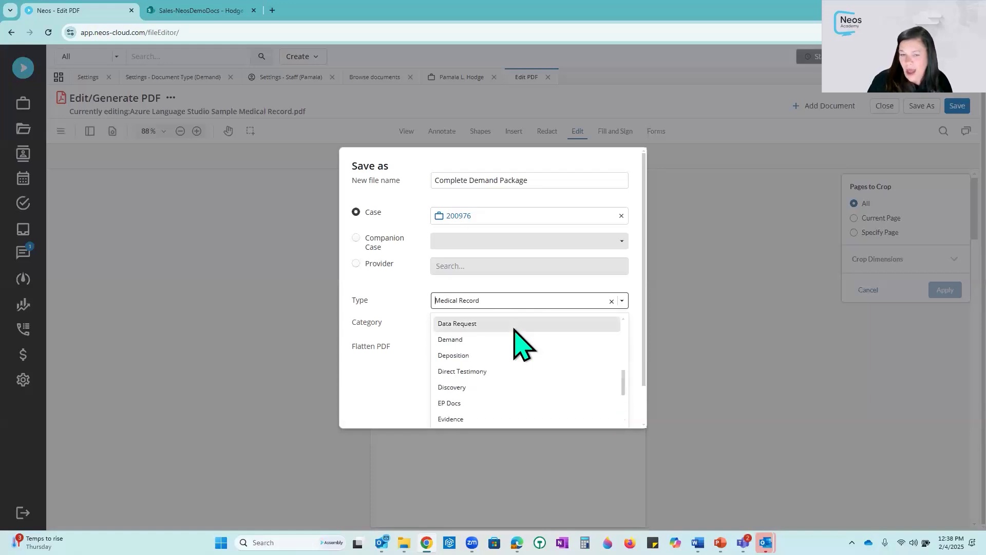
scroll(515, 330, "down", 2)
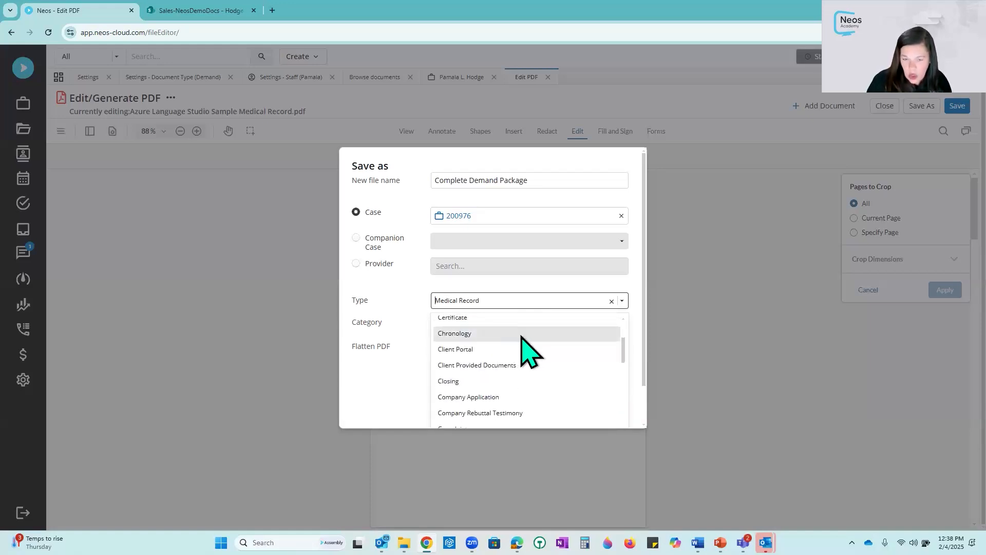
scroll(514, 360, "down", 2)
left_click(495, 394)
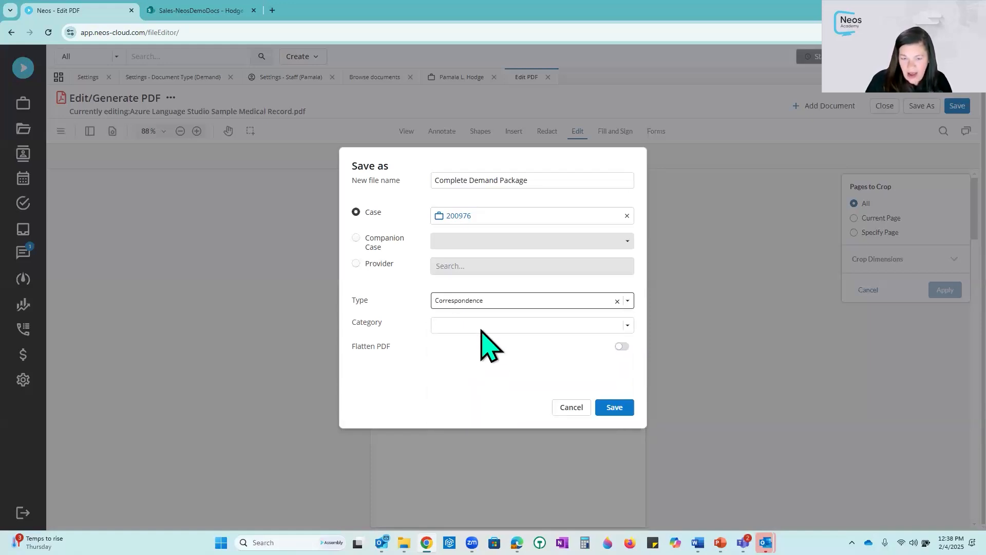
left_click(483, 323)
type("de")
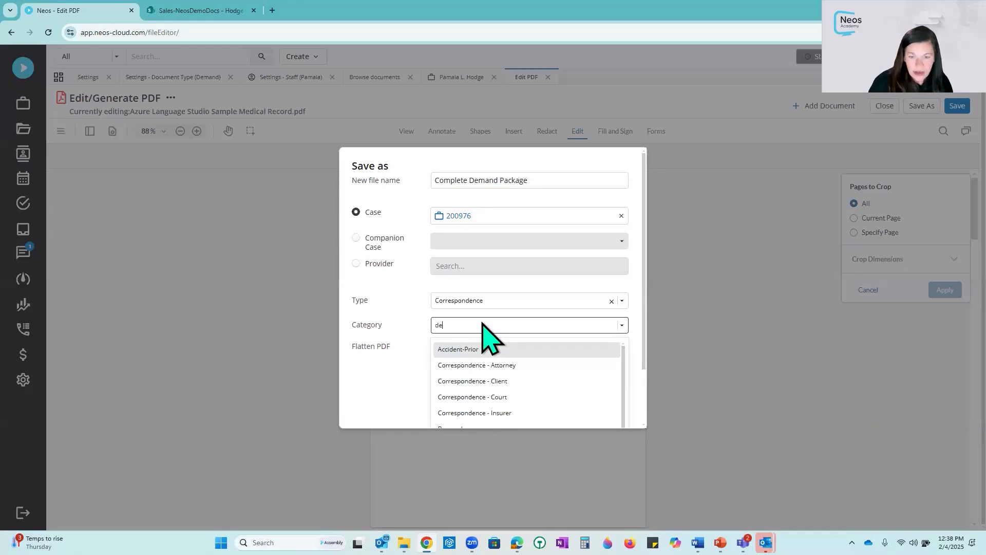
type("m")
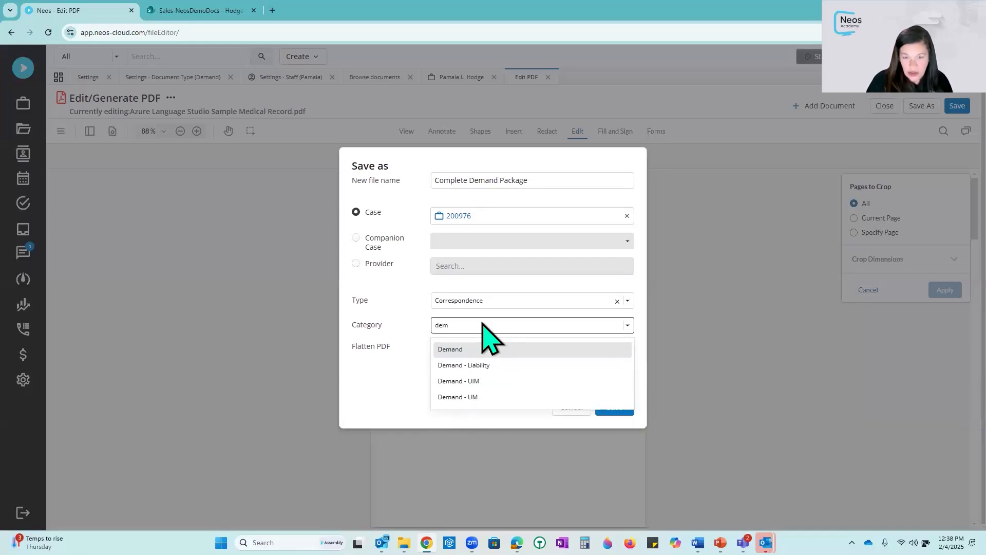
left_click(480, 349)
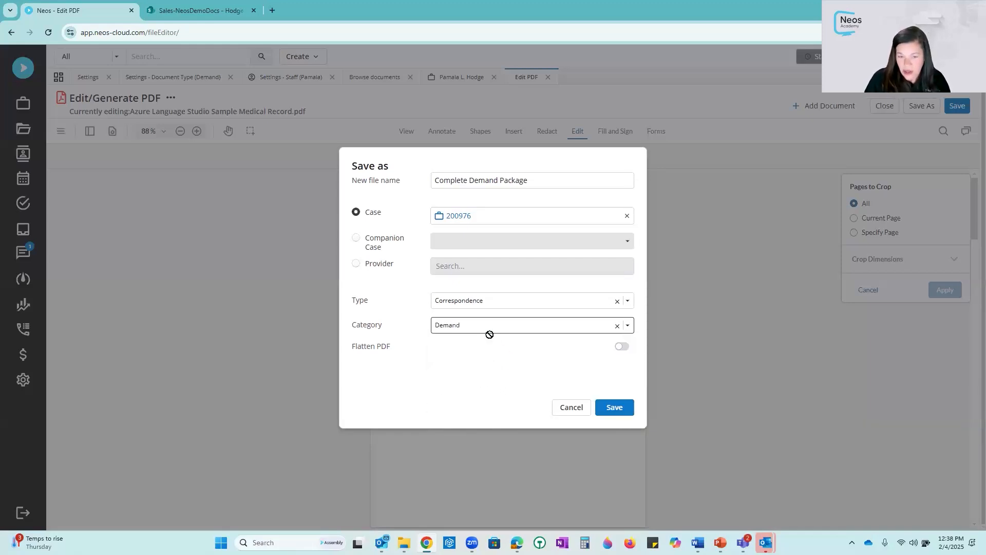
left_click(616, 408)
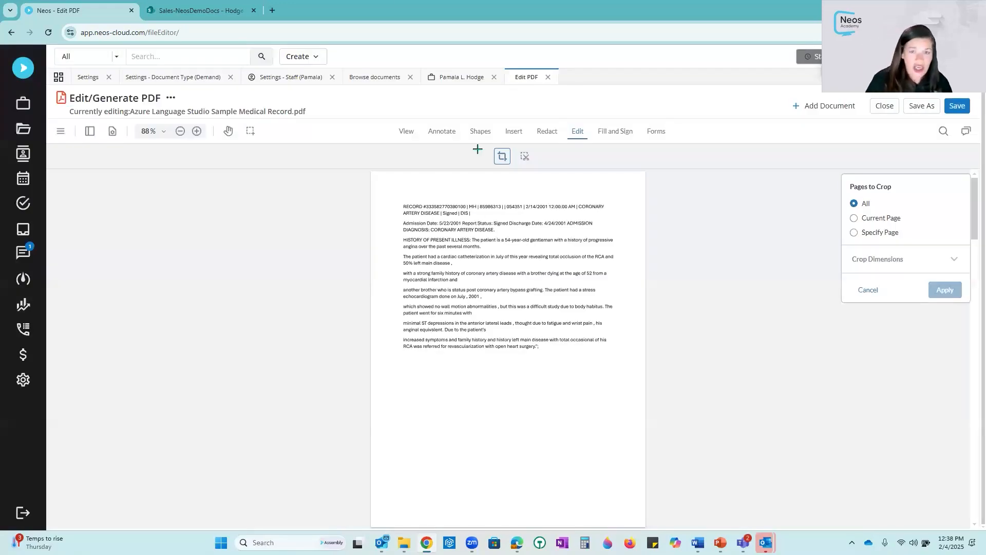
- Review the saved package in Case Docs and scroll through all pages of the combined PDF
left_click(464, 80)
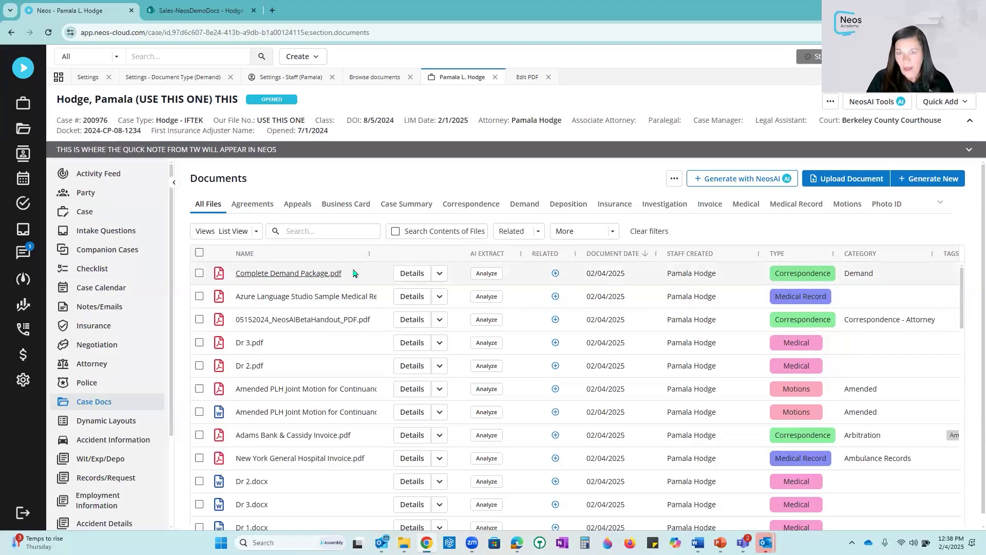
left_click(531, 79)
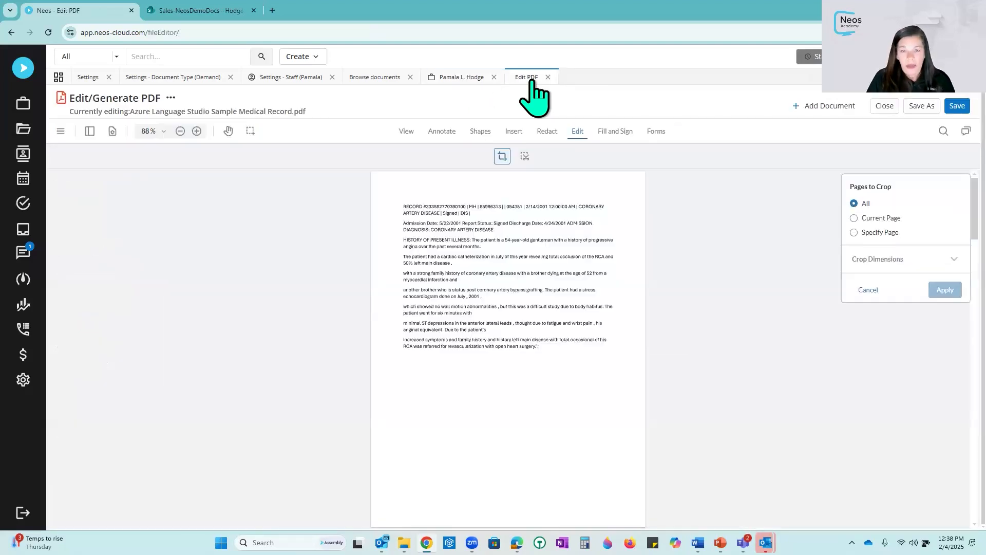
scroll(538, 321, "down", 15)
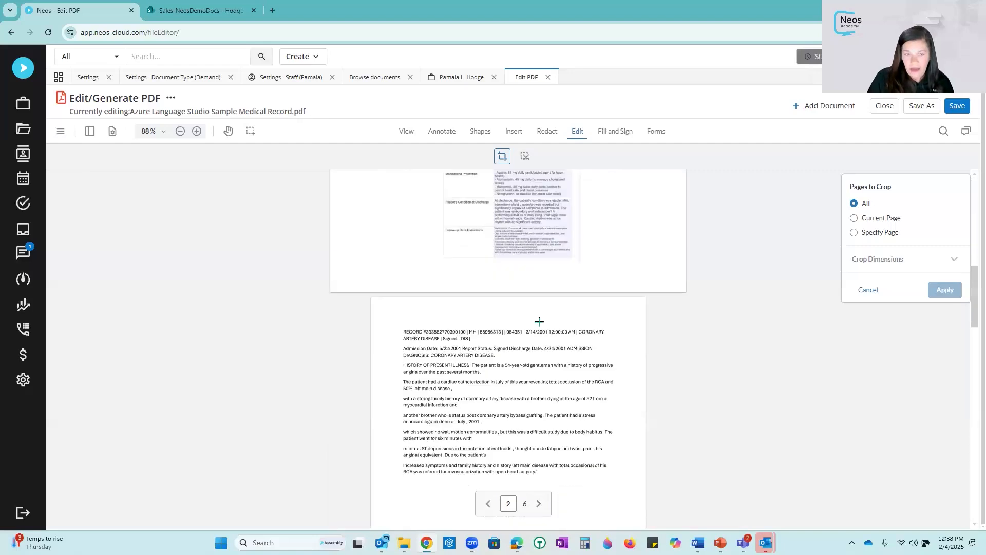
scroll(541, 324, "down", 10)
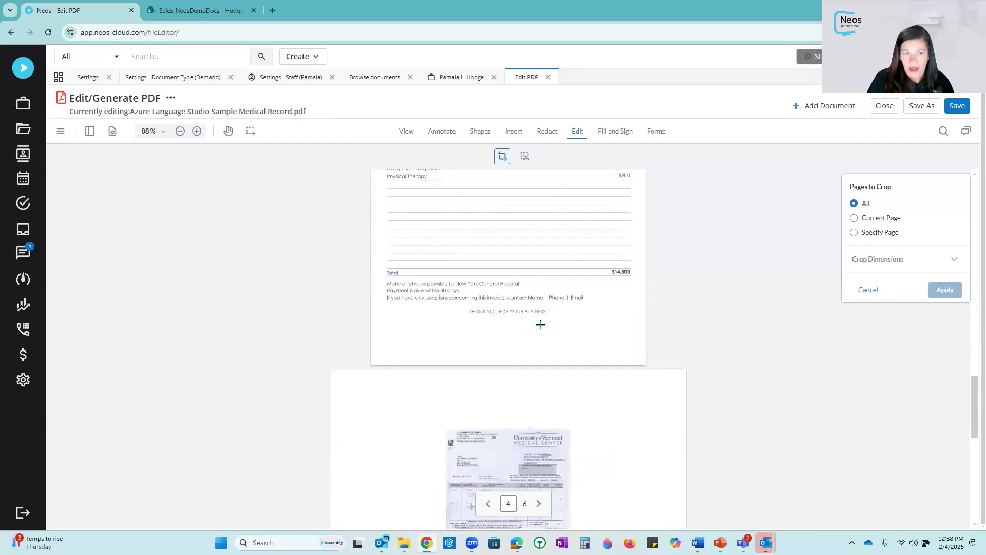
scroll(540, 324, "down", 4)
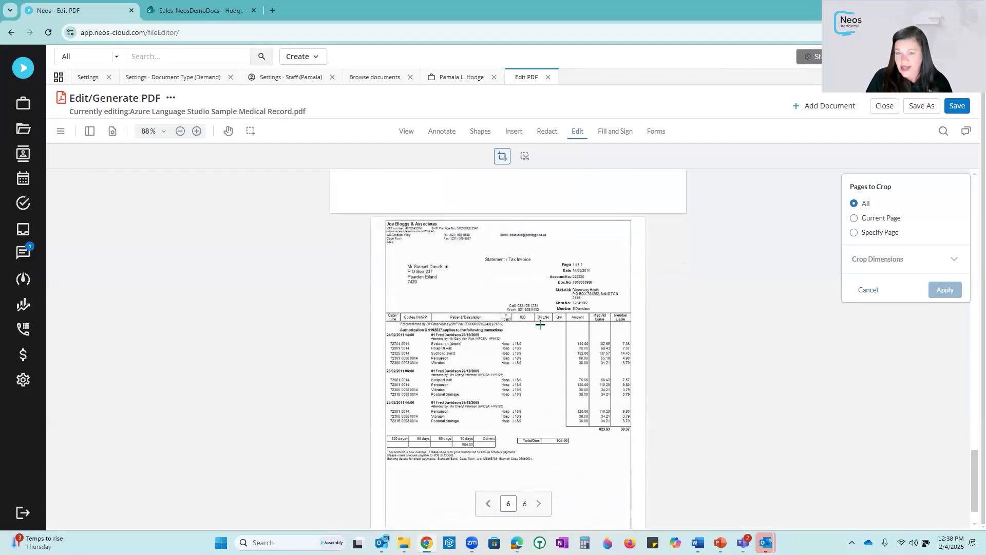
scroll(540, 324, "down", 1)
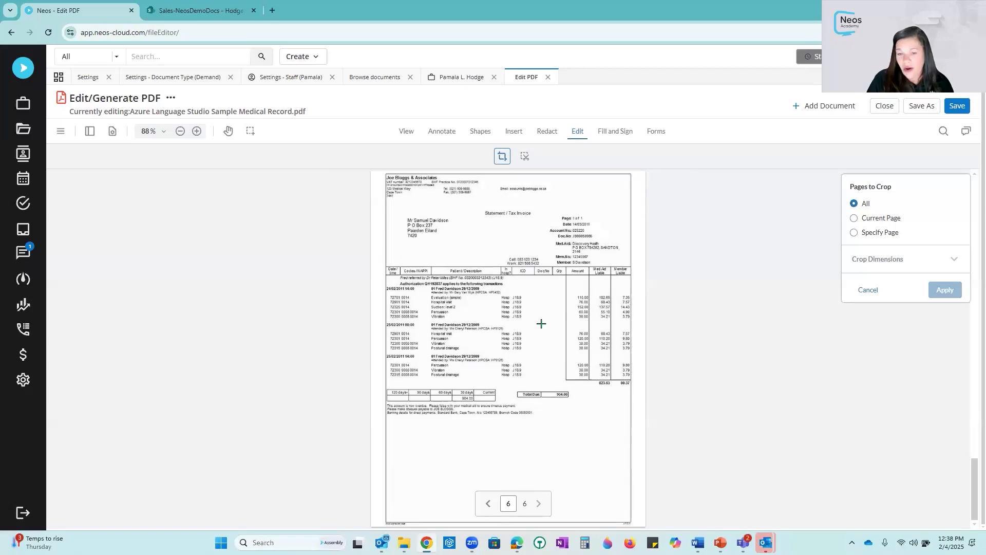
scroll(541, 324, "up", 15)
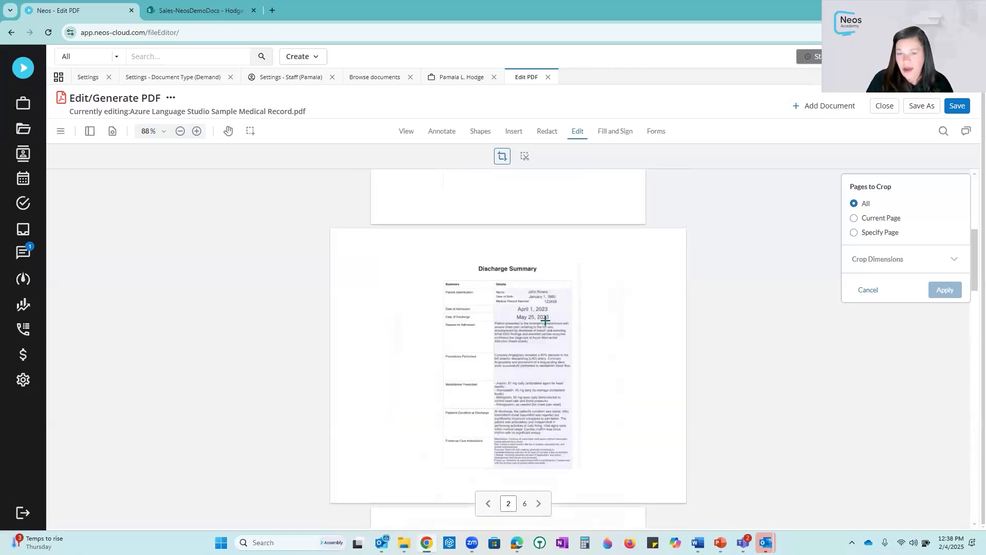
scroll(545, 320, "up", 5)
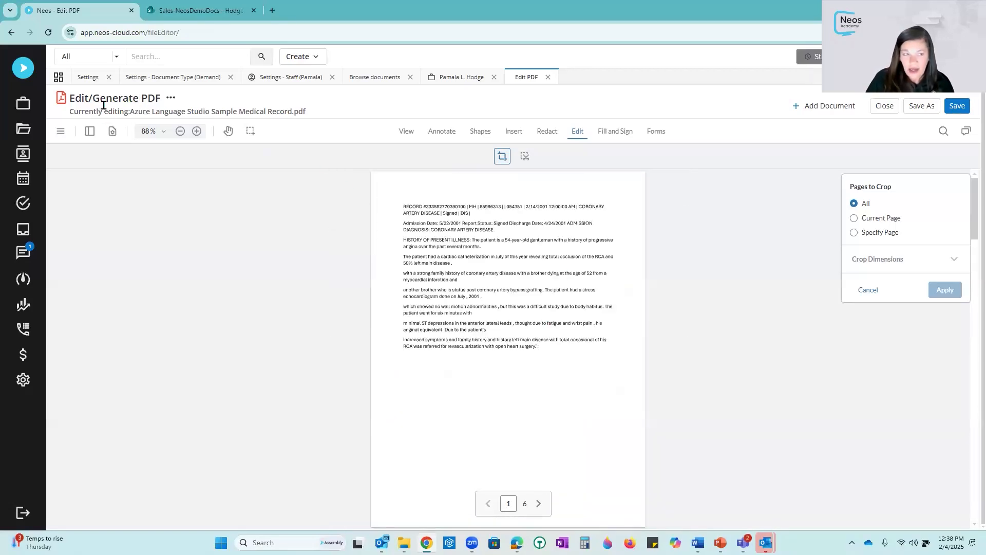
left_click_drag(132, 111, 319, 126)
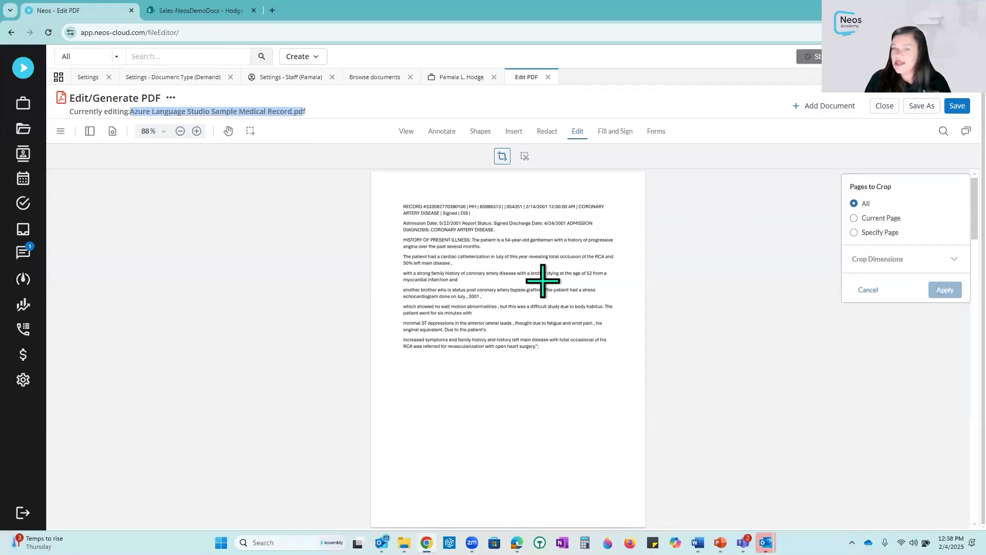
- Close the editor tab and open Complete Demand Package.pdf in the PDF Editor
left_click(548, 78)
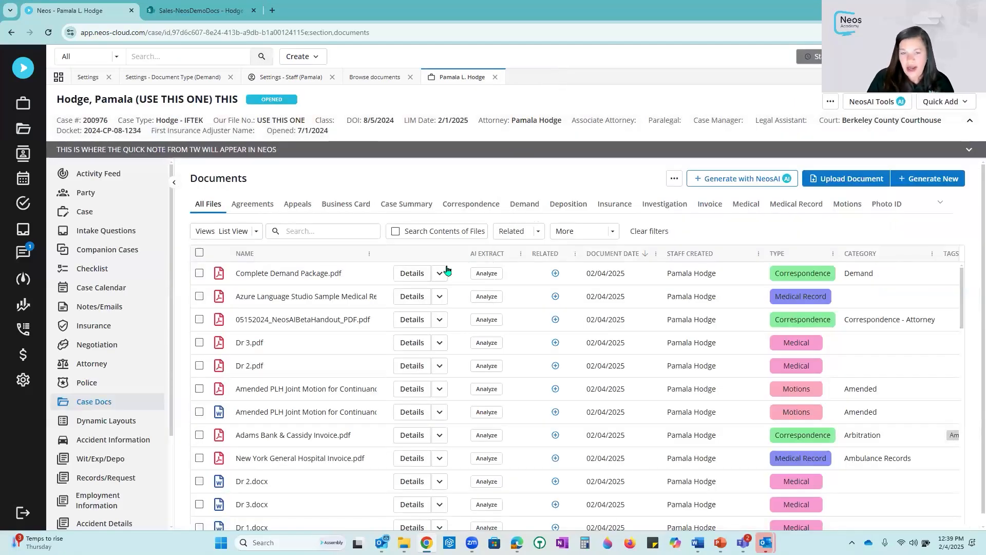
left_click(440, 272)
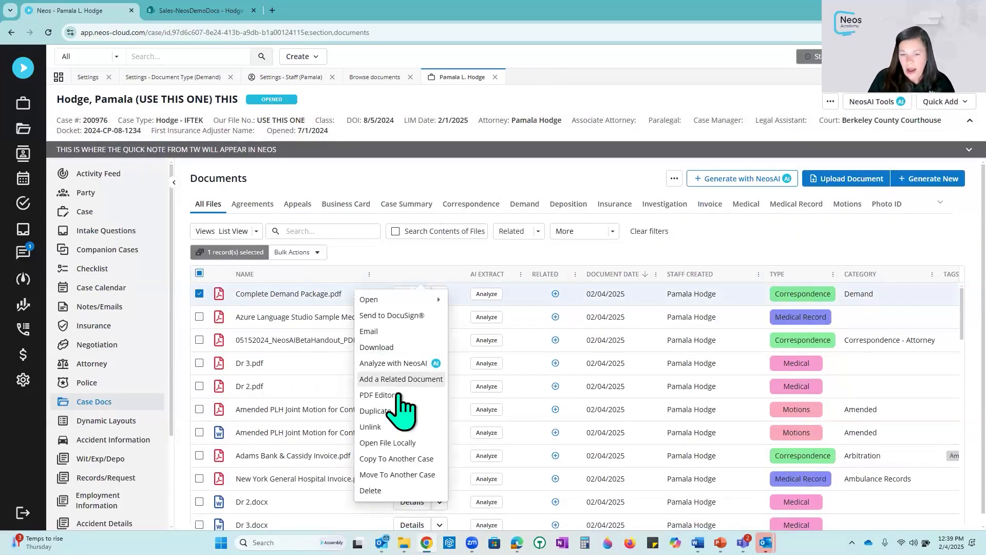
left_click(398, 395)
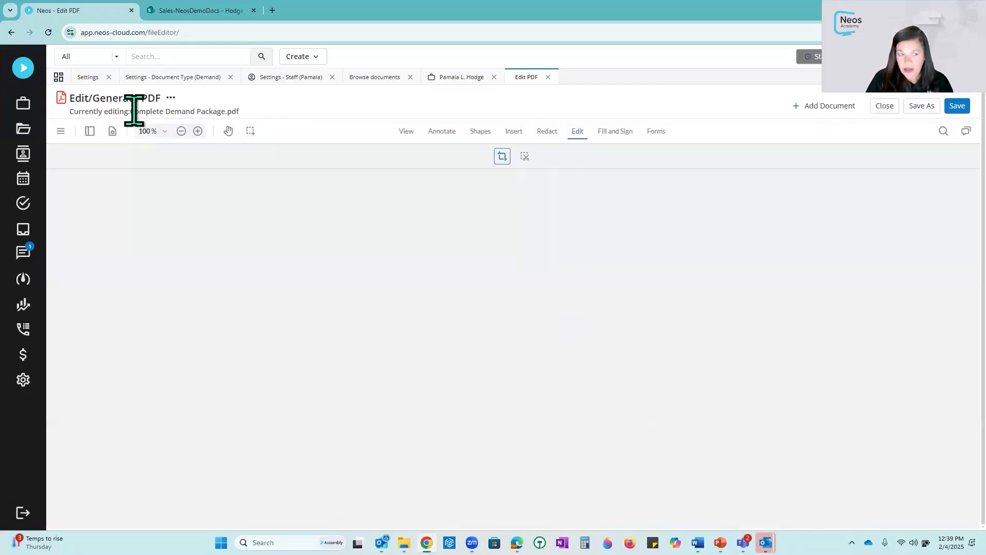
left_click_drag(131, 111, 245, 123)
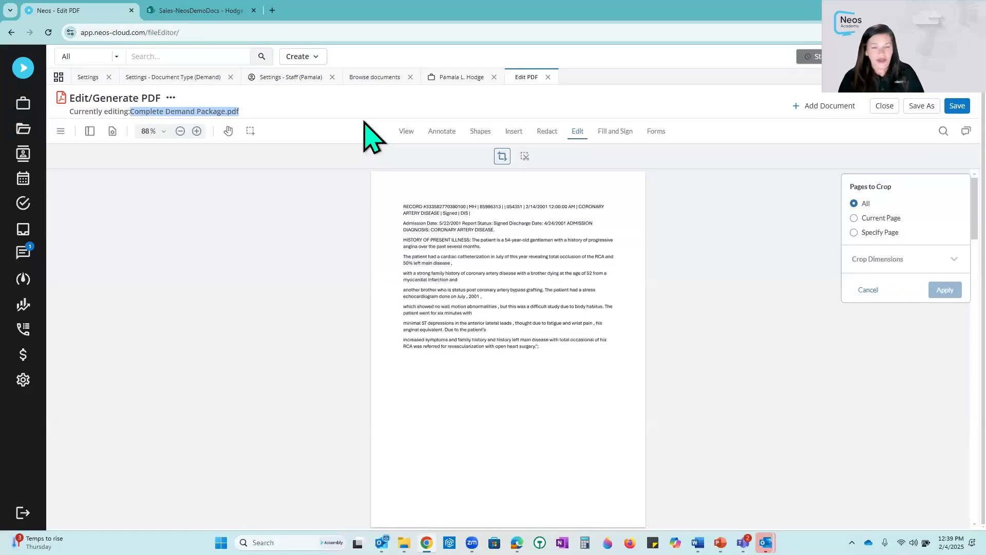
- Draw freehand ink strokes across the text on the package's first page
left_click(407, 135)
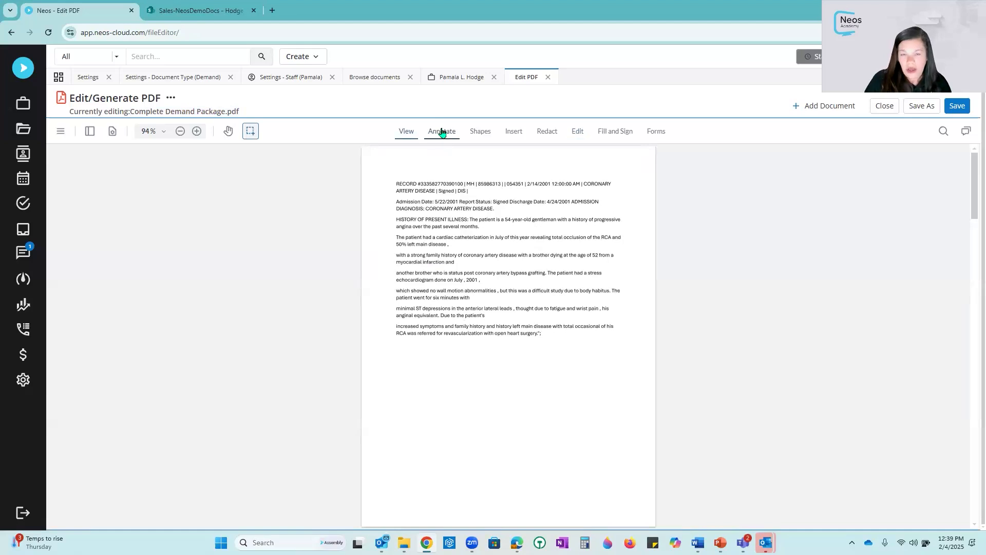
left_click(442, 133)
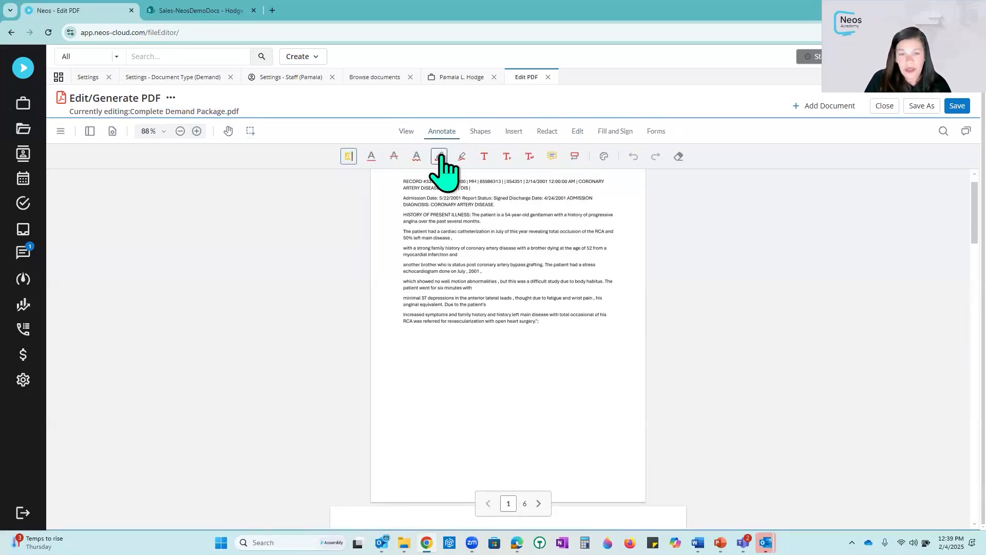
left_click(440, 157)
left_click_drag(402, 177, 523, 195)
mouse_move(598, 205)
left_mouse_down()
mouse_move(480, 280)
mouse_move(471, 335)
mouse_move(539, 322)
mouse_move(485, 346)
mouse_move(526, 374)
left_mouse_up()
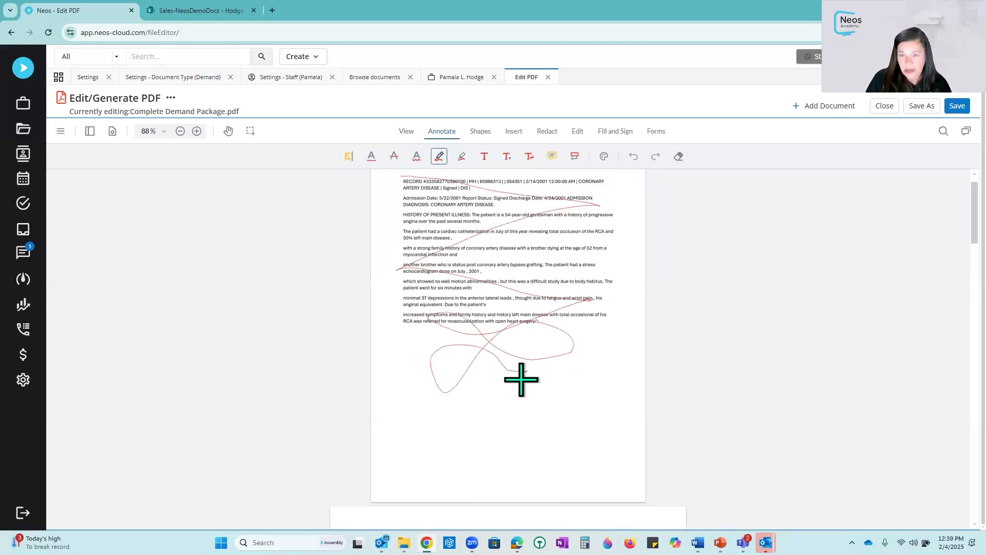
- Browse the Shapes, Insert stamps and Redact toolsets of the PDF editor
left_click(488, 133)
left_click(386, 157)
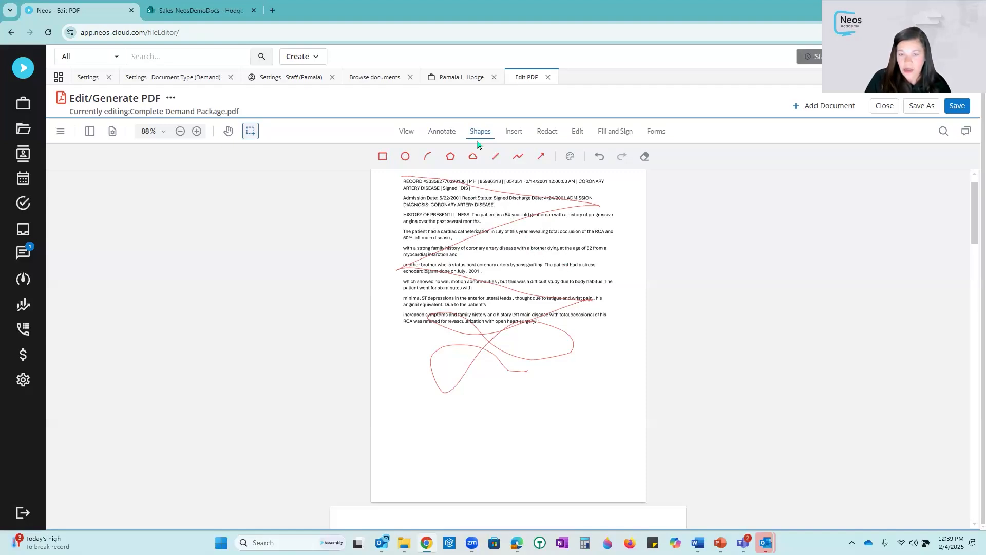
left_click(513, 131)
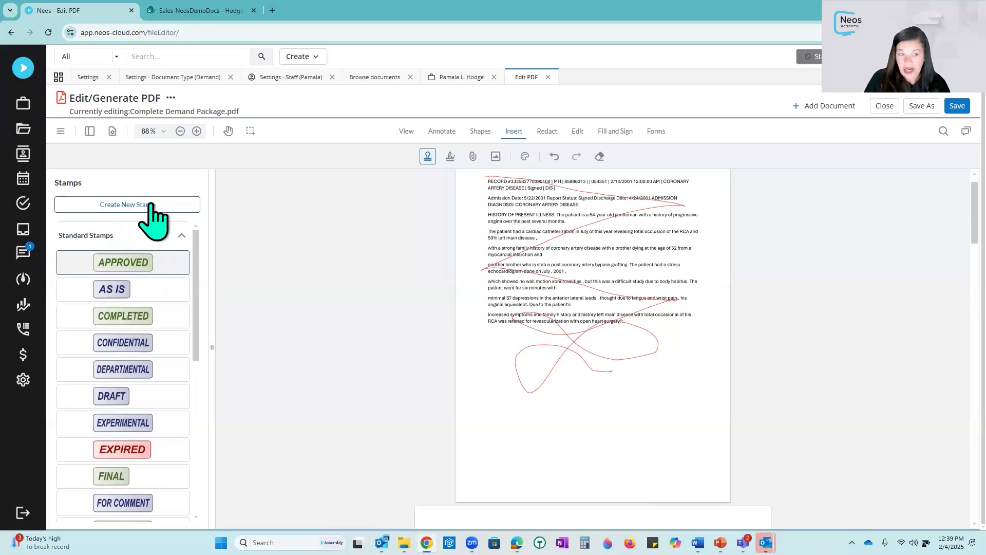
left_click(546, 132)
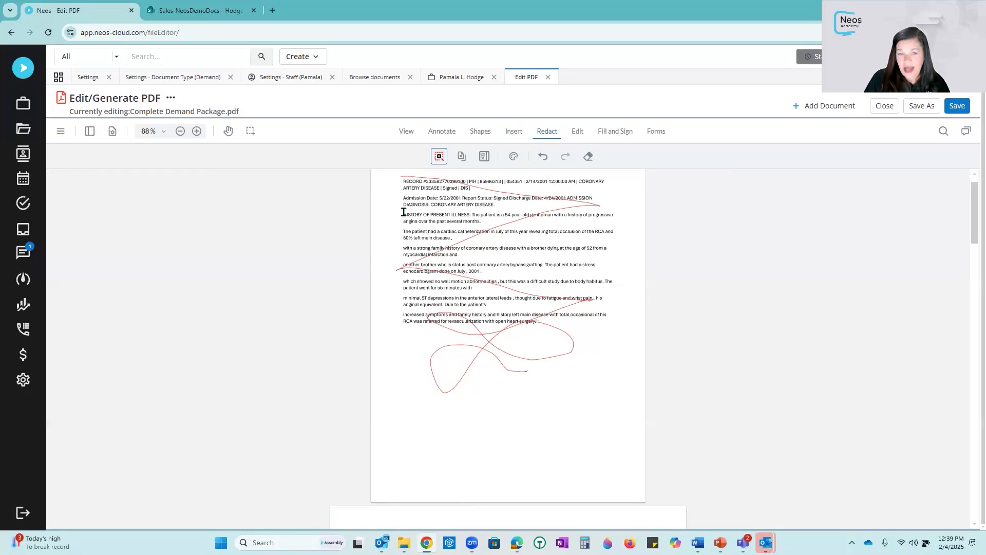
- Mark a region redaction over the first page's middle paragraphs and apply all redactions
left_click_drag(602, 242, 625, 334)
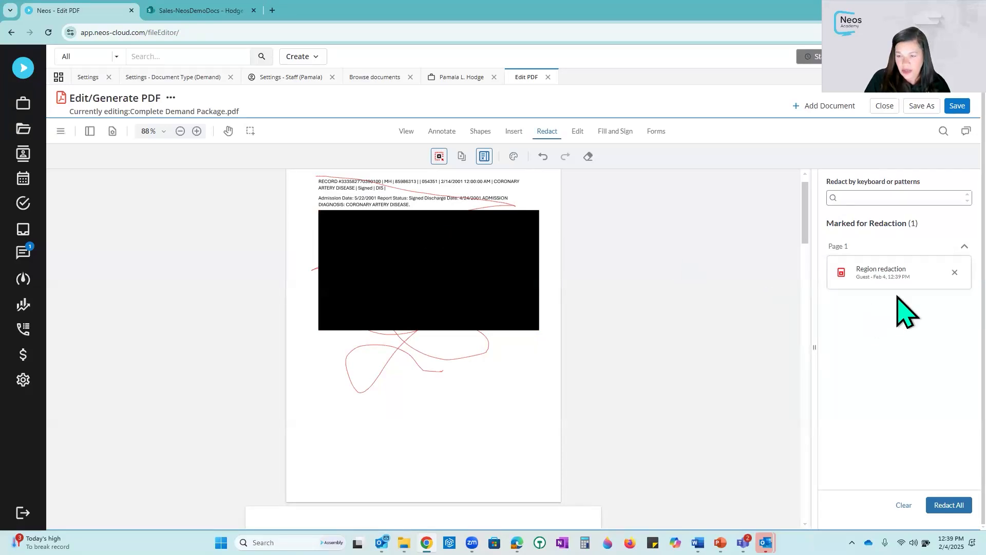
left_click(949, 505)
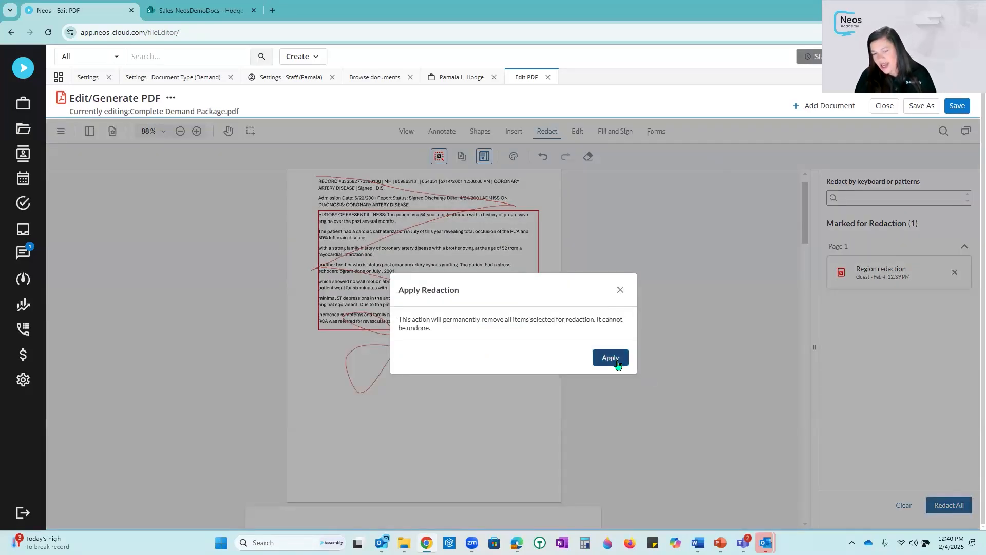
left_click(611, 358)
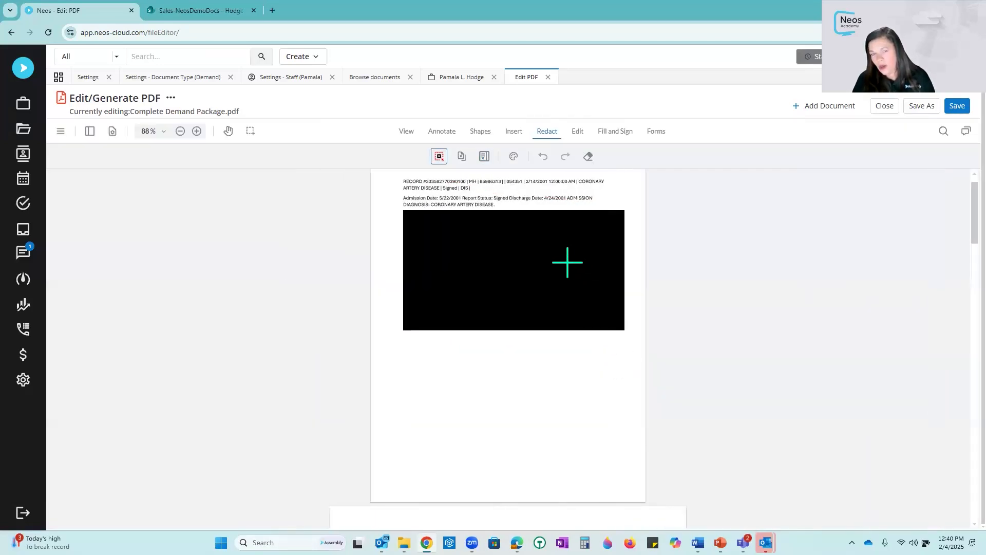
- Browse the Edit, Fill and Sign, and Forms toolsets of the PDF editor
scroll(531, 290, "up", 1)
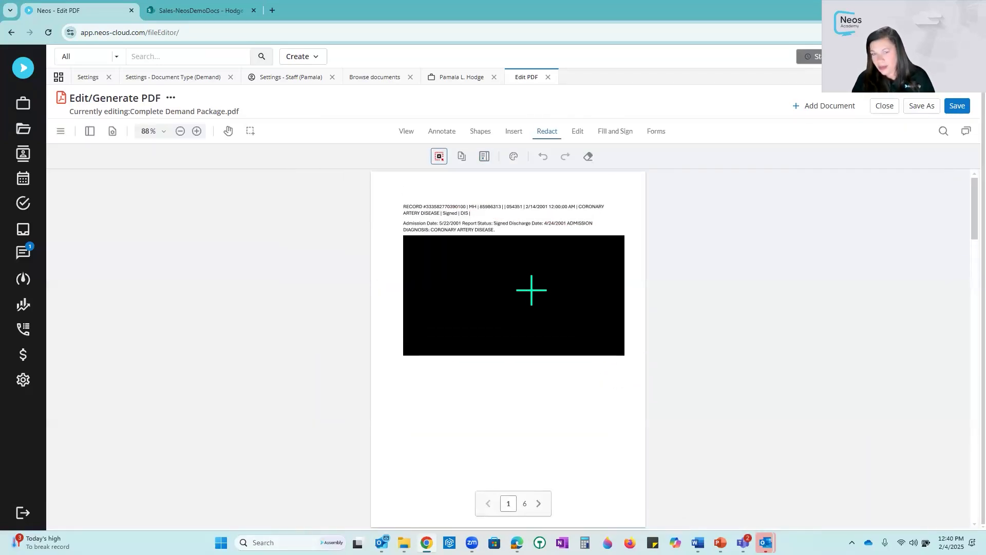
left_click(578, 132)
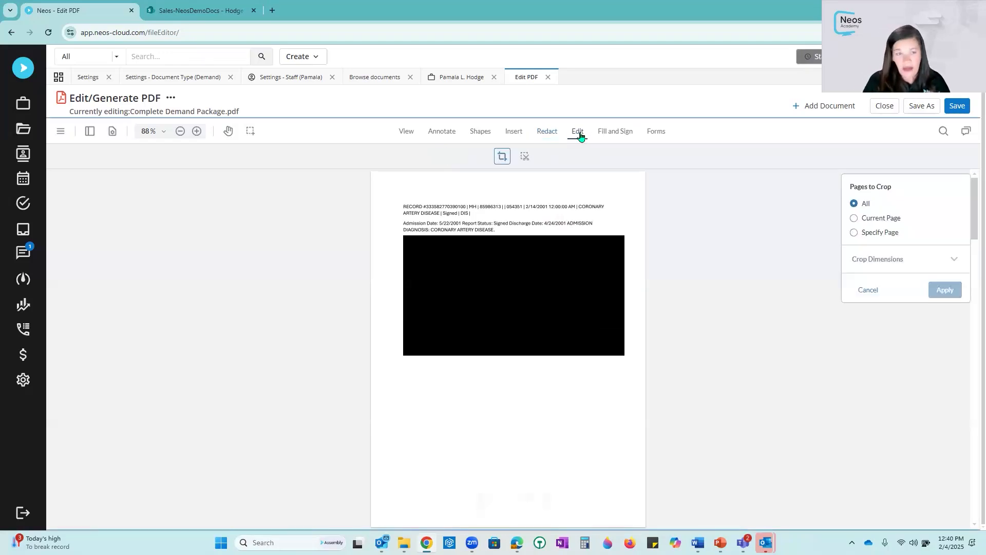
left_click(614, 132)
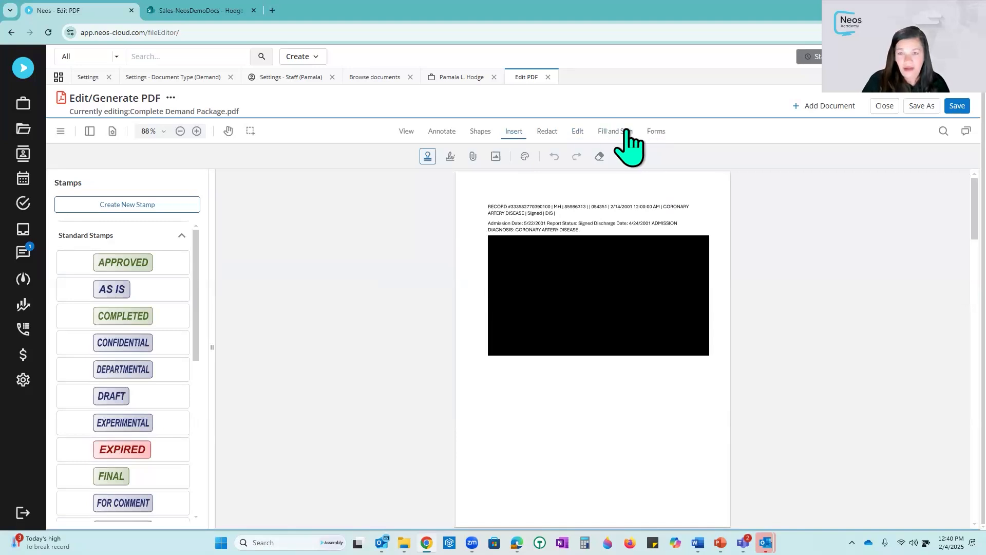
left_click(656, 132)
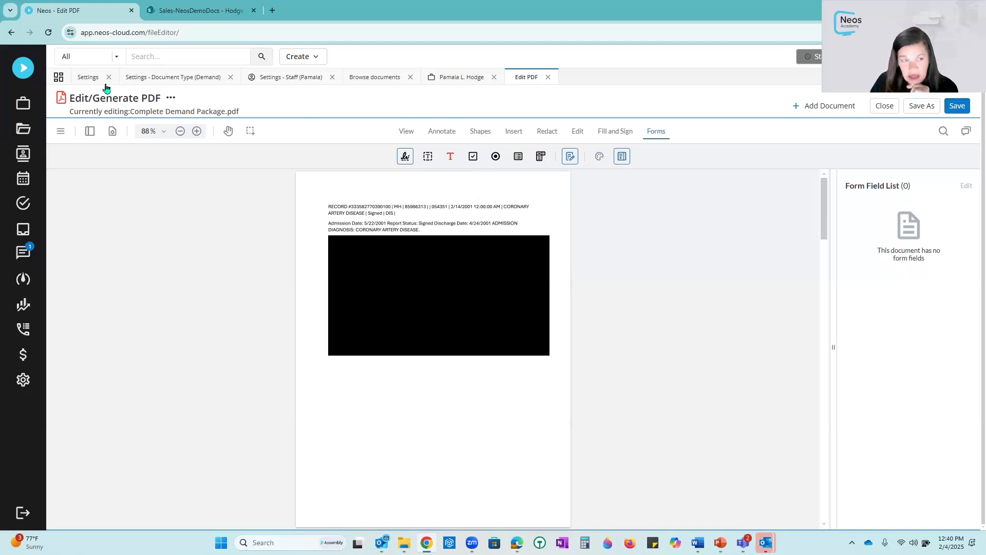
- Open Bates stamping for the package and enter TEST as the stamp text
left_click(171, 98)
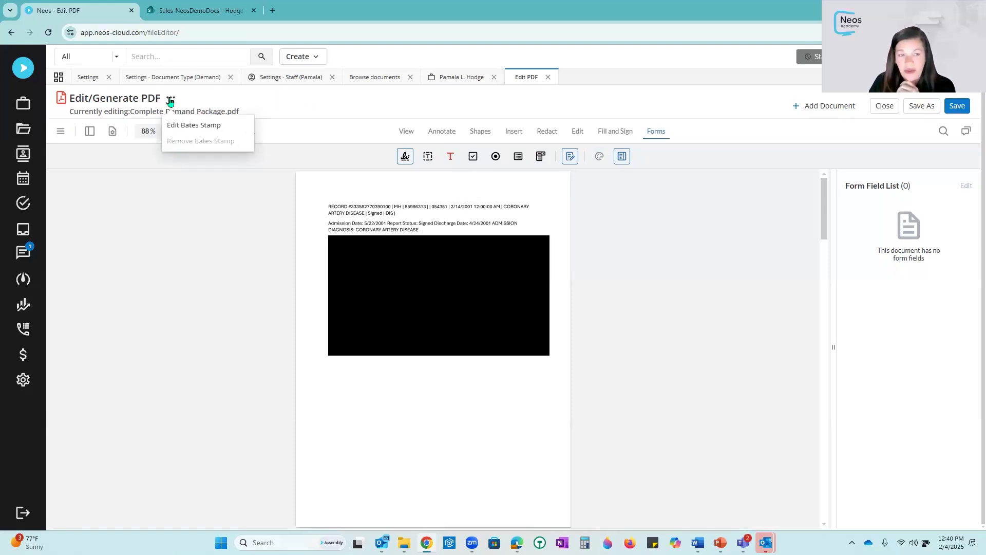
left_click(218, 125)
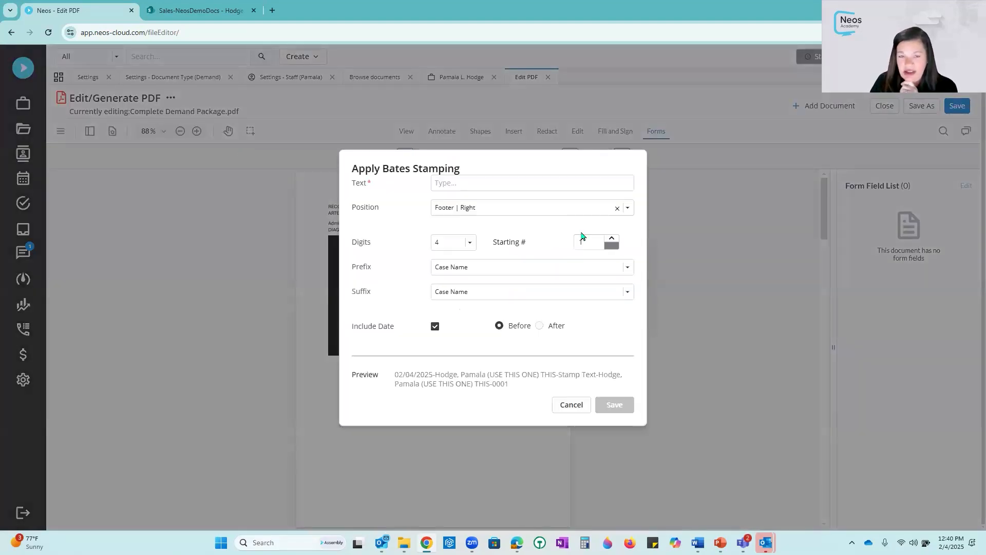
left_click(498, 182)
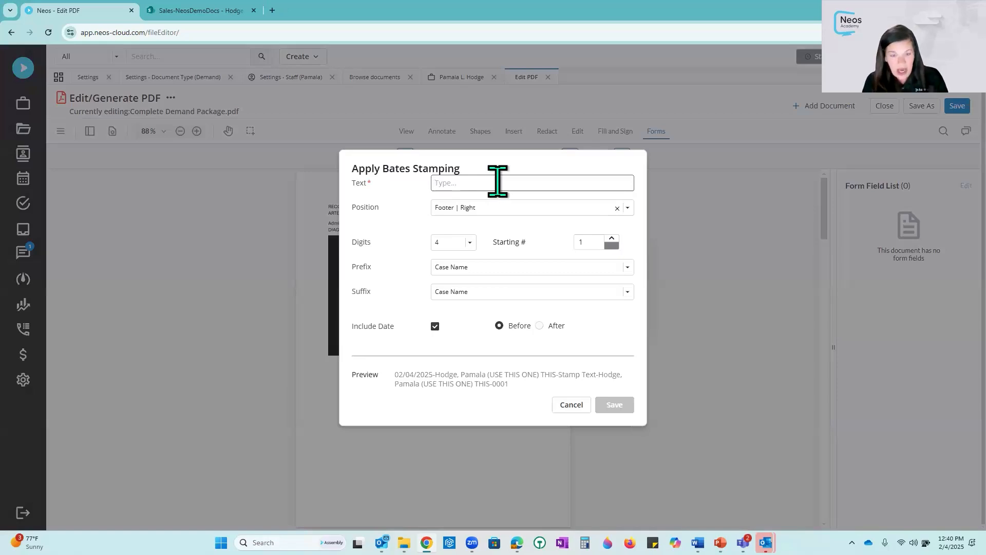
type("TEST")
left_click(627, 207)
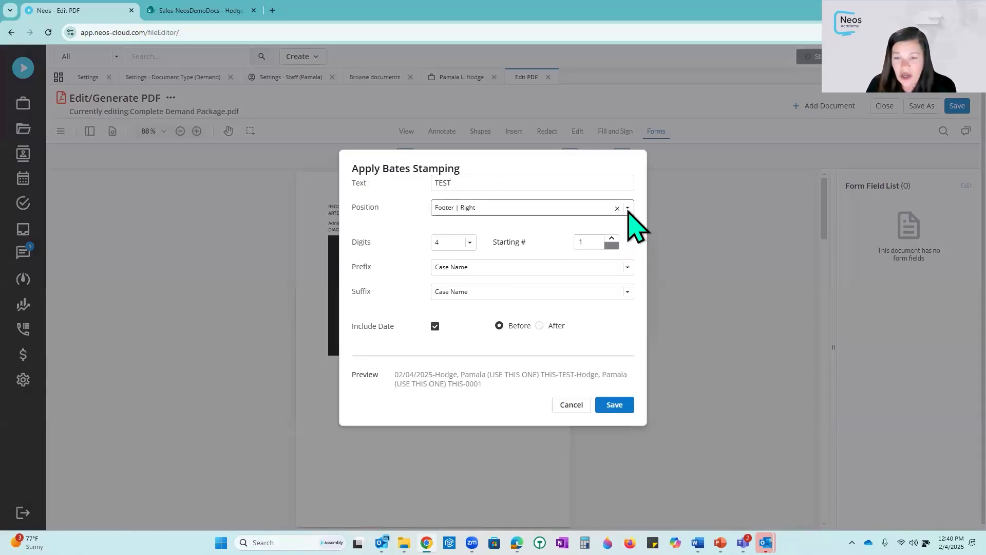
left_click(390, 216)
- Review the Bates stamp's digit, starting number, prefix and suffix options
left_click(471, 242)
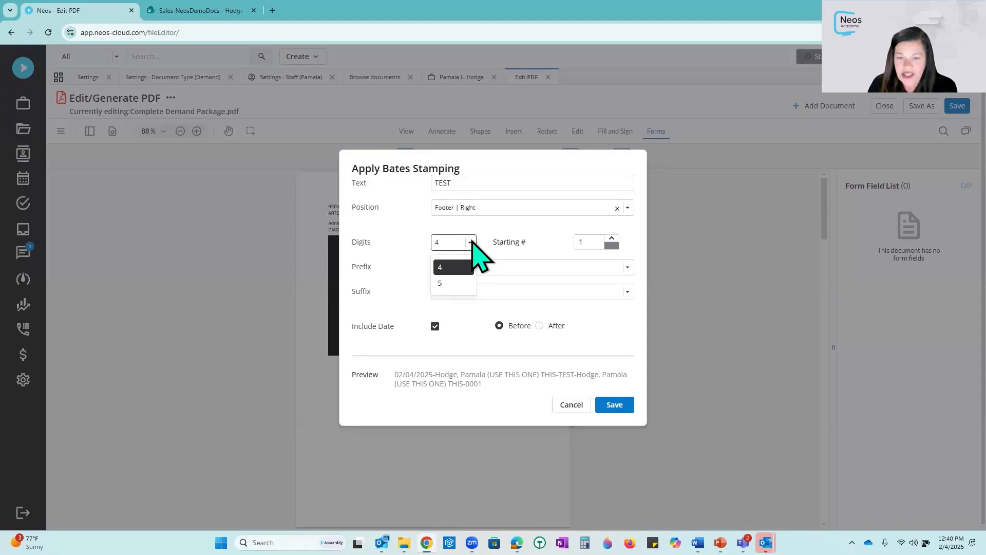
left_click(595, 242)
key("ctrl+a")
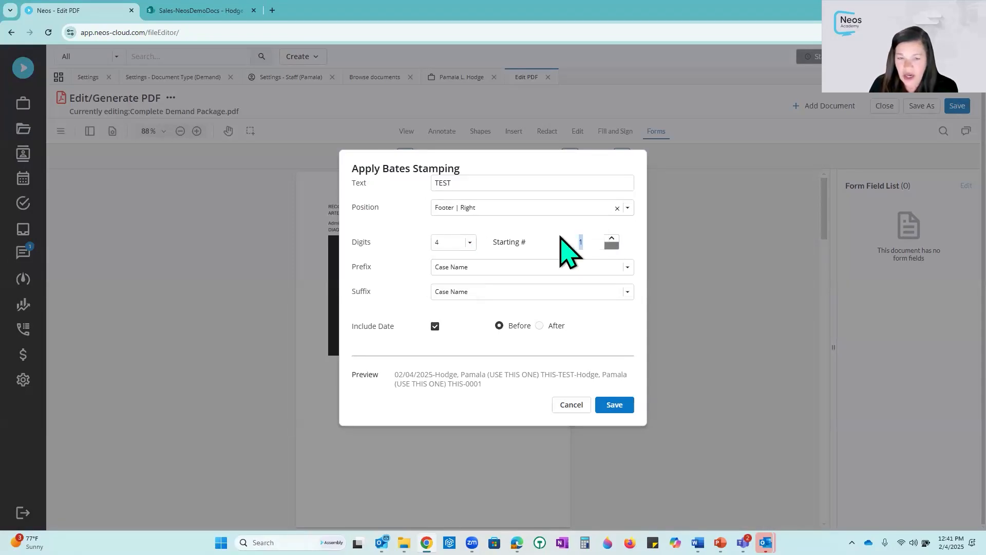
left_click(628, 267)
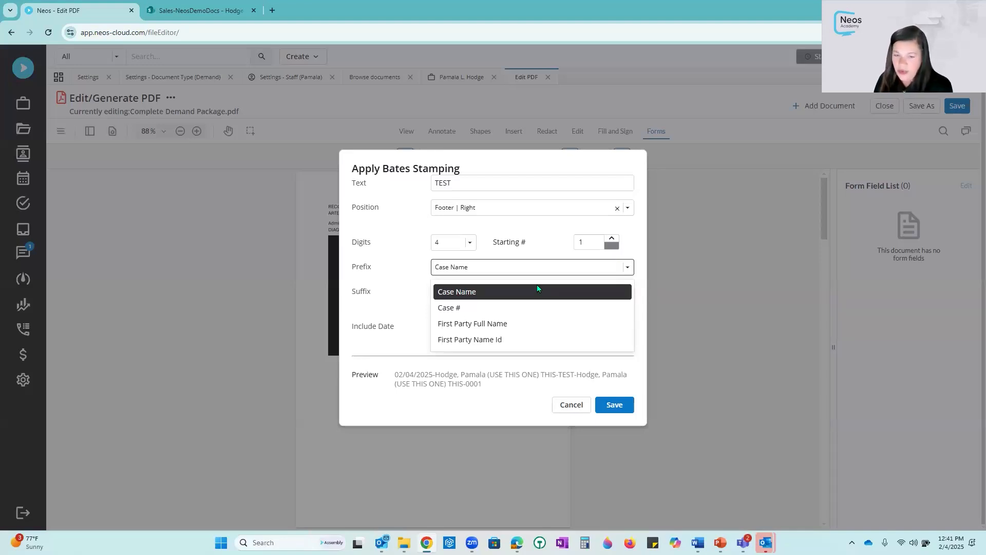
left_click(382, 286)
left_click(620, 289)
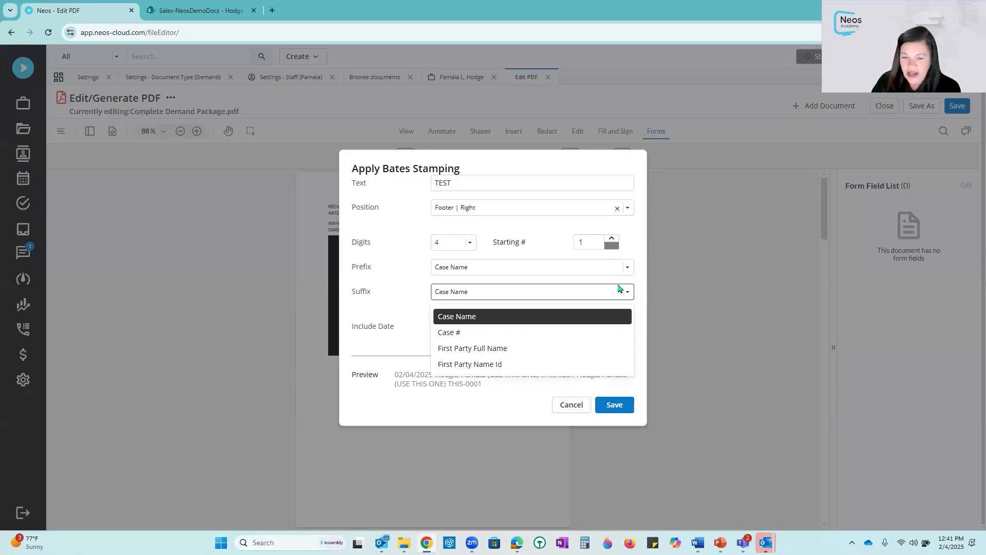
left_click(401, 299)
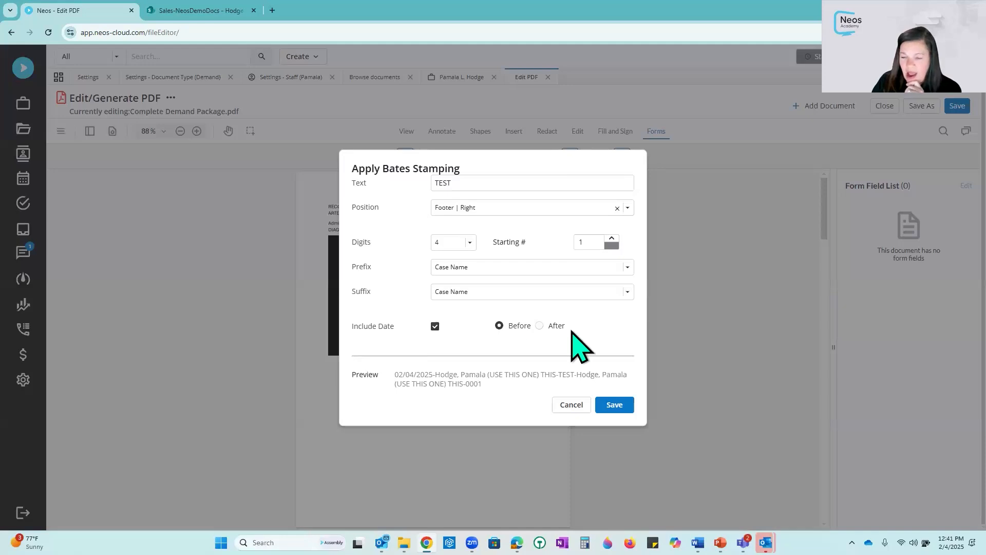
left_click_drag(488, 388, 396, 378)
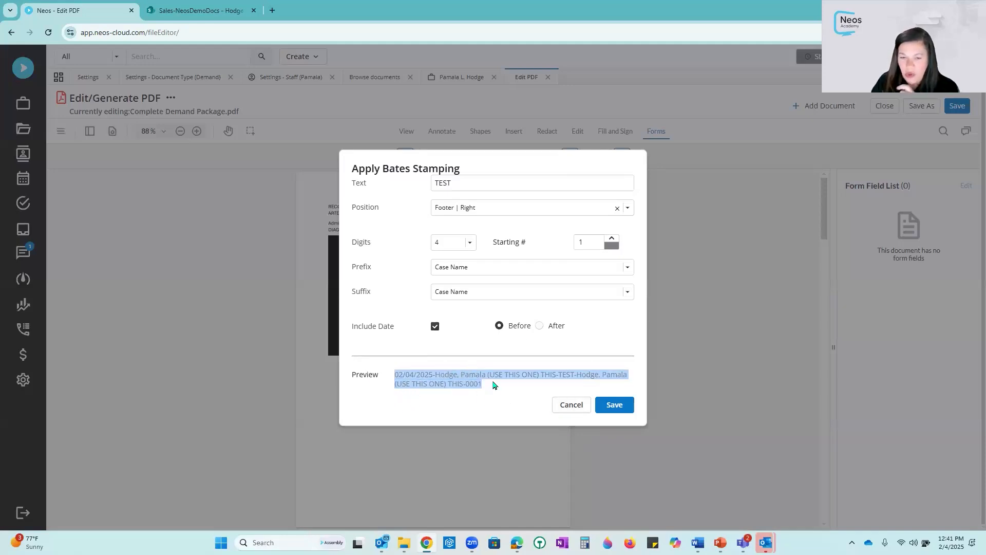
- Set the Bates stamp suffix to Case #
left_click(627, 292)
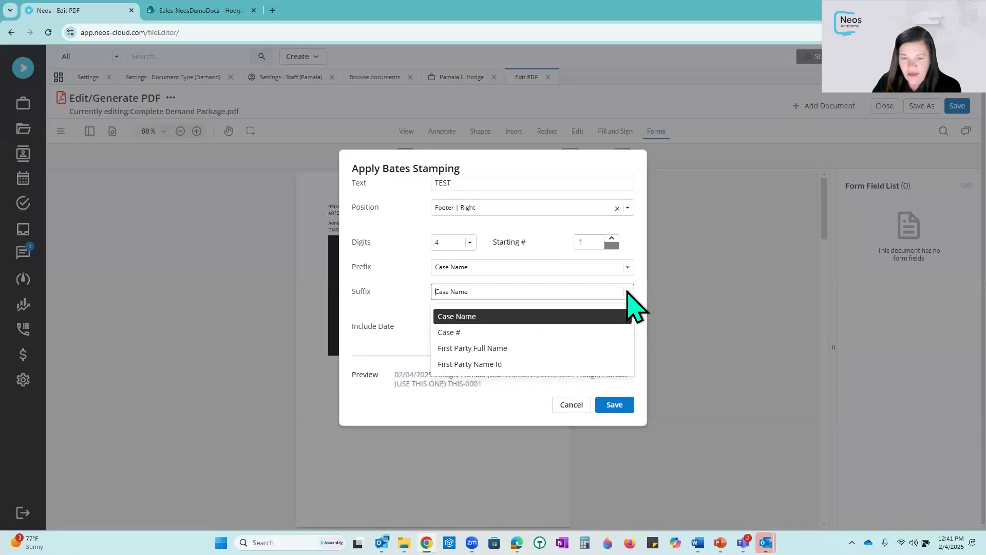
left_click(628, 292)
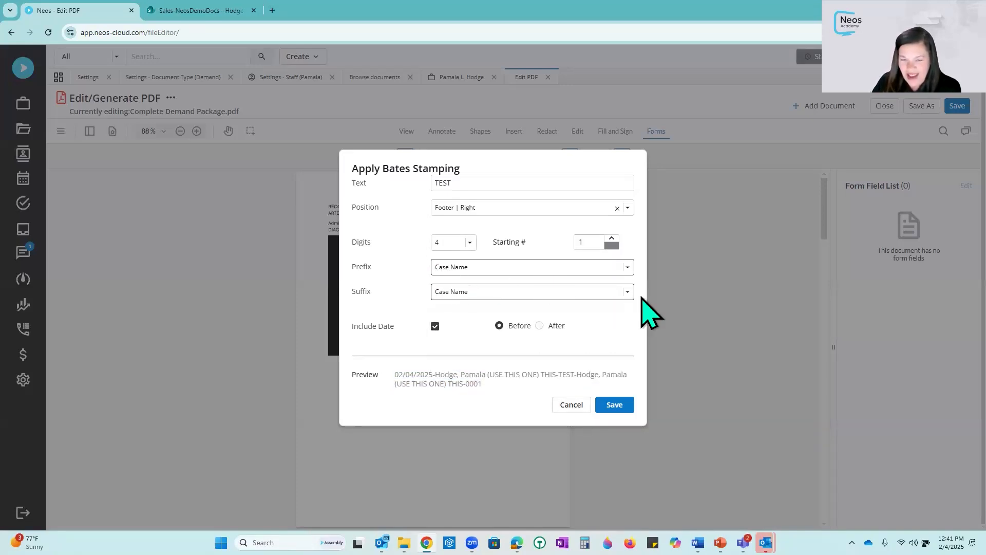
left_click(628, 291)
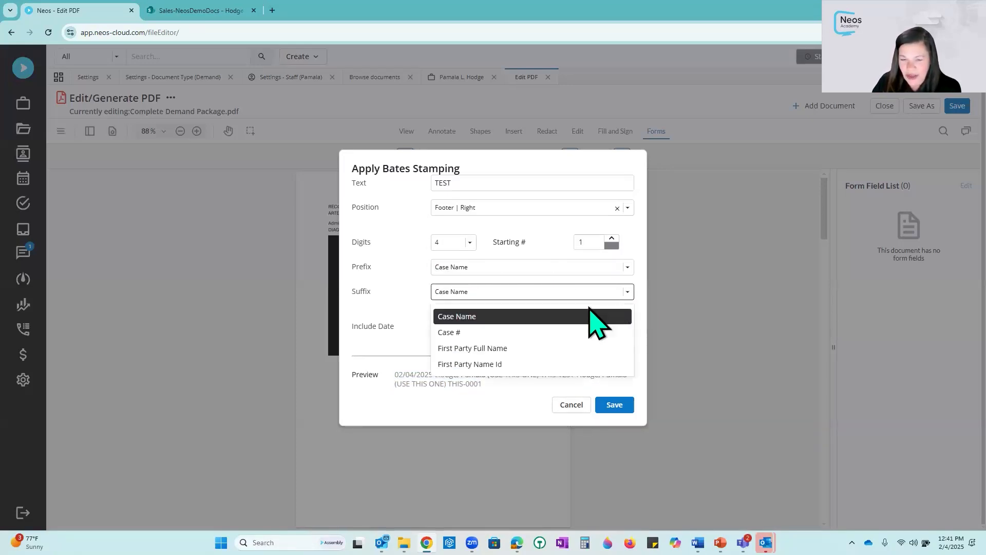
left_click(502, 332)
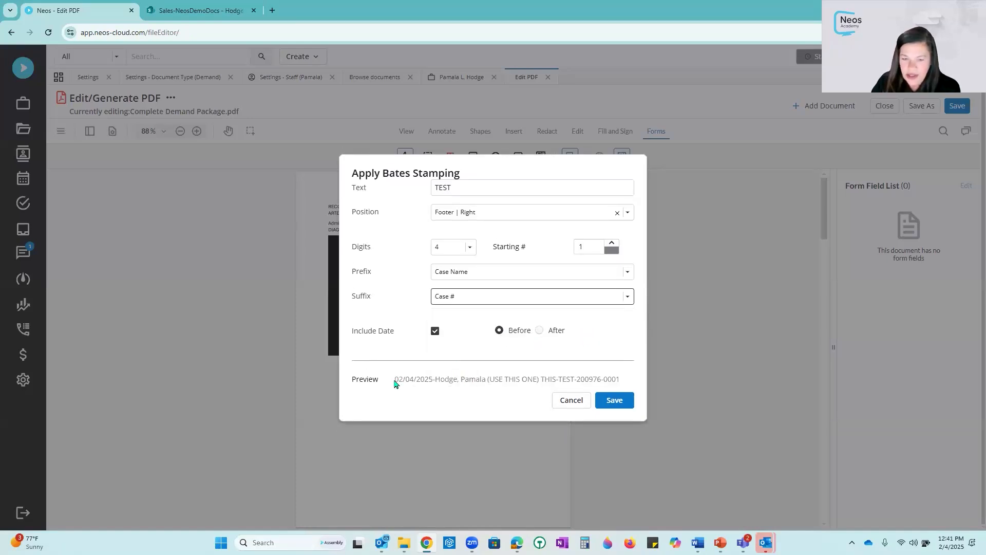
left_click_drag(393, 380, 489, 381)
left_click_drag(554, 391, 622, 388)
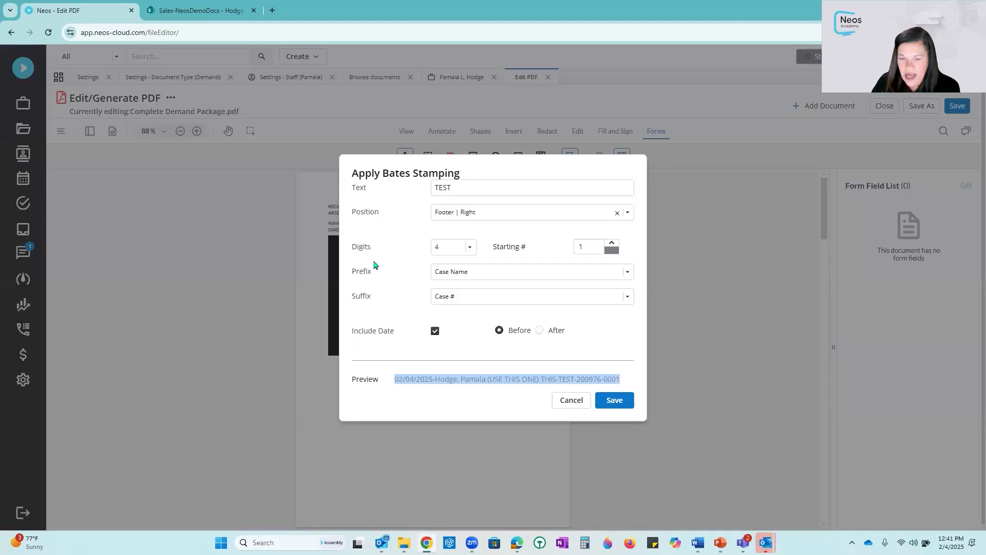
- Exclude the date from the Bates stamp and save it
left_click(543, 332)
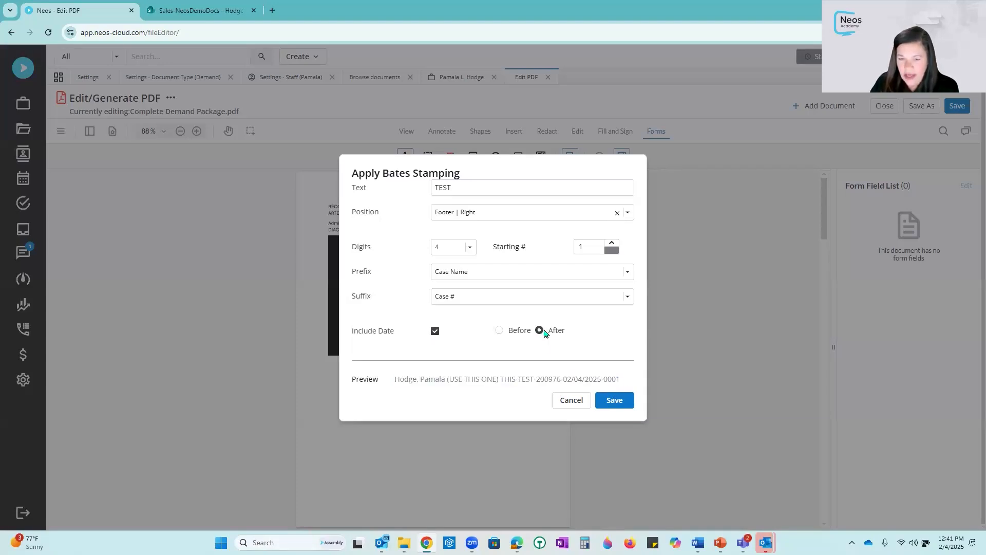
left_click(435, 332)
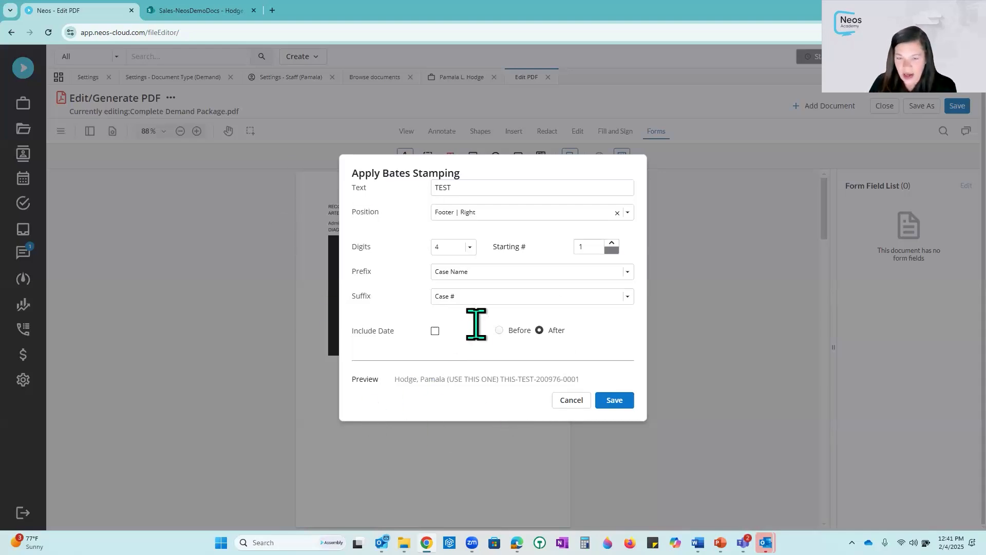
left_click(616, 400)
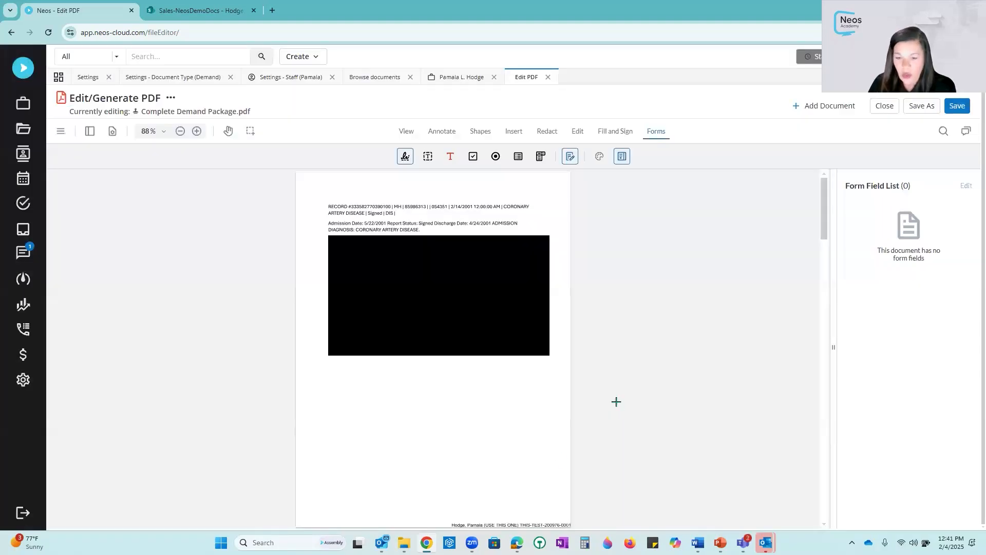
- Add a signature form field about 180 by 40 below the redacted block on the first page
mouse_move(427, 542)
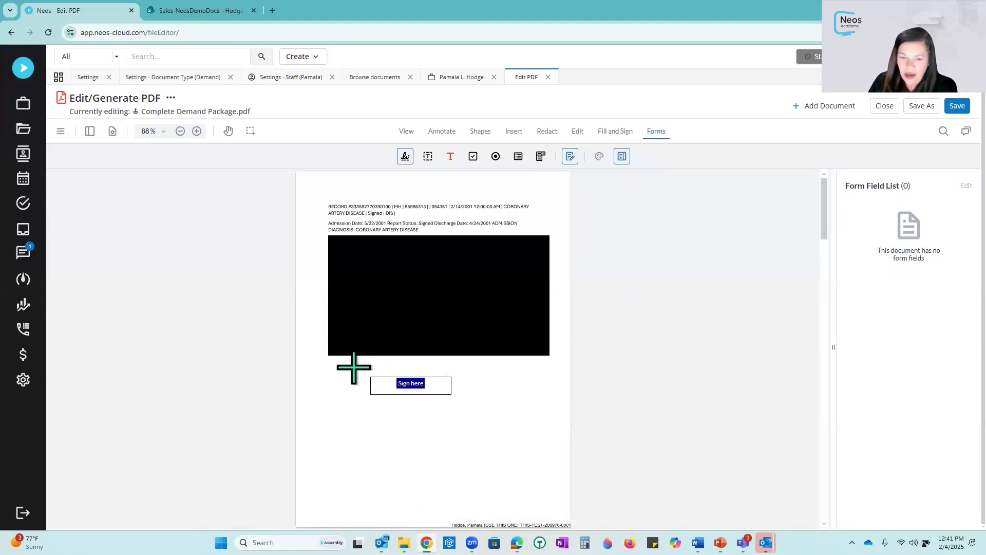
left_click(335, 361)
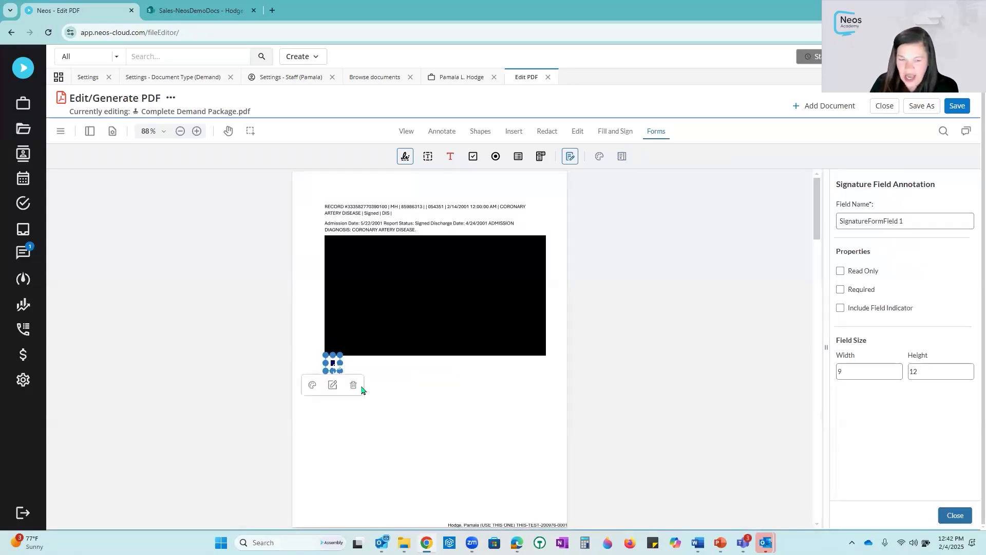
mouse_move(339, 367)
left_mouse_down()
mouse_move(451, 385)
mouse_move(445, 381)
left_mouse_up()
left_click(497, 383)
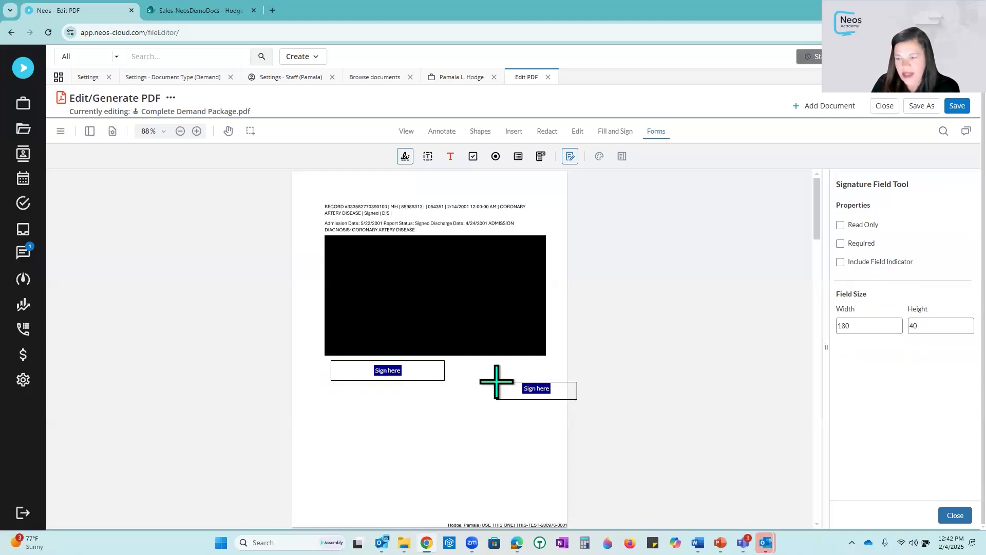
left_click(956, 515)
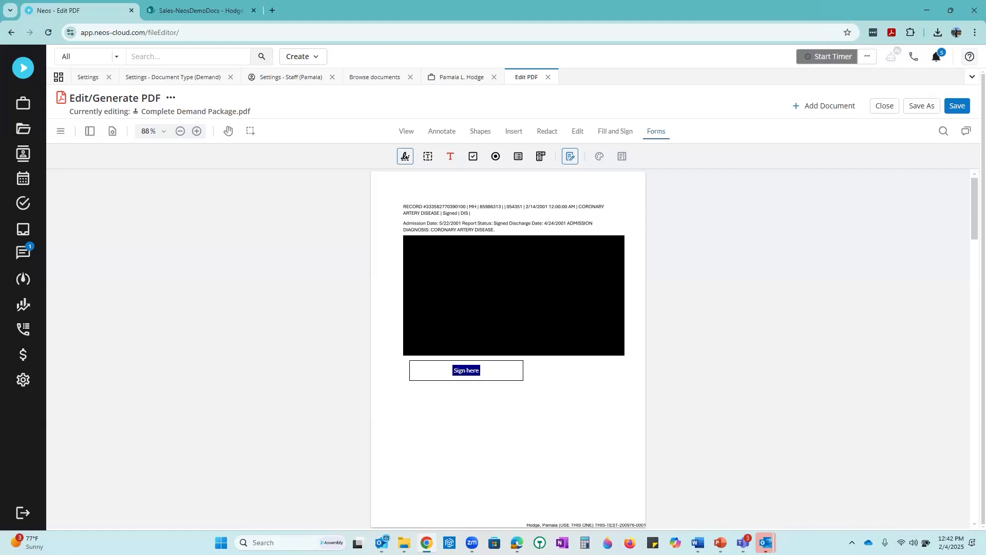
left_click(171, 98)
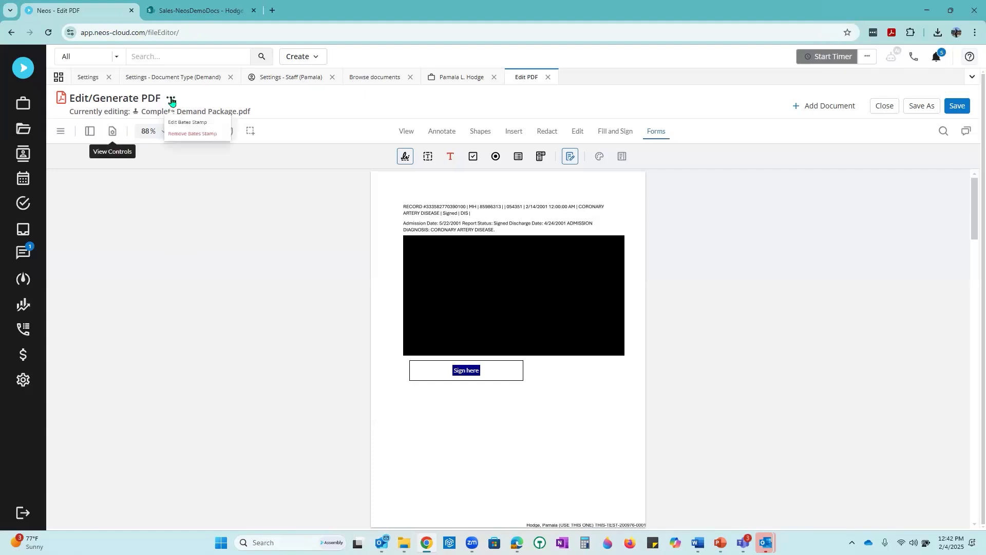
left_click(213, 125)
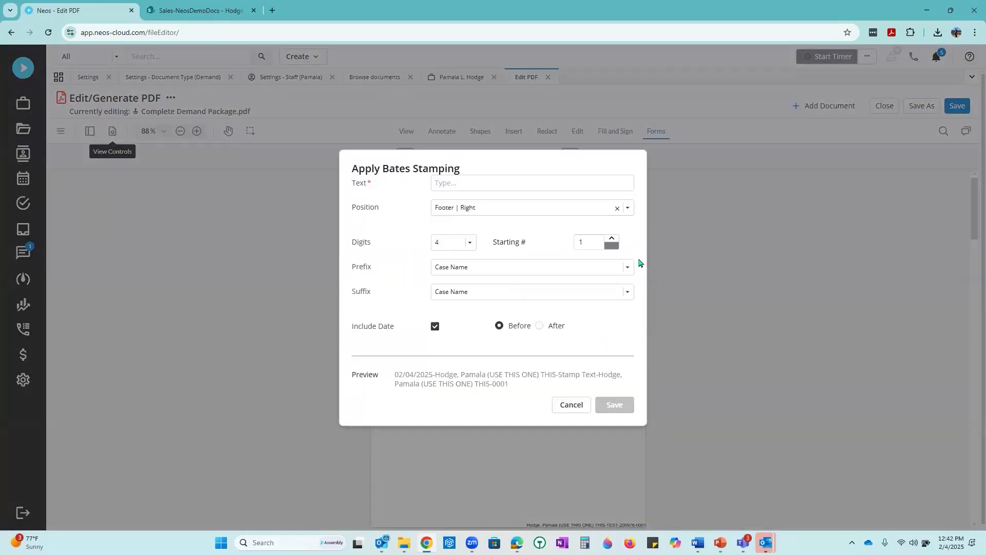
left_click(627, 267)
left_click(487, 271)
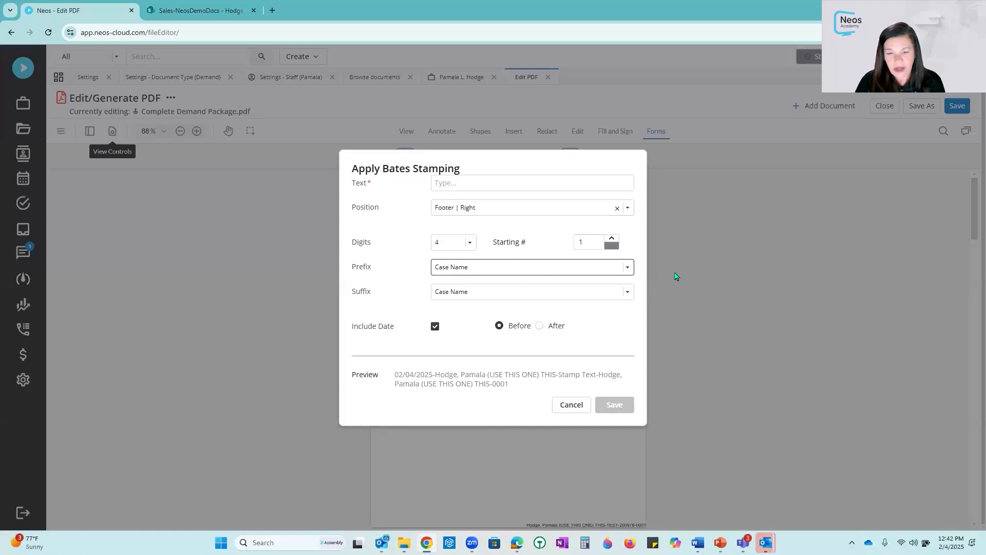
left_click(628, 267)
left_click(628, 269)
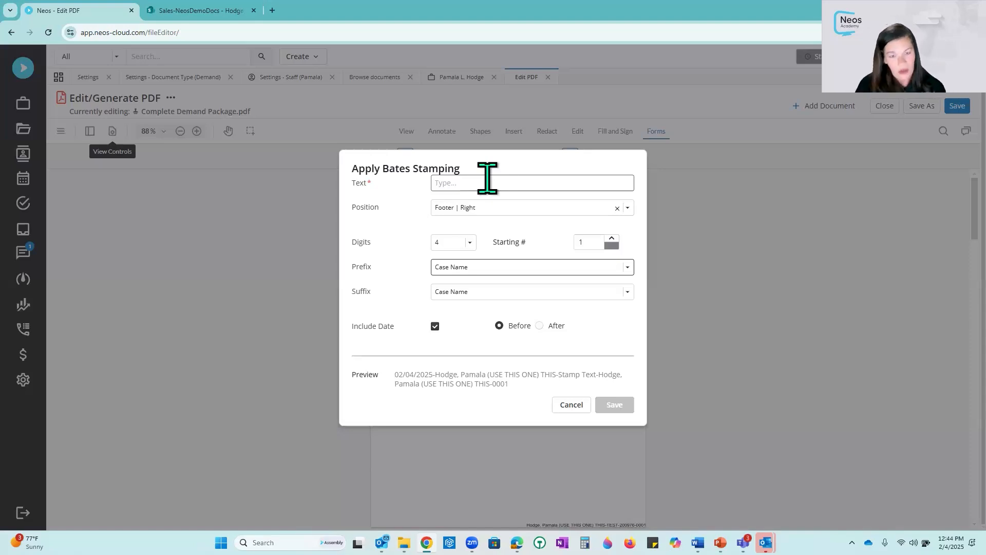
left_click(571, 405)
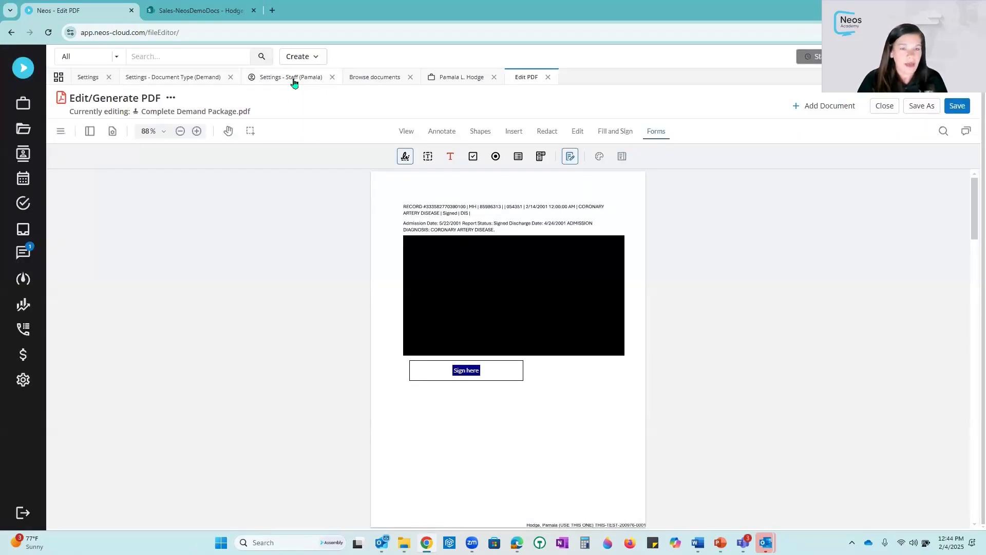
- Start an email with Complete Demand Package 1.pdf attached from the case documents, review the recipients, and cancel it
left_click(451, 79)
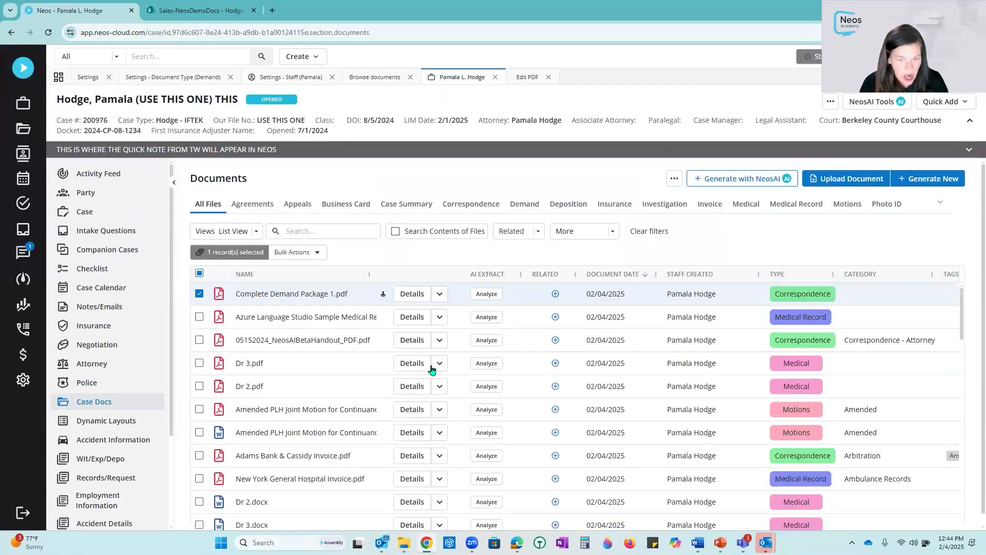
left_click(439, 293)
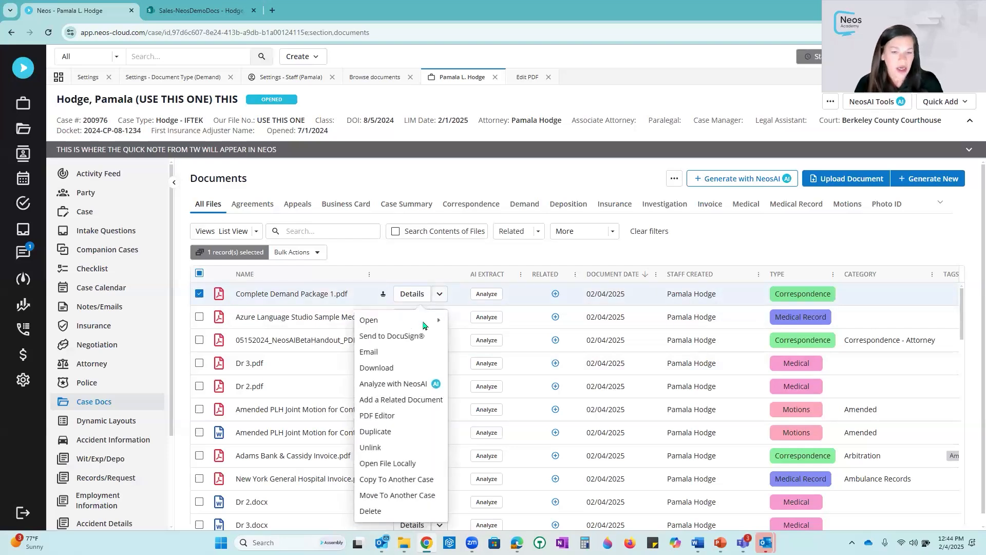
left_click(390, 353)
left_click(665, 175)
left_click(666, 164)
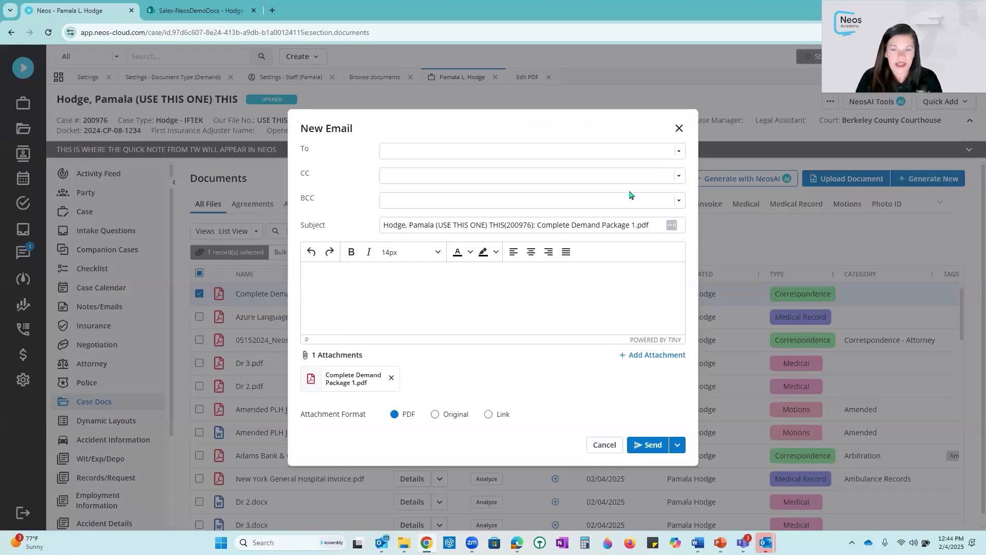
left_click(679, 152)
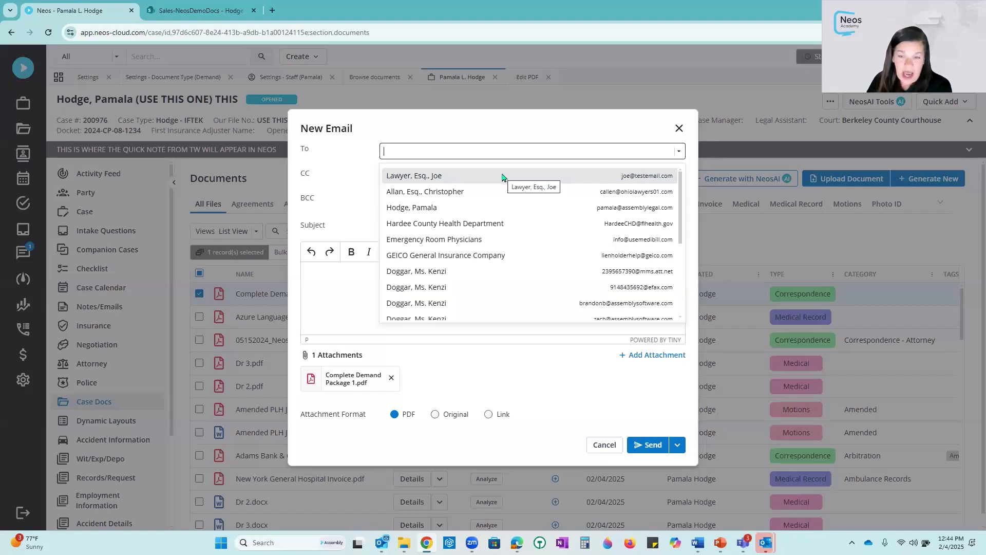
left_click(609, 448)
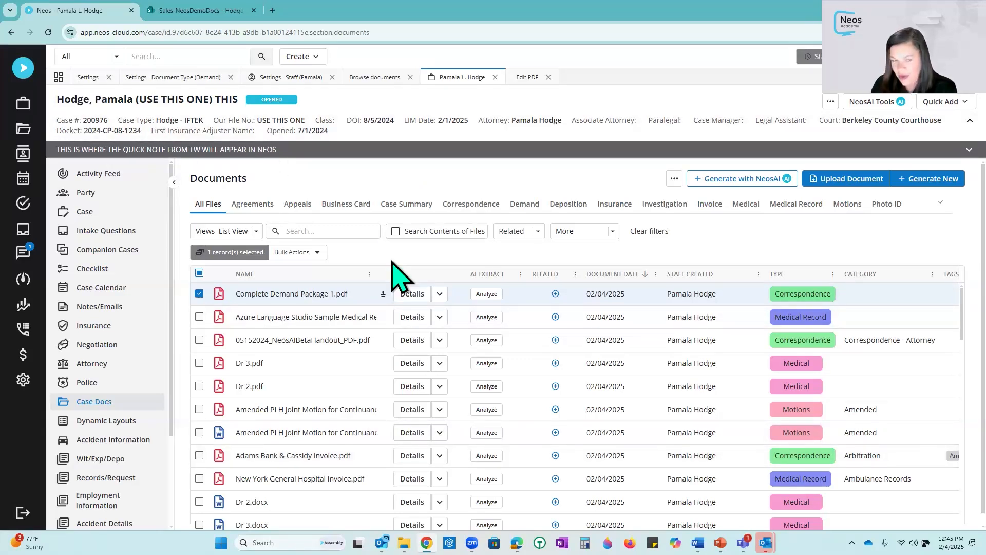
- View the case's attorney list and return to the case documents
left_click(127, 371)
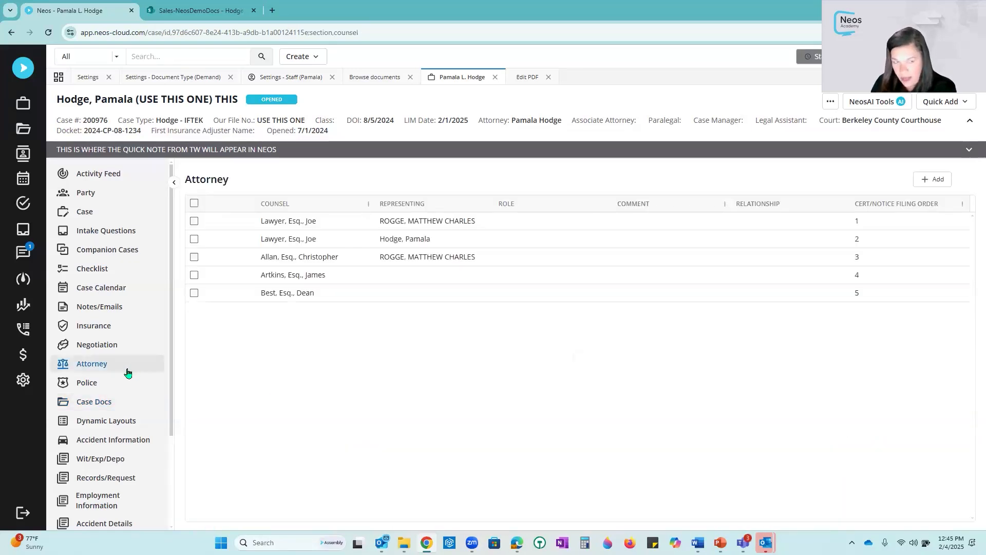
left_click(938, 183)
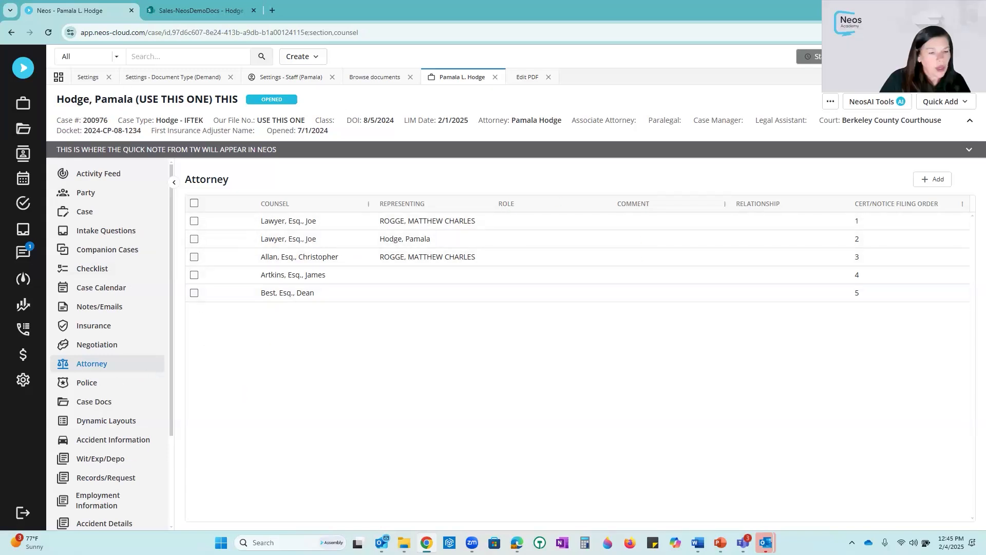
left_click(115, 403)
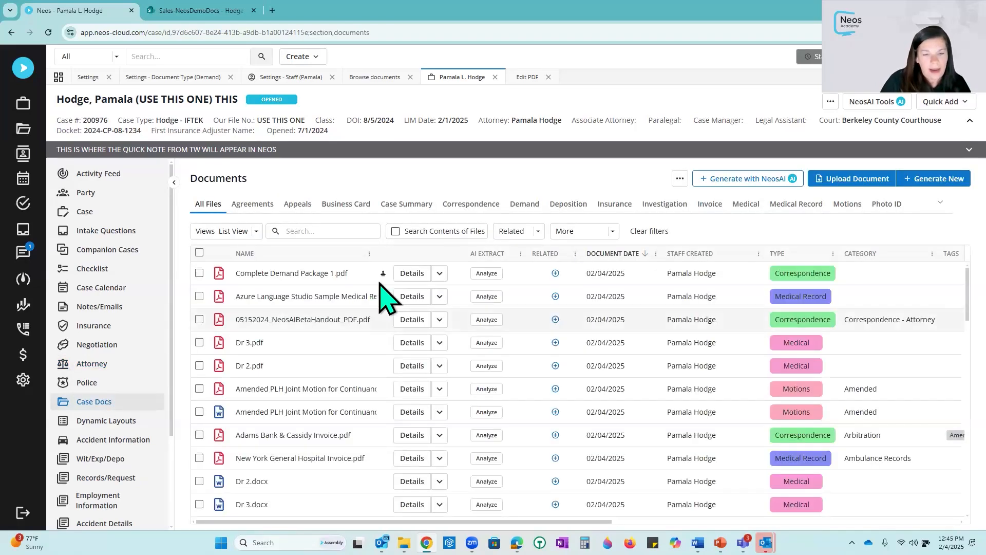
- Open Complete Demand Package 1.pdf in the PDF editor and switch to inserting stamps
left_click(439, 272)
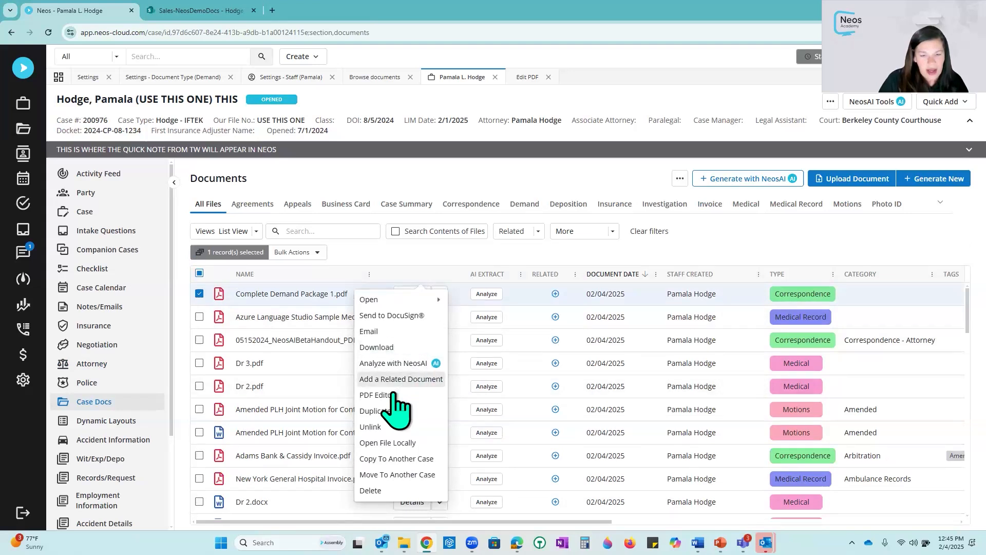
left_click(398, 395)
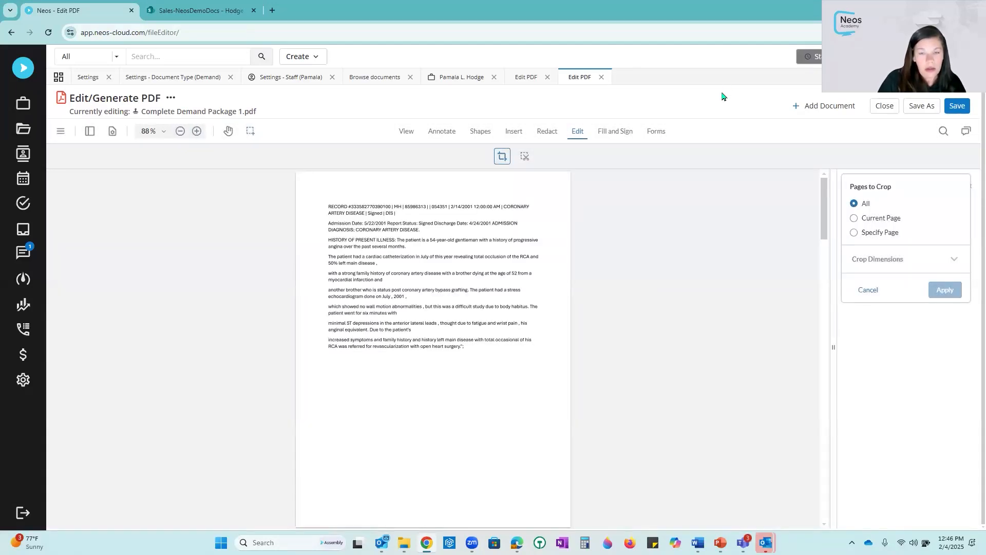
left_click(514, 131)
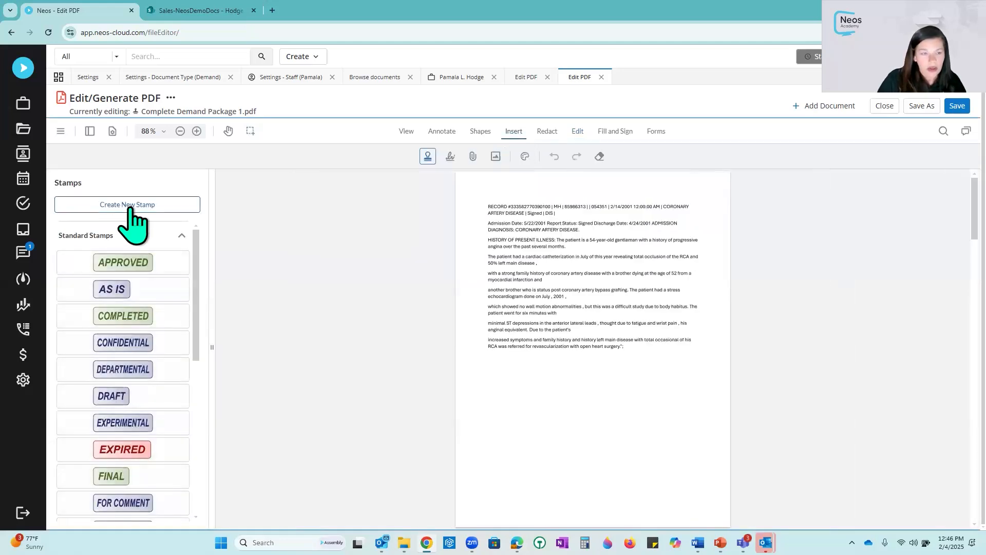
- Create a new custom stamp with the text Pam Test
left_click(131, 206)
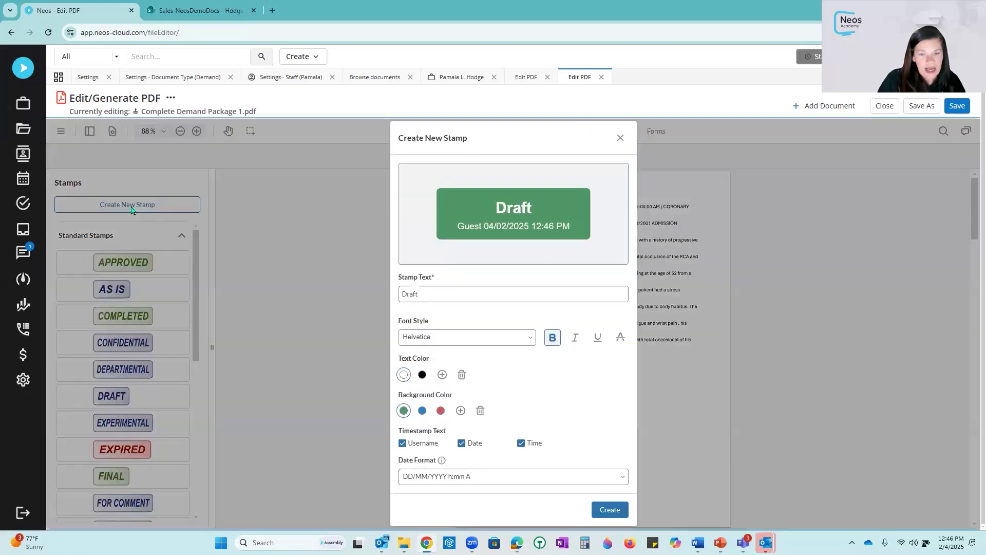
double_click(444, 292)
type("OPam")
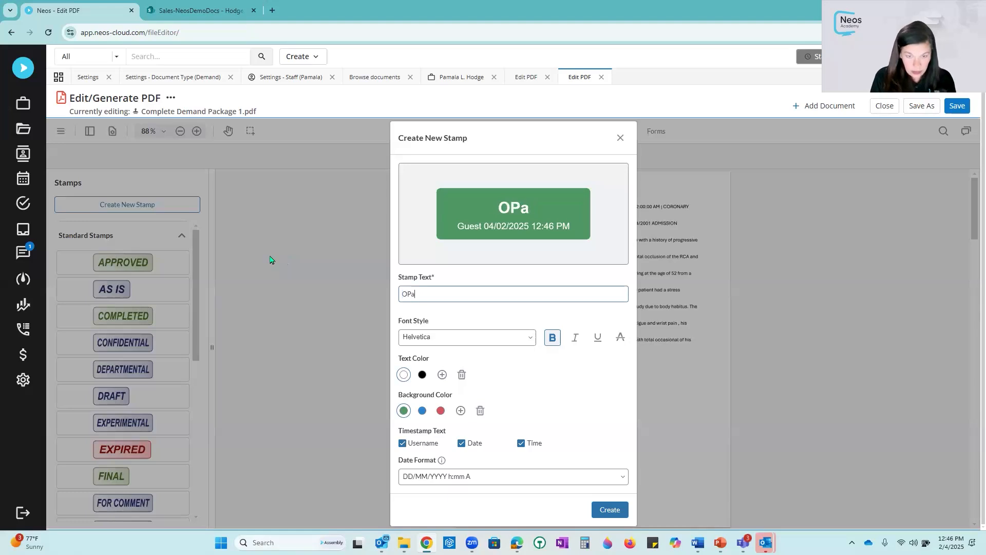
key("BackSpace")
key("BackSpace")
key("BackSpace")
key("BackSpace")
type("Pam Test")
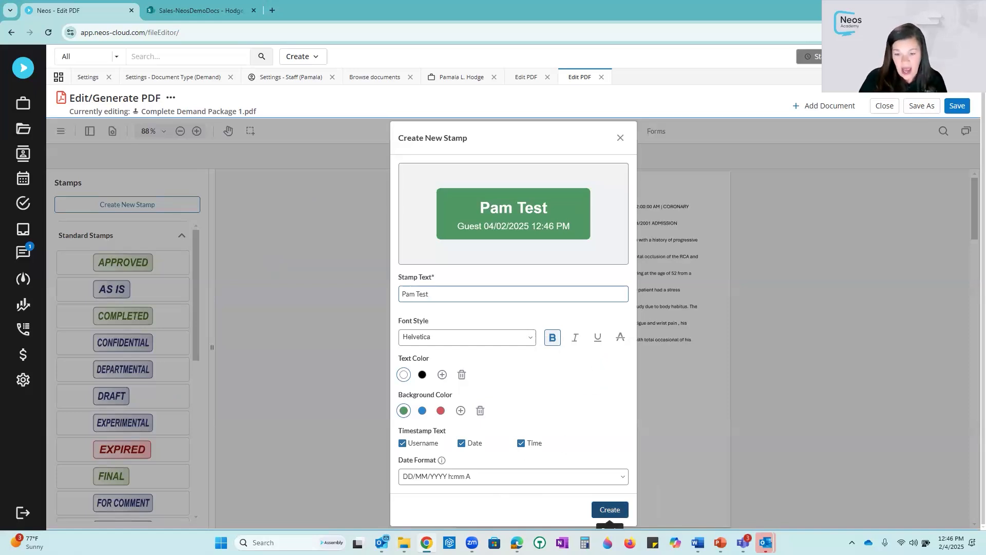
left_click(610, 510)
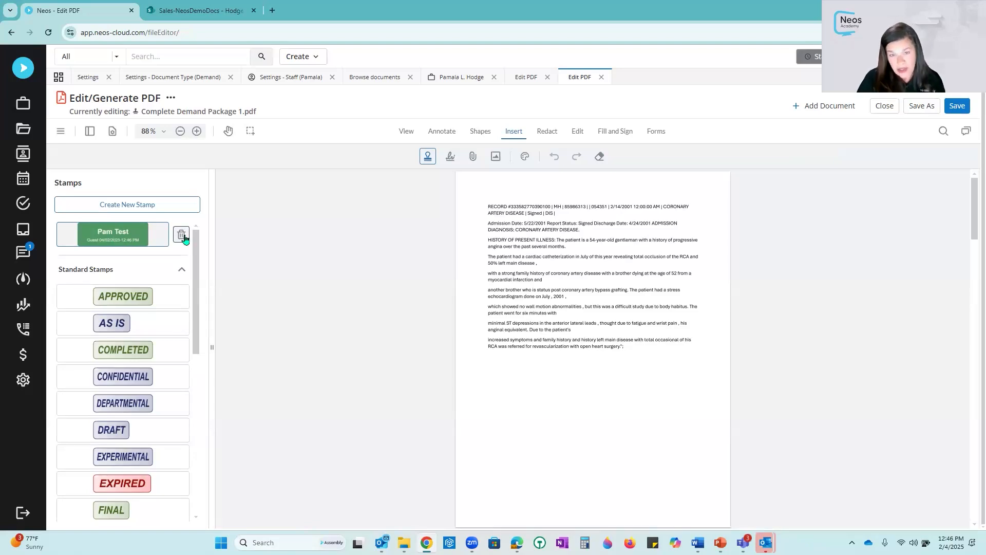
- Place the Pam Test stamp below the text on the first page and browse the stamp list
left_click(121, 238)
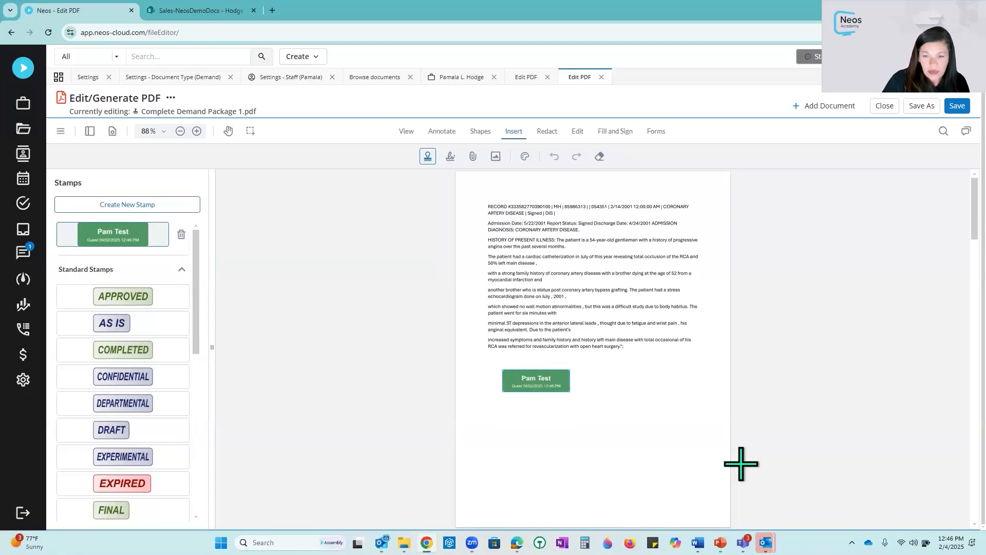
left_click(533, 377)
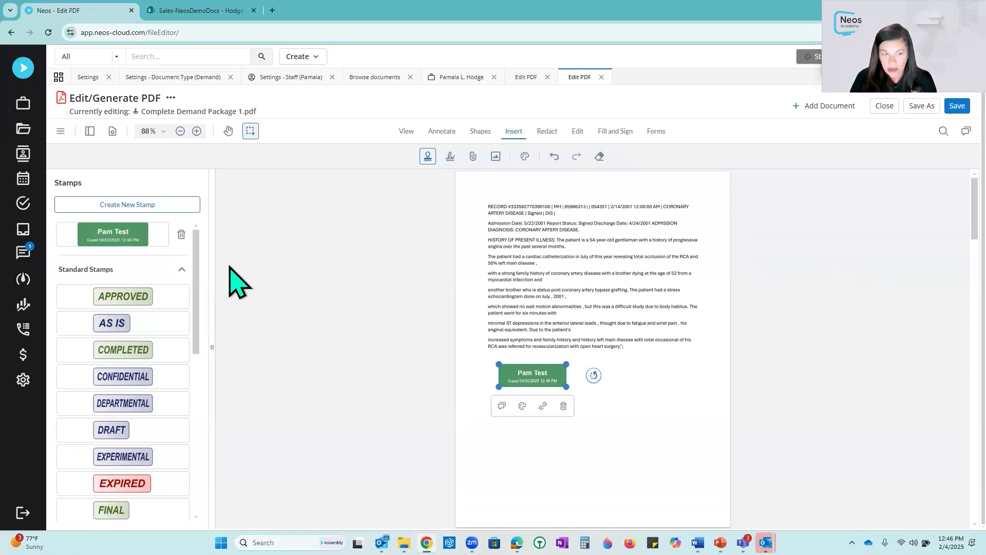
scroll(201, 359, "down", 7)
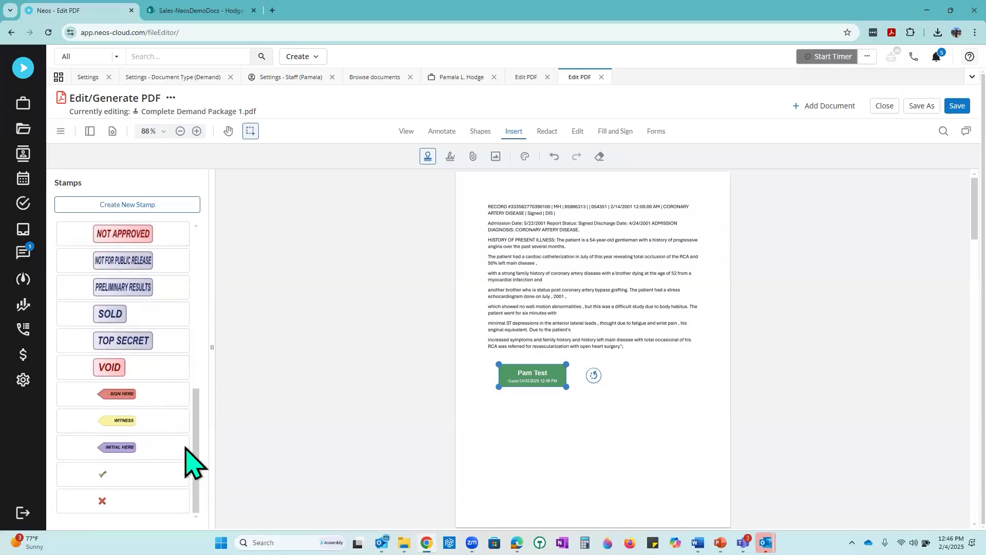
scroll(206, 334, "up", 5)
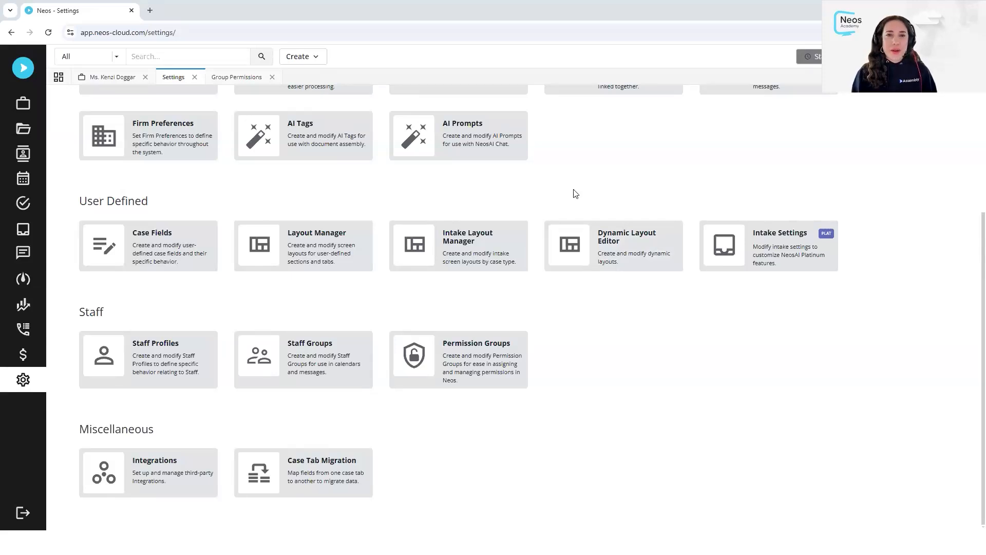
- Scroll through the Settings page and switch to the Group Permissions page
scroll(575, 194, "up", 4)
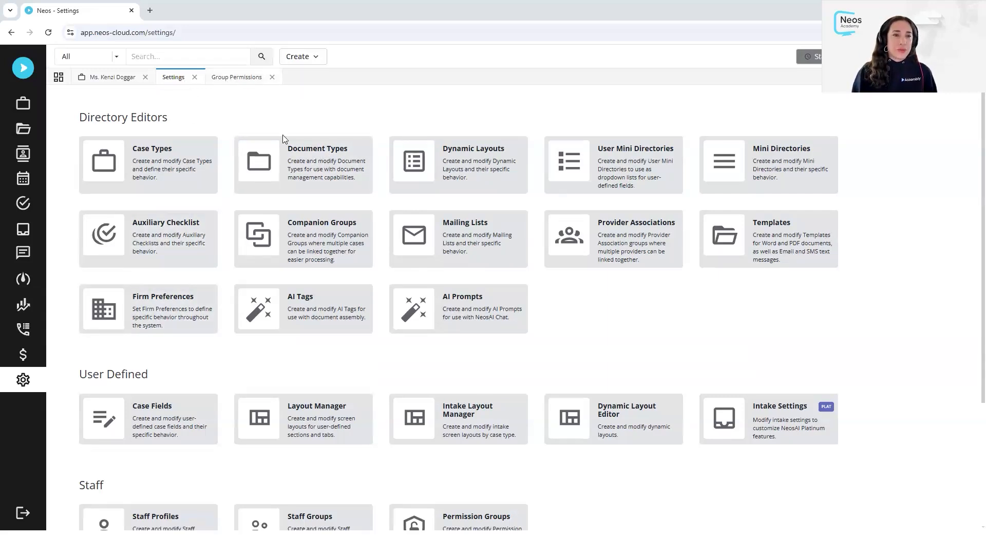
scroll(177, 383, "down", 3)
scroll(116, 349, "down", 1)
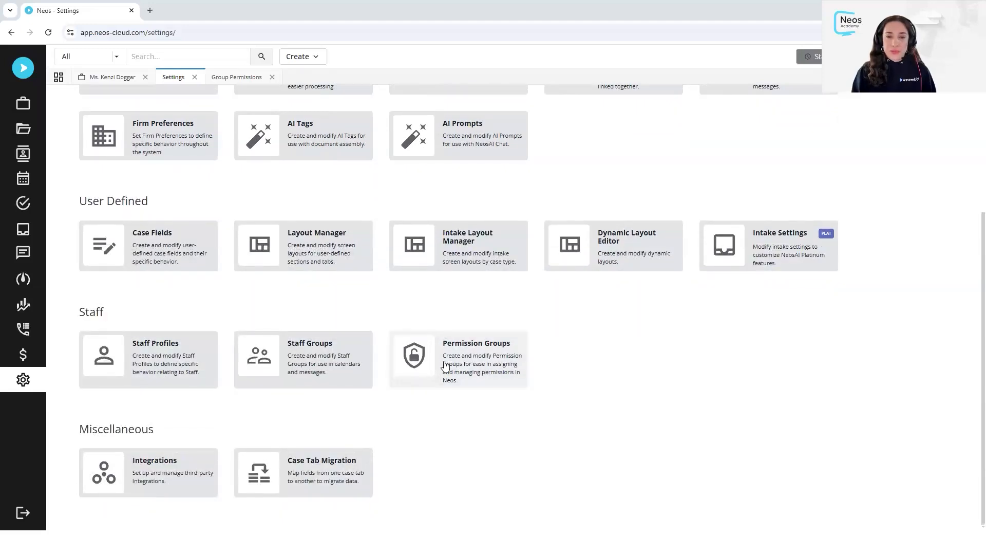
left_click(237, 79)
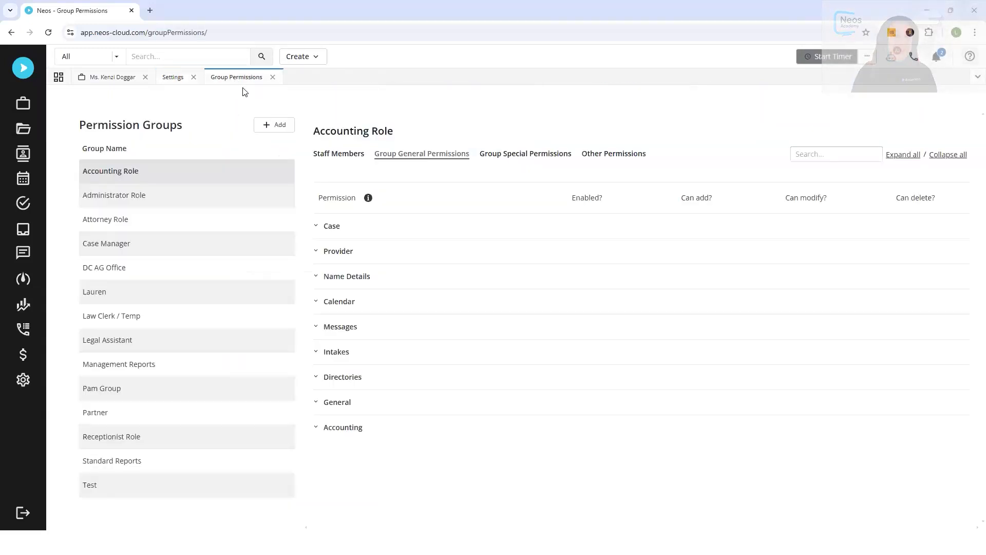
- Open the screen's help panel and expand the Case permissions group for the Accounting Role
left_click(971, 58)
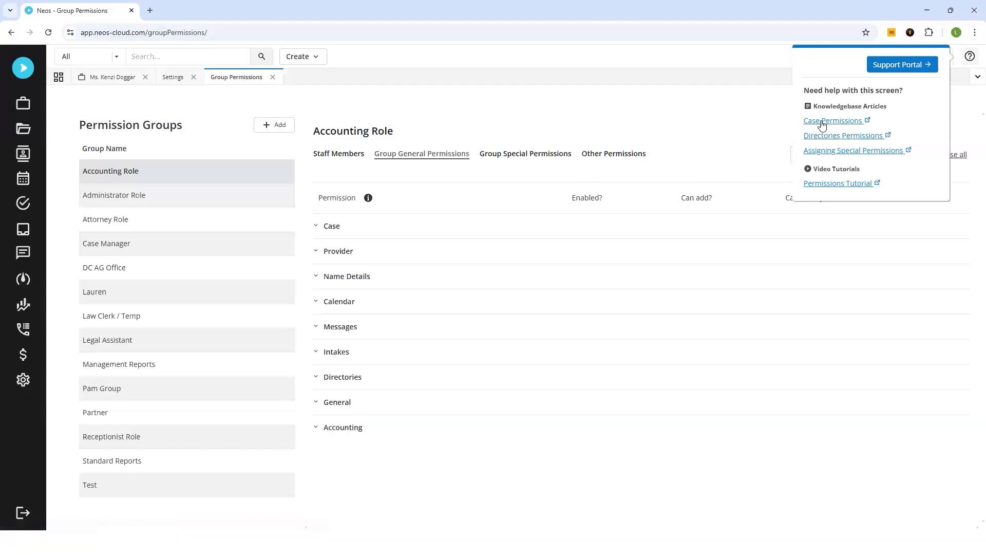
left_click(318, 226)
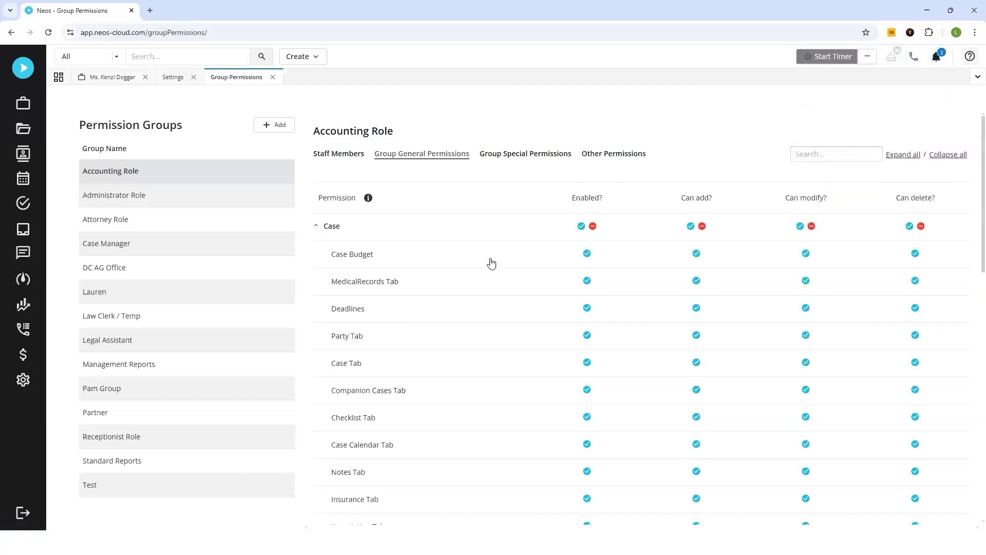
left_click(966, 59)
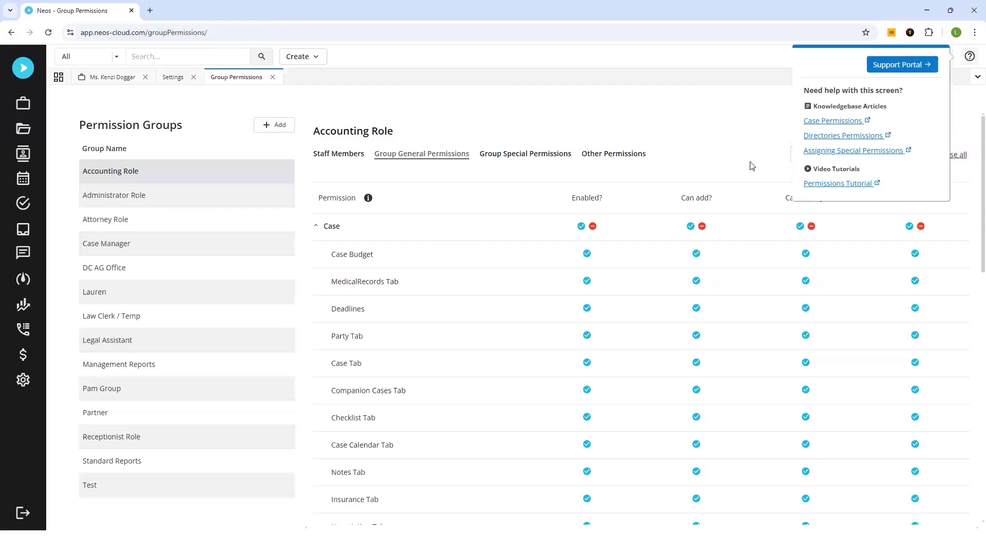
- Switch to the client case's documents and open the Generating New Documents help article
left_click(107, 77)
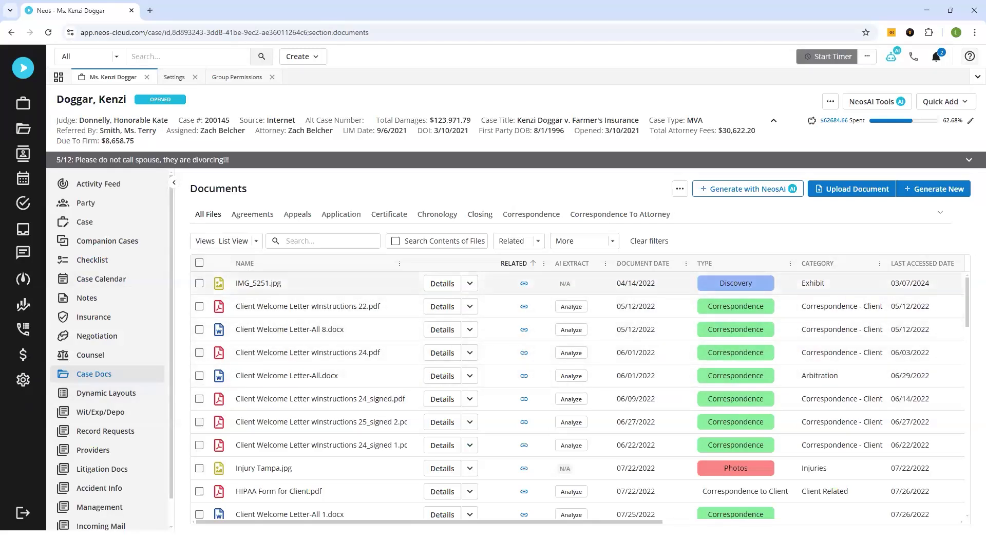
left_click(971, 62)
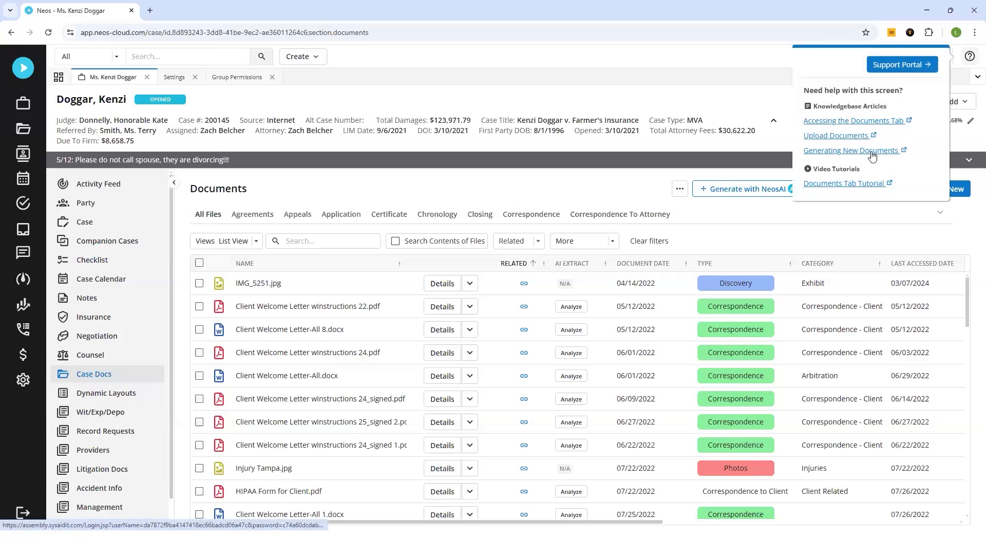
left_click(845, 151)
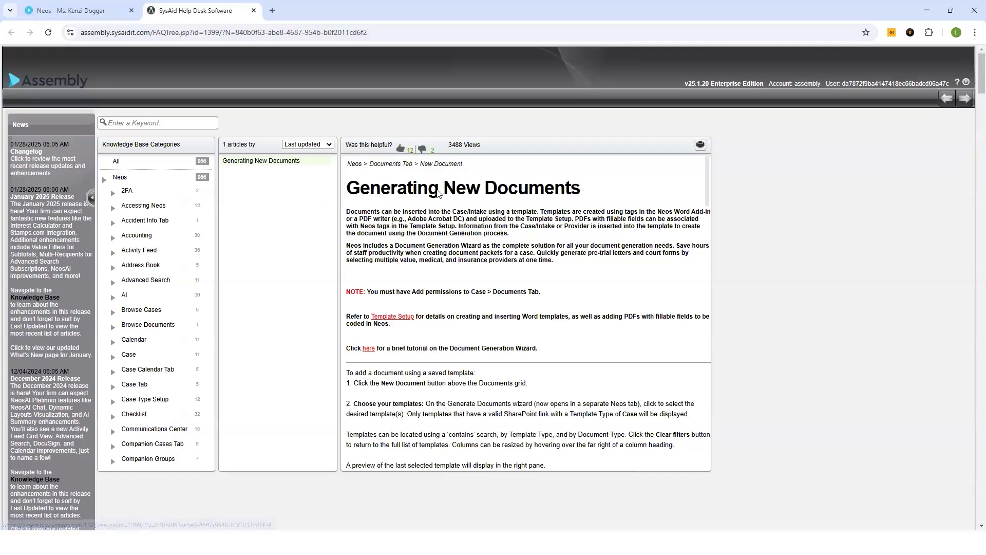
- Return to the case documents and open the Upload Documents help article
left_click(72, 10)
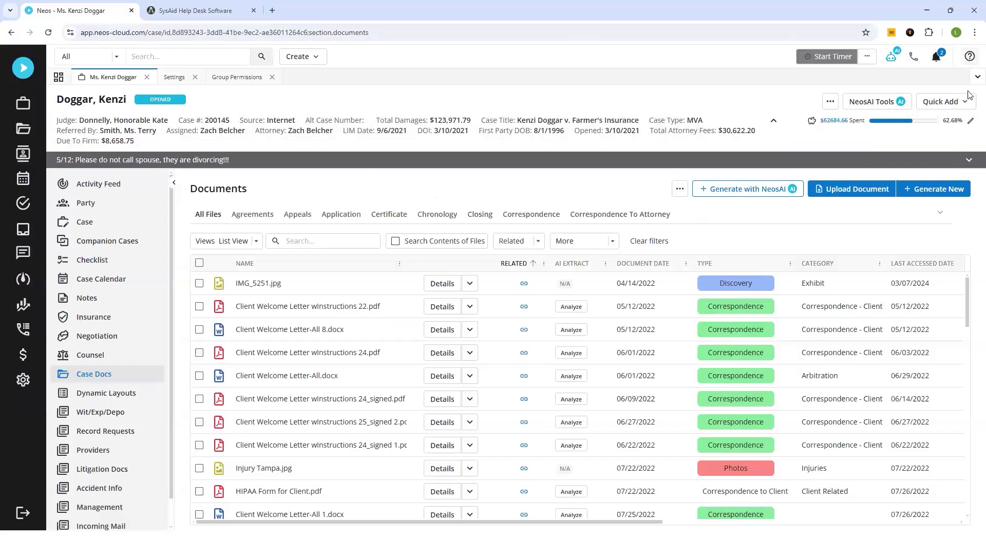
left_click(969, 56)
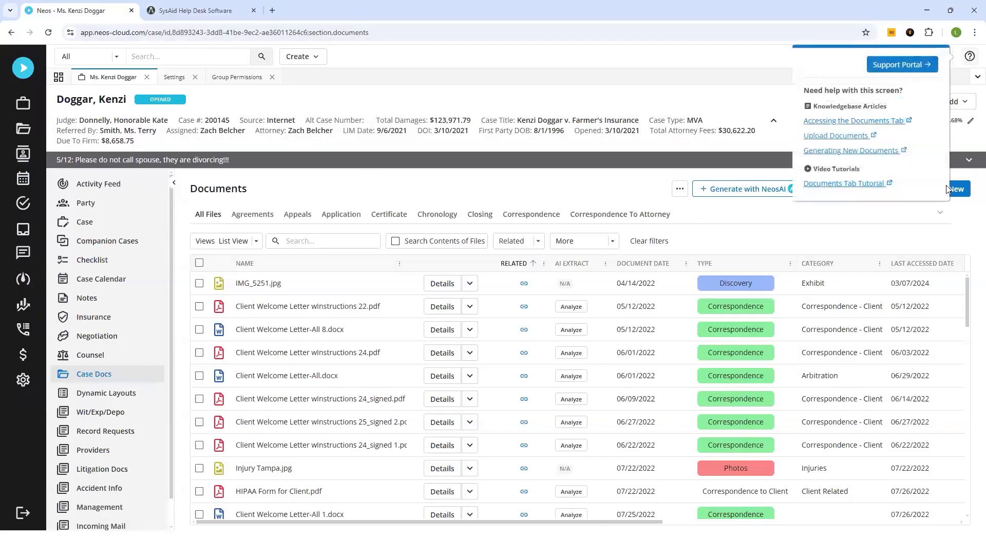
left_click(844, 137)
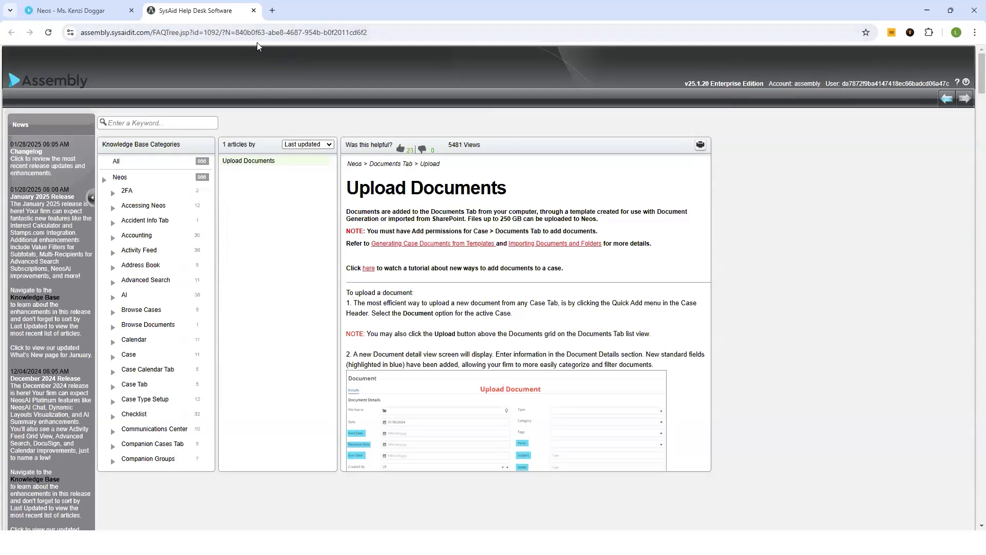
left_click(74, 11)
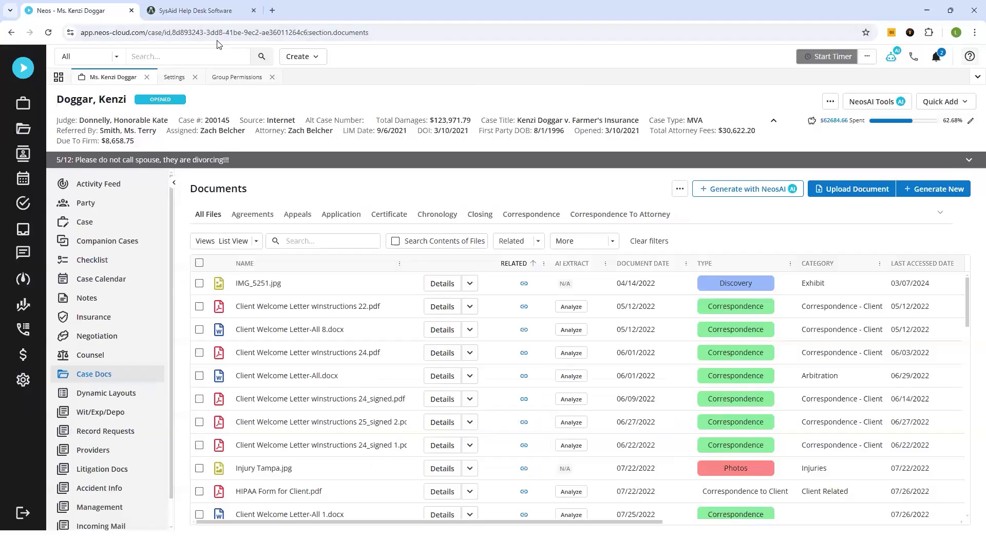
- Open the Support Portal from the help panel and browse the What's New announcements
left_click(970, 56)
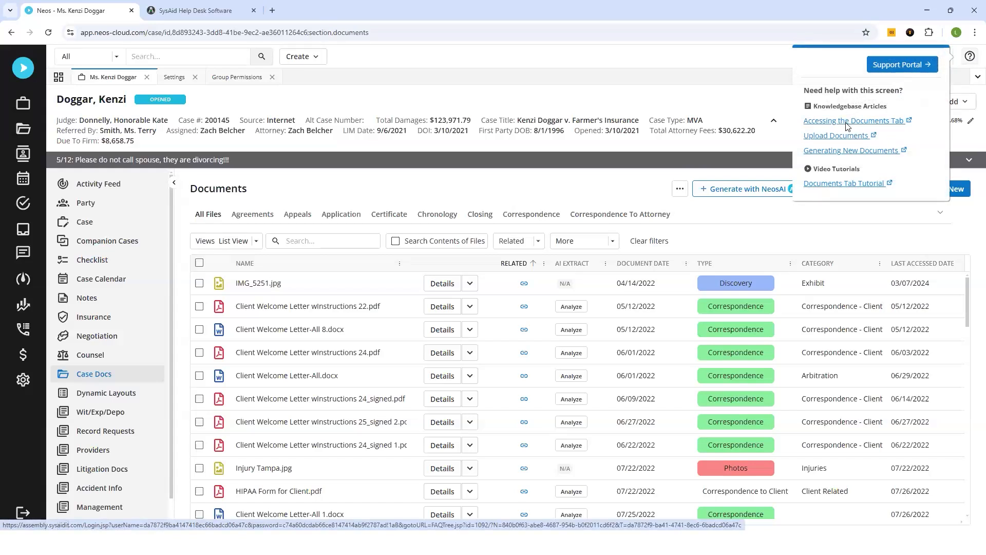
left_click(890, 69)
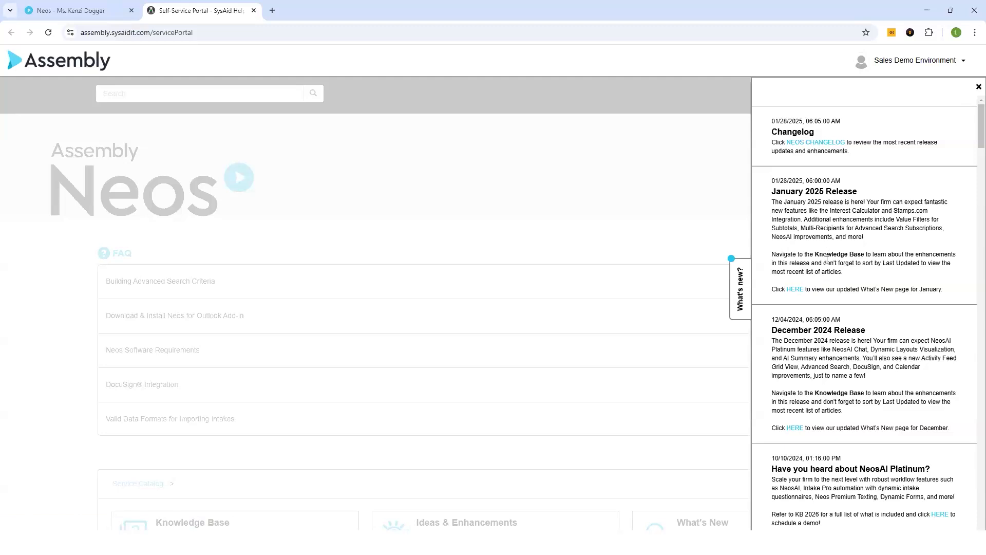
scroll(848, 277, "down", 6)
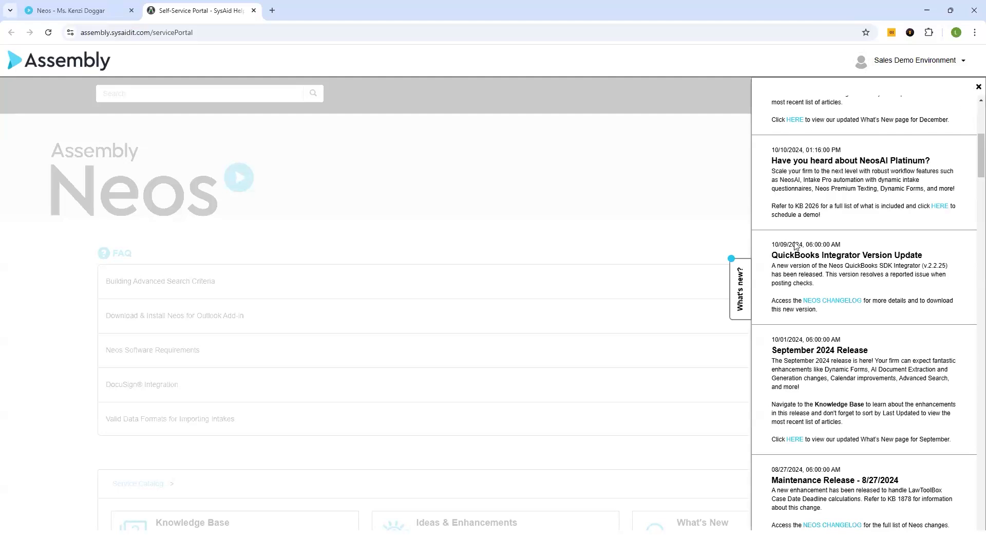
left_click(582, 197)
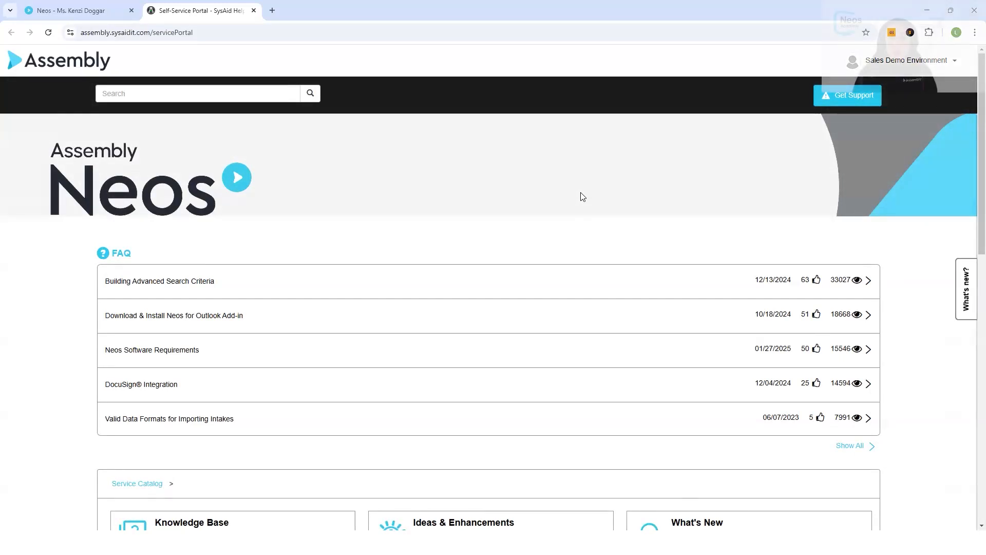
- Scroll the Support Portal's service catalog and open the Knowledge Base
scroll(586, 196, "down", 2)
scroll(590, 195, "down", 2)
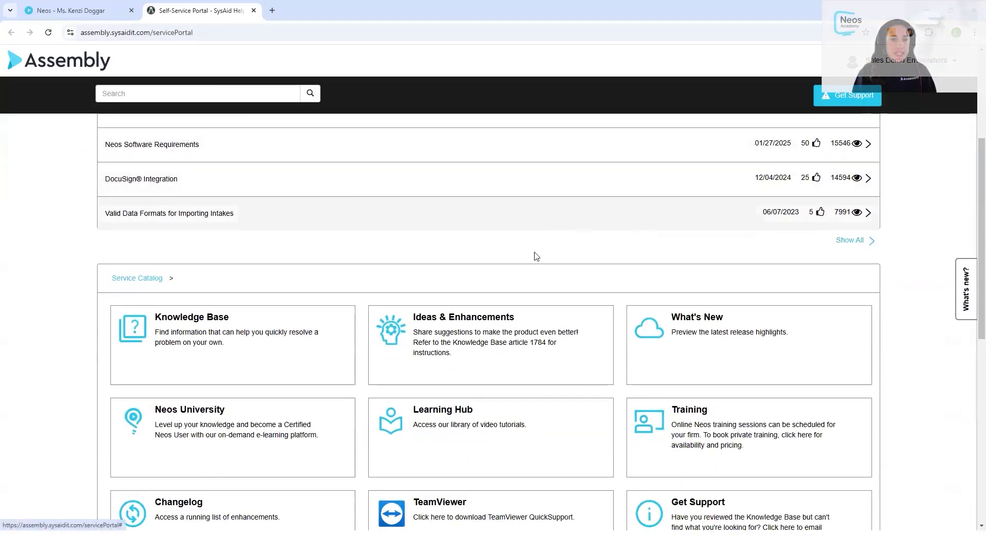
scroll(533, 256, "down", 1)
scroll(529, 276, "down", 1)
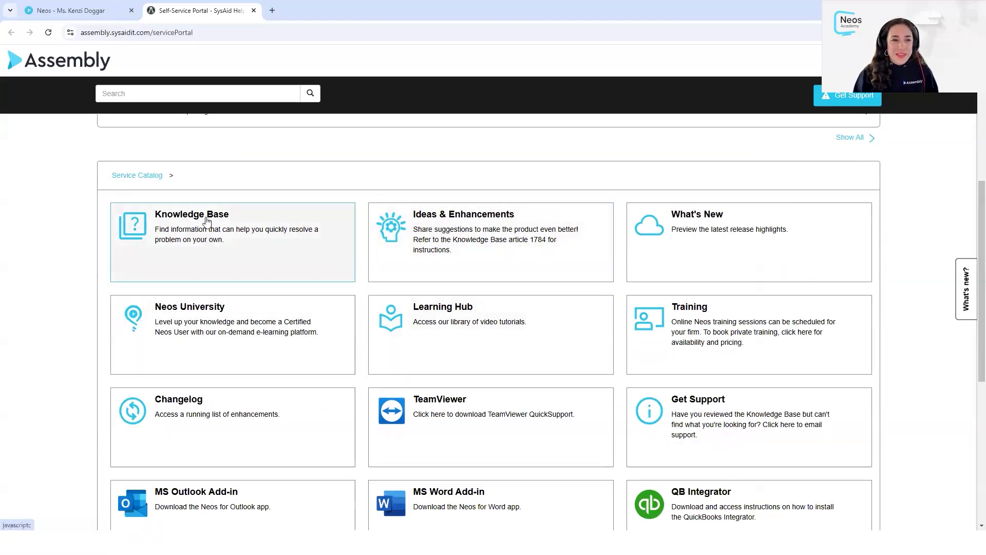
left_click(237, 242)
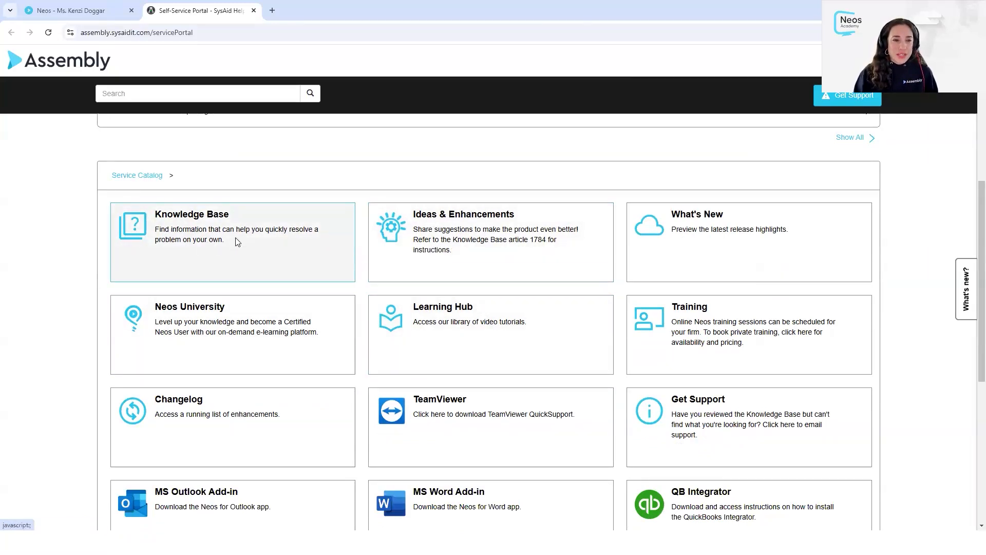
left_click_drag(252, 36, 333, 73)
left_click(742, 106)
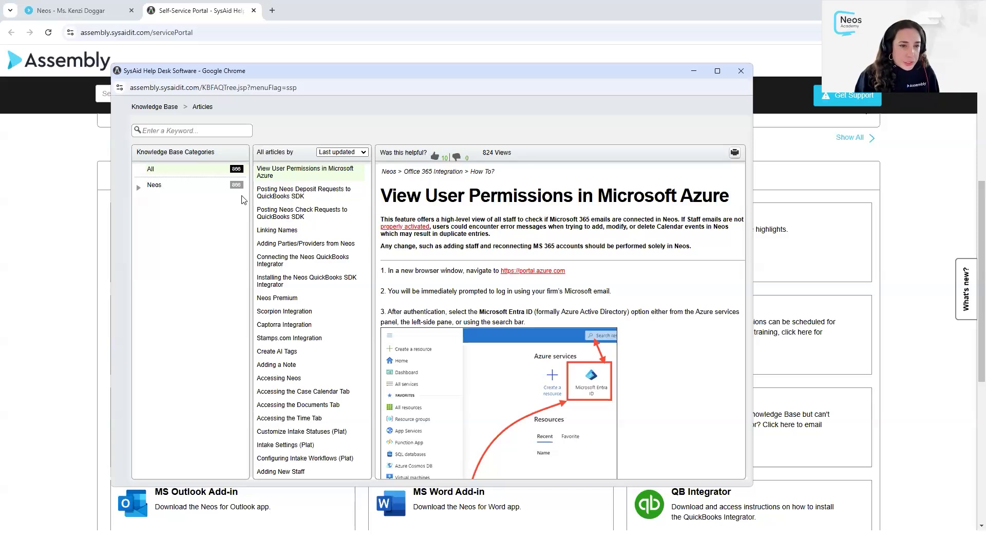
- Expand the Neos knowledge base category and browse its subcategories
left_click(138, 188)
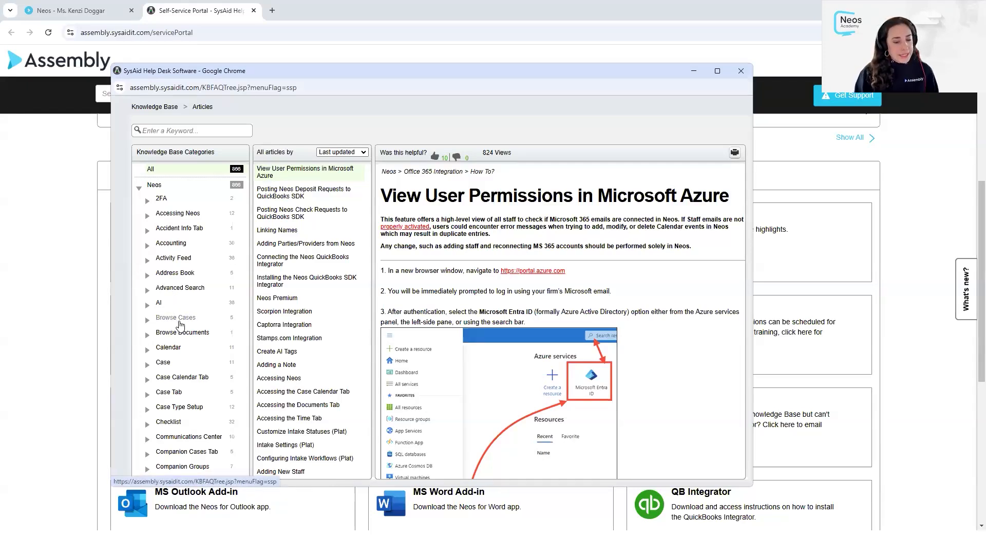
scroll(184, 322, "down", 1)
scroll(185, 324, "down", 15)
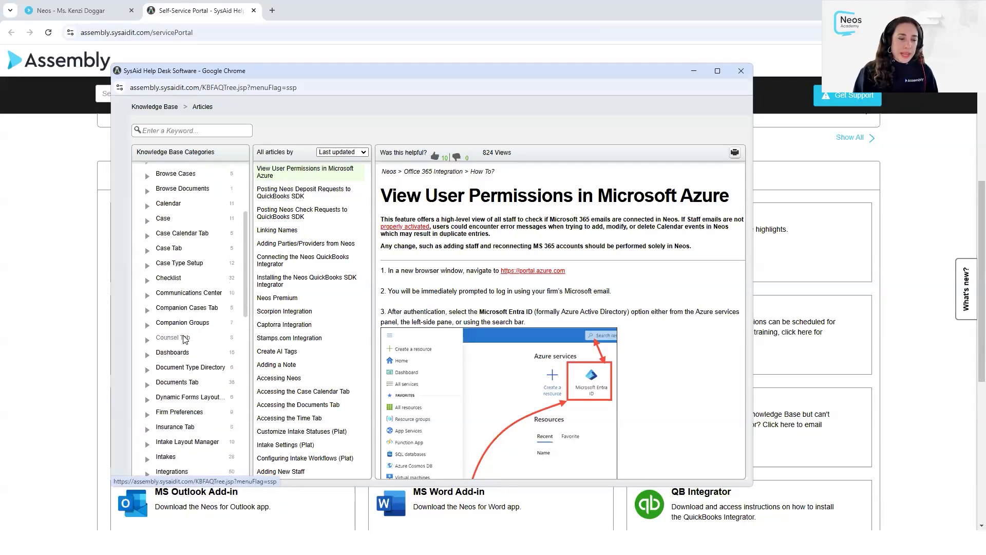
scroll(197, 337, "down", 2)
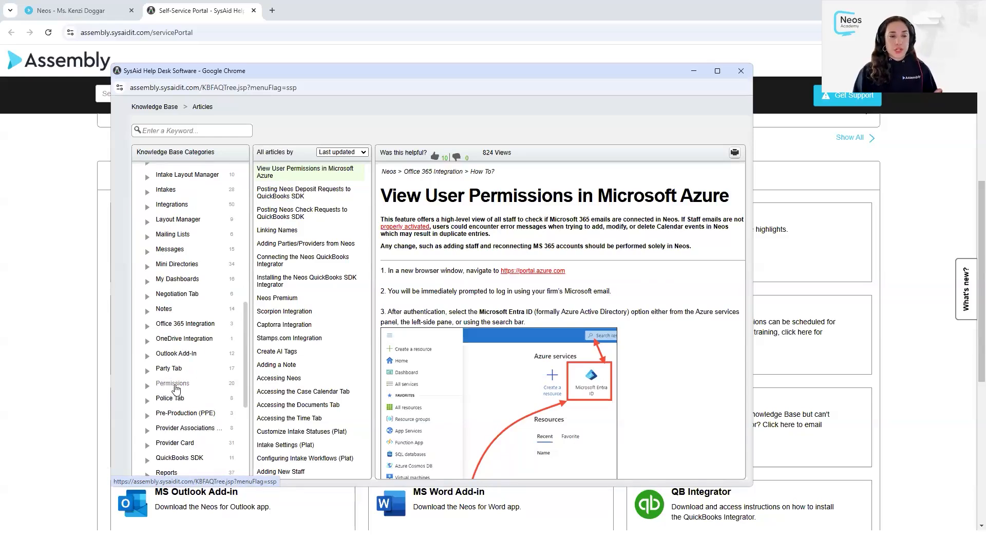
- Expand the Permissions knowledge base category, open its Permission Groups articles, and collapse it again
left_click(148, 387)
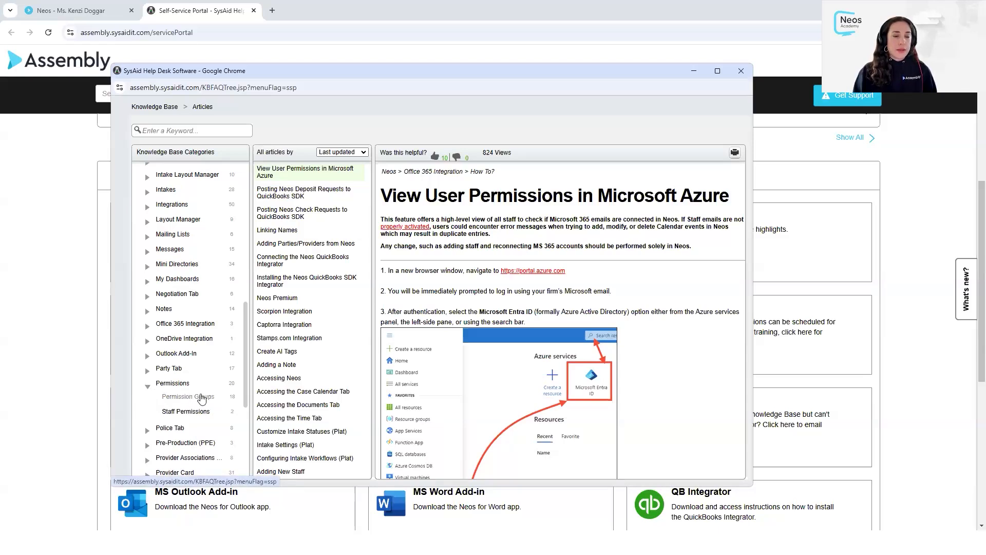
left_click(200, 397)
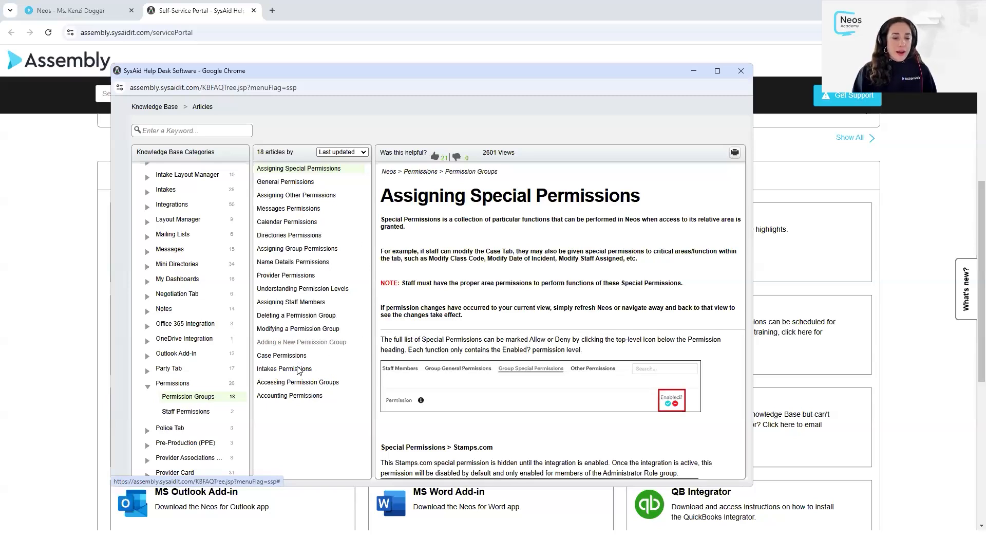
left_click(147, 387)
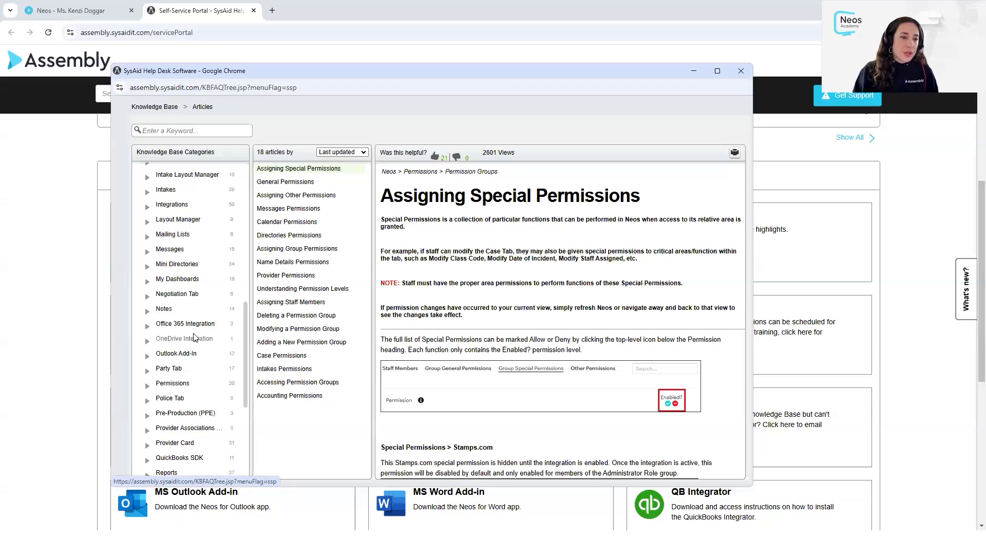
- Expand the Documents Tab category and browse its Document Actions and Neos Premium article lists
scroll(189, 308, "up", 1)
scroll(188, 304, "up", 1)
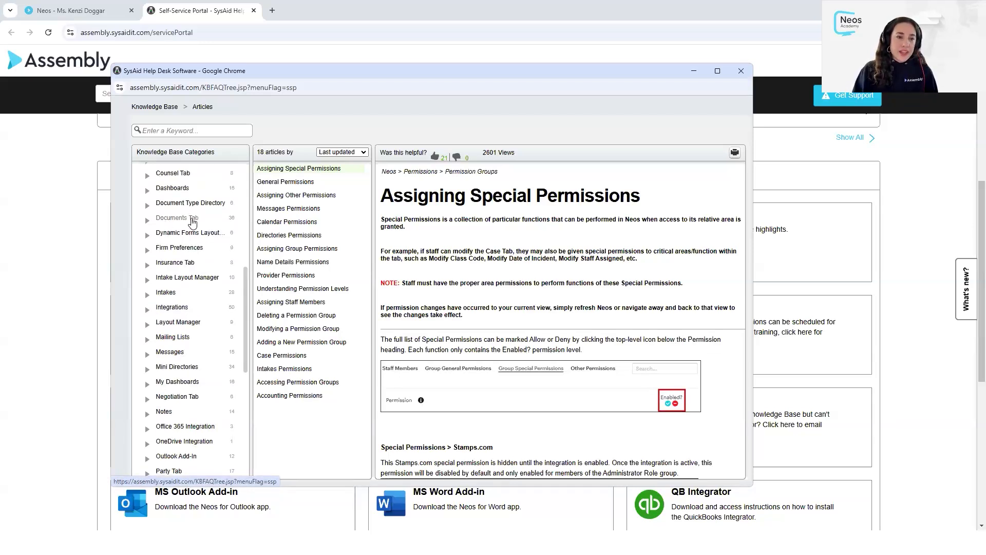
left_click(147, 221)
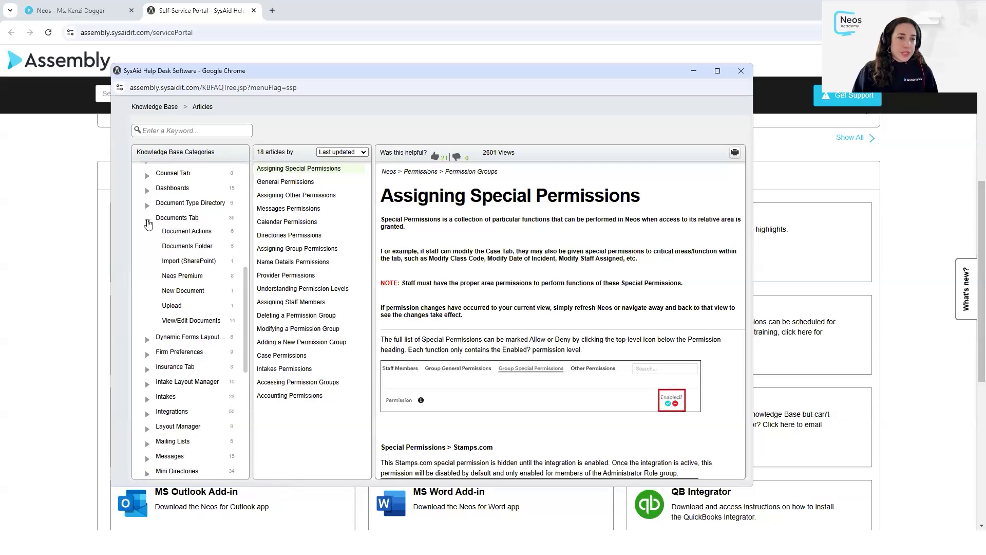
left_click(187, 235)
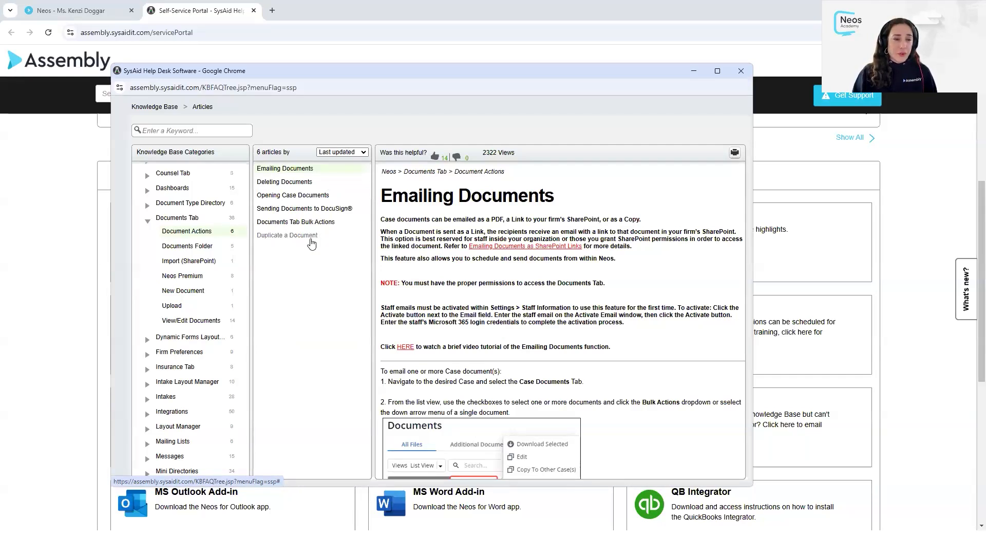
left_click(191, 276)
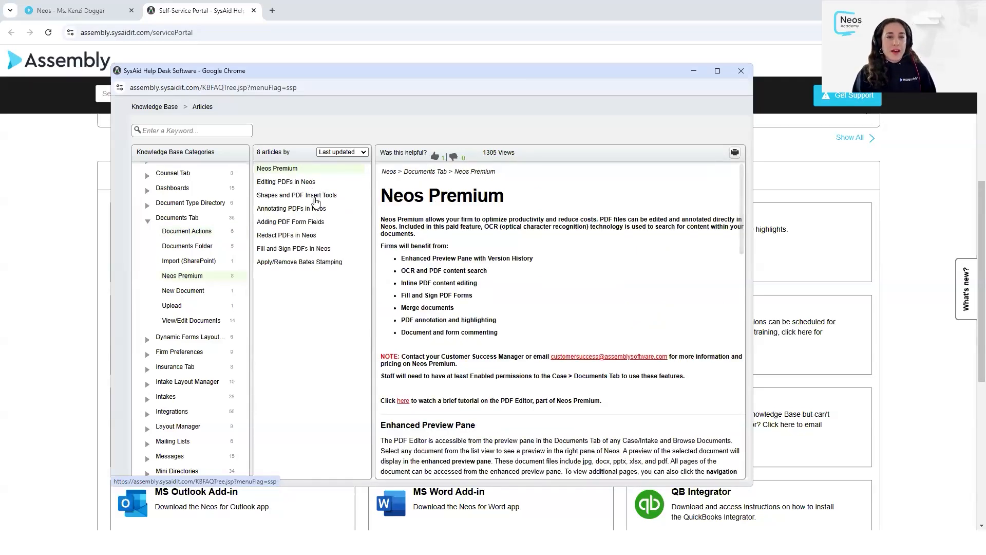
left_click(304, 264)
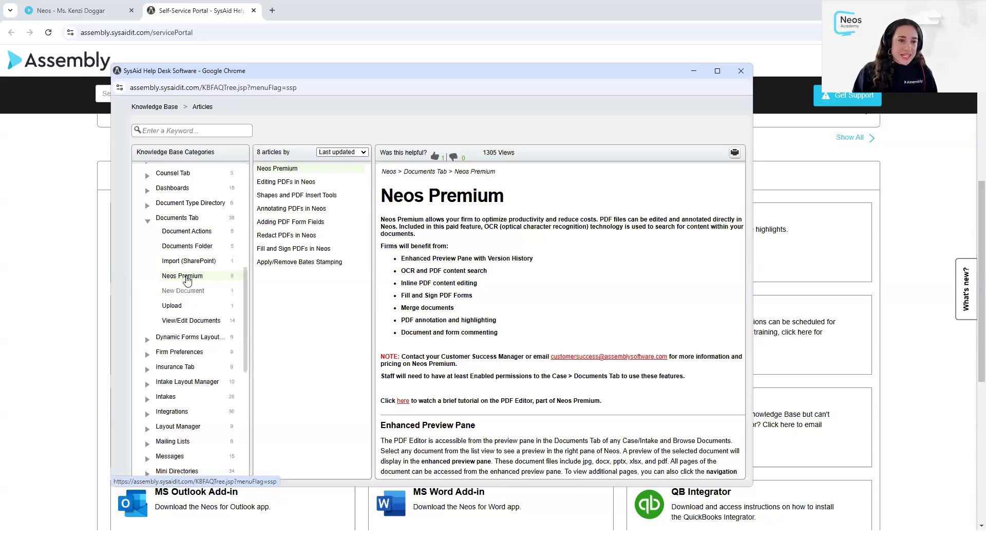
- Open the Sending Documents to DocuSign article under Document Actions, then the Documents Folder articles
left_click(187, 231)
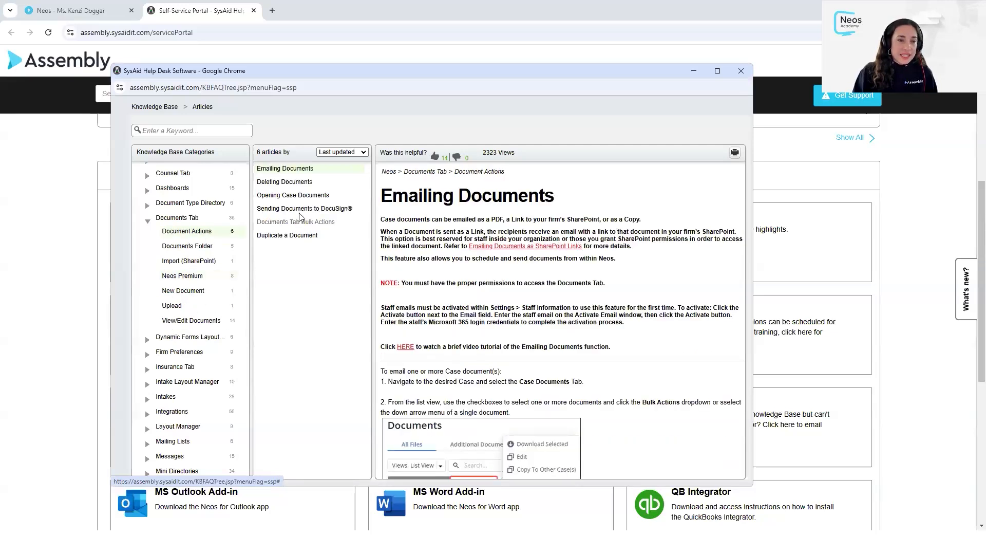
left_click(328, 208)
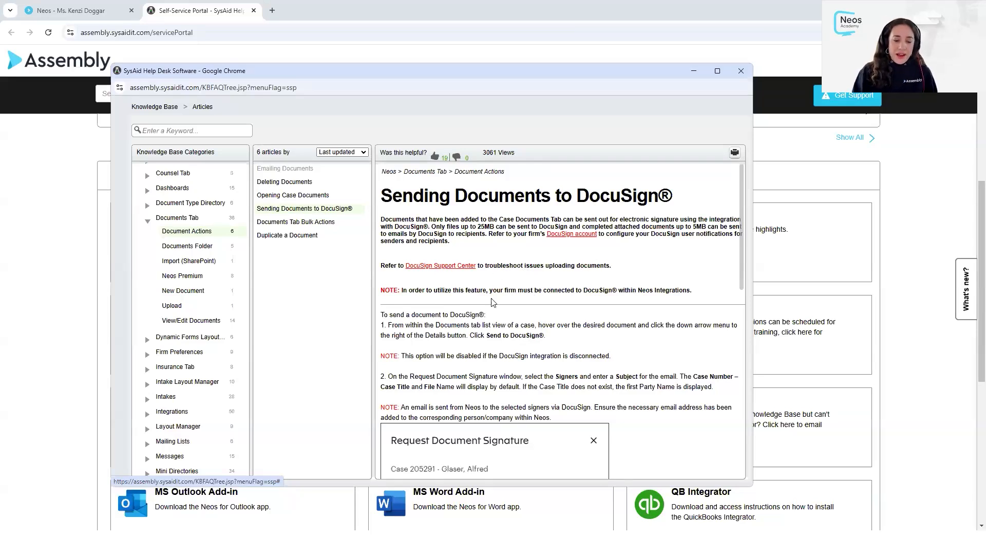
left_click(187, 245)
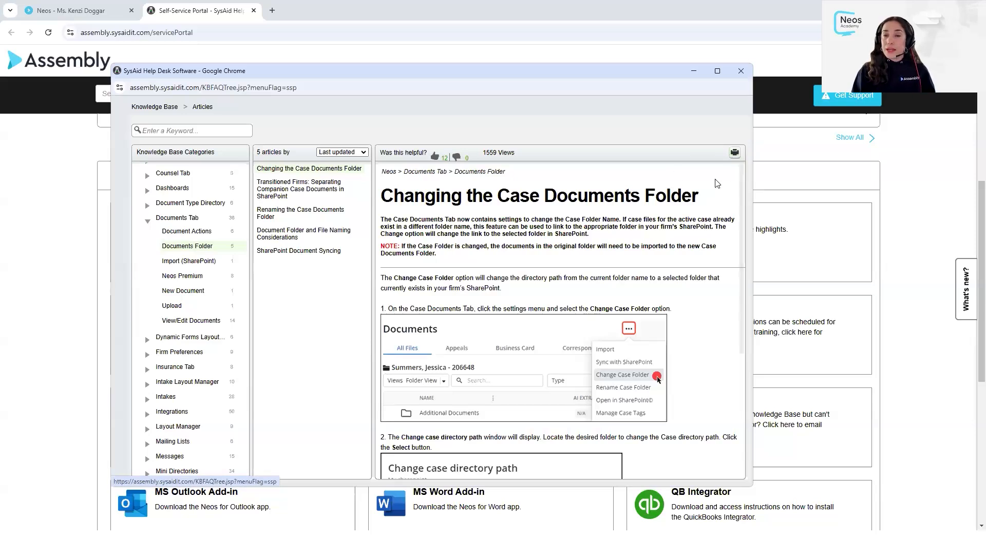
- Open the print view of the Changing the Case Documents Folder article, highlight its article ID in the address, and close it
left_click(735, 152)
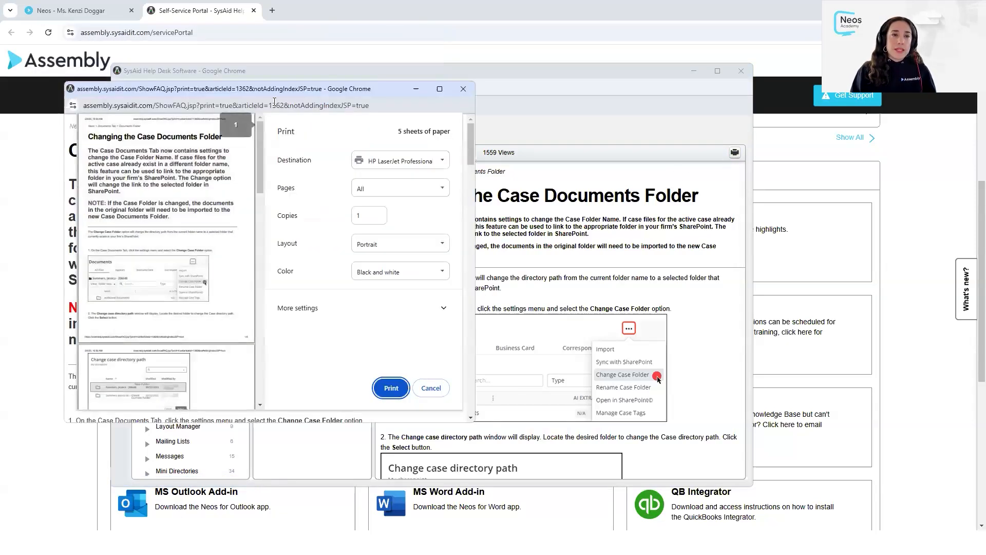
left_click_drag(240, 107, 286, 107)
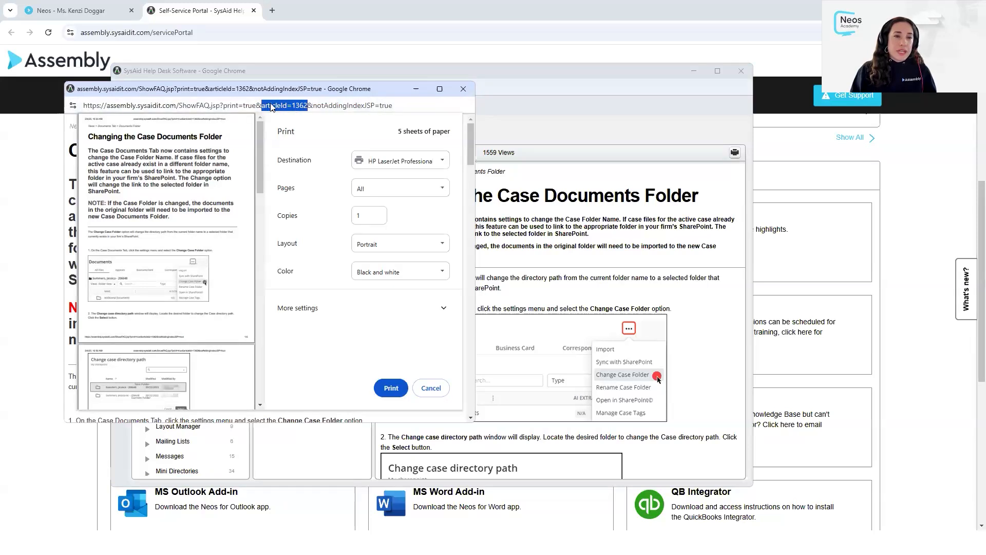
left_click(295, 106)
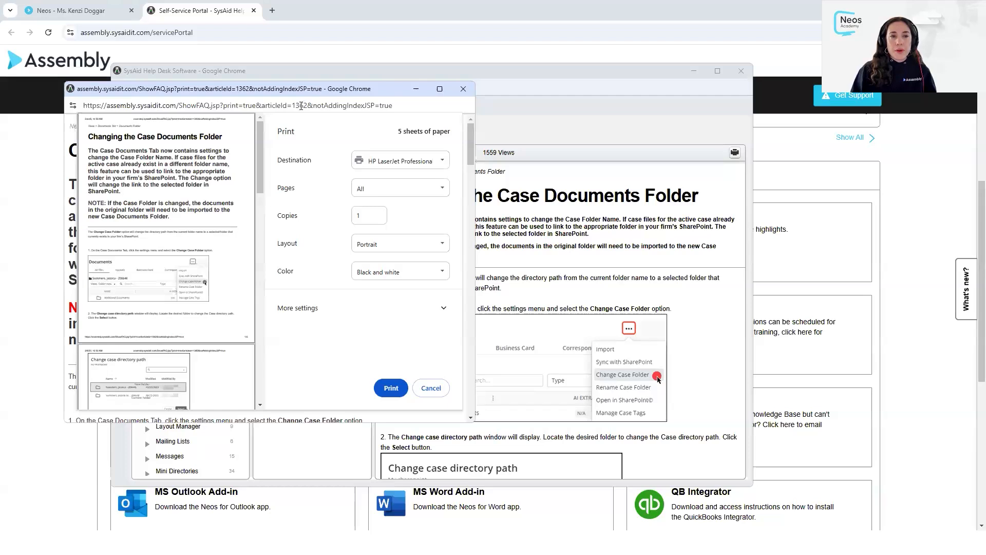
left_click(463, 89)
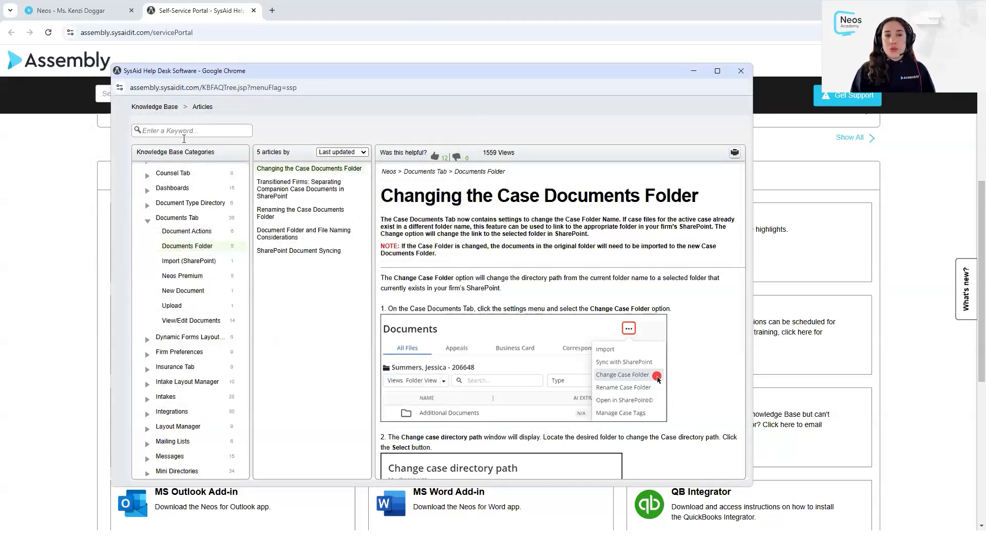
- Close the knowledge base window and open Neos University from the service catalog to browse its available courses
left_click(183, 131)
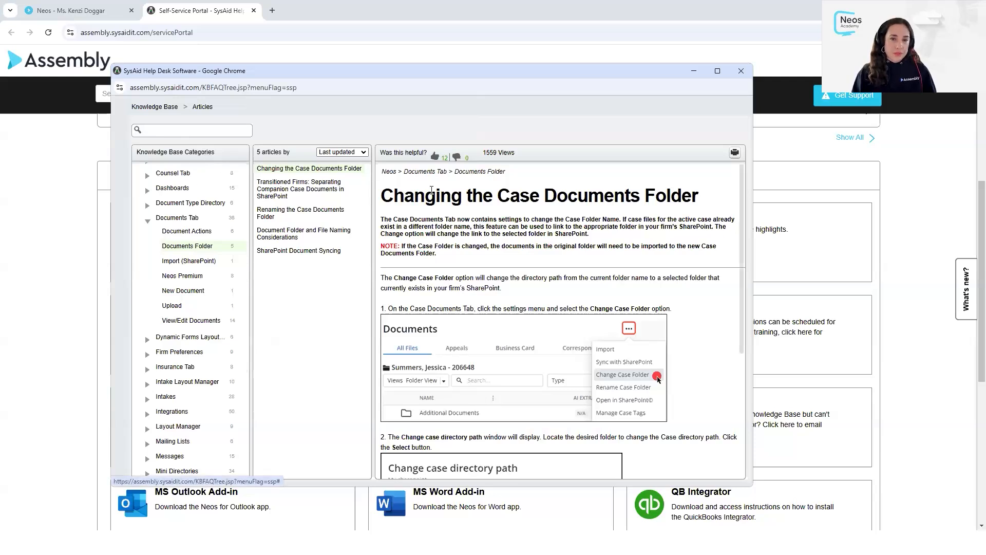
left_click(741, 72)
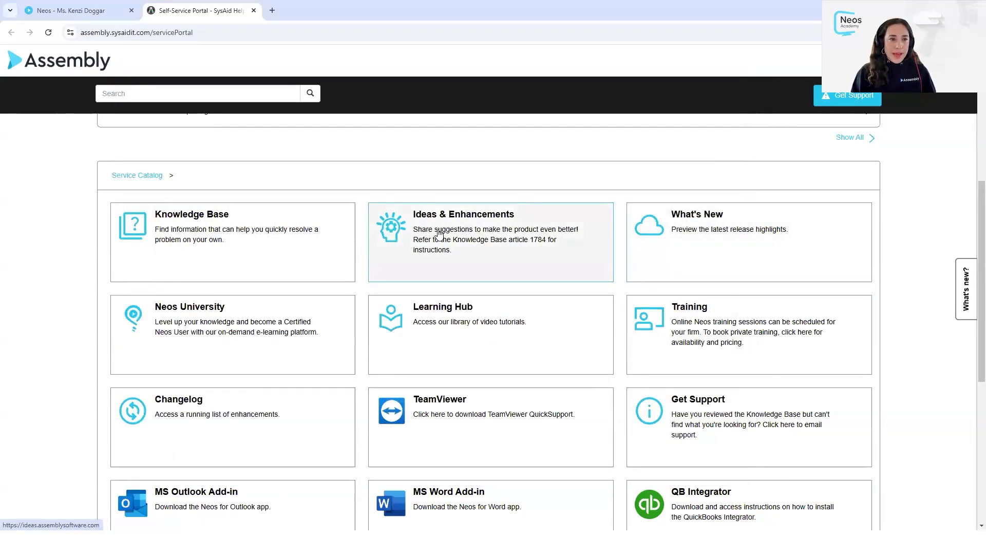
scroll(441, 233, "down", 1)
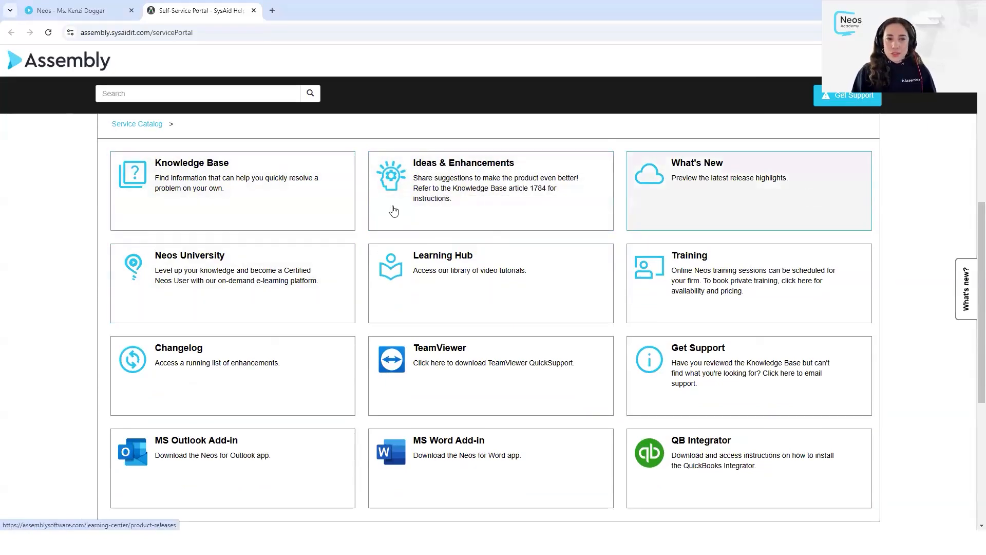
left_click(266, 285)
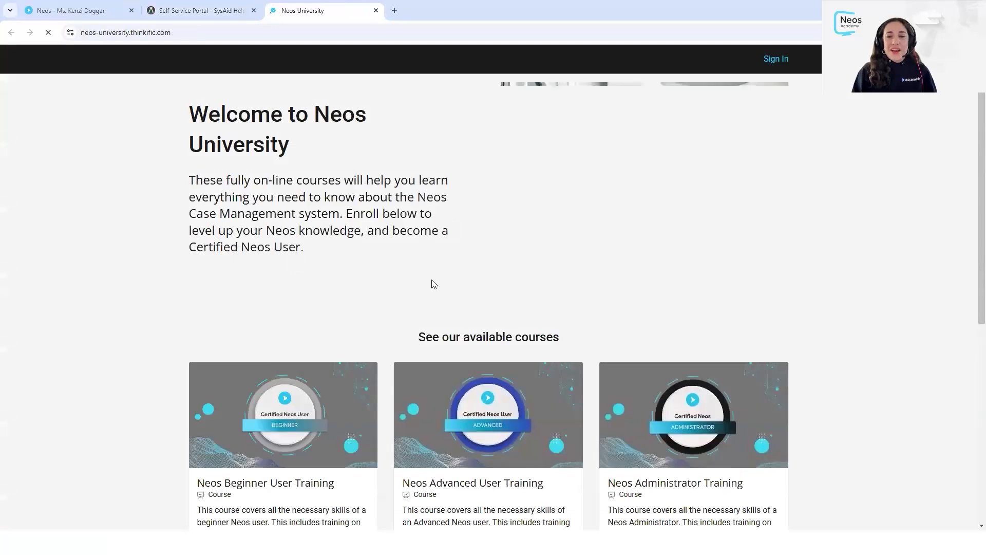
scroll(434, 282, "down", 4)
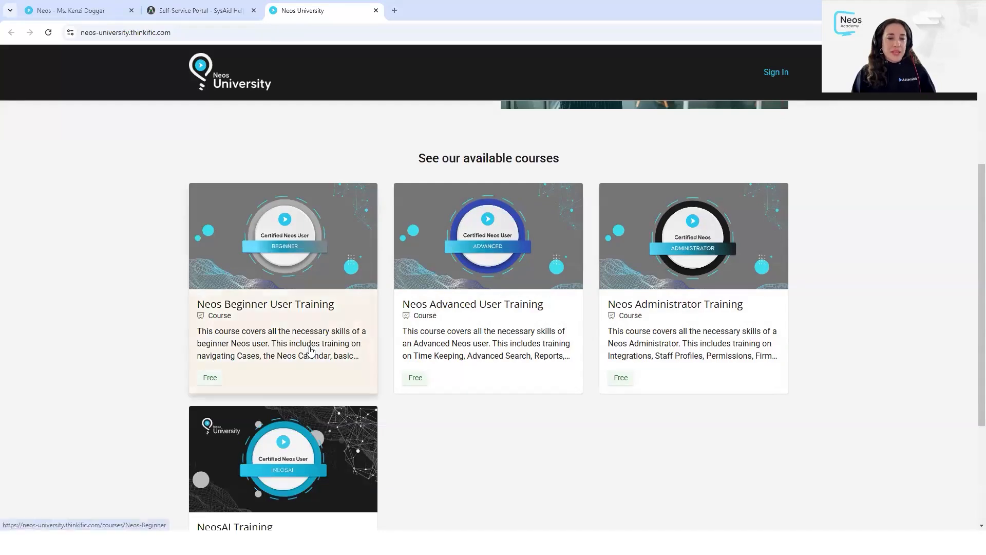
scroll(324, 354, "down", 2)
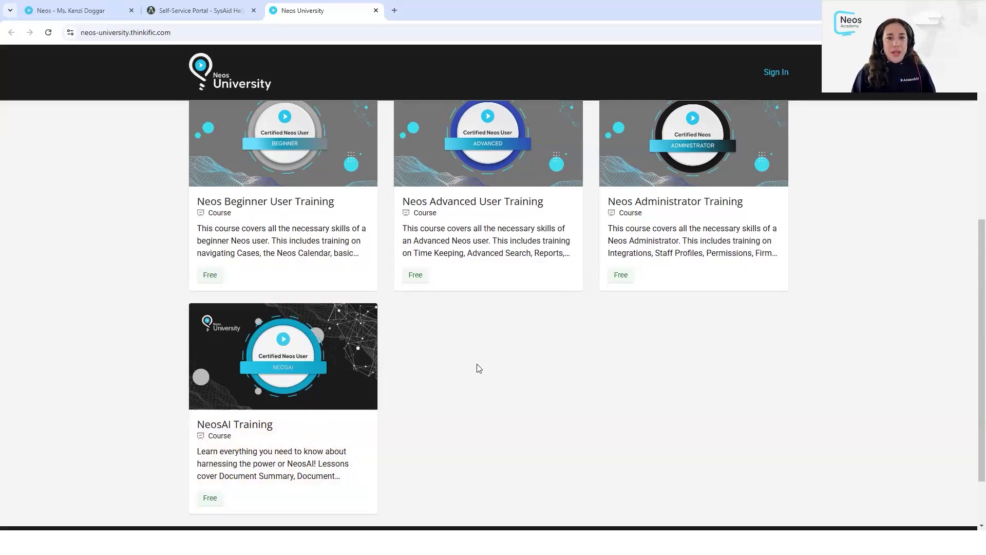
scroll(457, 355, "up", 2)
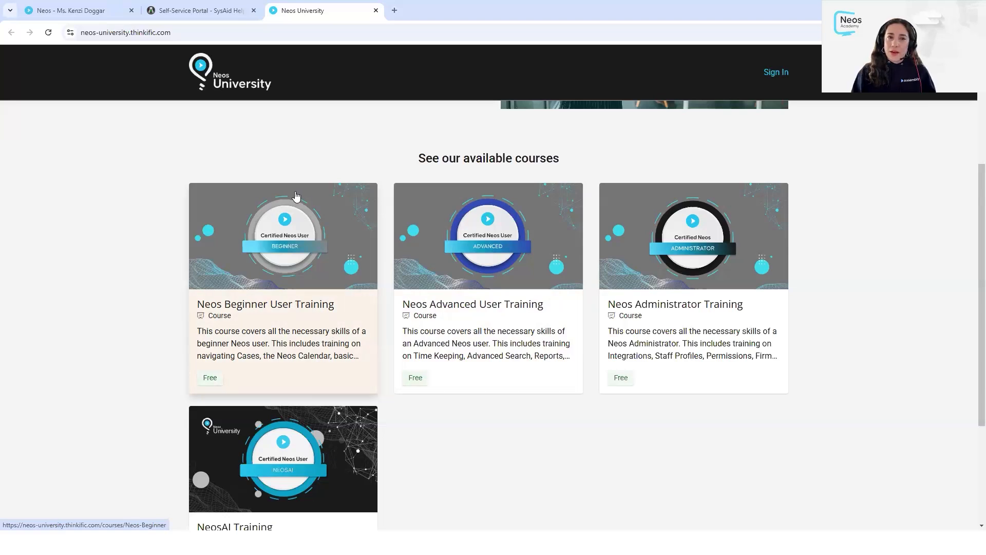
- Return to the Support Portal, open the Learning Hub, and browse the Neos Academy topic videos
left_click(189, 16)
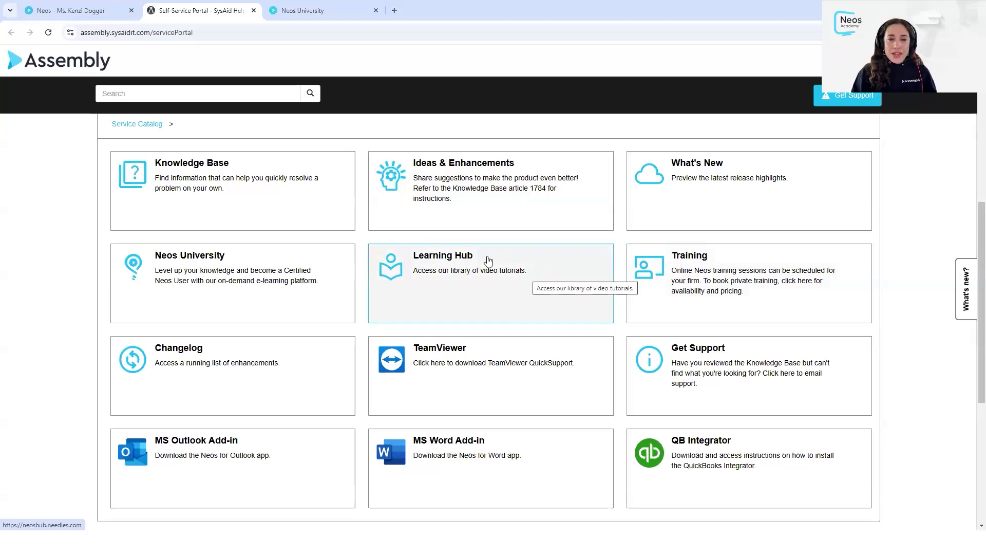
left_click(491, 285)
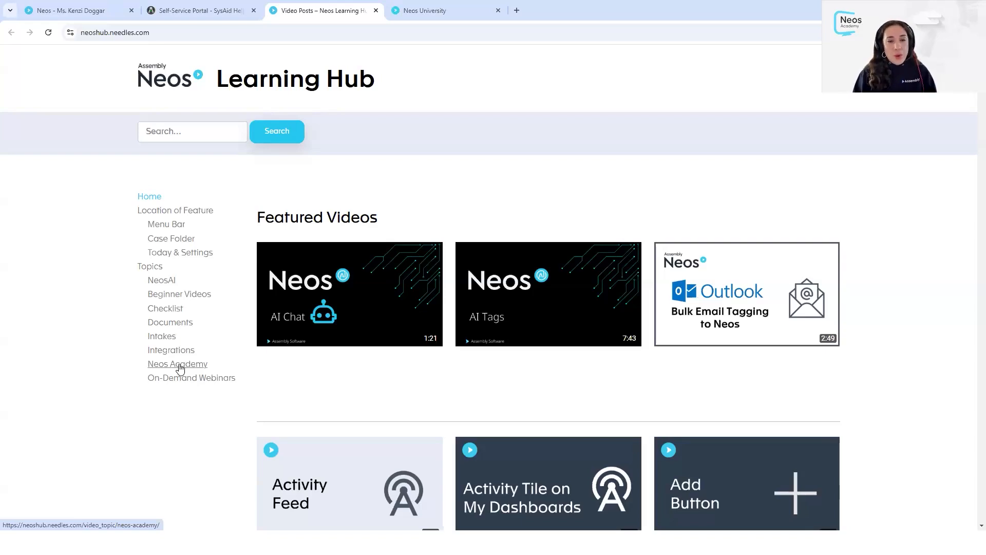
left_click(179, 369)
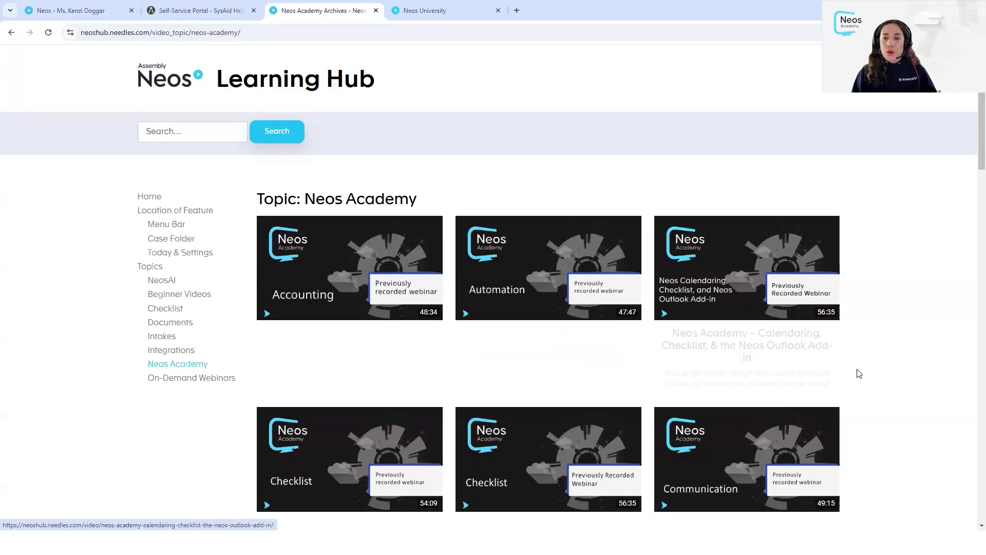
scroll(890, 350, "down", 4)
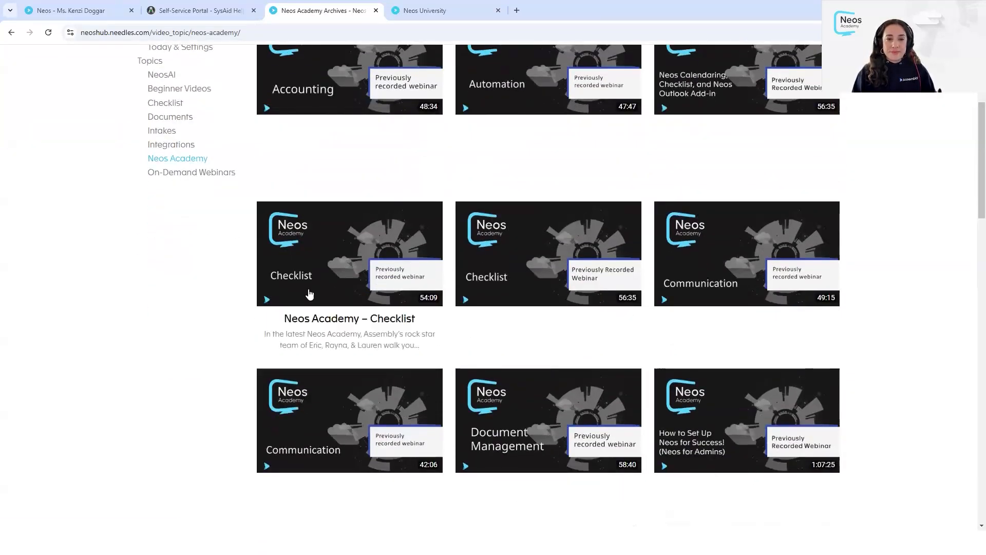
scroll(214, 299, "up", 4)
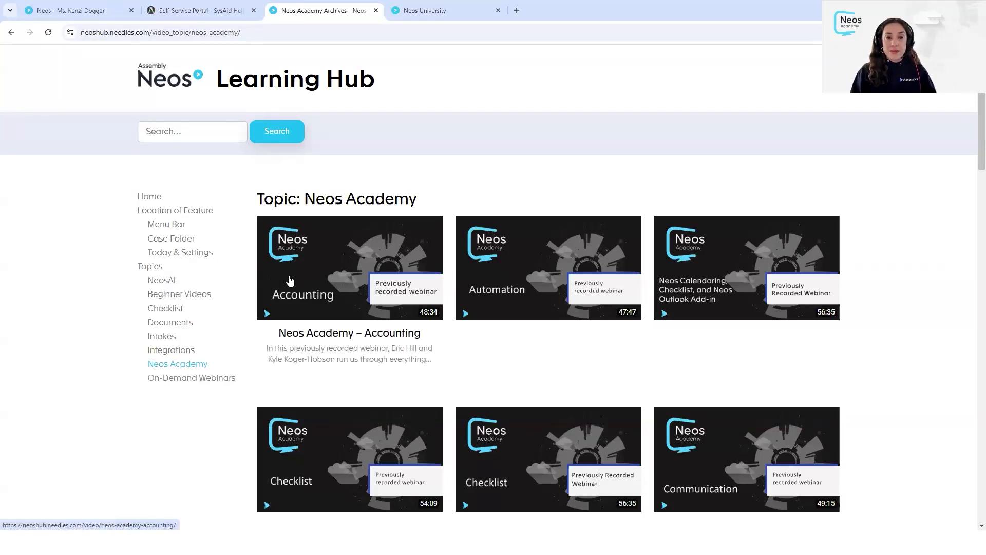
- Browse the NeosAI topic videos in the Learning Hub, then return to the Support Portal tab
left_click(170, 281)
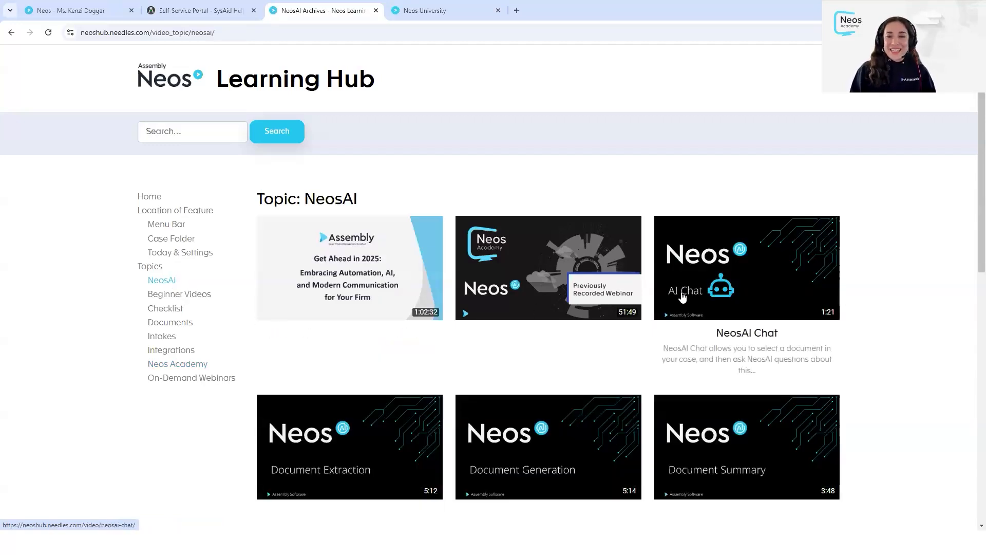
scroll(733, 345, "down", 1)
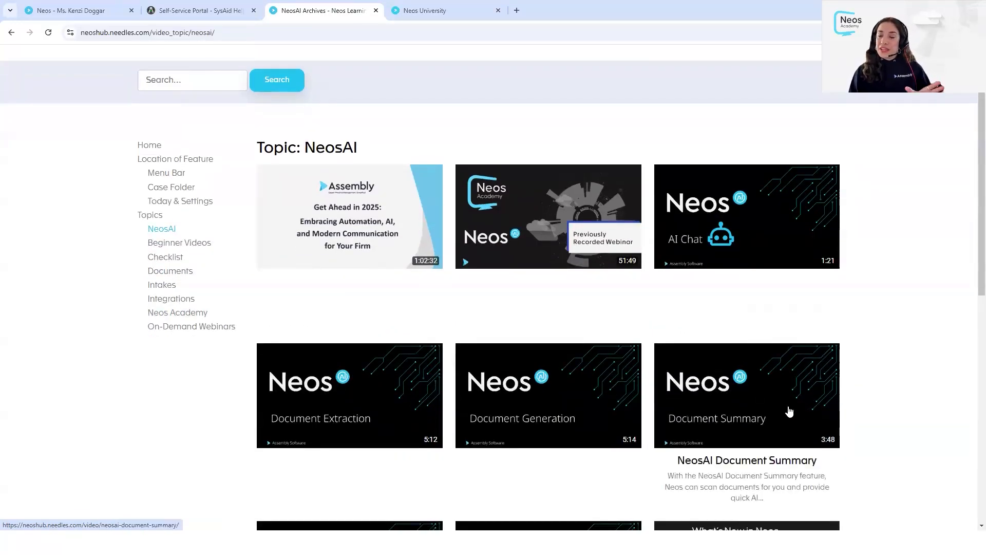
scroll(743, 436, "down", 1)
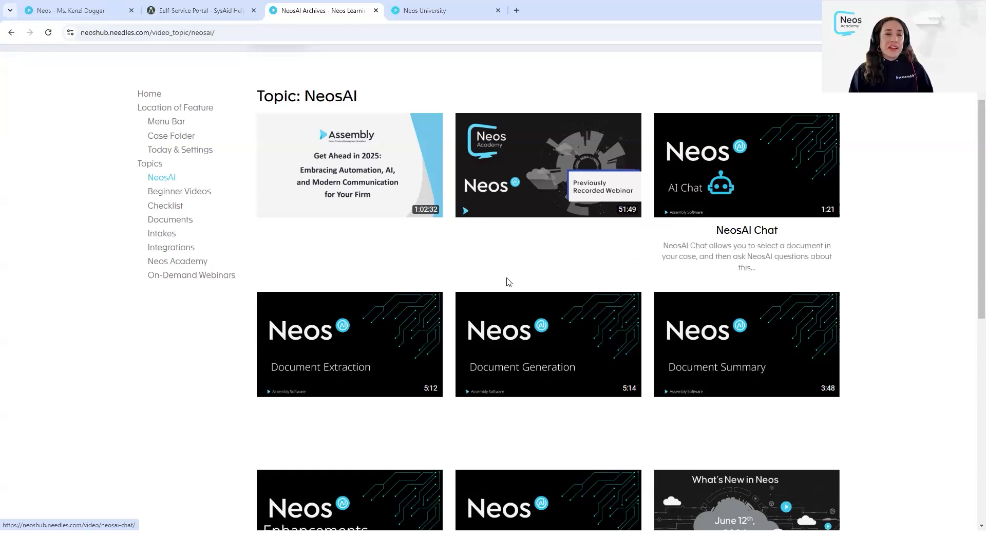
scroll(493, 282, "up", 3)
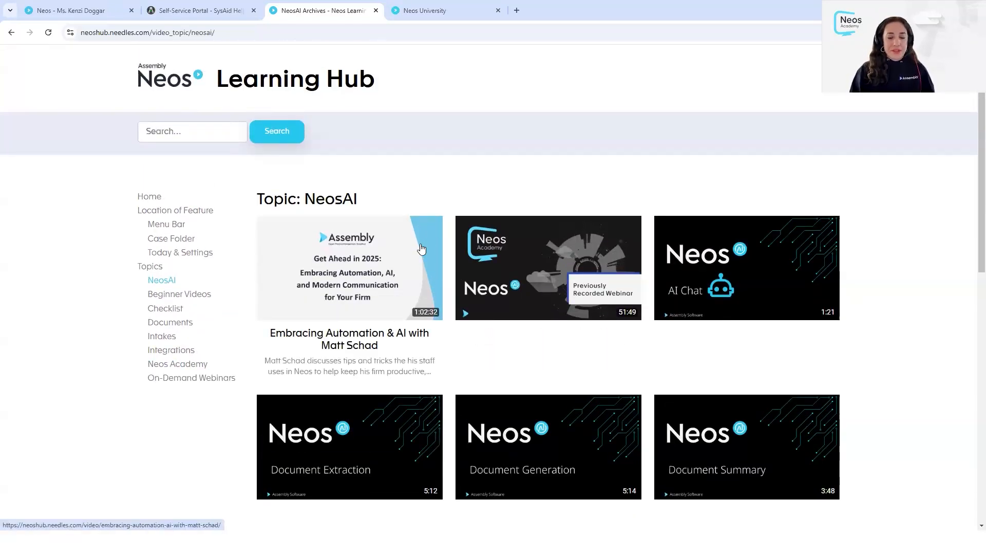
left_click(195, 10)
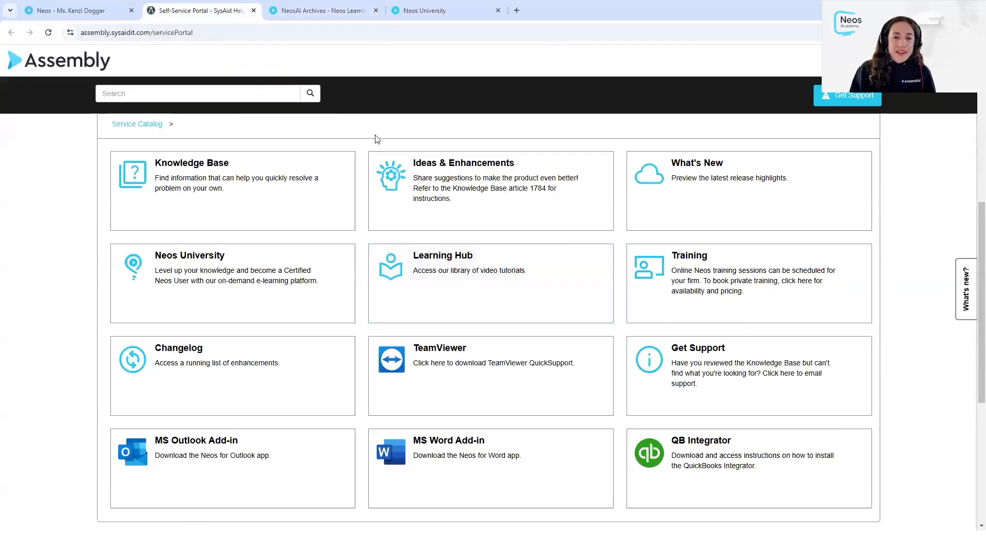